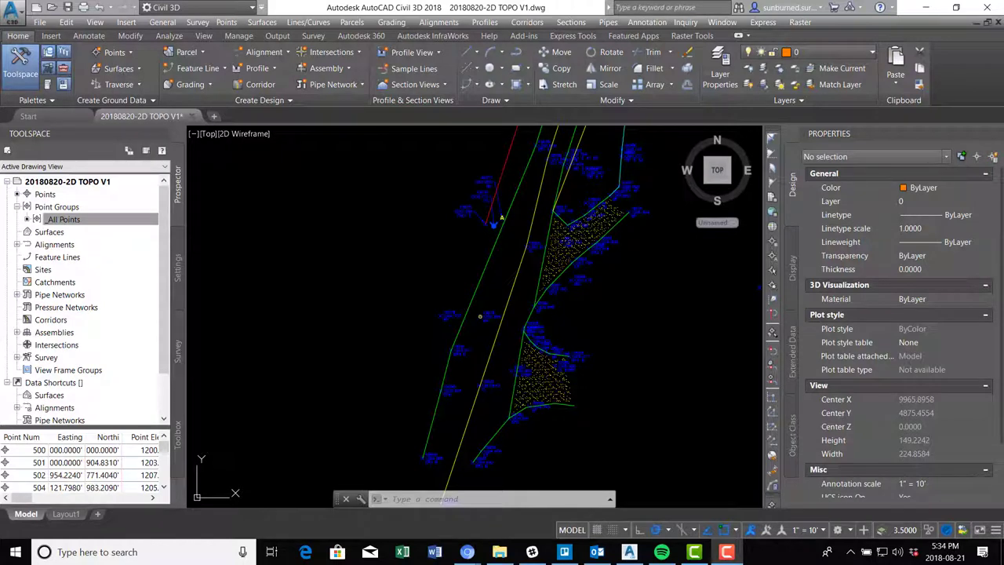
Step: Examine the road linework, fence lines, slope lines, survey points and hatched driveways along the full length of the topo drawing
scroll(618, 387, "down", 4)
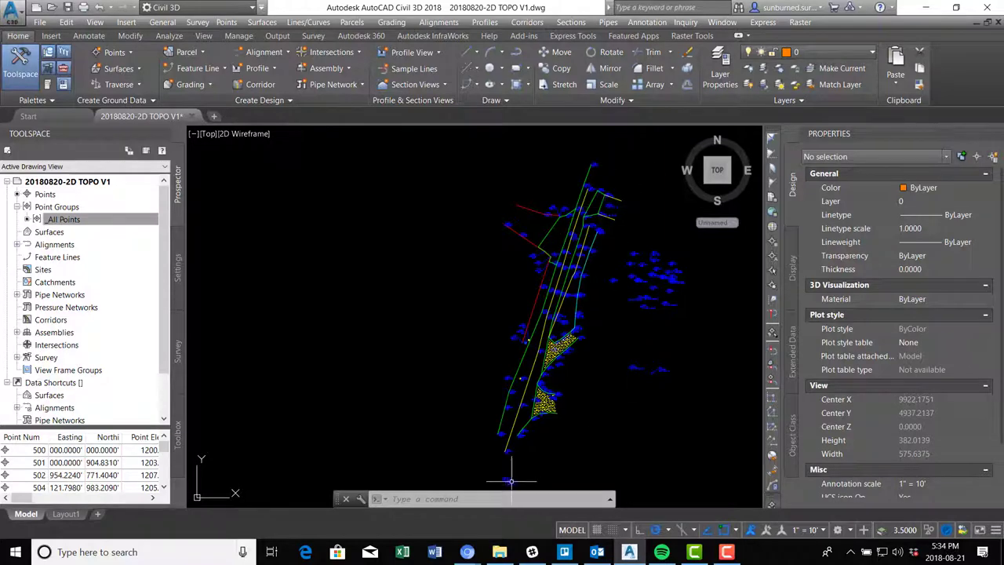
scroll(594, 251, "up", 2)
scroll(672, 287, "down", 1)
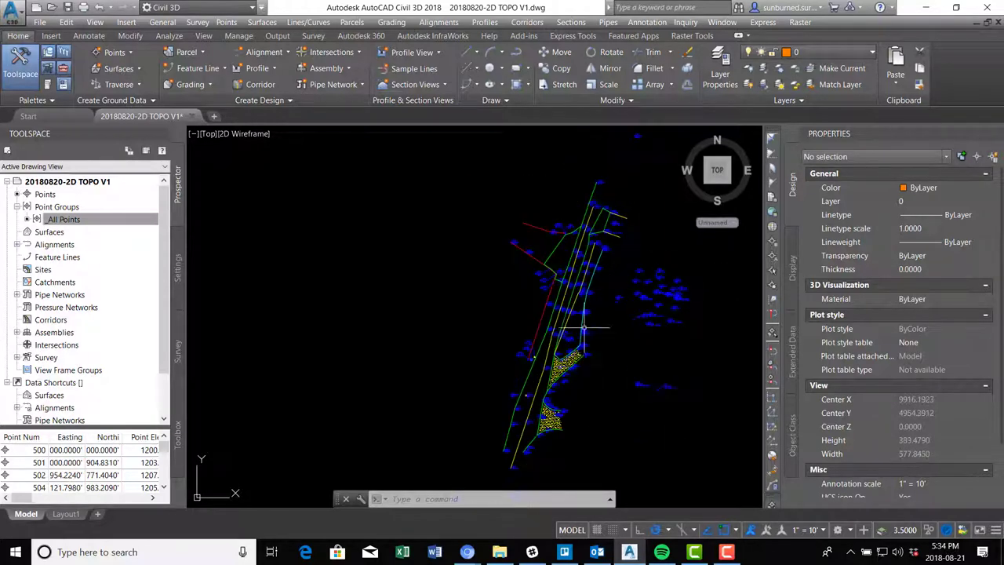
scroll(578, 332, "up", 1)
scroll(554, 280, "down", 3)
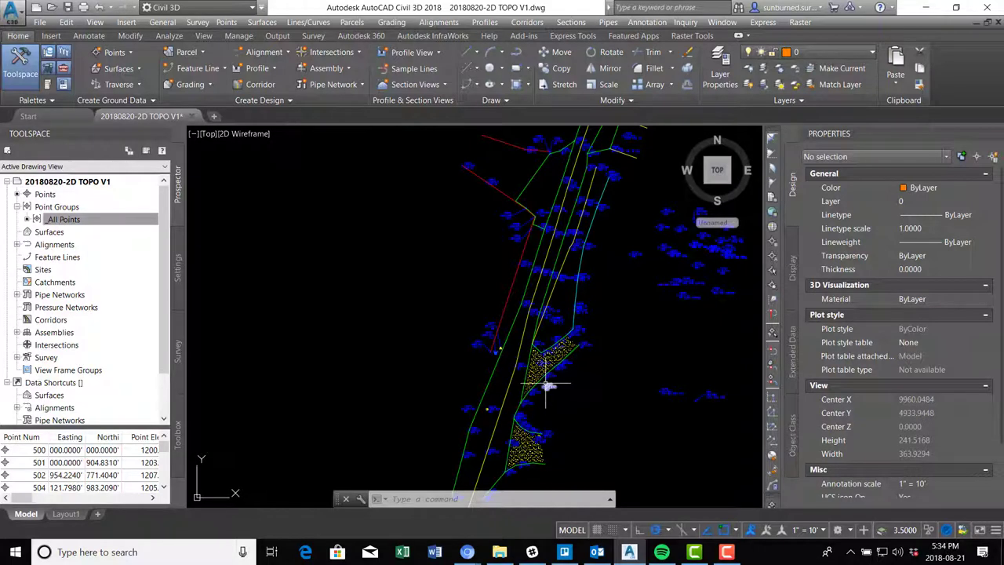
middle_click_drag(581, 231, 560, 329)
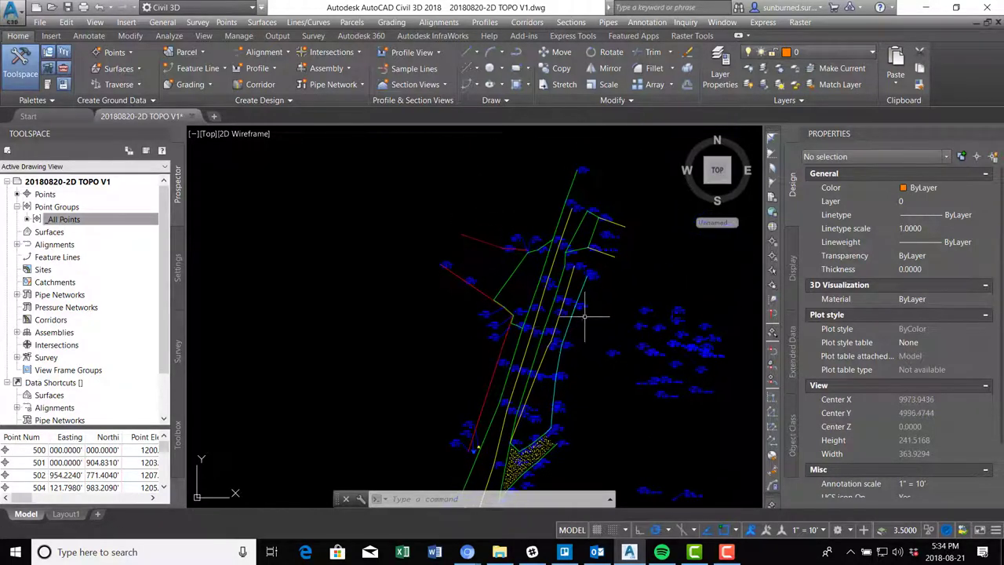
middle_click_drag(609, 382, 592, 300)
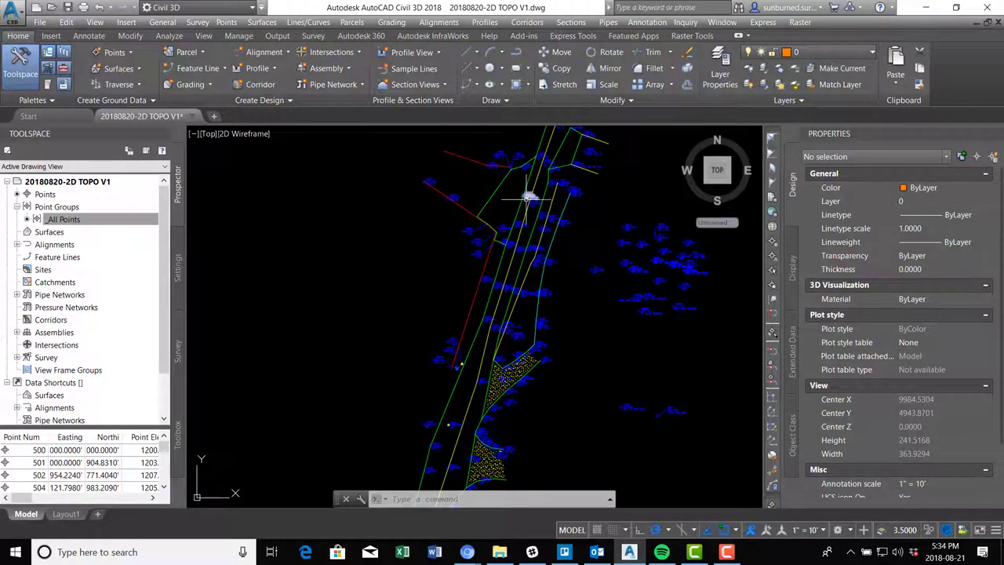
middle_click_drag(540, 189, 547, 240)
scroll(594, 194, "up", 2)
scroll(549, 212, "down", 2)
scroll(485, 240, "up", 3)
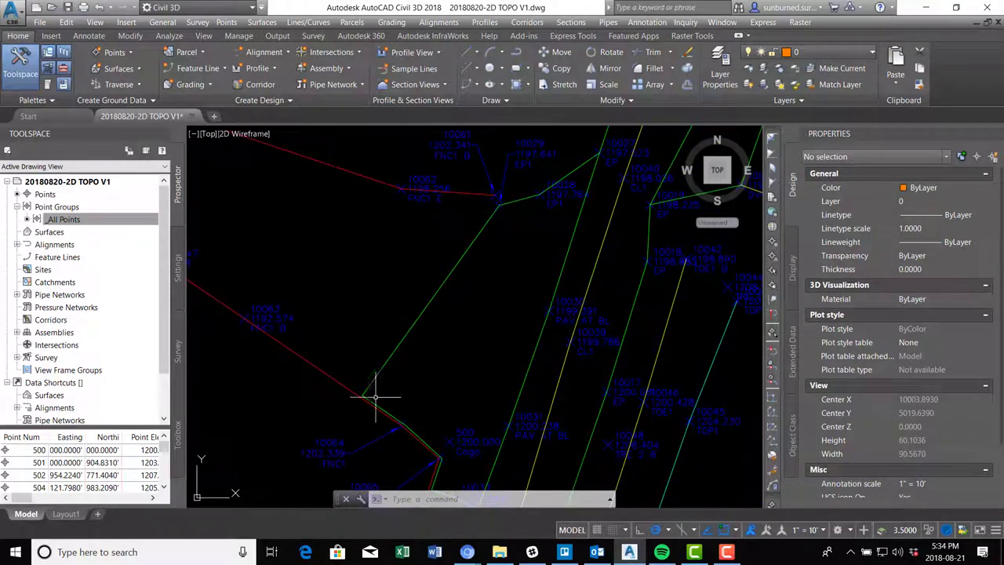
middle_click_drag(448, 441, 457, 244)
scroll(458, 271, "down", 2)
middle_click_drag(453, 415, 486, 228)
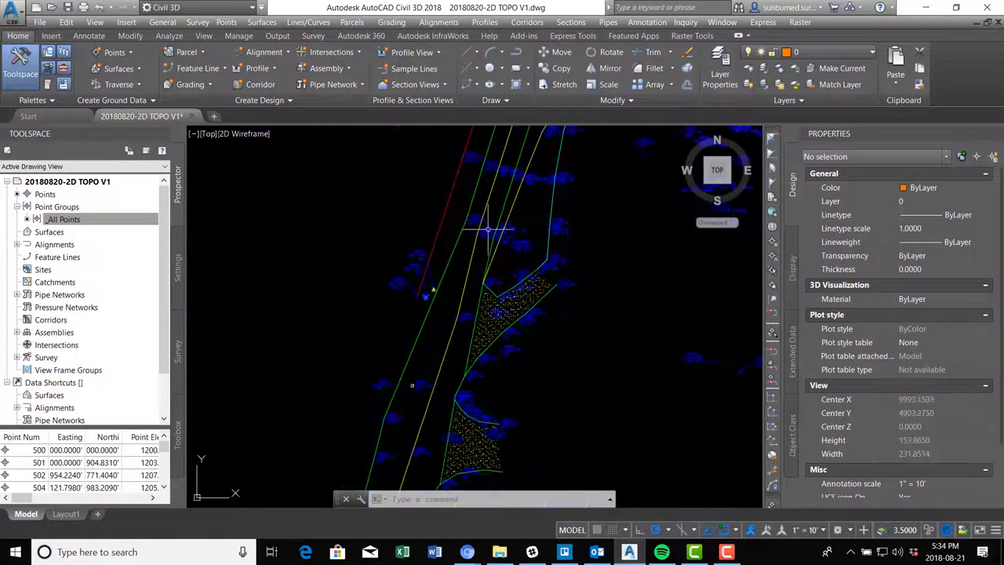
middle_click_drag(531, 324, 540, 168)
middle_click_drag(457, 248, 518, 379)
scroll(480, 289, "down", 1)
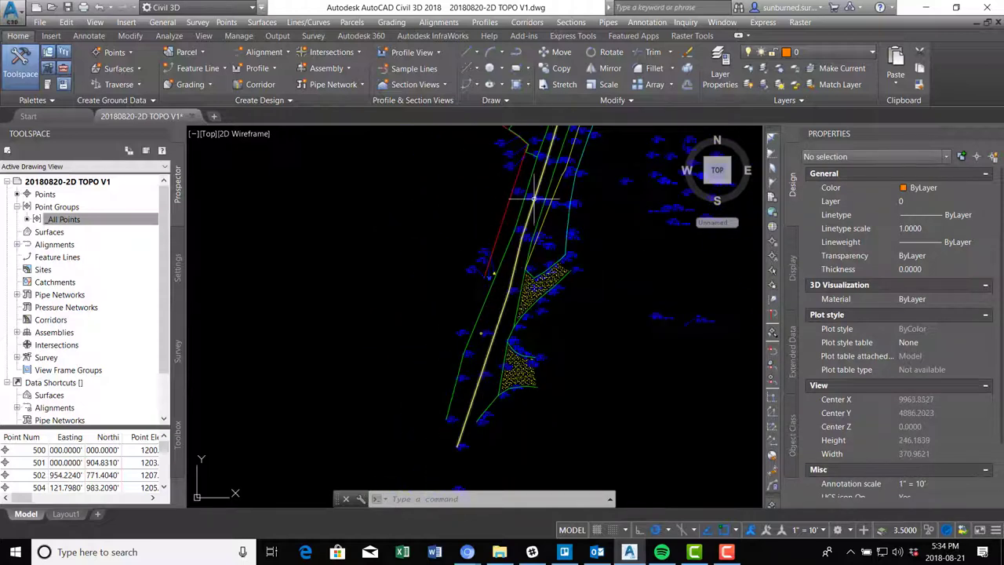
mouse_move(587, 184)
middle_mouse_down()
mouse_move(588, 284)
mouse_move(601, 282)
middle_mouse_up()
scroll(590, 170, "up", 1)
mouse_move(608, 173)
middle_mouse_down()
mouse_move(616, 312)
mouse_move(606, 244)
middle_mouse_up()
middle_click_drag(642, 353, 636, 187)
middle_click_drag(613, 386, 608, 249)
mouse_move(538, 437)
middle_mouse_down()
mouse_move(552, 400)
mouse_move(575, 456)
middle_mouse_up()
middle_click_drag(659, 264, 636, 418)
mouse_move(646, 280)
middle_mouse_down()
mouse_move(629, 407)
mouse_move(626, 267)
middle_mouse_up()
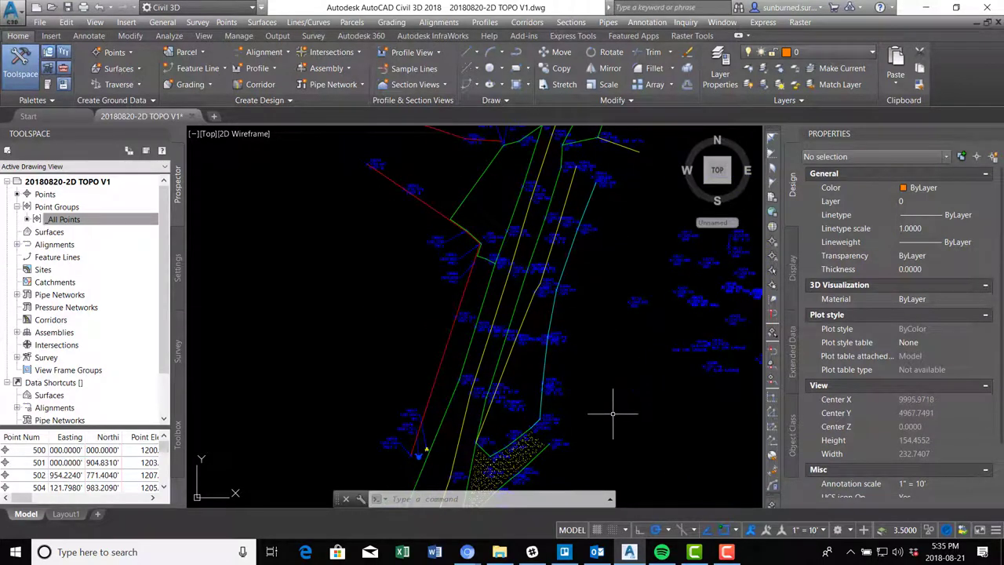
middle_click_drag(612, 414, 603, 316)
mouse_move(591, 443)
middle_mouse_down()
mouse_move(592, 338)
mouse_move(592, 374)
middle_mouse_up()
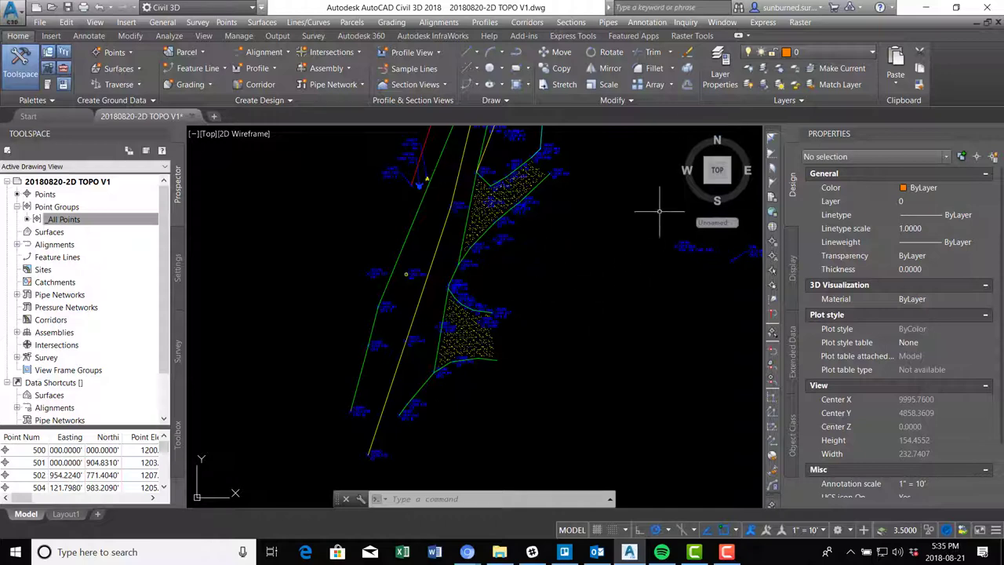
Step: Set the HATCH-PAVEMENT layer's color to grey index 253
left_click(719, 69)
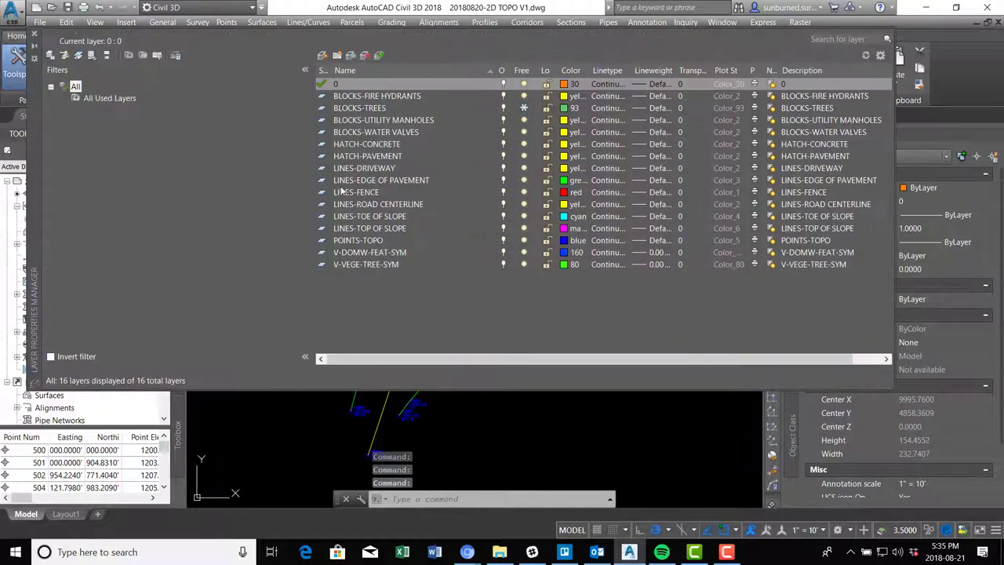
left_click(386, 144)
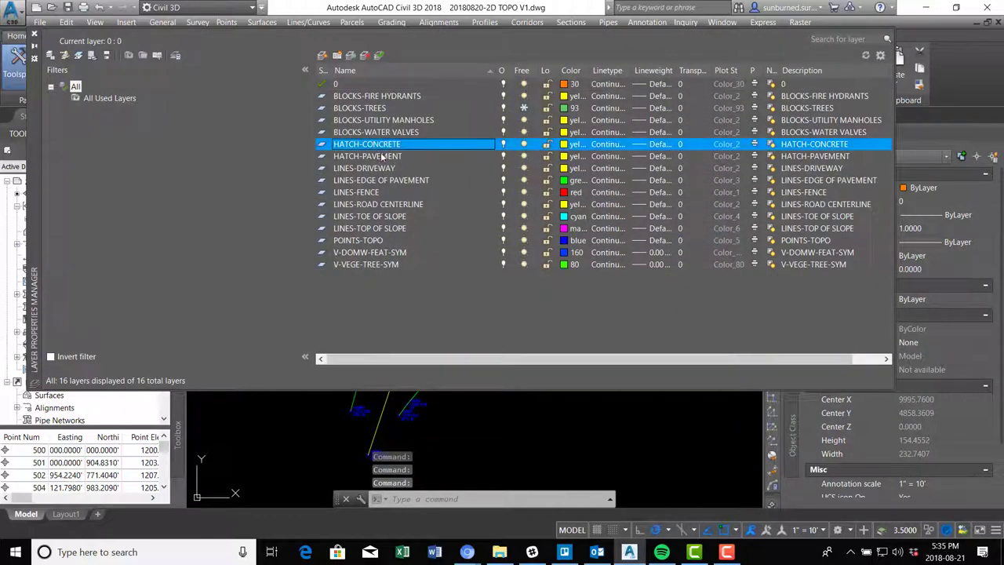
left_click(380, 158)
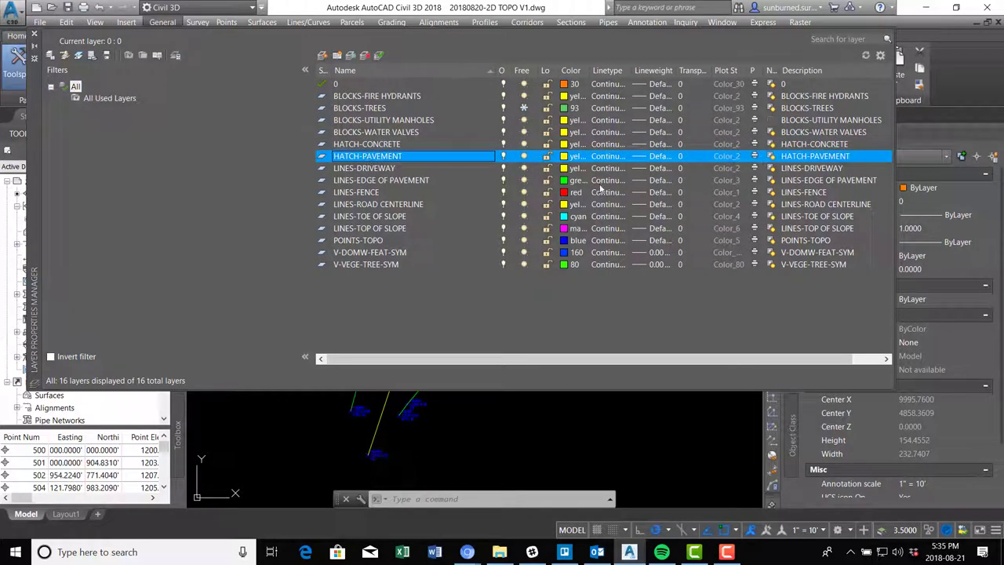
left_click(572, 157)
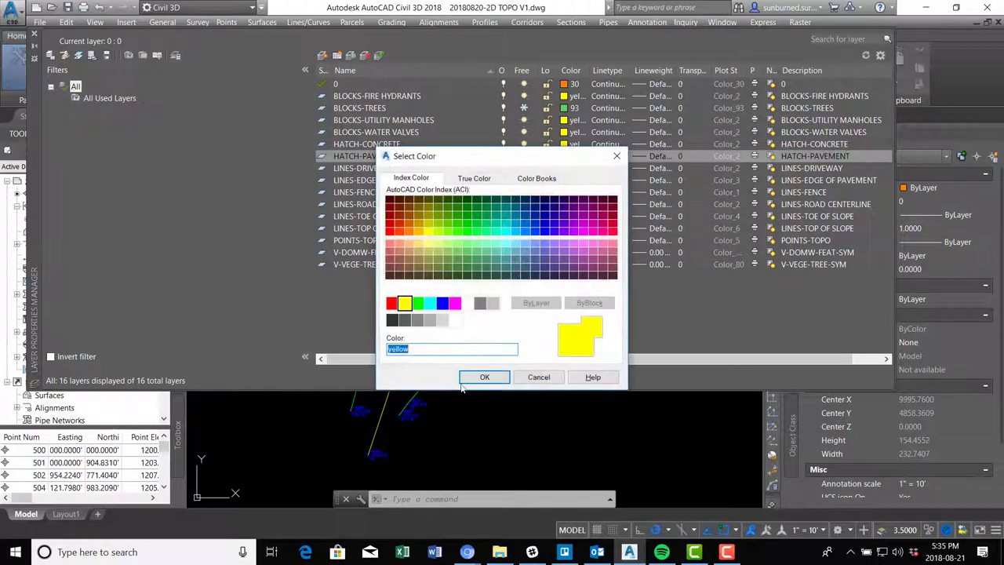
left_click(430, 320)
left_click(485, 377)
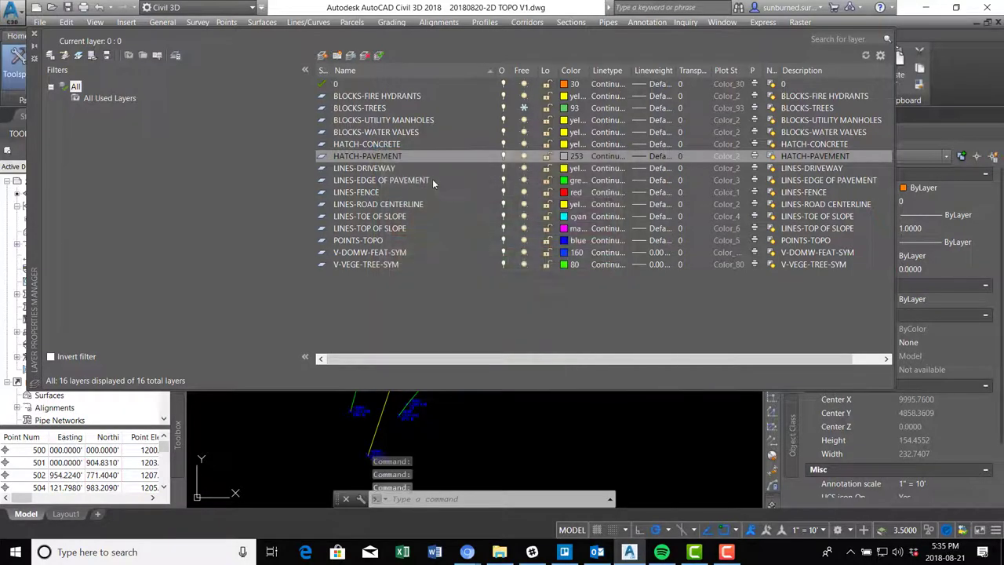
Step: Set the HATCH-CONCRETE layer's color to grey index 253 and close the layer manager
left_click(566, 145)
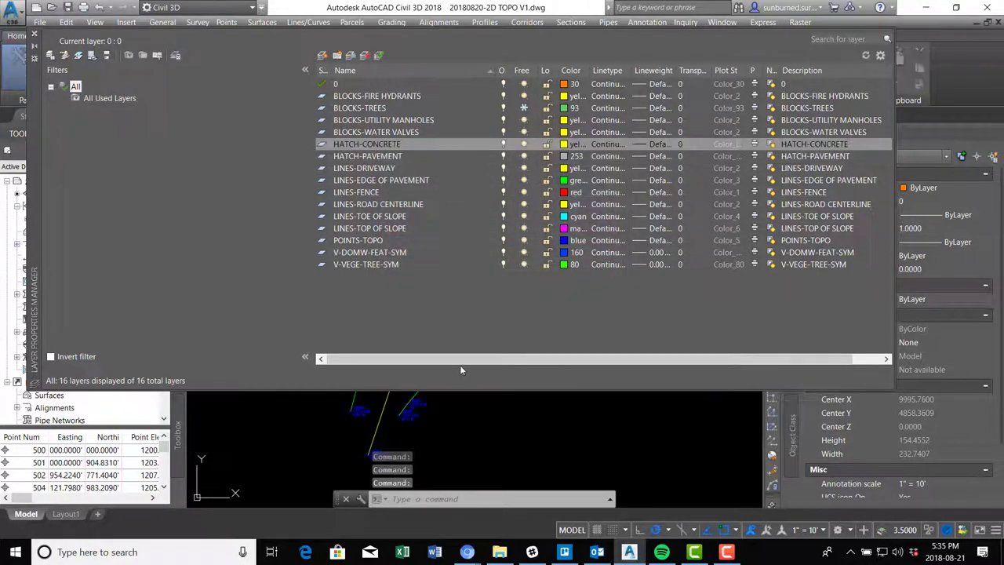
left_click(430, 320)
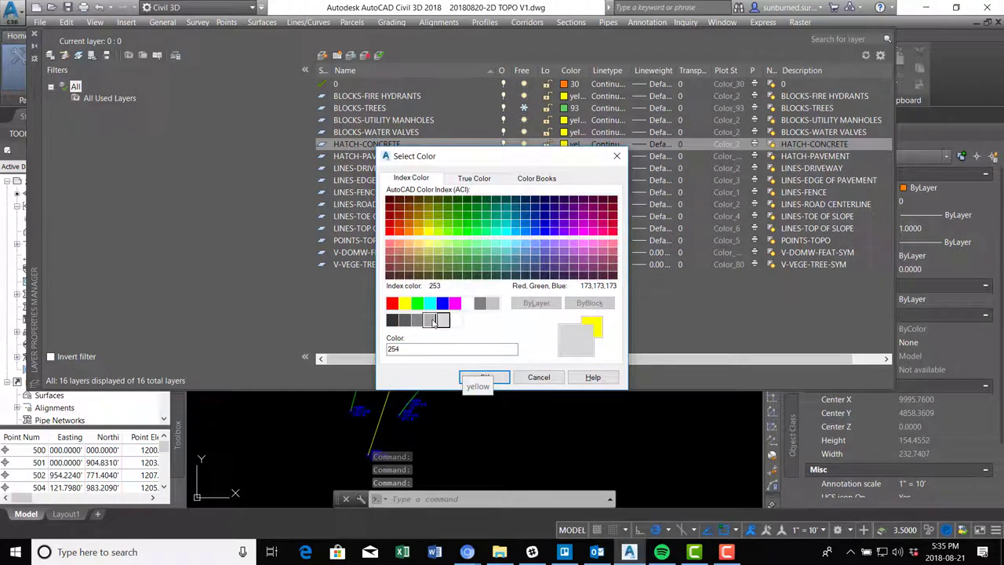
left_click(502, 380)
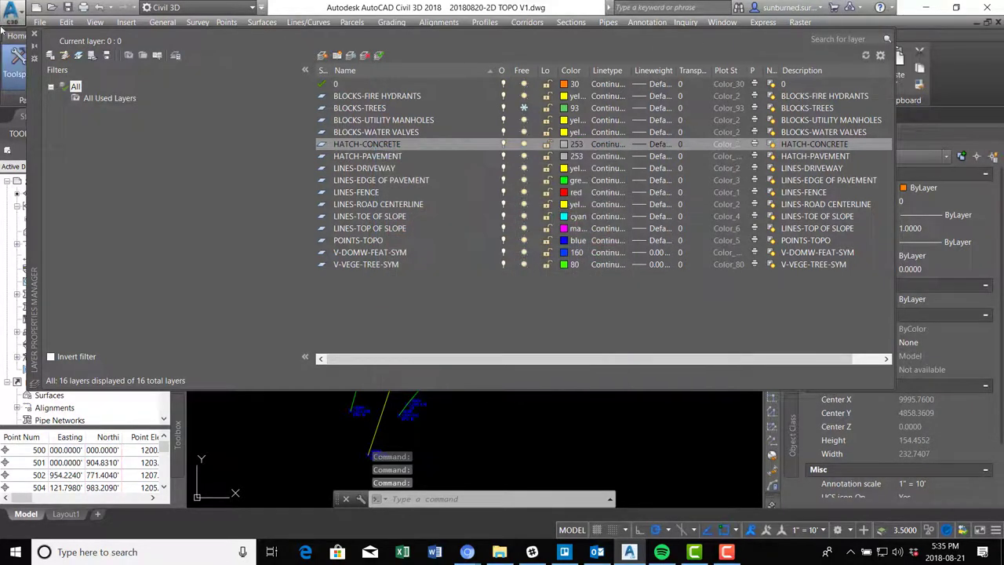
left_click(35, 33)
Step: Inspect the recolored driveway hatches and the unhatched concrete driveway at the north end of the road
middle_click_drag(465, 258, 484, 287)
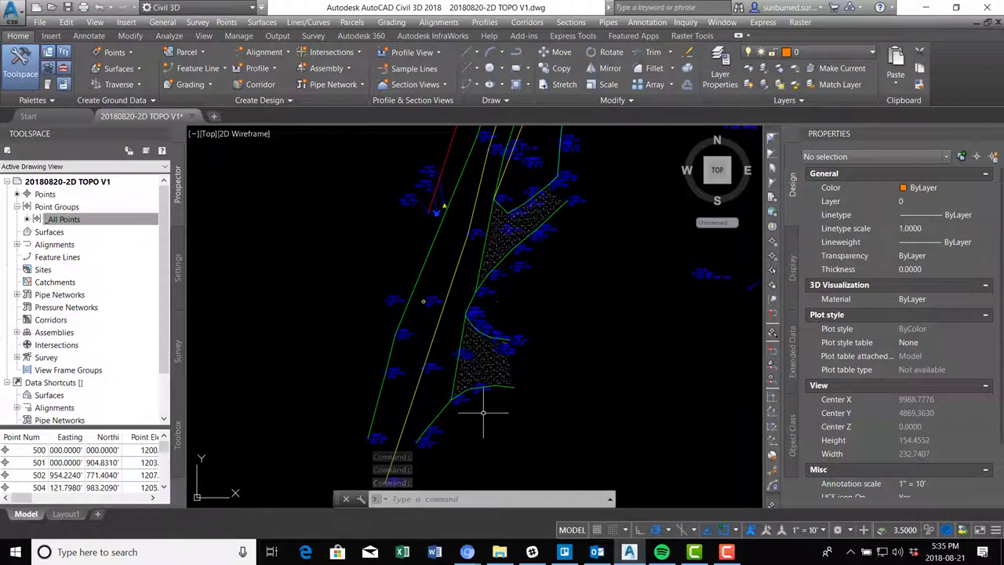
scroll(515, 225, "up", 4)
scroll(602, 193, "down", 2)
mouse_move(578, 217)
middle_mouse_down()
mouse_move(624, 167)
mouse_move(591, 401)
middle_mouse_up()
middle_click_drag(632, 251, 628, 327)
mouse_move(661, 243)
middle_mouse_down()
mouse_move(628, 231)
mouse_move(600, 326)
middle_mouse_up()
scroll(588, 235, "up", 2)
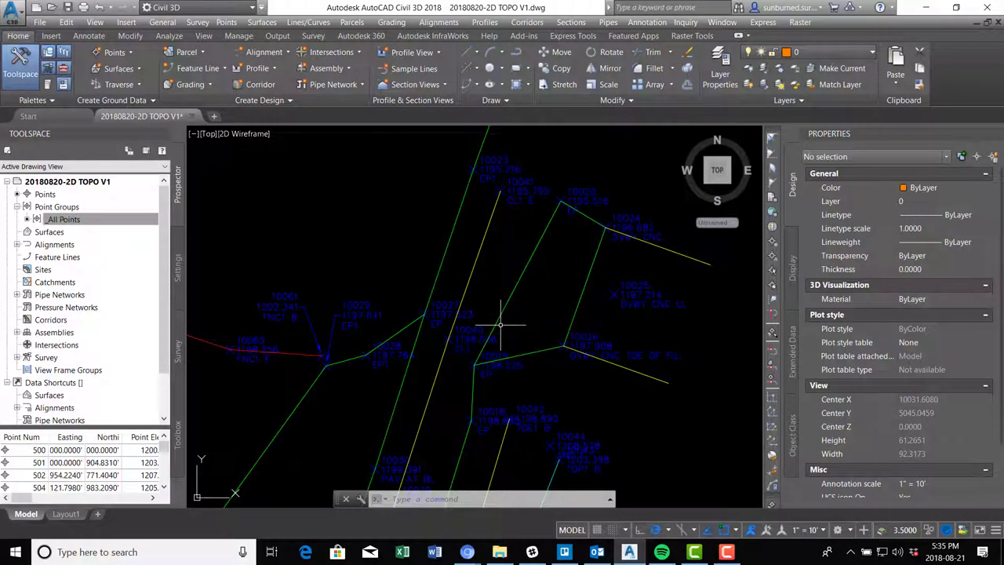
type("o")
key("Return")
key("Escape")
Step: Try a 1.0000 inward offset of the concrete driveway's pavement-edge polyline and delete the resulting copy
type("o")
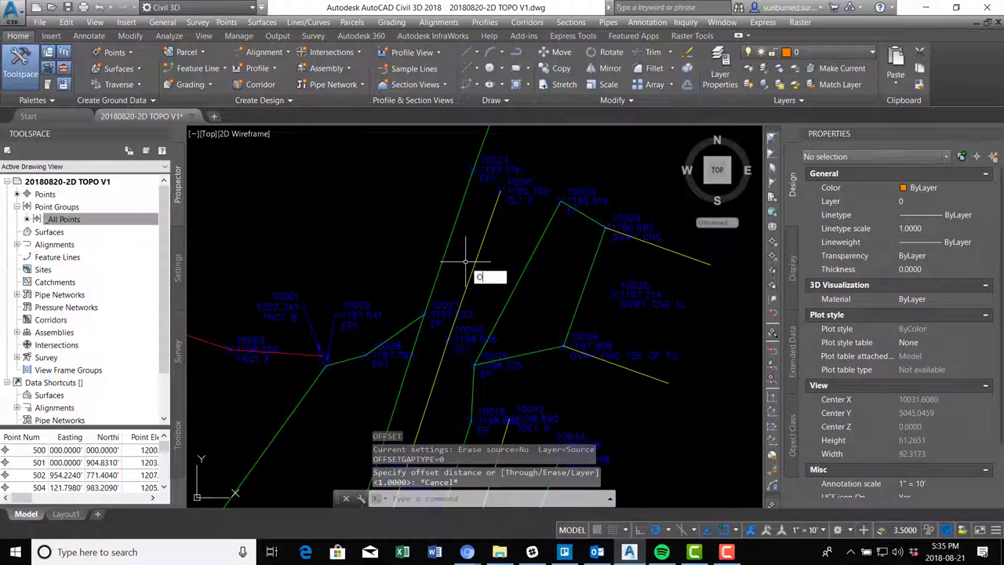
key("Return")
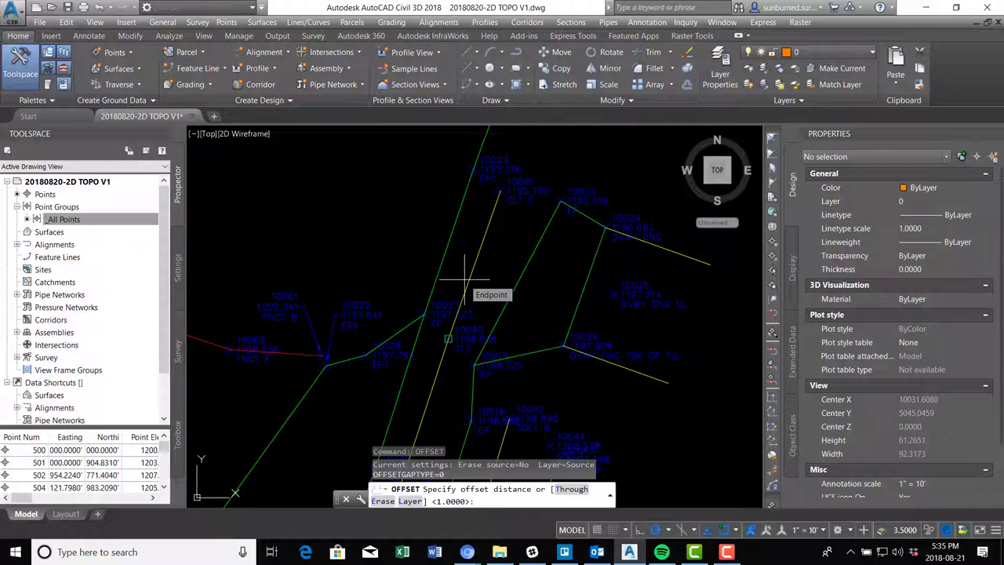
key("Return")
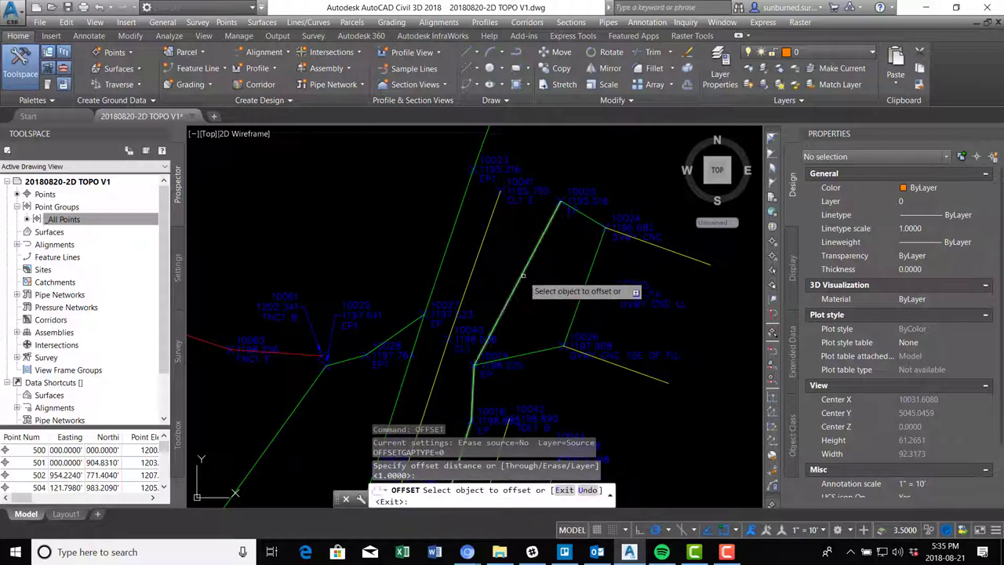
left_click(584, 277)
scroll(575, 270, "up", 2)
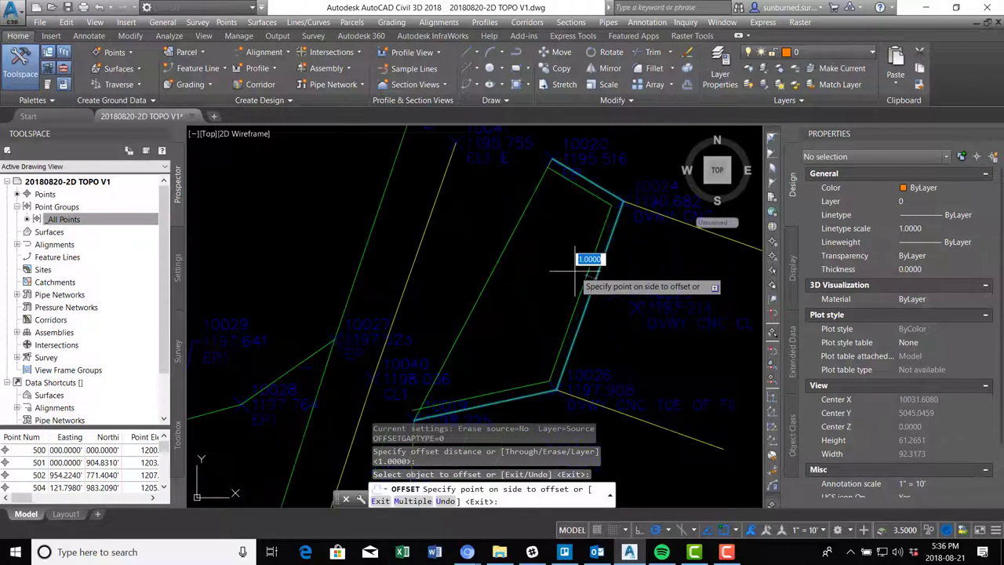
left_click(574, 271)
scroll(568, 263, "down", 2)
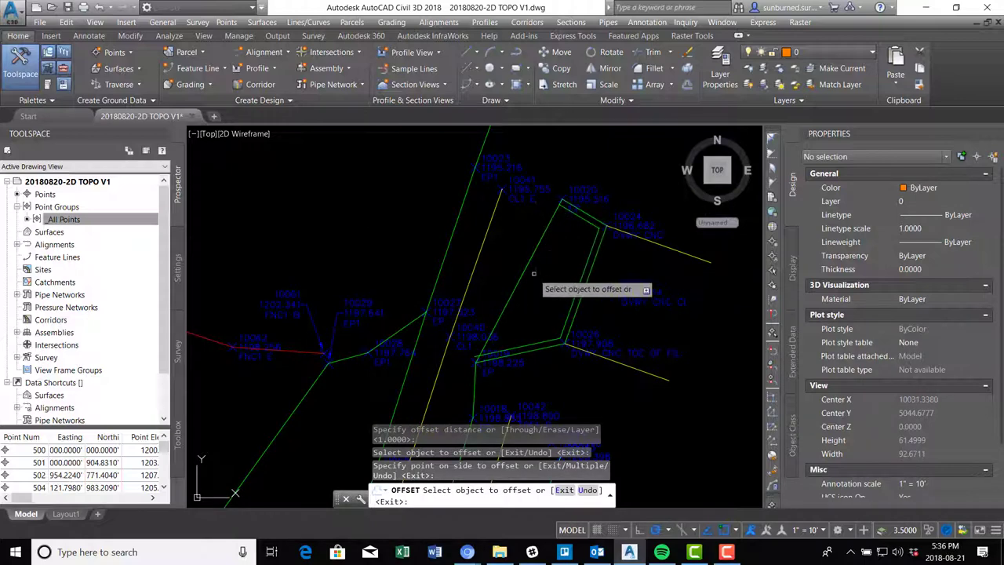
key("Escape")
left_click(584, 268)
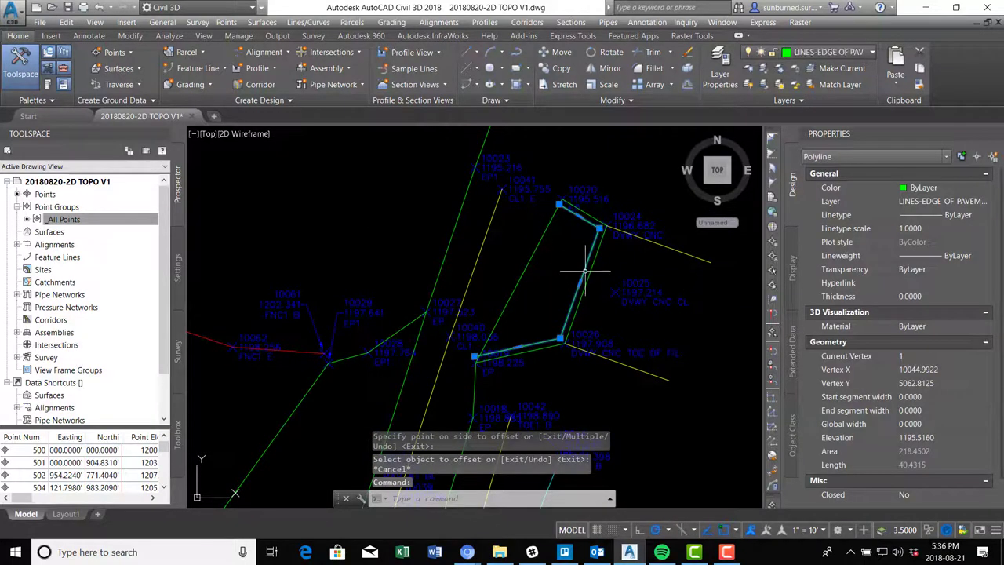
key("Delete")
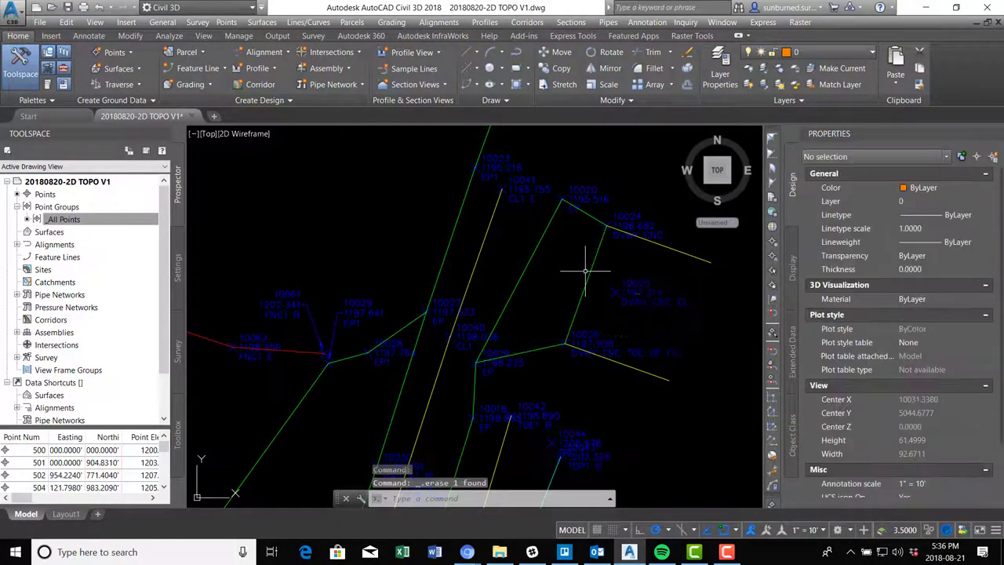
Step: Draw a closed polyline around the north concrete driveway, snapping to its four corners, including points 10026, 10024 and 10020
key("Return")
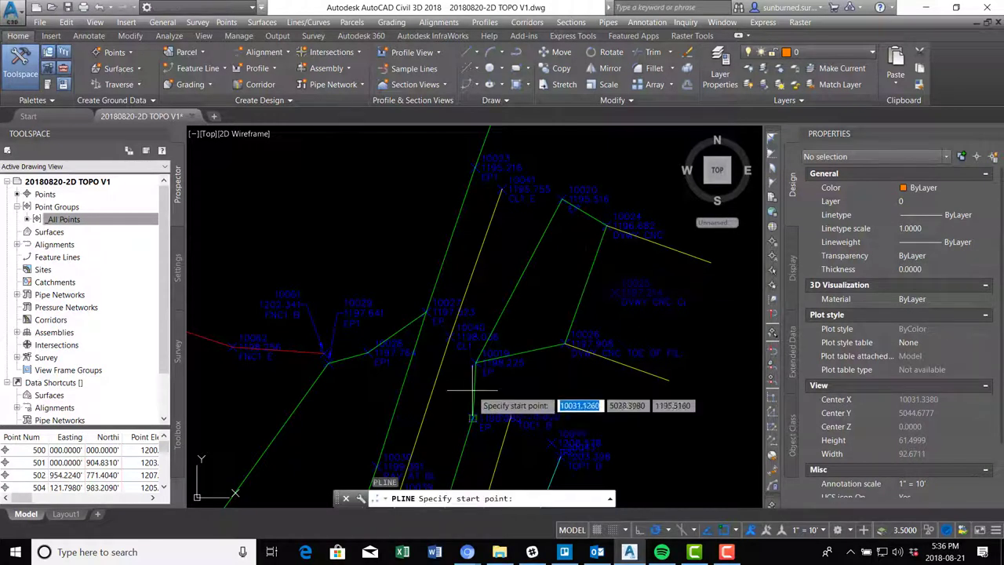
left_click(473, 361)
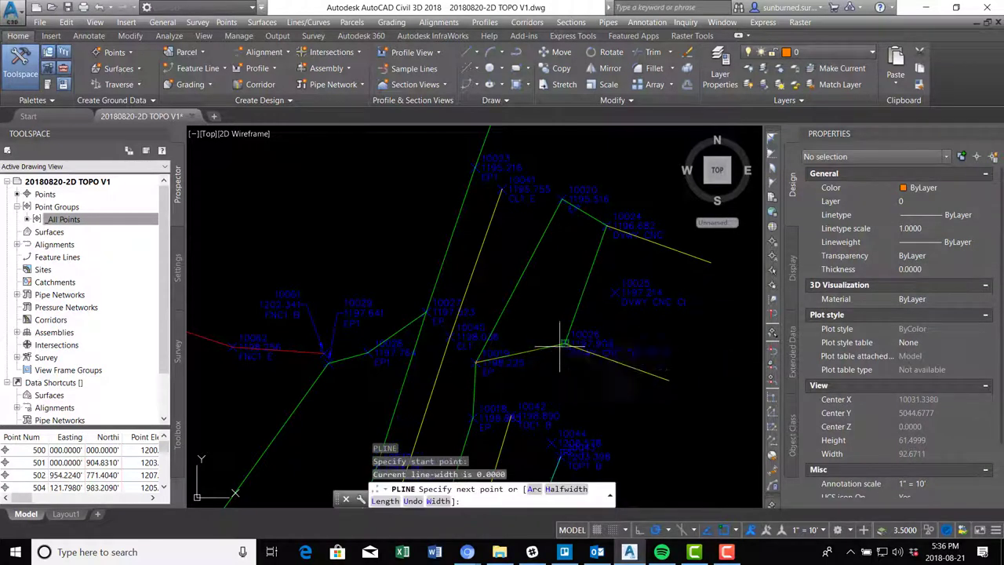
left_click(564, 344)
left_click(602, 233)
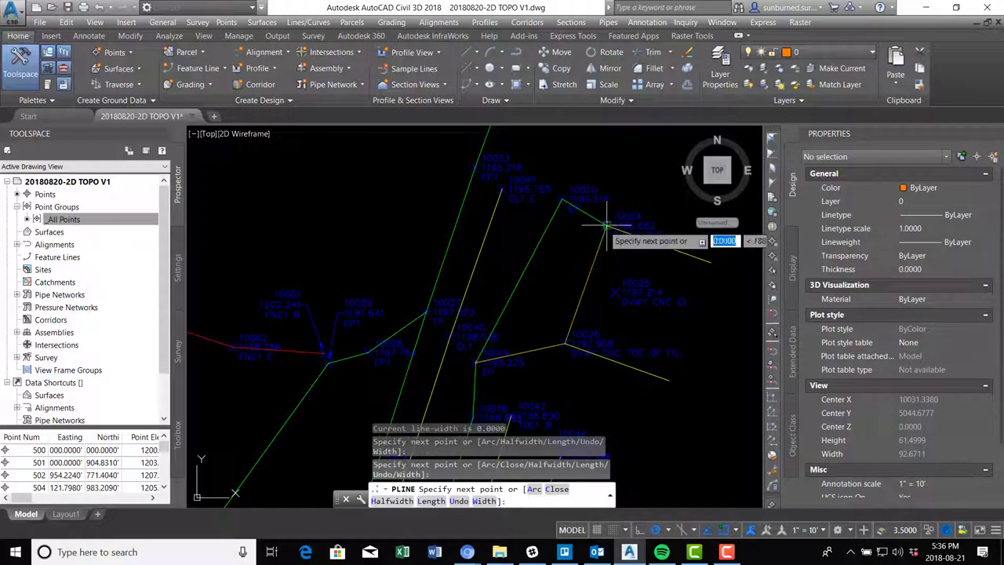
left_click(561, 201)
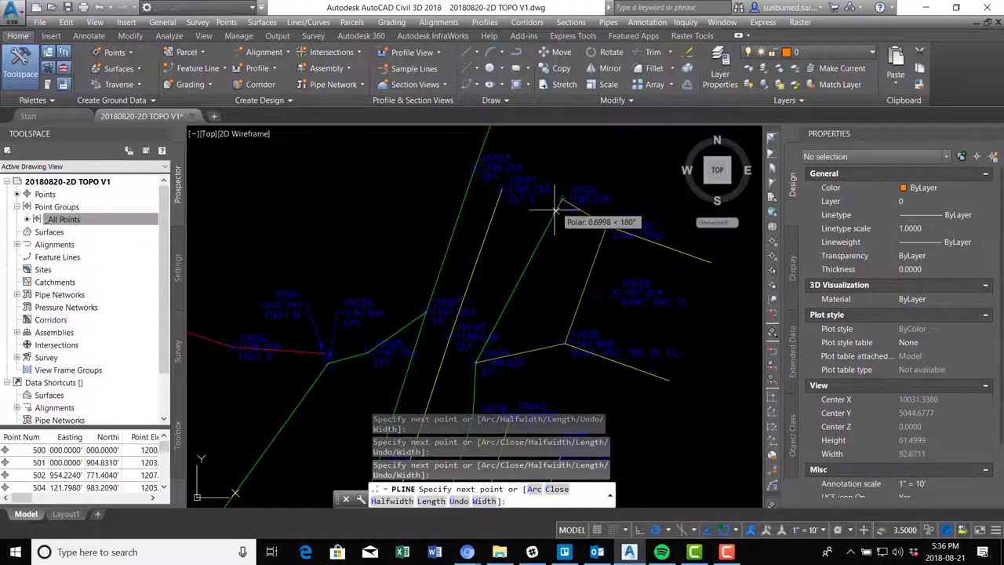
left_click(476, 363)
key("Escape")
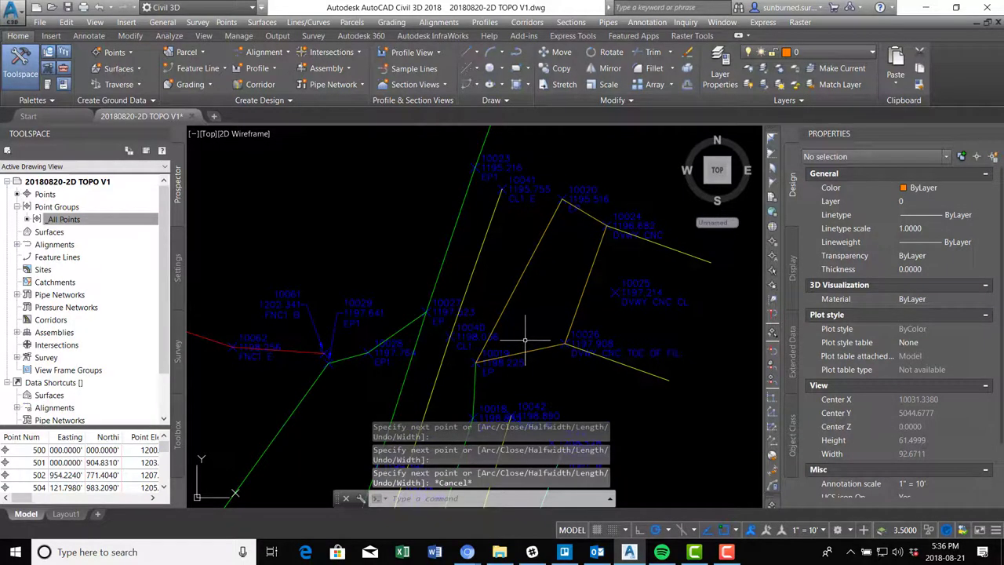
Step: Offset the new driveway outline inward by 1.0000
type("o")
key("Return")
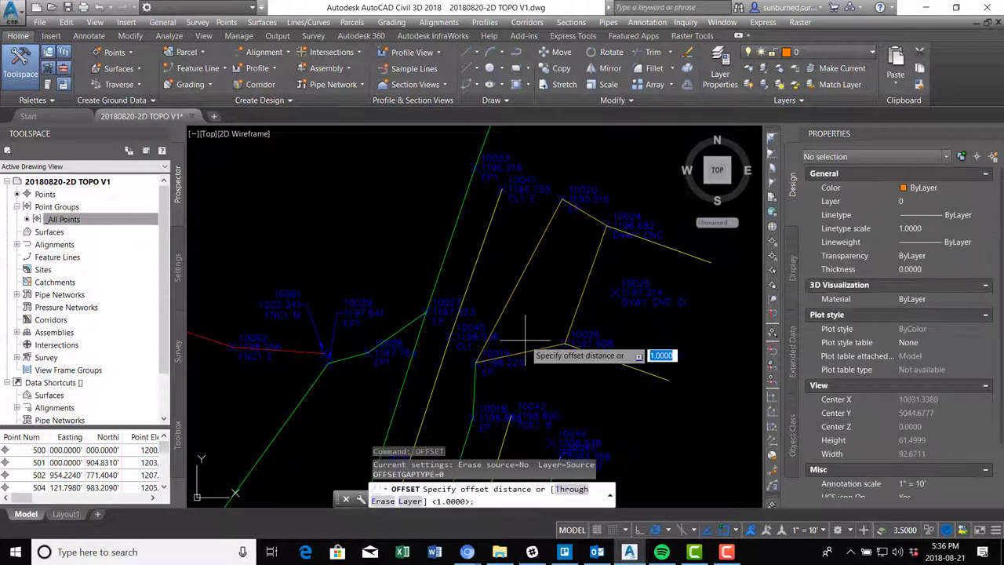
key("Return")
left_click(541, 345)
left_click(548, 323)
key("Escape")
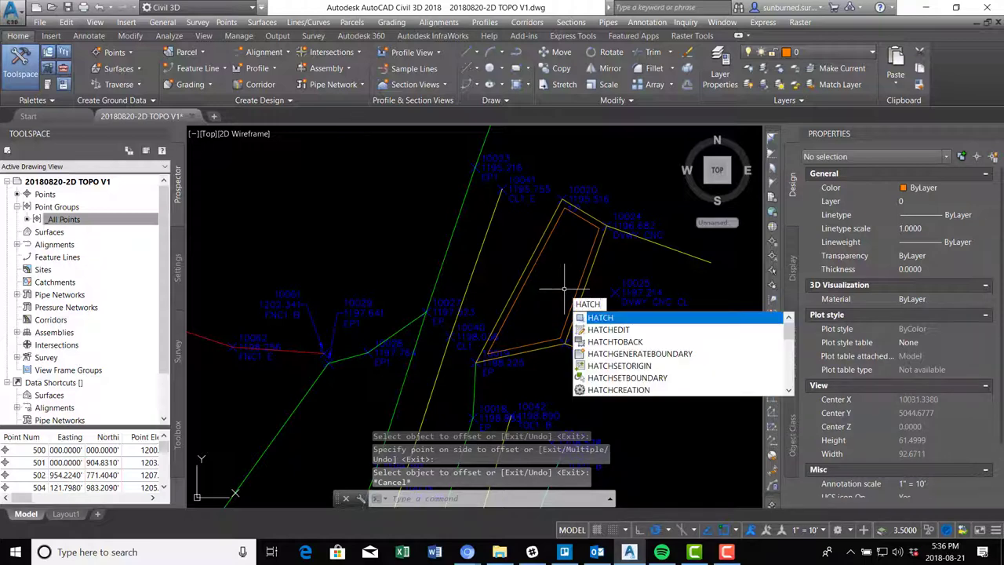
Step: Fill the inner offset outline of the north driveway with a SOLID hatch
type("HATCH")
key("Return")
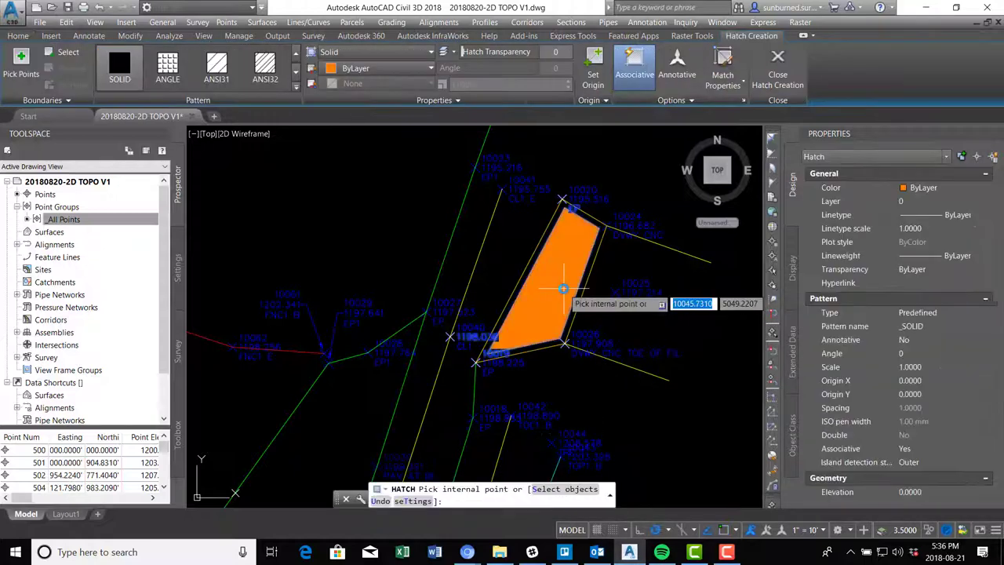
left_click(563, 288)
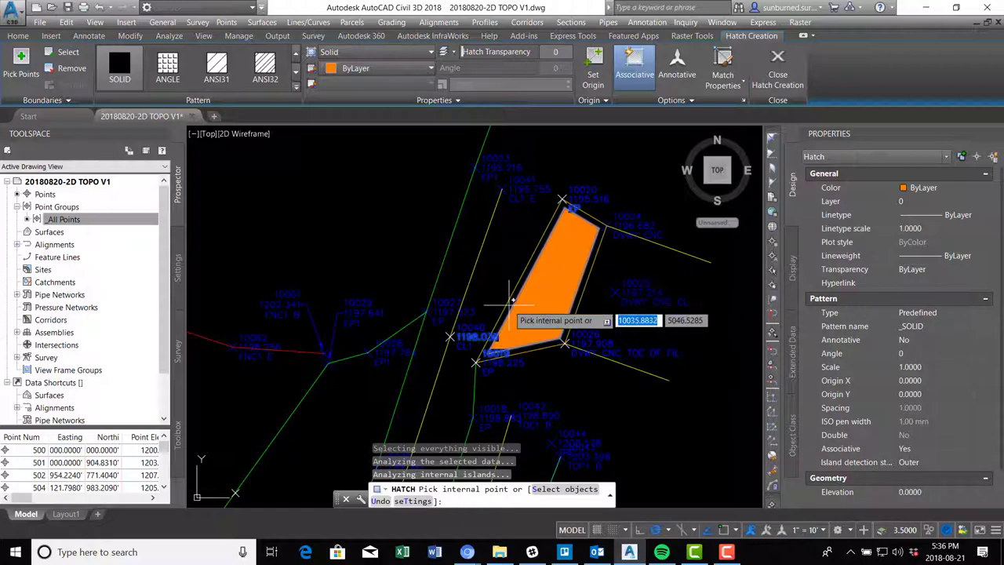
key("Escape")
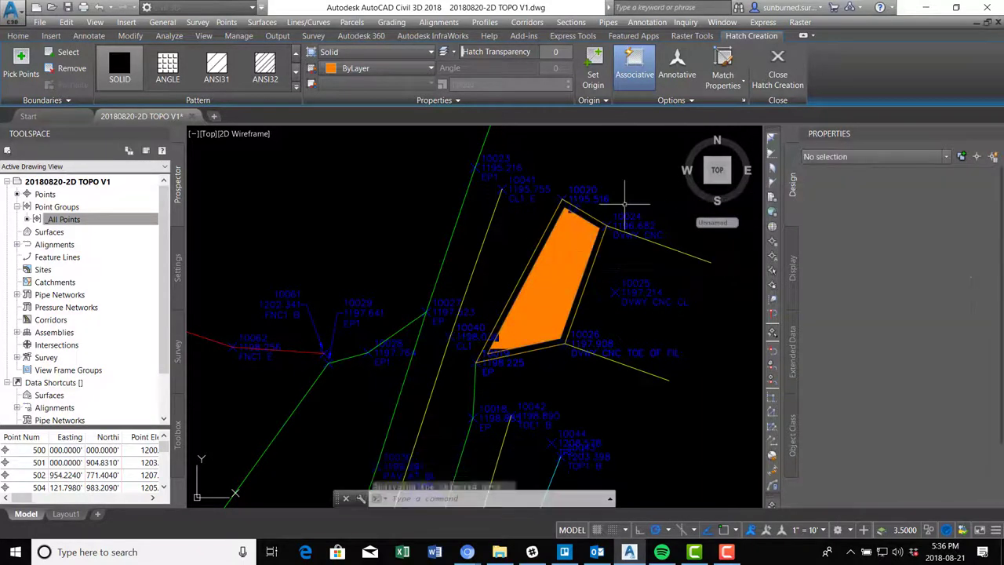
Step: Match the new solid hatch's properties to the dotted grey hatch of the driveway farther south along the road
scroll(633, 167, "down", 1)
middle_click_drag(663, 159, 613, 86)
left_click(920, 84)
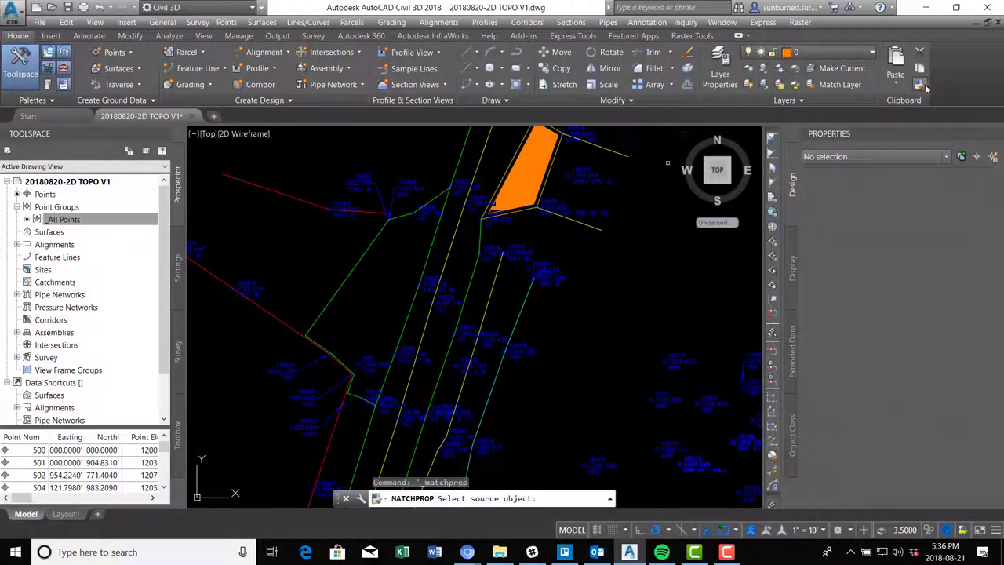
scroll(604, 369, "down", 2)
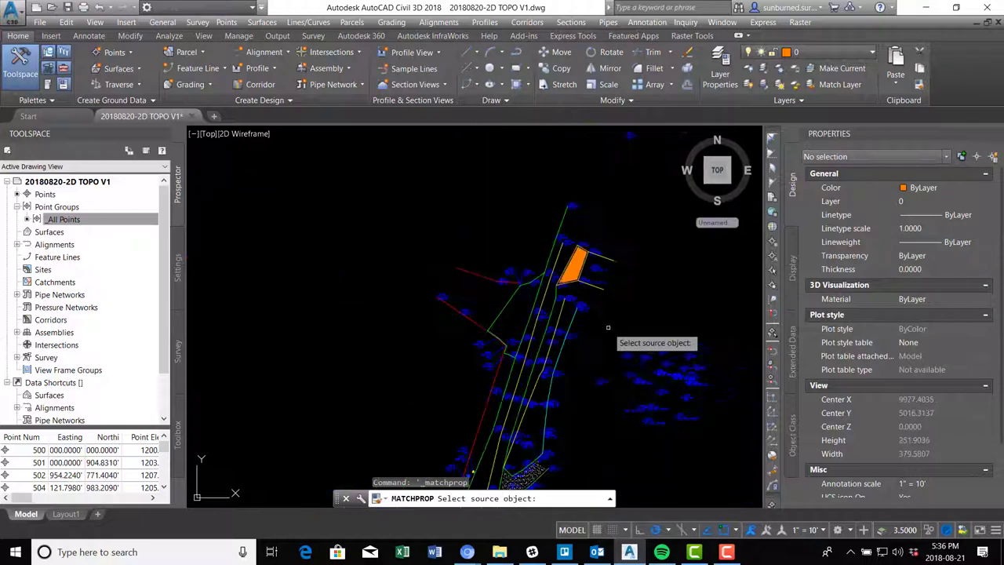
scroll(584, 357, "up", 4)
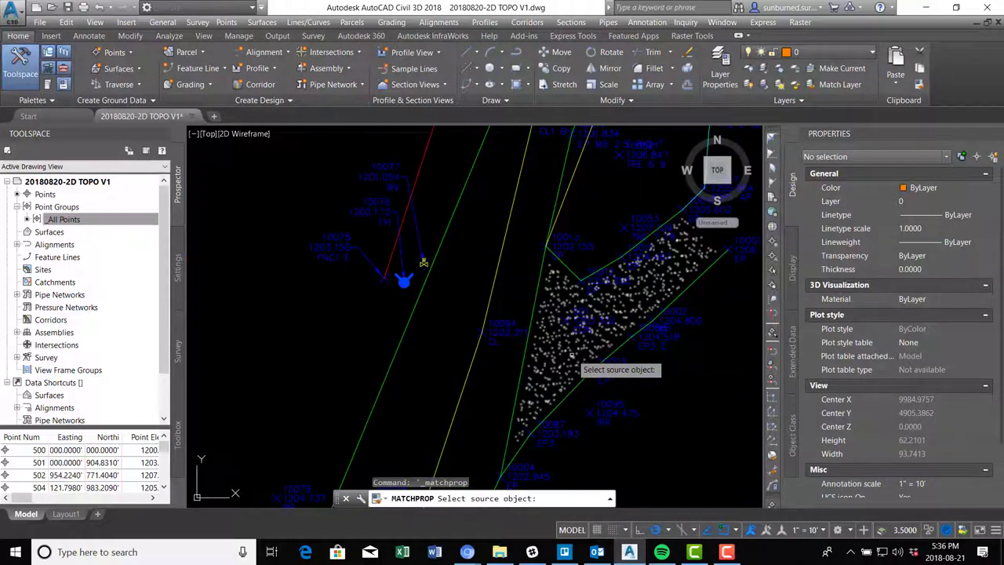
left_click(571, 351)
scroll(582, 422, "down", 4)
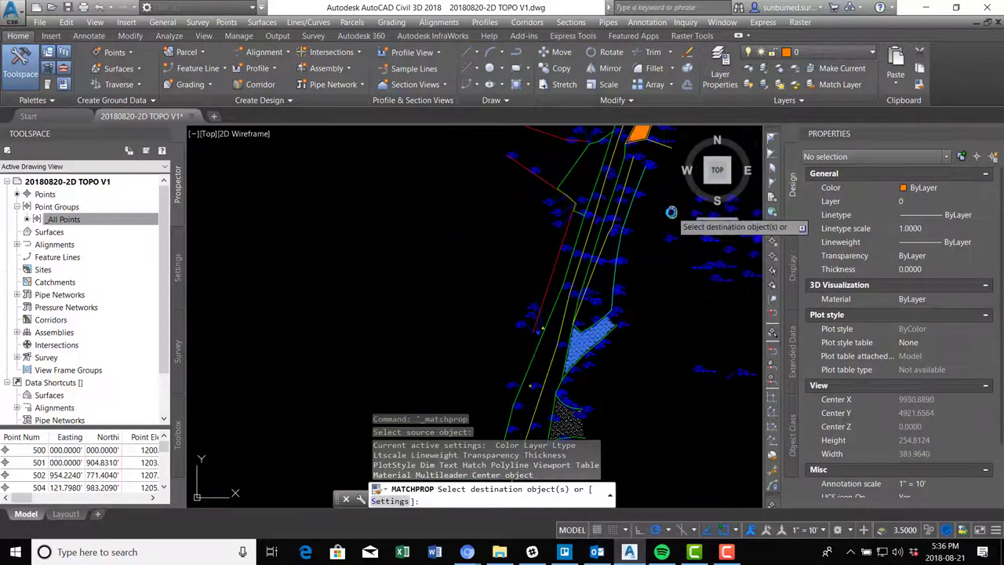
middle_click_drag(666, 229, 577, 376)
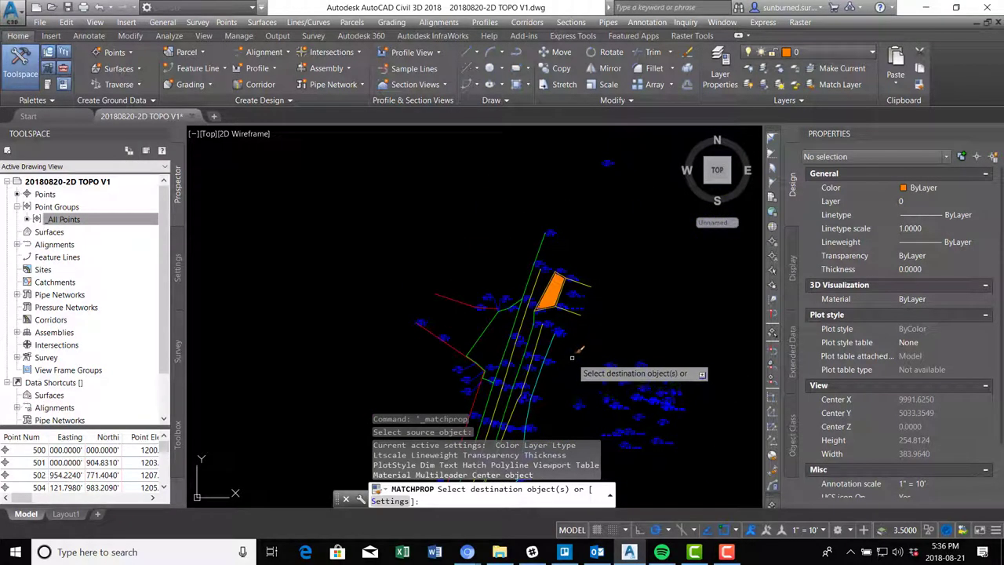
scroll(574, 360, "up", 2)
middle_click_drag(582, 276, 636, 353)
scroll(575, 302, "up", 2)
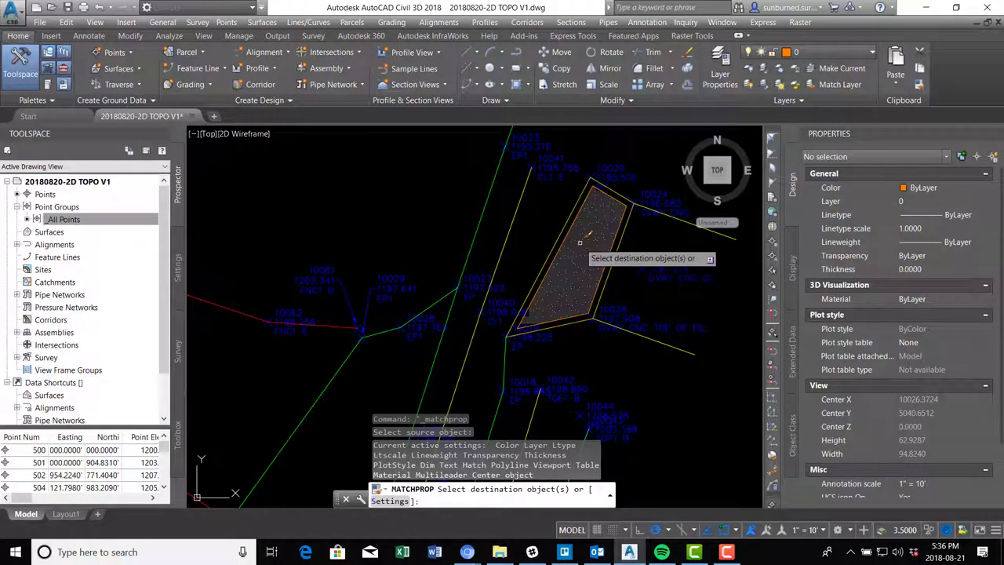
left_click(580, 243)
key("Escape")
Step: Delete the drawn driveway outline and its inner offset copy, leaving the dotted hatch in place
scroll(589, 243, "up", 6)
left_click(594, 242)
key("Escape")
scroll(607, 235, "down", 4)
left_click(608, 239)
left_click(583, 272)
key("Escape")
scroll(645, 267, "down", 6)
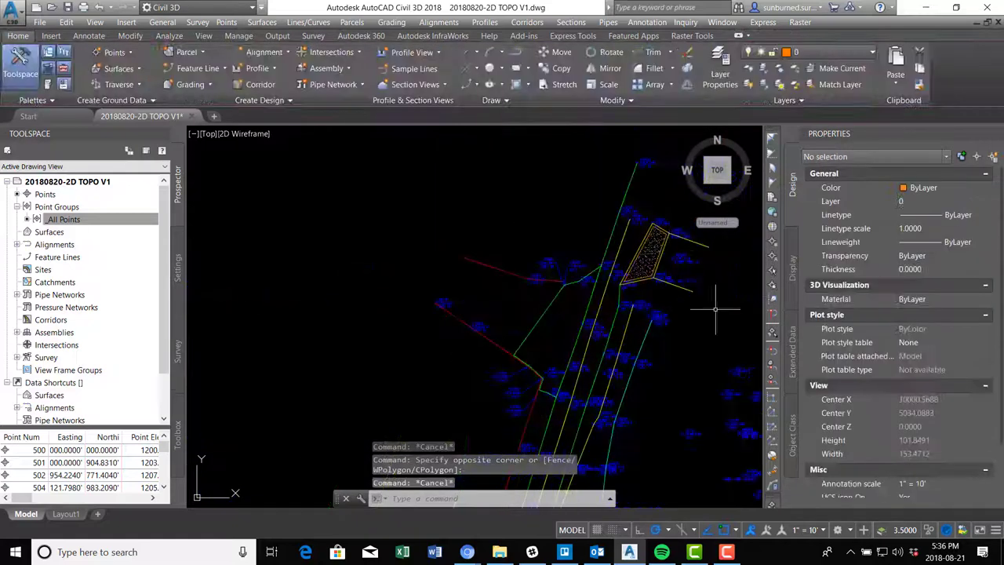
scroll(647, 278, "up", 6)
left_click(635, 276)
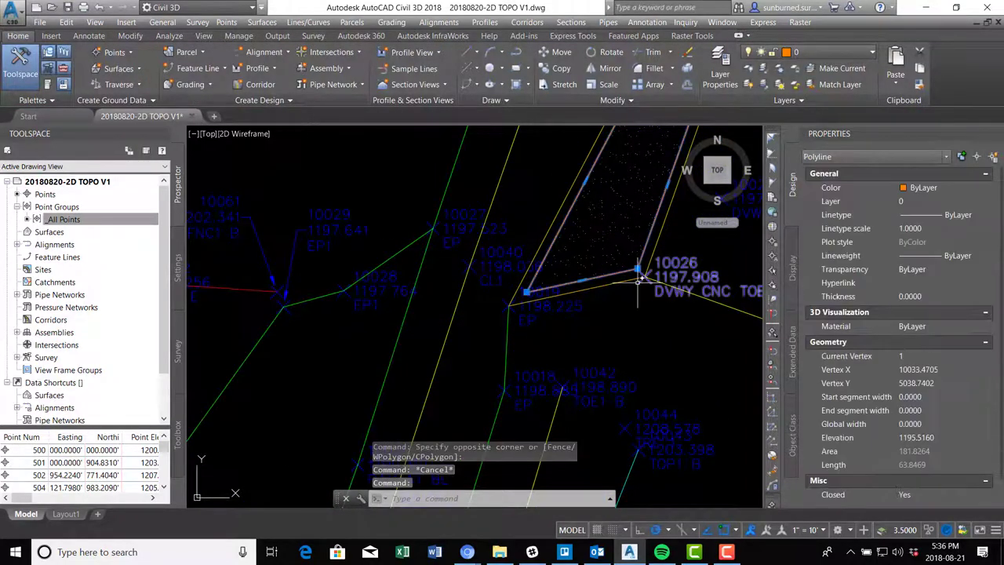
left_click(632, 275)
key("Delete")
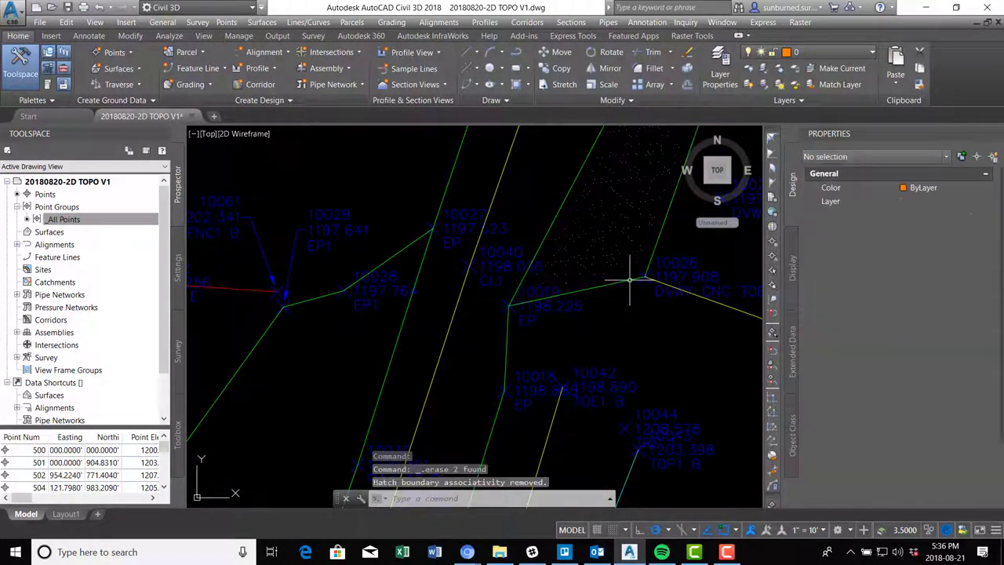
Step: Draw a closed polyline around the concrete area through points 10024 and 10026 and the driveway line ends, with a jagged east edge
scroll(635, 281, "down", 2)
scroll(636, 281, "down", 2)
middle_click_drag(690, 312, 575, 341)
scroll(556, 235, "up", 2)
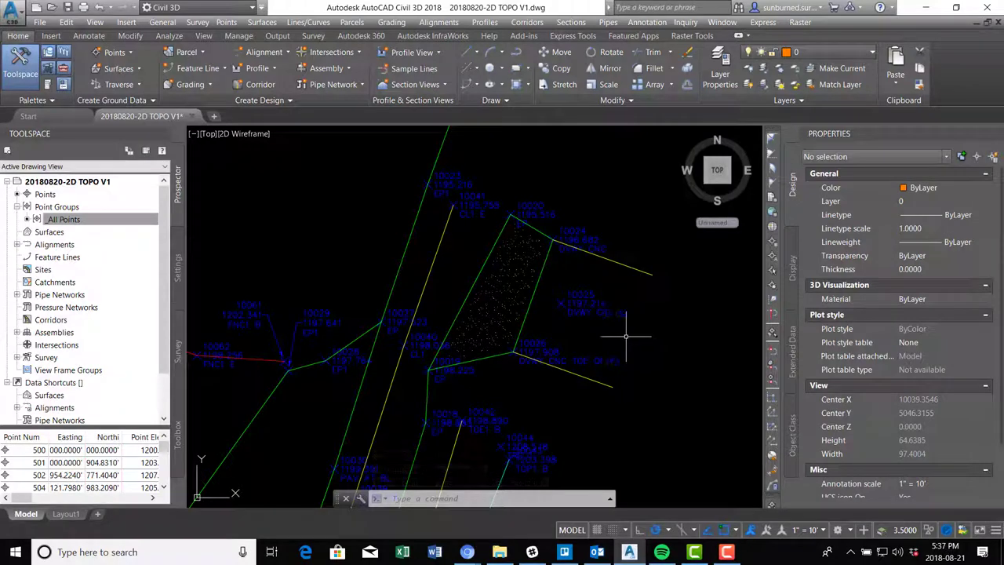
key("Return")
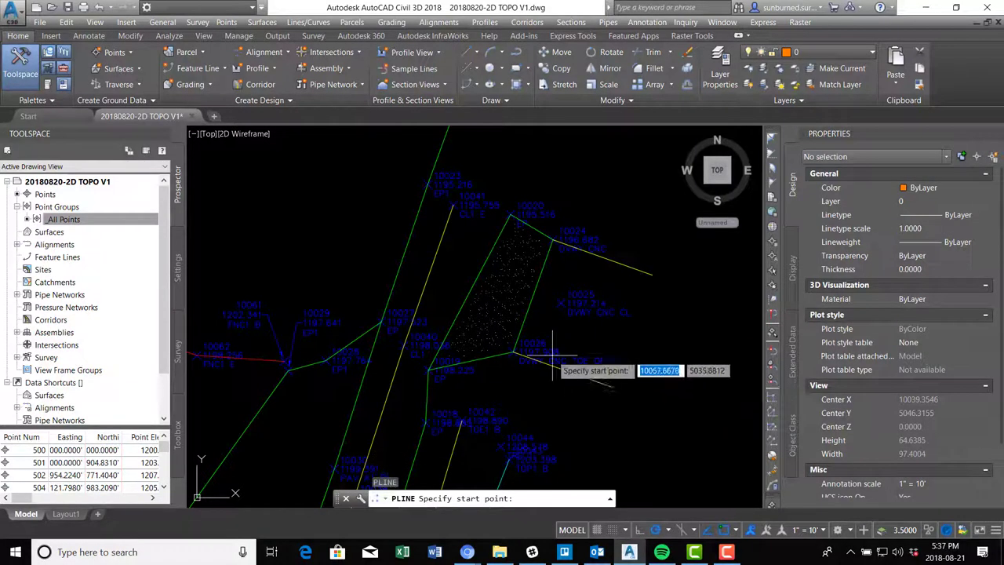
left_click(552, 239)
left_click(514, 353)
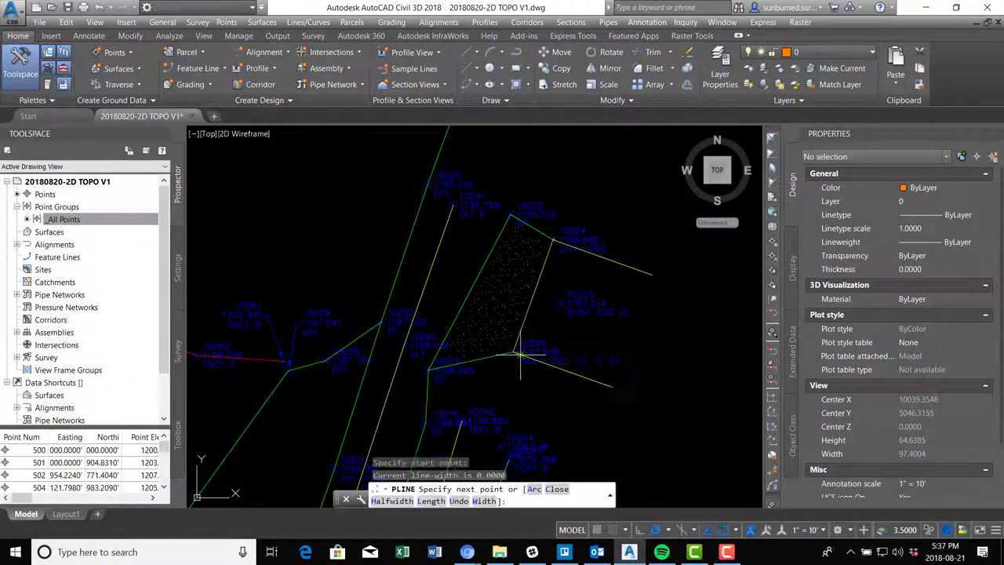
left_click(612, 386)
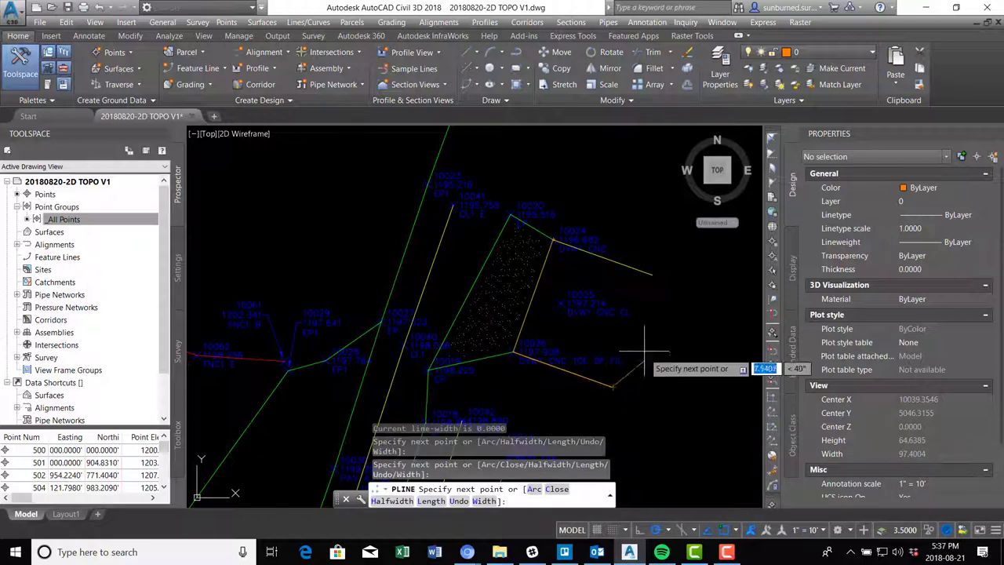
scroll(634, 342, "up", 2)
scroll(633, 342, "down", 2)
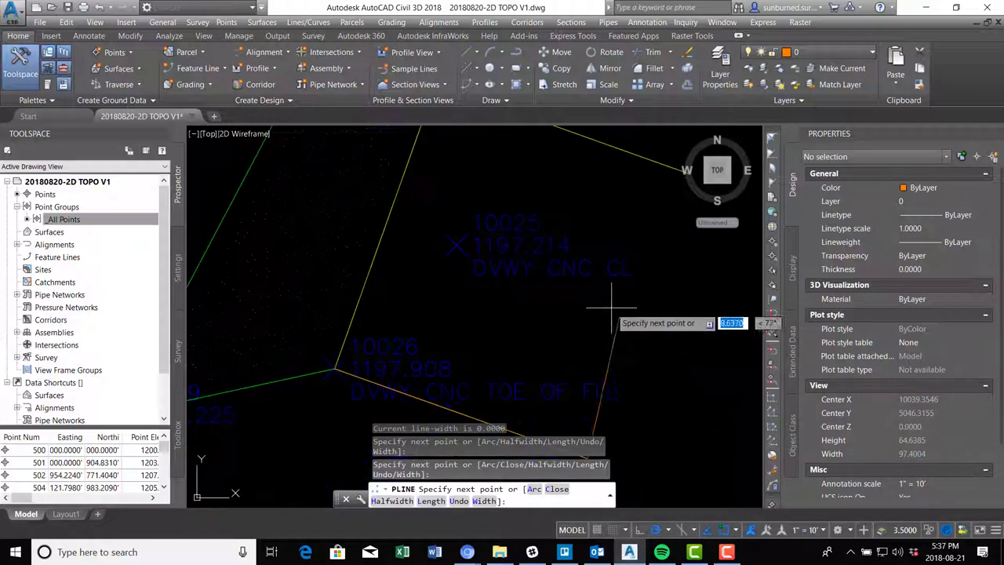
scroll(626, 339, "up", 2)
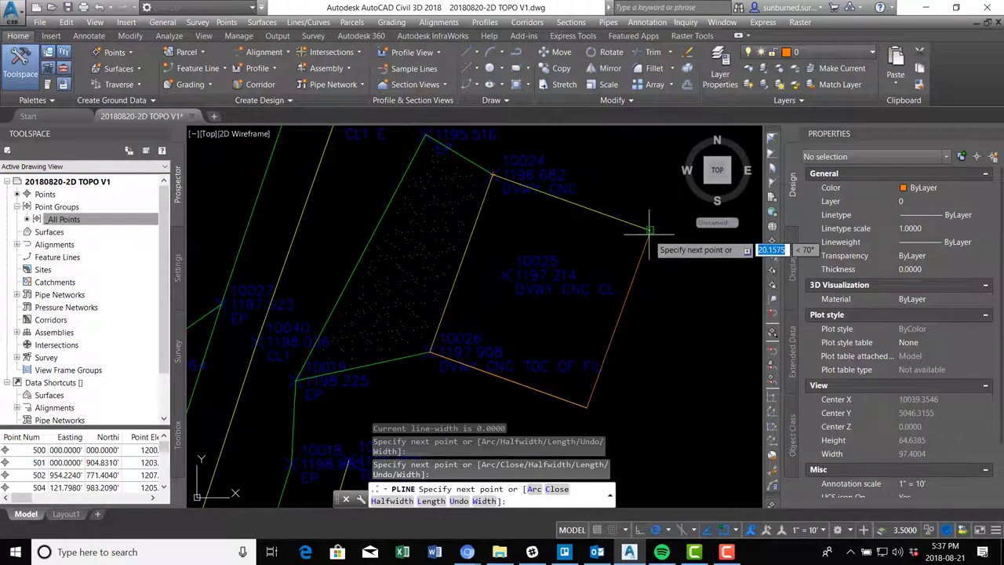
scroll(619, 320, "up", 2)
left_click(587, 330)
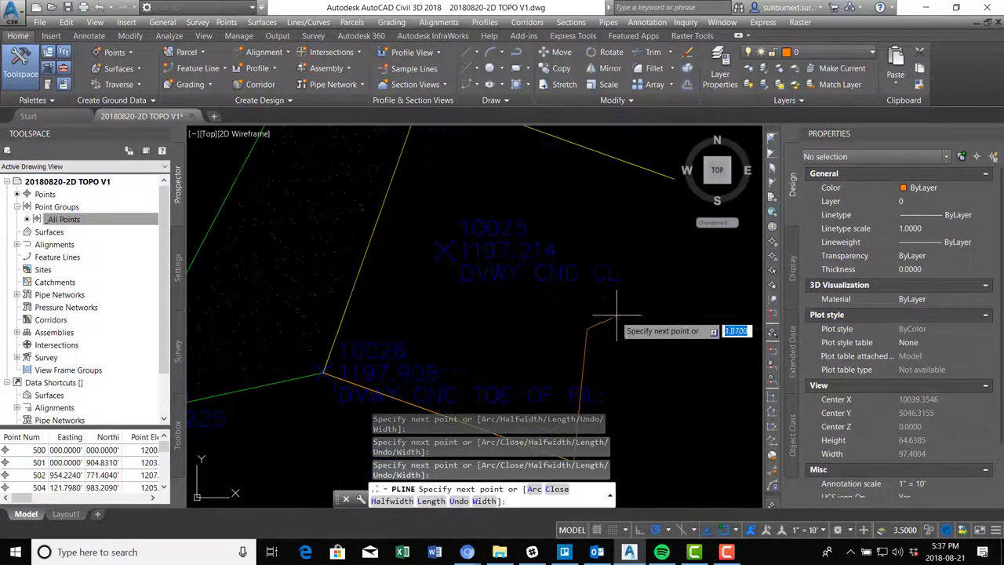
left_click(651, 309)
left_click(634, 251)
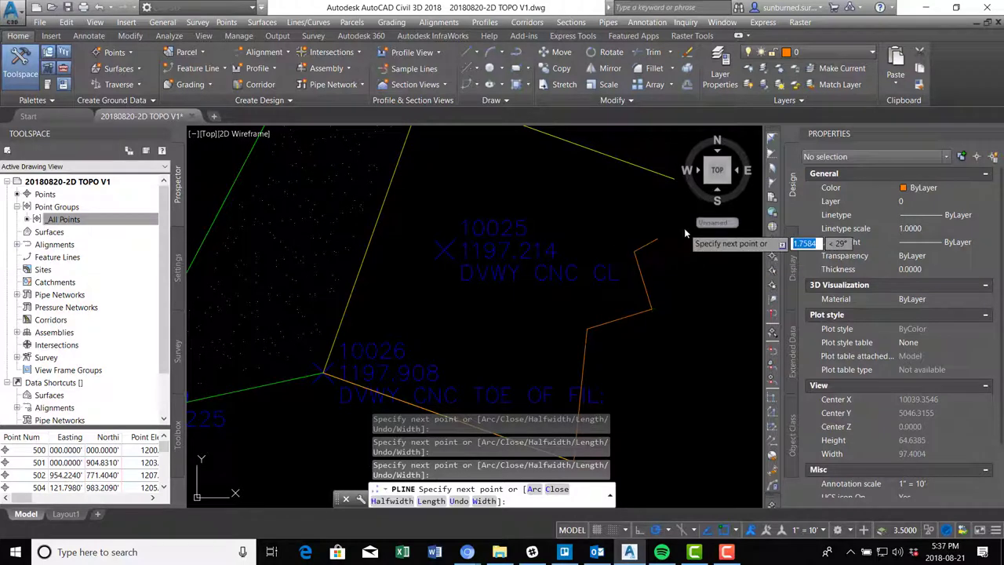
left_click(718, 224)
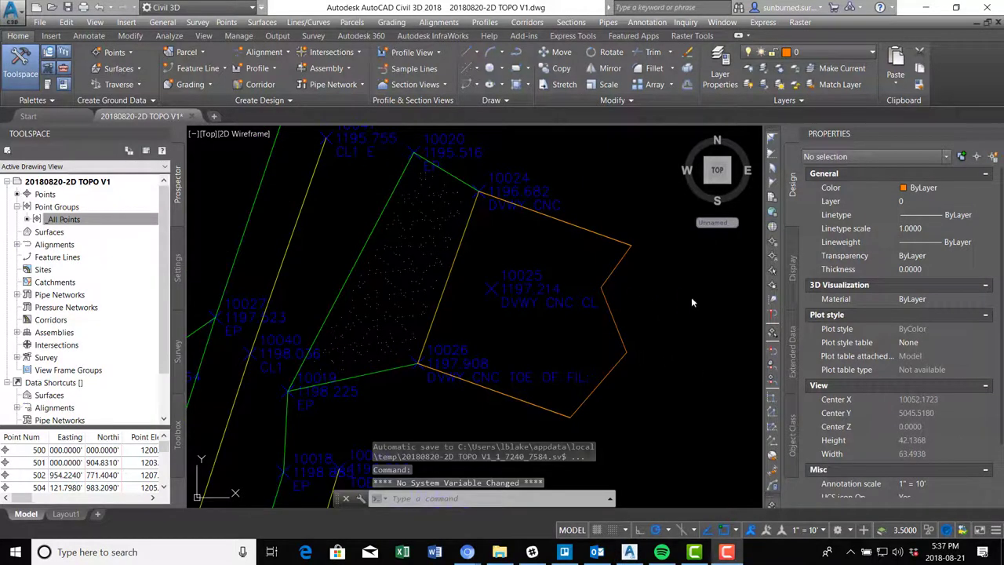
Step: Offset the jagged concrete driveway outline inward by 1.0000
scroll(626, 235, "up", 3)
scroll(634, 247, "down", 3)
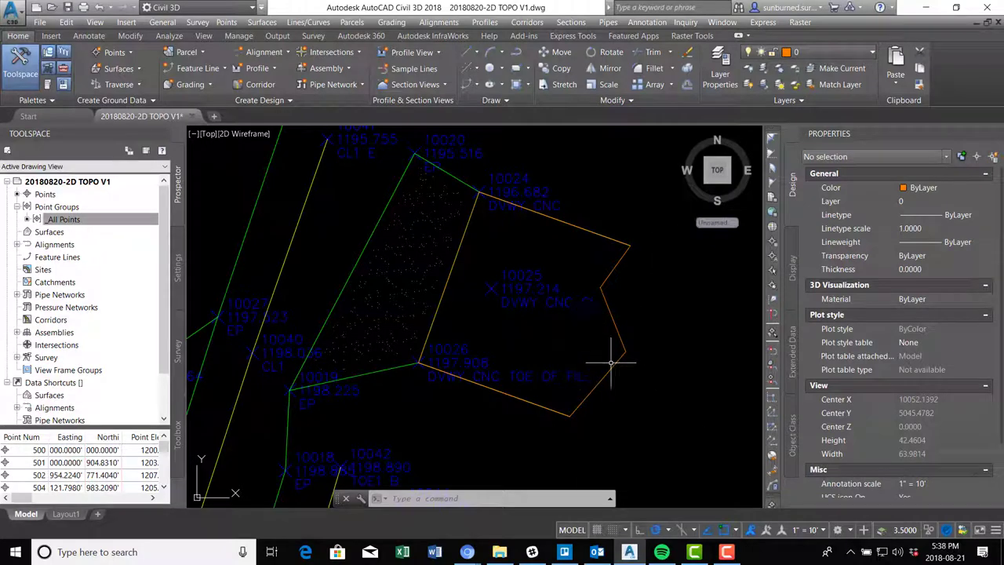
type("o")
key("Return")
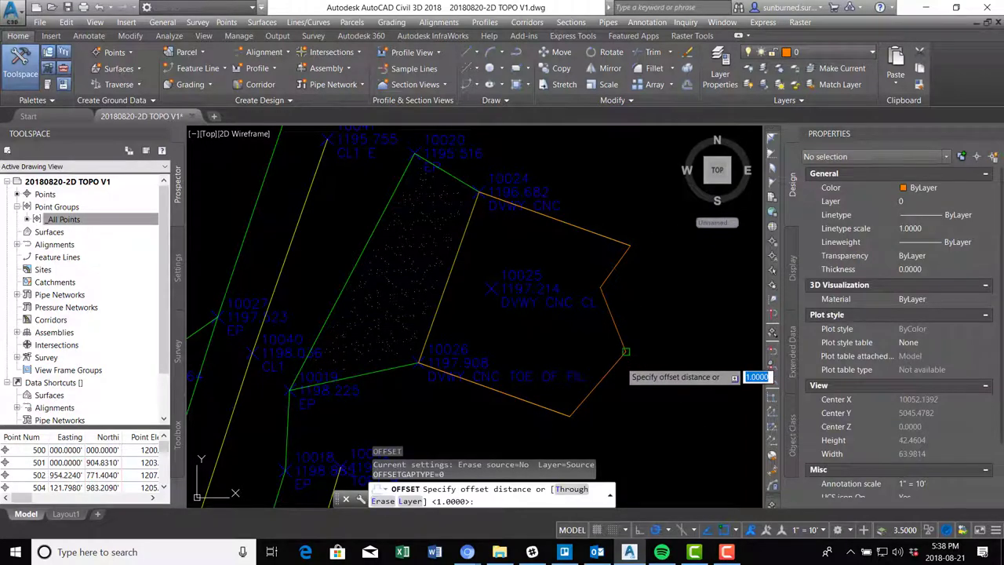
key("Return")
left_click(616, 325)
left_click(609, 352)
key("Escape")
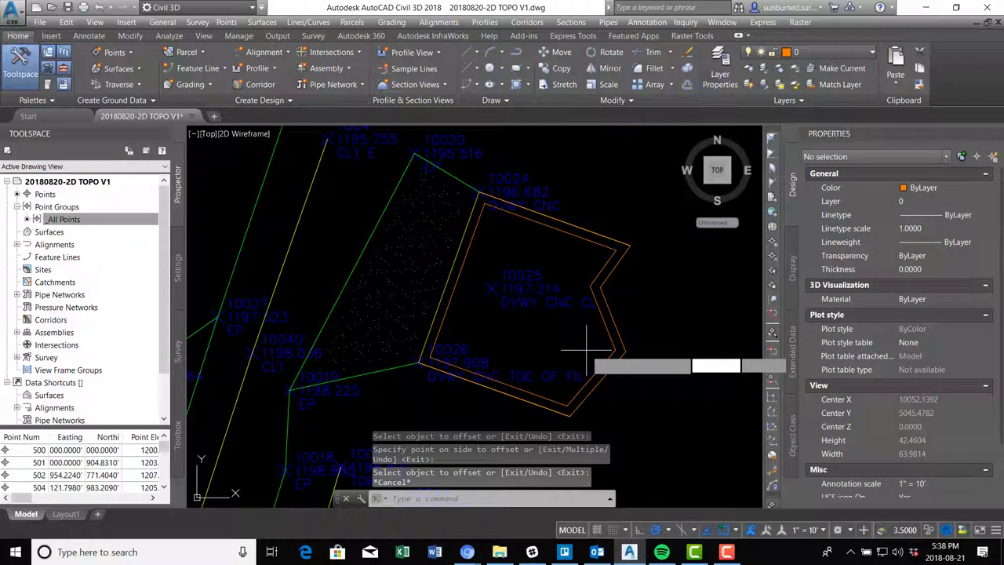
Step: Hatch the inside of the inner concrete outline with the AR-CONC pattern
type("h")
key("Return")
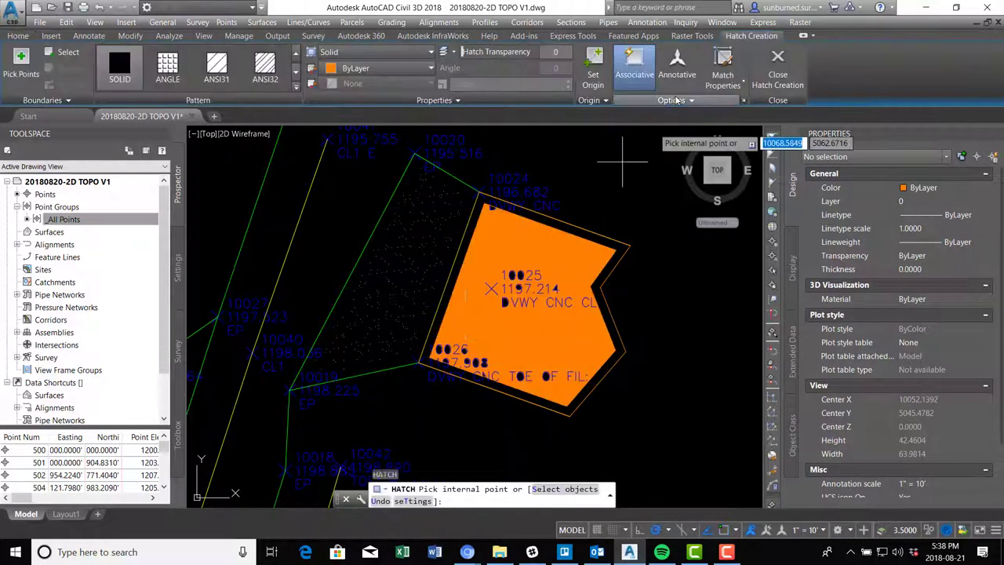
left_click(504, 338)
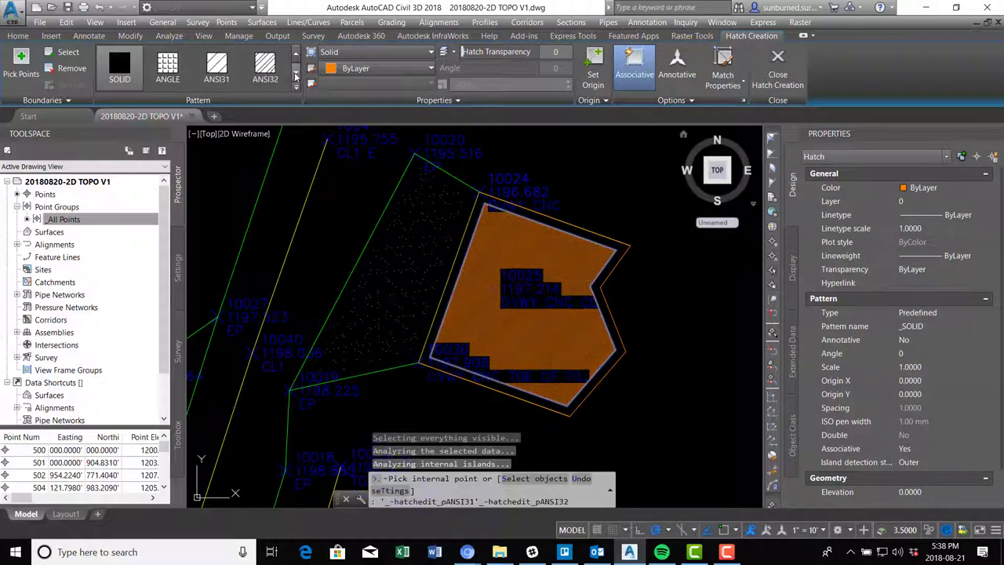
left_click(986, 327)
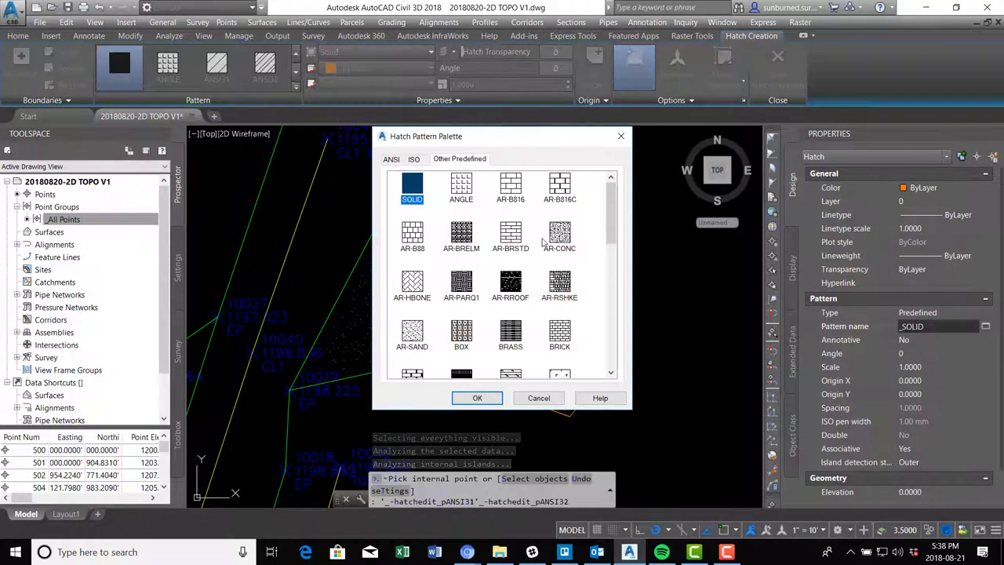
left_click(552, 235)
left_click(478, 398)
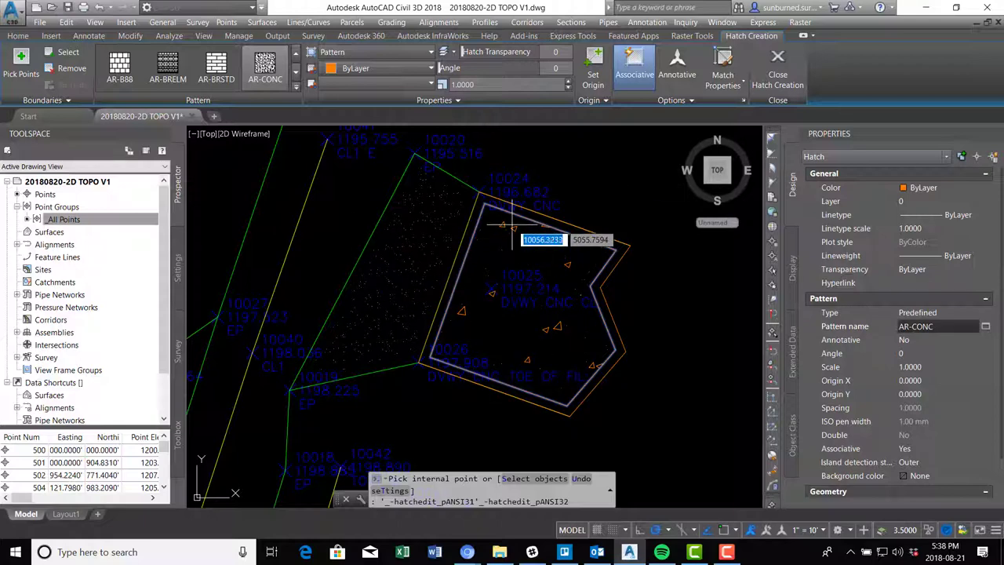
key("Escape")
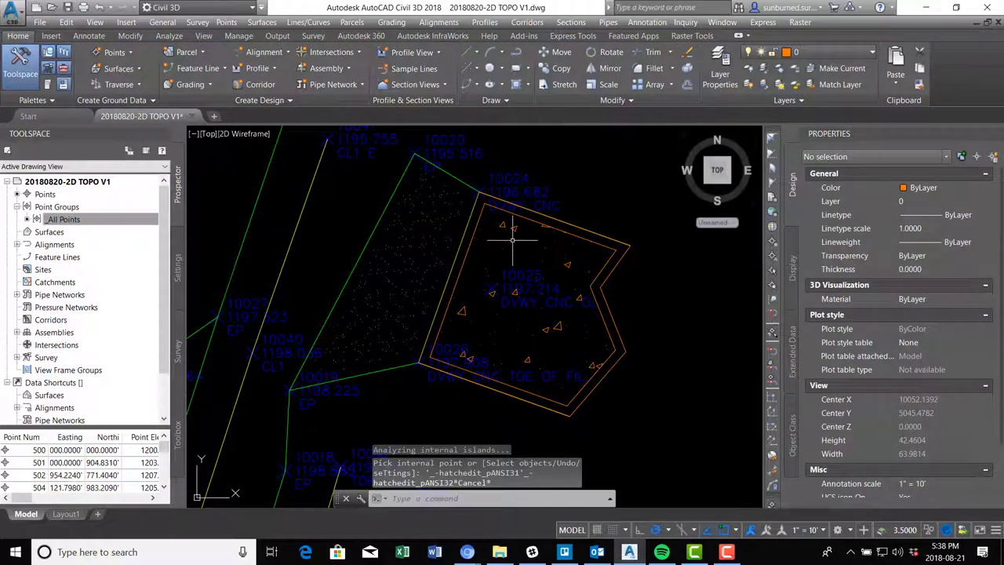
Step: Assign the AR-CONC hatch to the HATCH-CONCRETE layer
left_click(512, 240)
left_click(961, 189)
left_click(961, 188)
left_click(960, 188)
left_click(960, 188)
left_click(959, 200)
left_click(958, 189)
left_click(952, 201)
left_click(947, 202)
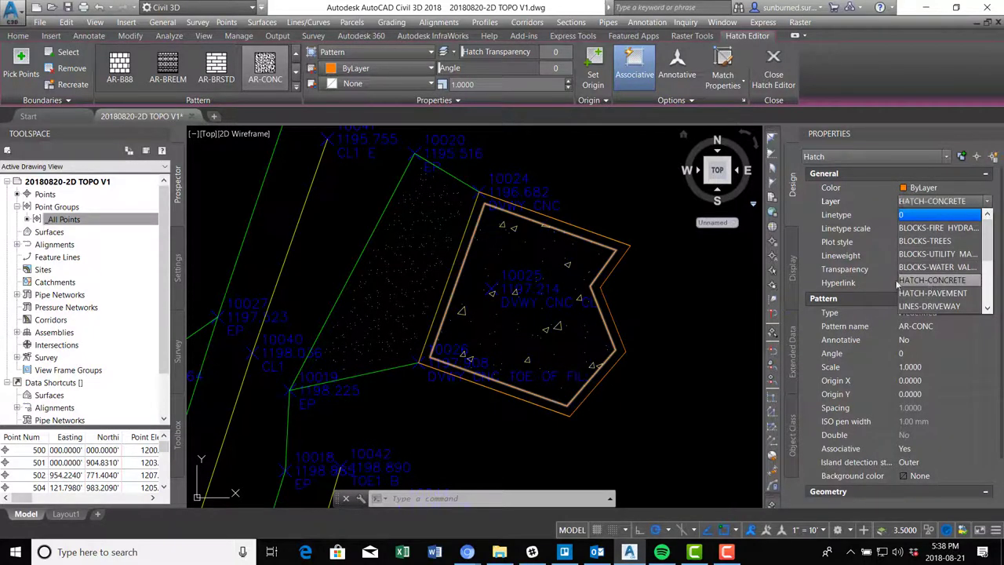
key("Escape")
Step: Delete the outer and inner outline polylines around the concrete hatch
left_click(618, 270)
left_click(616, 266)
key("Delete")
Step: Examine the driveways along the road for areas that still need hatching
scroll(585, 265, "down", 2)
scroll(509, 296, "up", 2)
scroll(509, 296, "down", 1)
mouse_move(501, 351)
middle_mouse_down()
mouse_move(542, 354)
mouse_move(627, 298)
middle_mouse_up()
scroll(607, 296, "down", 1)
middle_click_drag(528, 379, 554, 259)
scroll(537, 257, "down", 2)
mouse_move(529, 331)
middle_mouse_down()
mouse_move(567, 153)
mouse_move(596, 78)
middle_mouse_up()
middle_click_drag(503, 347, 447, 533)
middle_click_drag(553, 213, 529, 333)
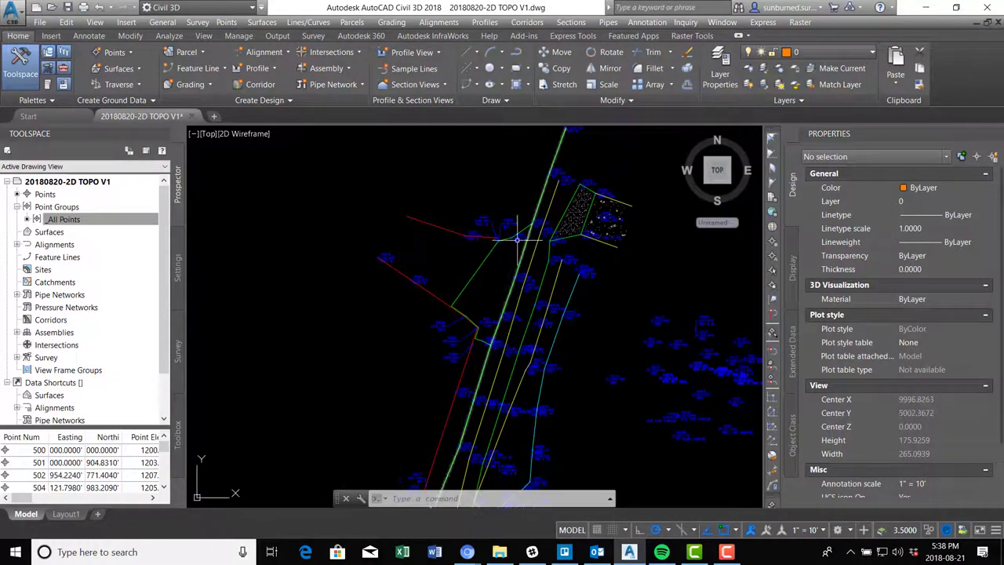
Step: Start a polyline at the west driveway's southwest corner and trace its southern boundary along the corner points to the road's edge of pavement
scroll(517, 239, "up", 4)
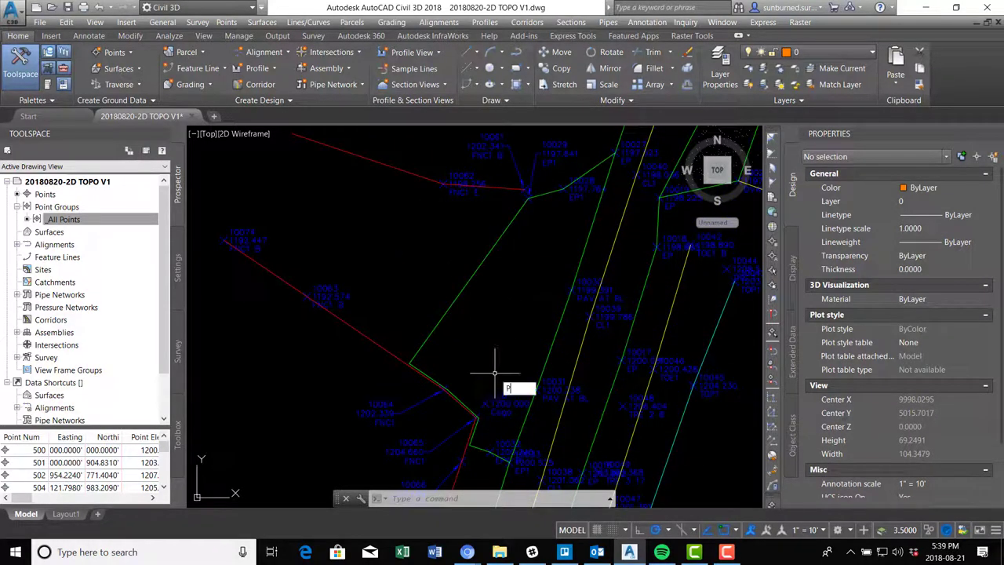
scroll(429, 358, "up", 2)
middle_click_drag(418, 375, 437, 286)
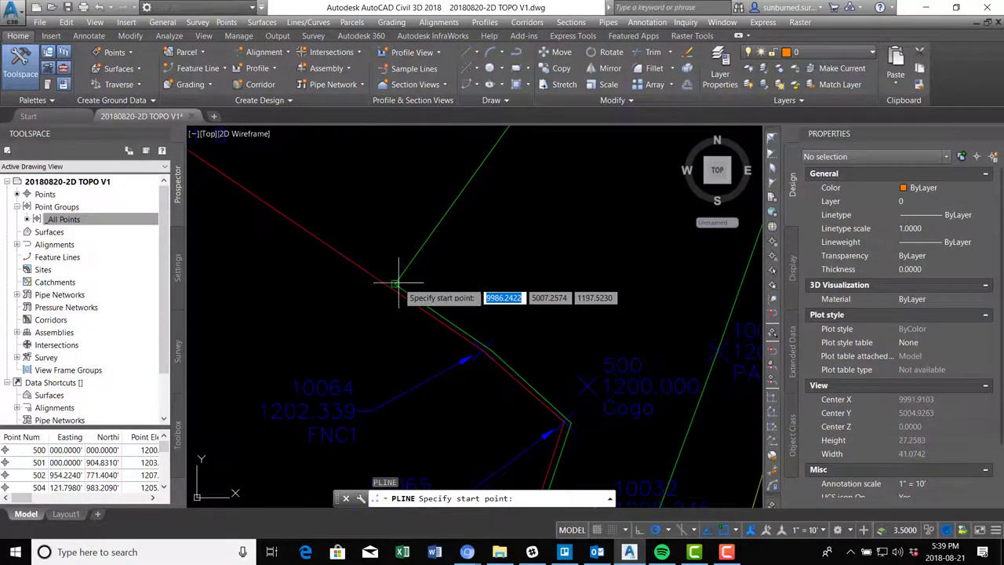
left_click(396, 284)
left_click(489, 350)
mouse_move(489, 350)
middle_mouse_down()
mouse_move(536, 188)
mouse_move(547, 202)
middle_mouse_up()
left_click(550, 205)
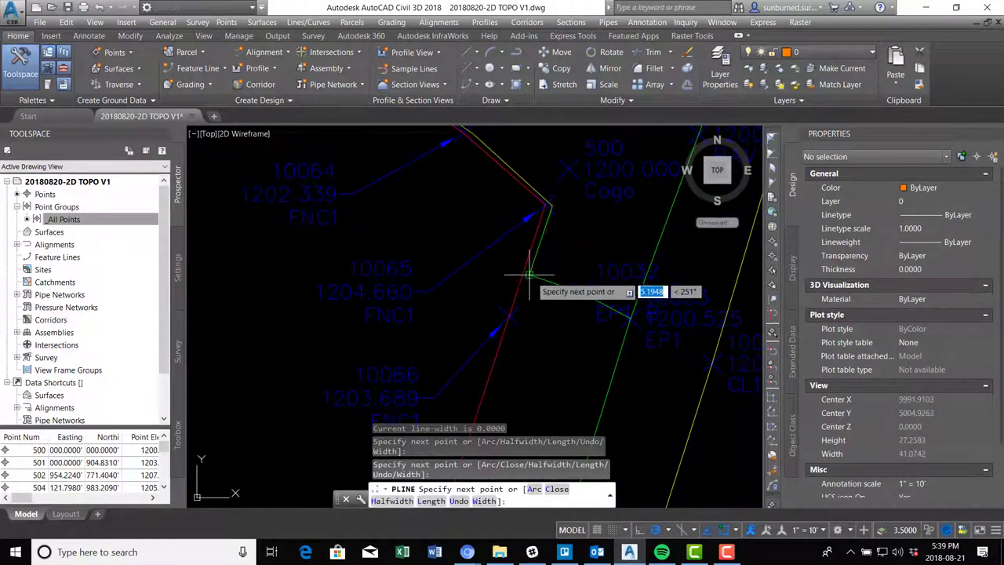
left_click(531, 274)
scroll(592, 295, "up", 4)
left_click(582, 292)
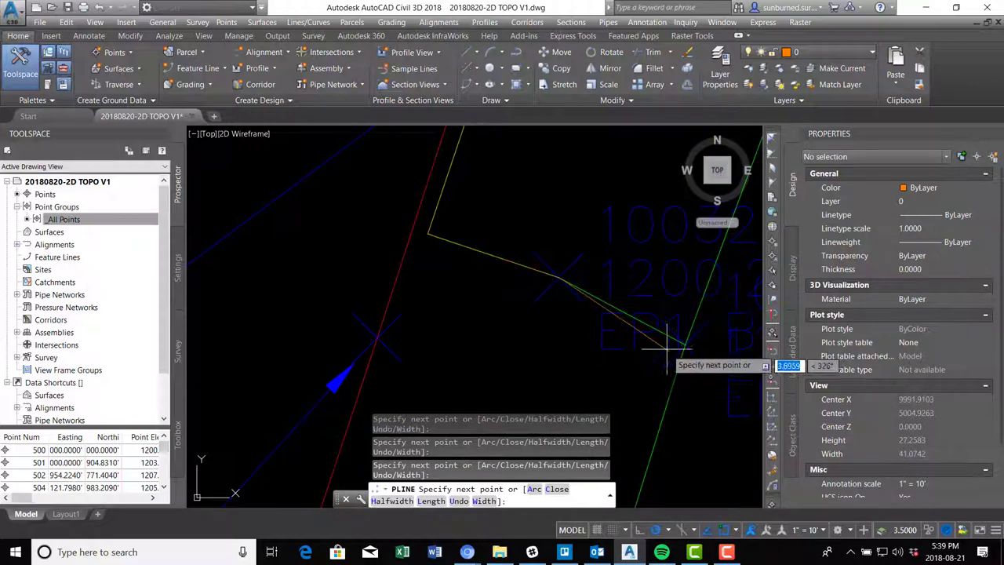
left_click(682, 344)
Step: Continue the driveway polyline northward along the road's west edge of pavement to the driveway's northeast corner
scroll(689, 369, "down", 4)
middle_click_drag(691, 237, 554, 457)
mouse_move(626, 253)
middle_mouse_down()
mouse_move(612, 365)
mouse_move(662, 172)
middle_mouse_up()
scroll(665, 174, "down", 2)
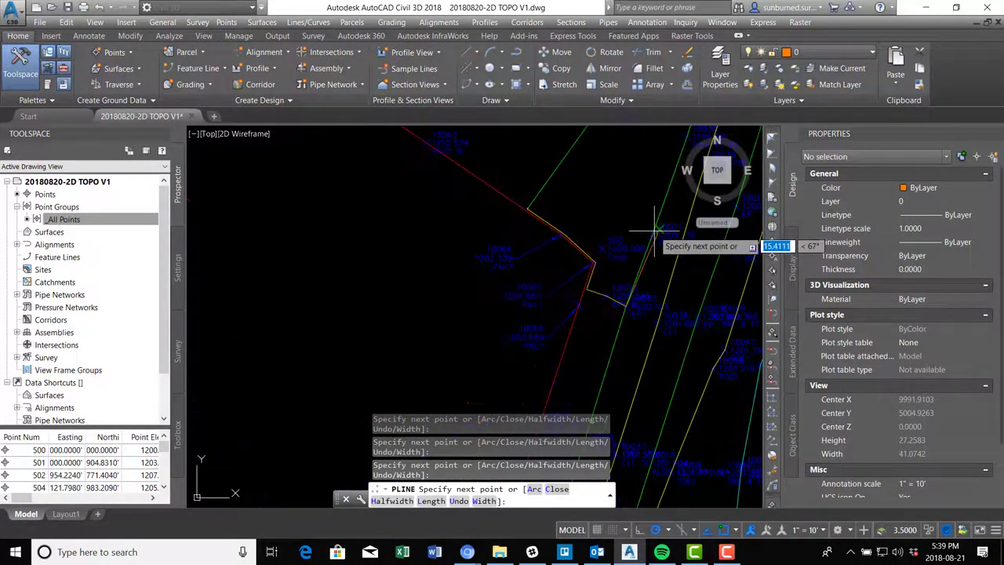
scroll(651, 234, "up", 2)
middle_click_drag(590, 193, 554, 515)
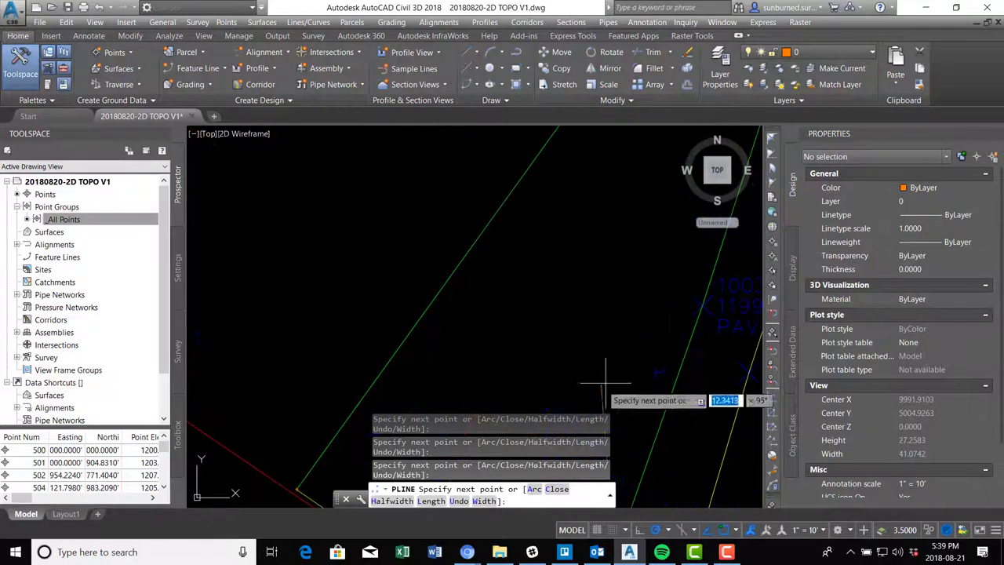
left_click(703, 306)
middle_click_drag(668, 223, 479, 466)
left_click(617, 209)
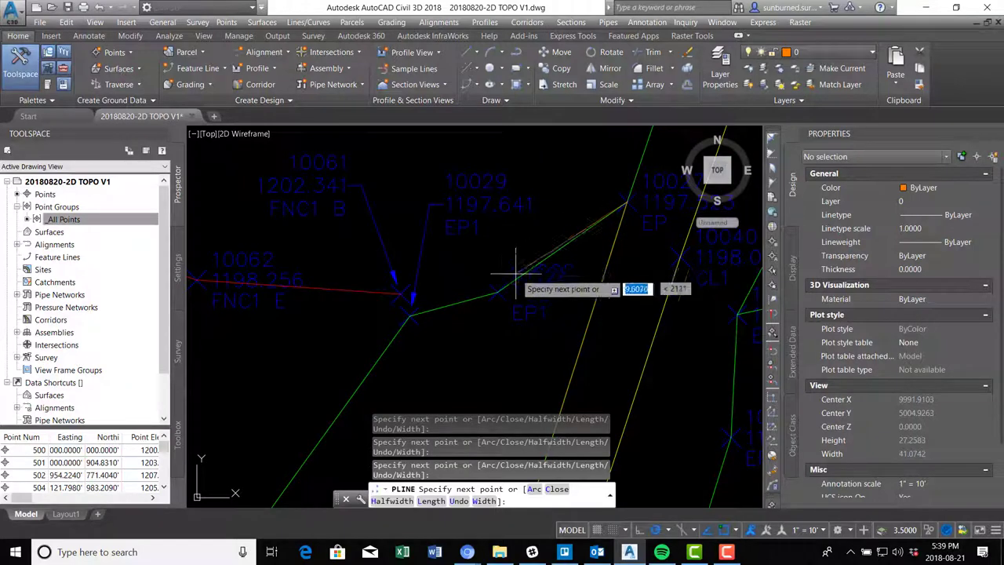
Step: Trace the driveway's northern and western edges back to the polyline's starting corner and end the outline
left_click(410, 315)
scroll(547, 228, "down", 2)
middle_click_drag(455, 360, 512, 271)
scroll(423, 332, "up", 3)
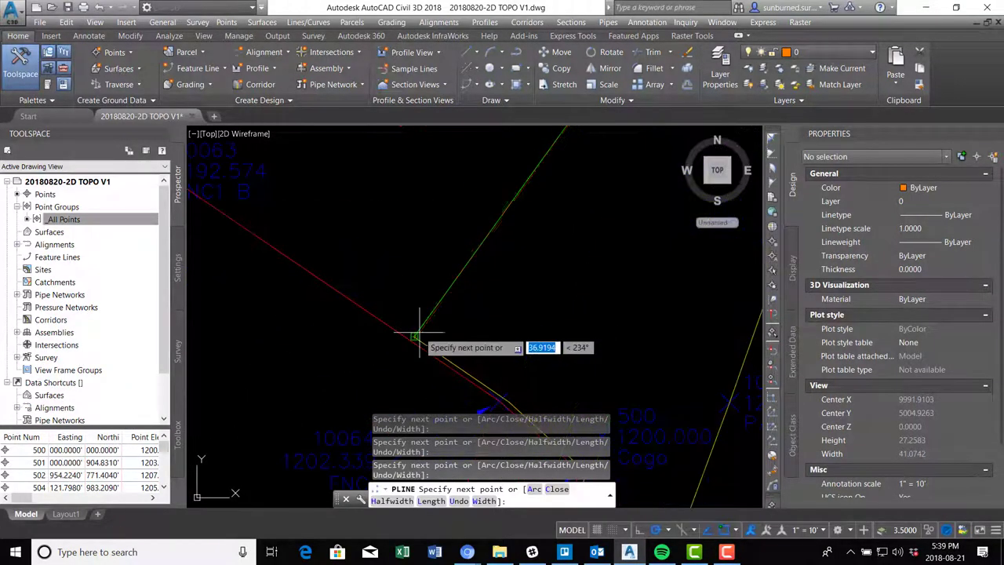
key("Escape")
scroll(514, 306, "down", 3)
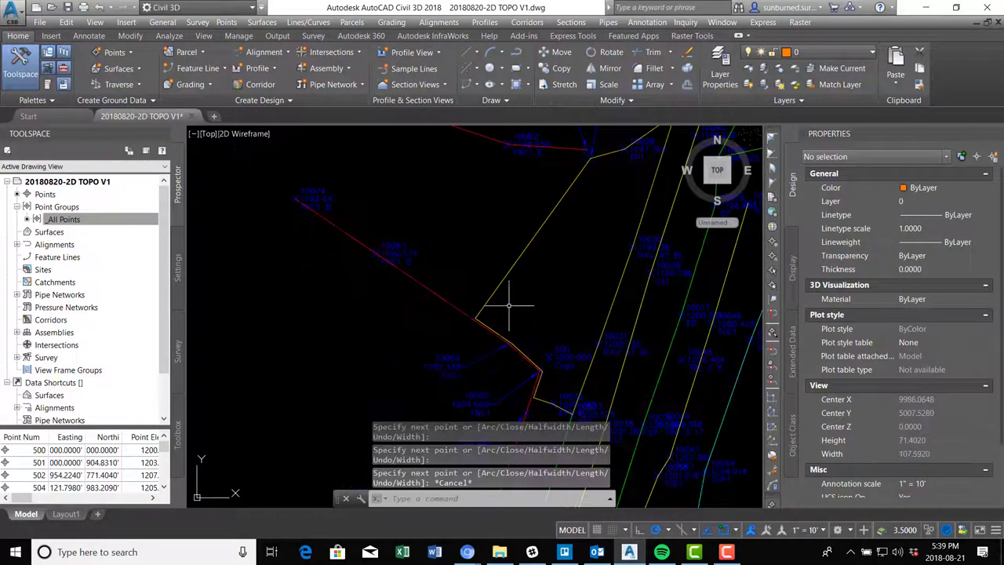
Step: Offset the west driveway outline inward at the default distance and hatch the inner outline with the AR-CONC pattern
type("OFFSET")
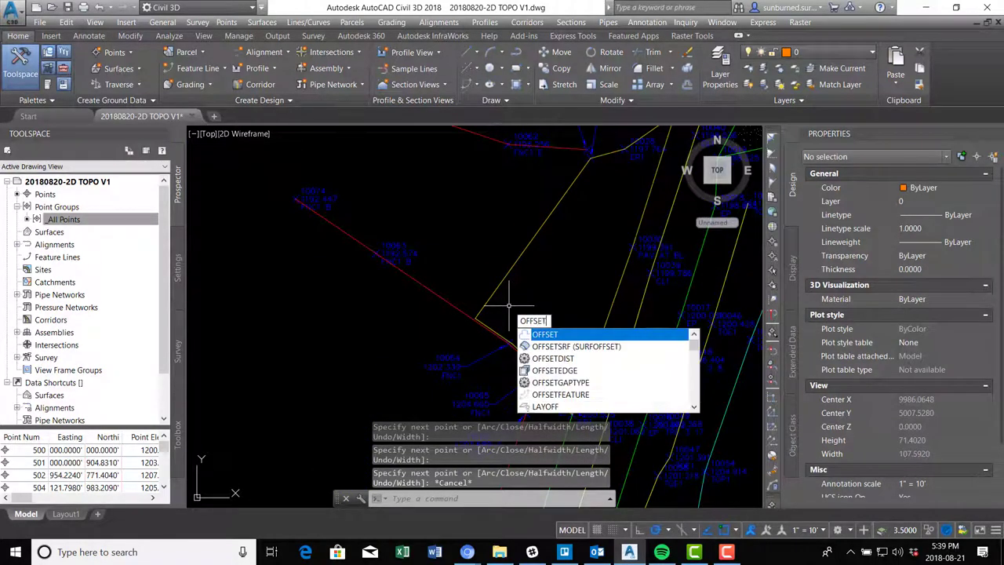
key("Return")
key("Return")
left_click(508, 276)
left_click(543, 266)
key("Escape")
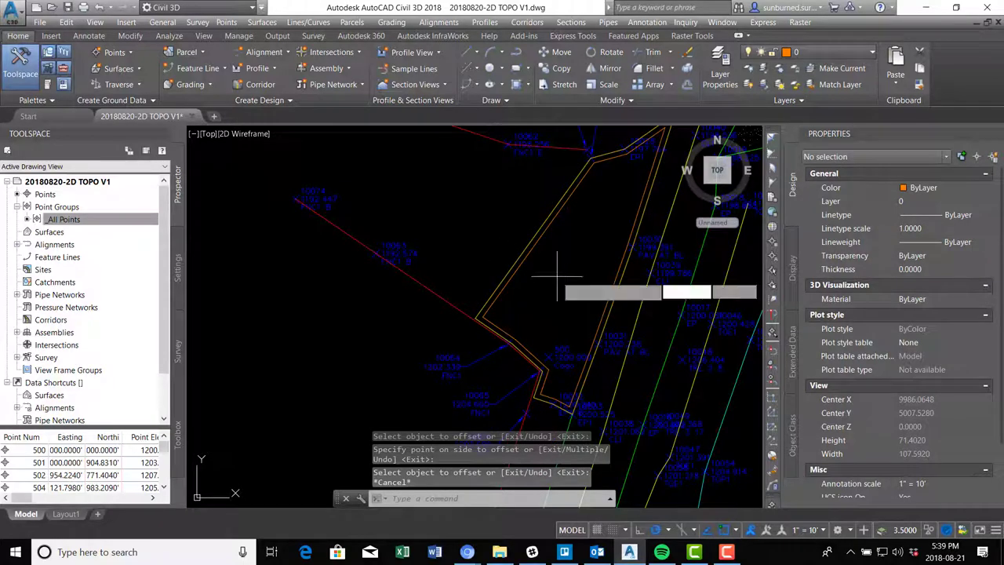
key("Return")
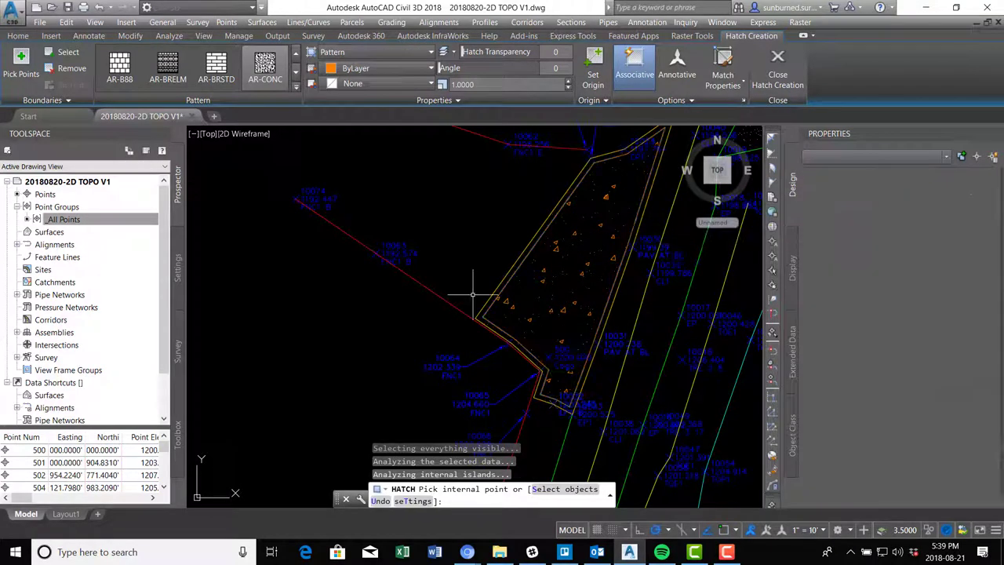
key("Return")
Step: Assign the west driveway hatch to the HATCH-CONCRETE layer and switch it to the edge of pavement lines layer
left_click(587, 262)
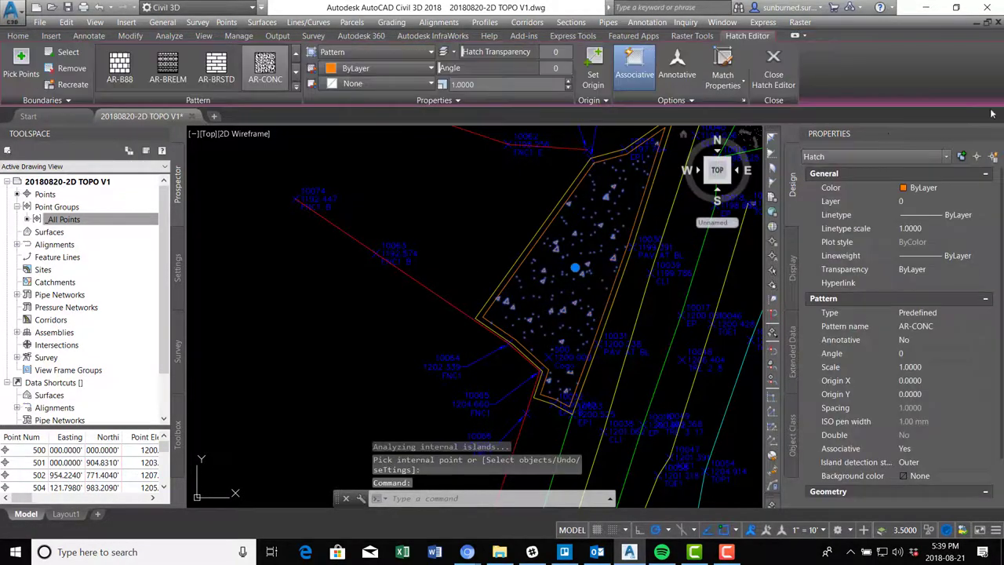
left_click(981, 201)
left_click(949, 279)
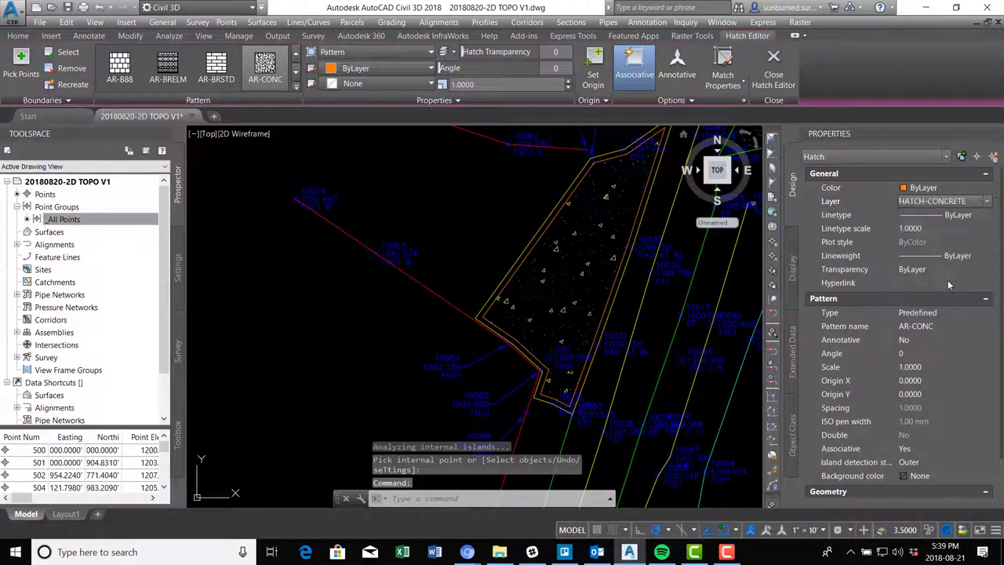
left_click(976, 203)
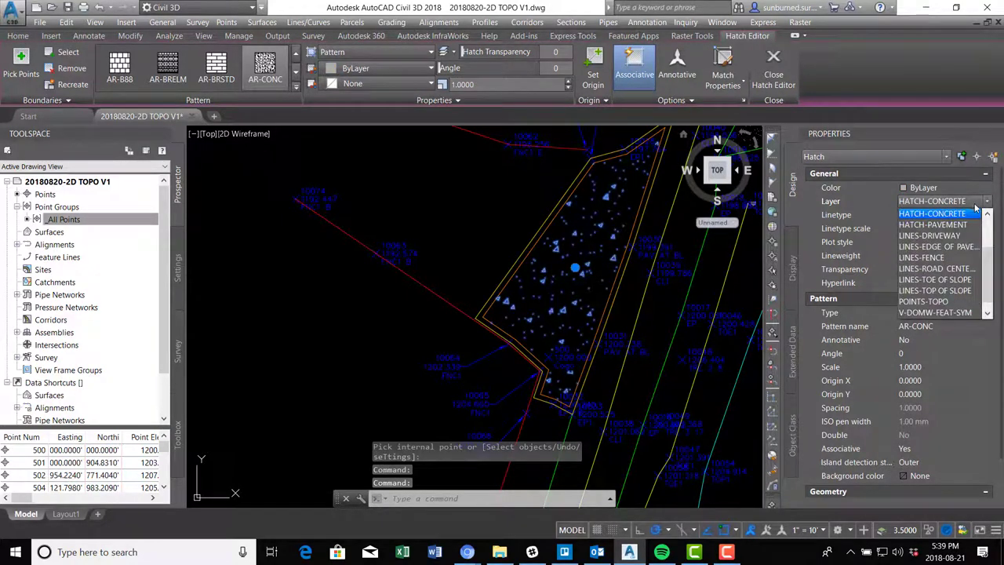
left_click(953, 248)
Step: Match the west driveway hatch's properties to the existing pavement hatch on the east side of the road
scroll(532, 250, "down", 2)
key("Escape")
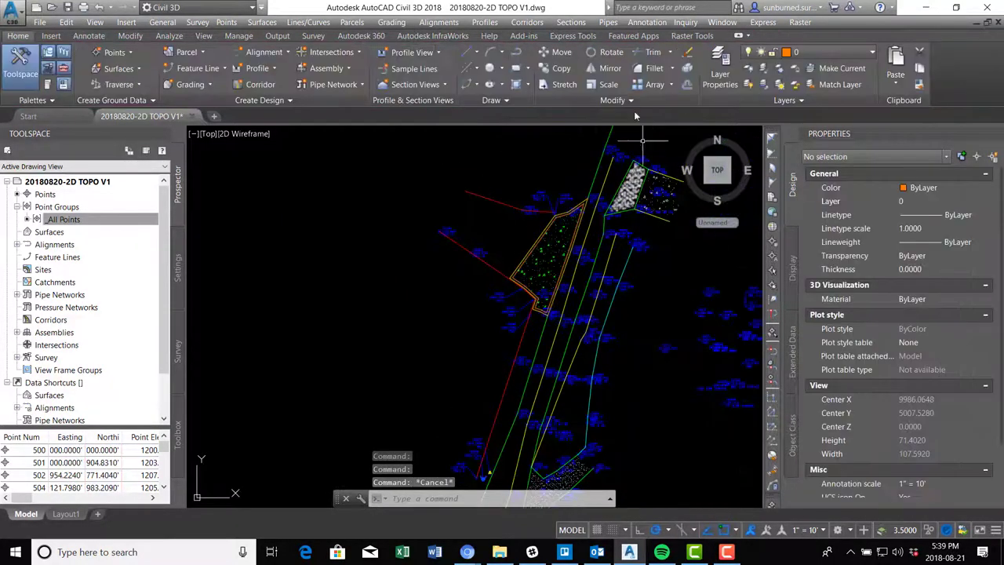
left_click(922, 85)
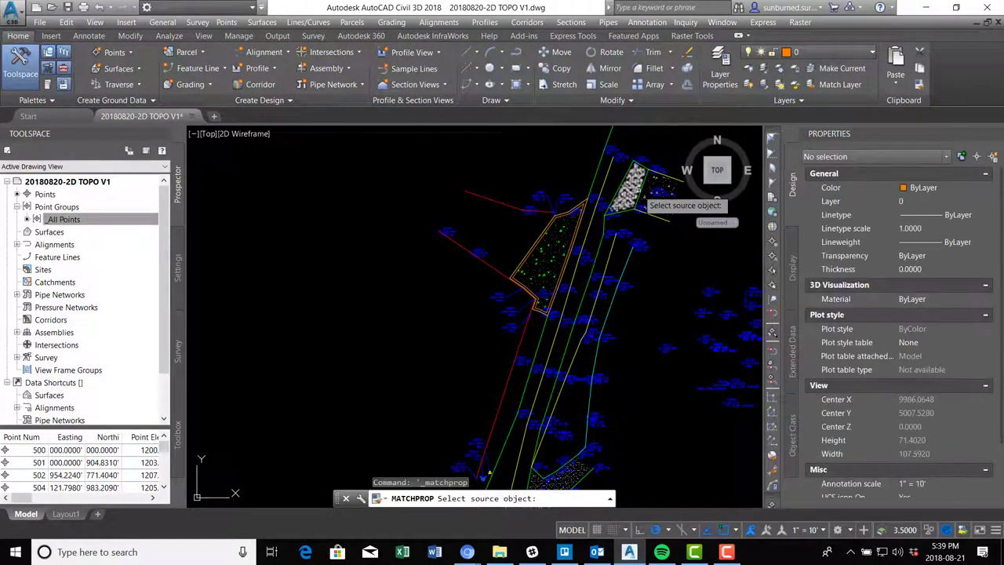
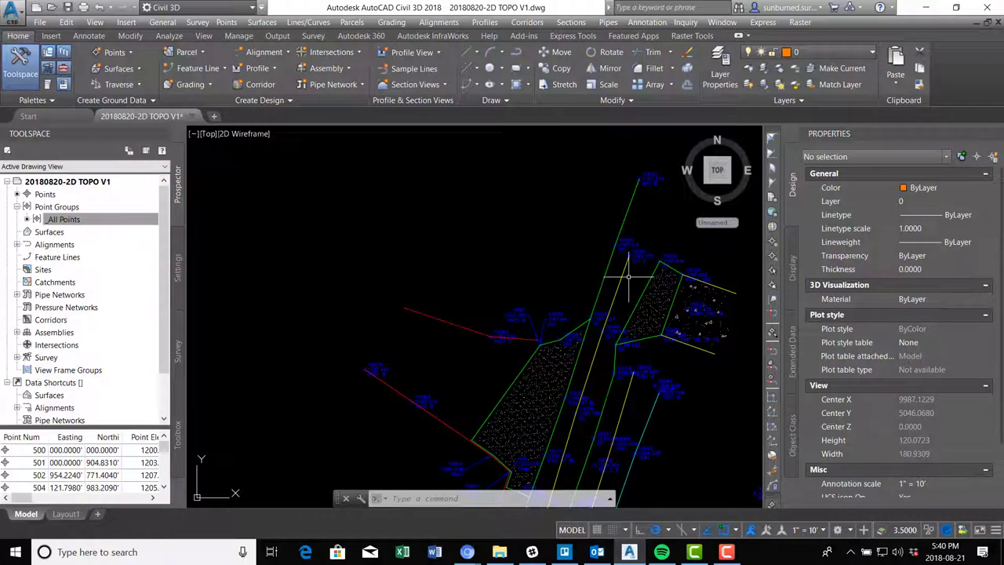
Step: Copy the road's two edge of pavement lines into the empty area west of the drawing
type("o")
key("Return")
scroll(643, 273, "up", 4)
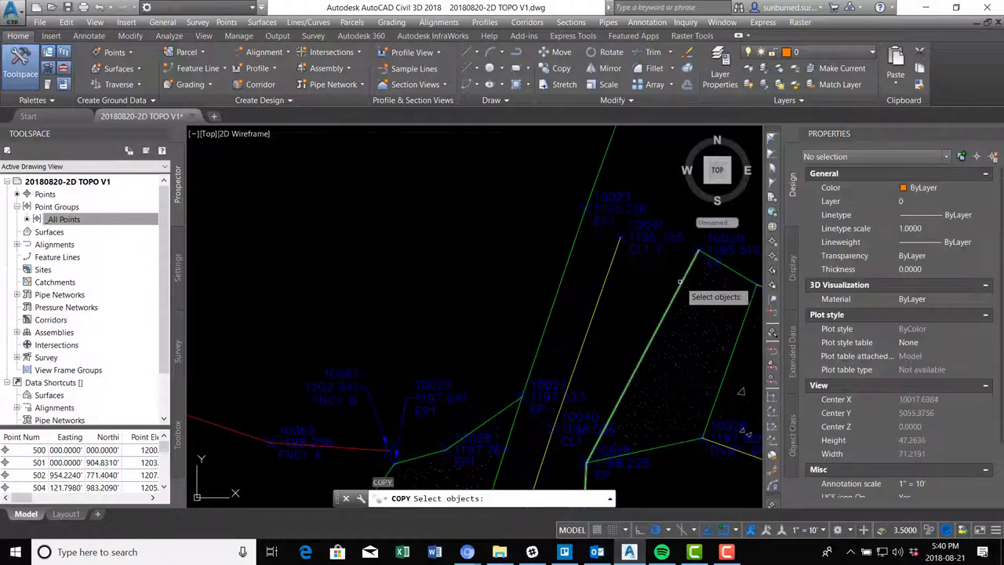
left_click(679, 283)
left_click(563, 269)
key("Return")
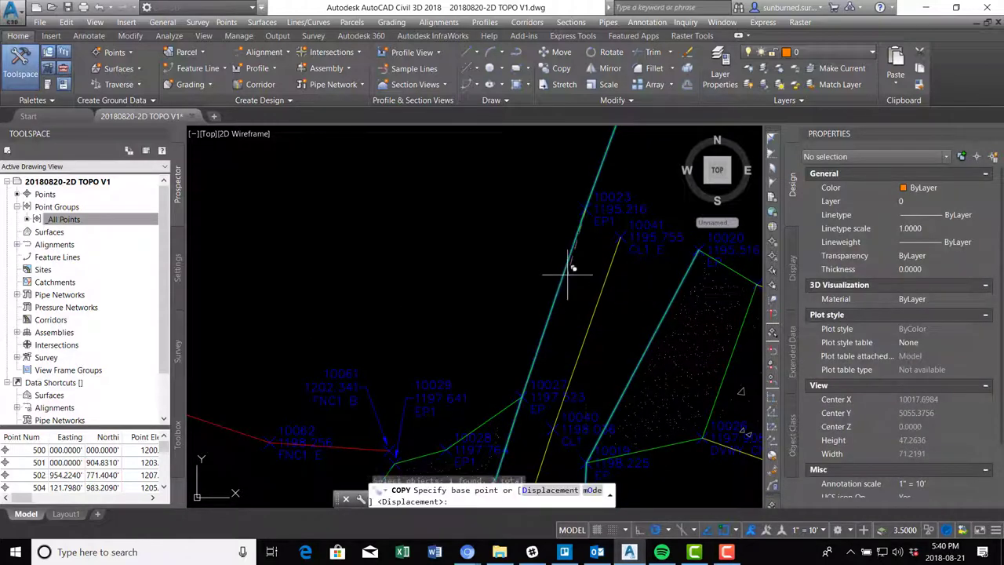
left_click(566, 270)
scroll(592, 298, "down", 8)
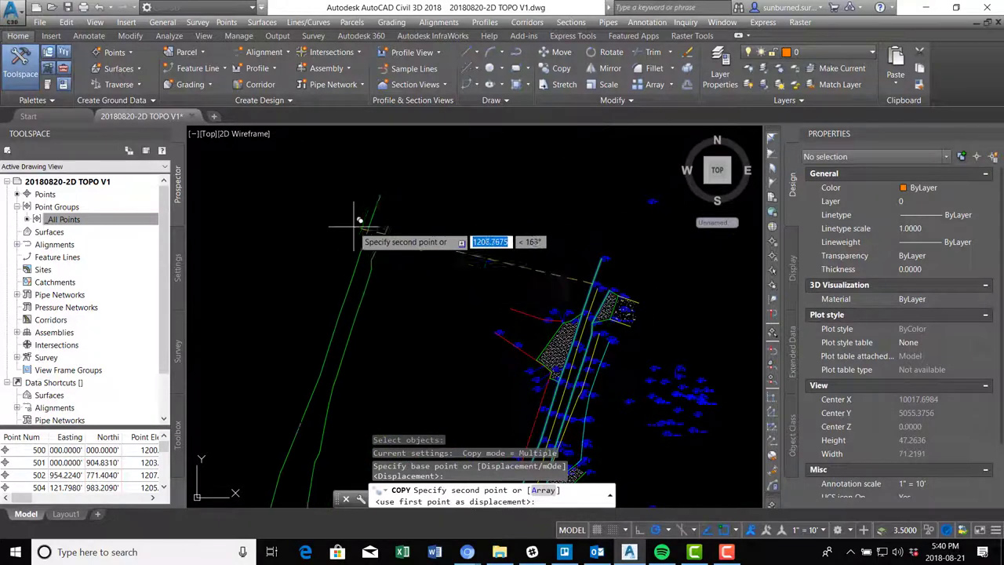
scroll(366, 215, "down", 3)
left_click(355, 205)
key("Escape")
Step: Draw a zigzag polyline connecting the southern ends of the two copied edge of pavement lines
middle_click_drag(361, 249, 549, 286)
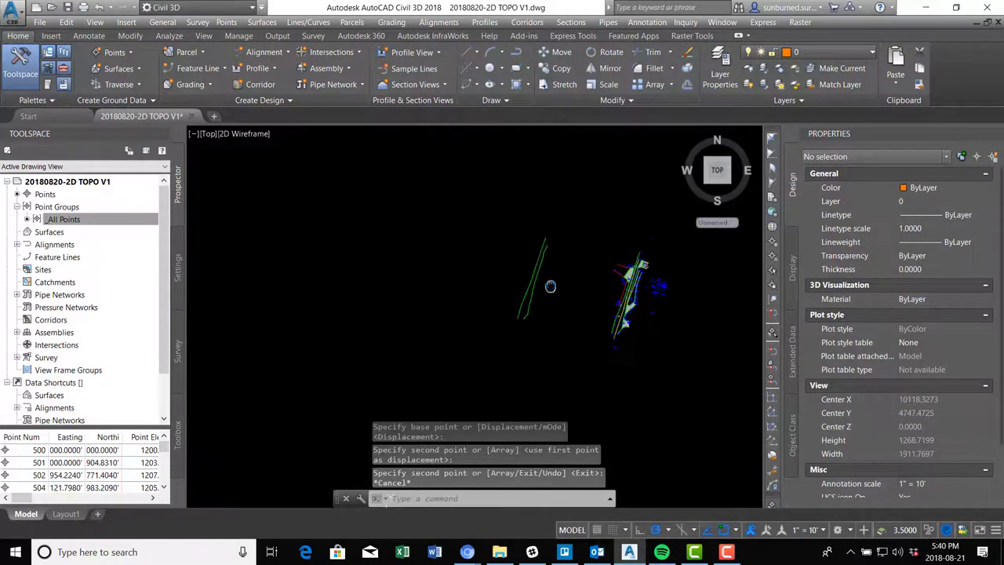
scroll(531, 332, "up", 5)
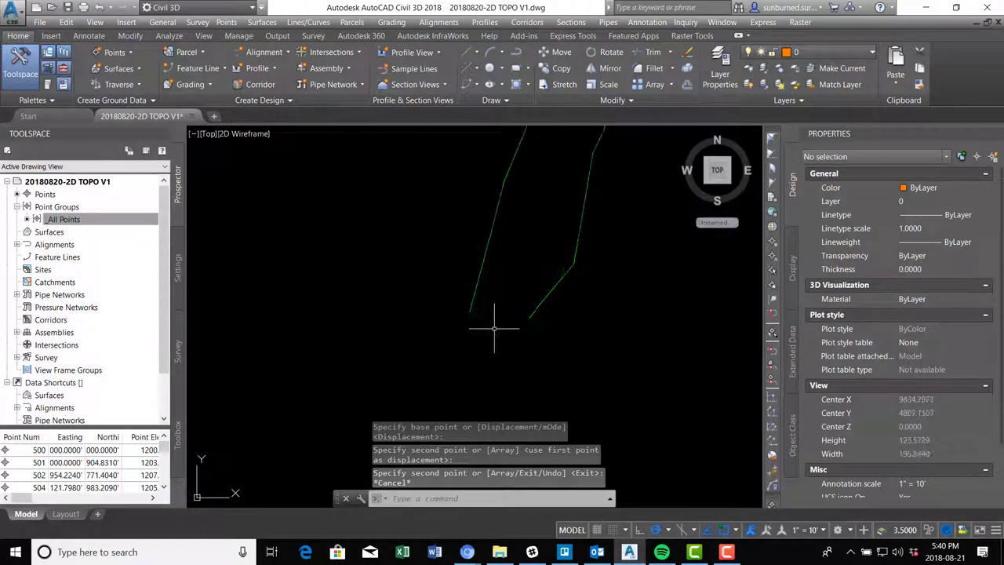
type("pl")
key("Return")
left_click(469, 312)
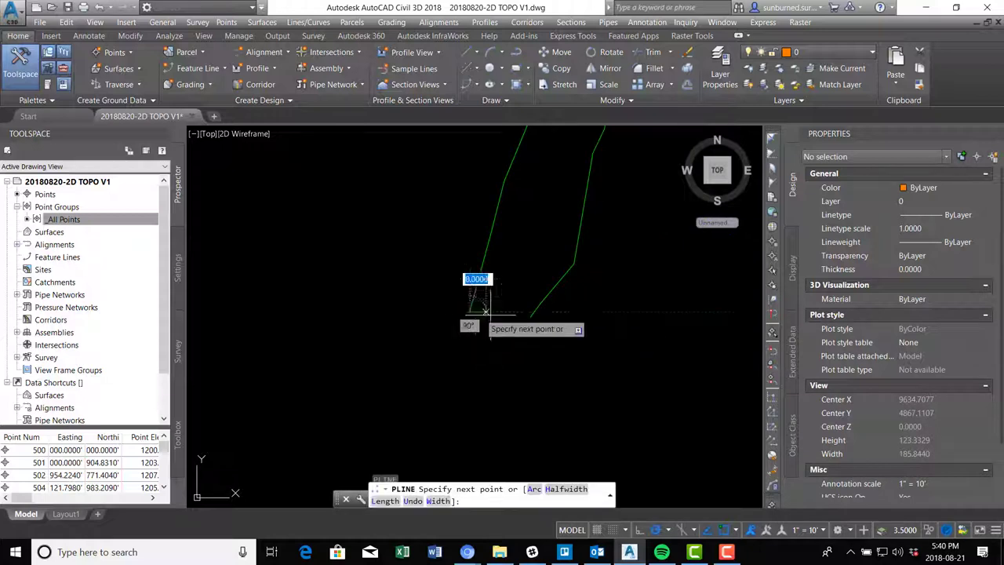
scroll(494, 308, "up", 4)
left_click(496, 289)
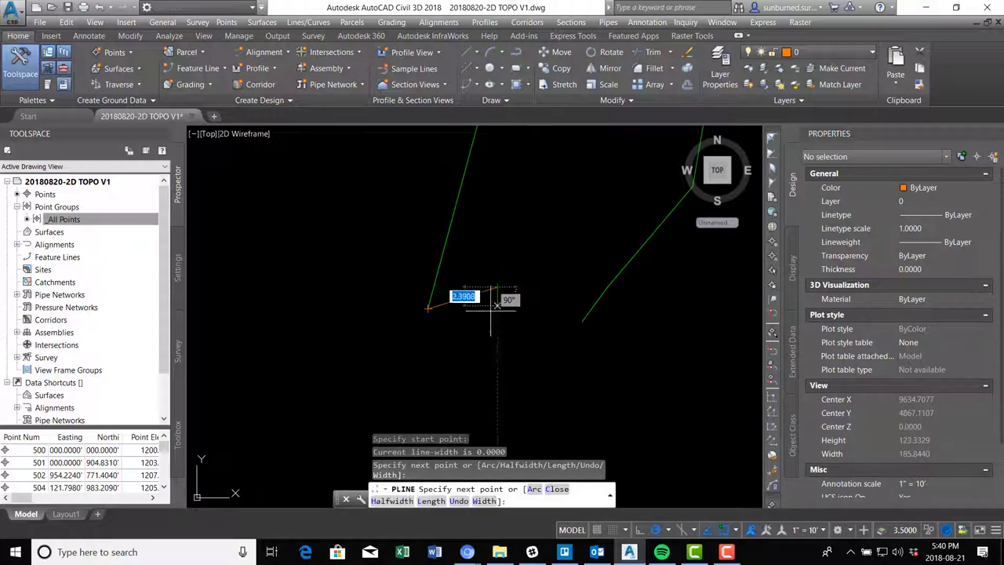
left_click(536, 329)
scroll(574, 316, "up", 6)
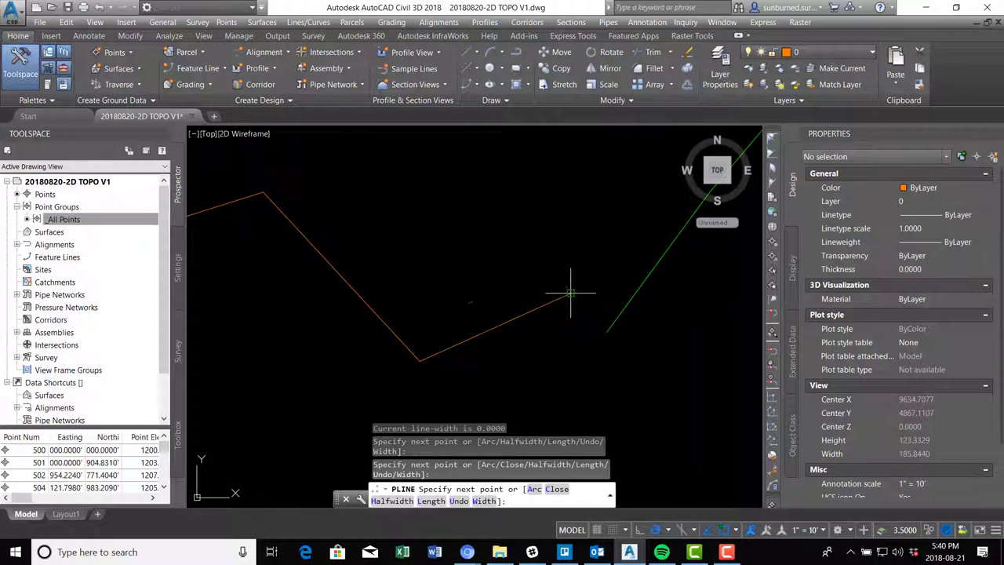
left_click(570, 294)
left_click(608, 321)
key("Return")
scroll(553, 251, "down", 6)
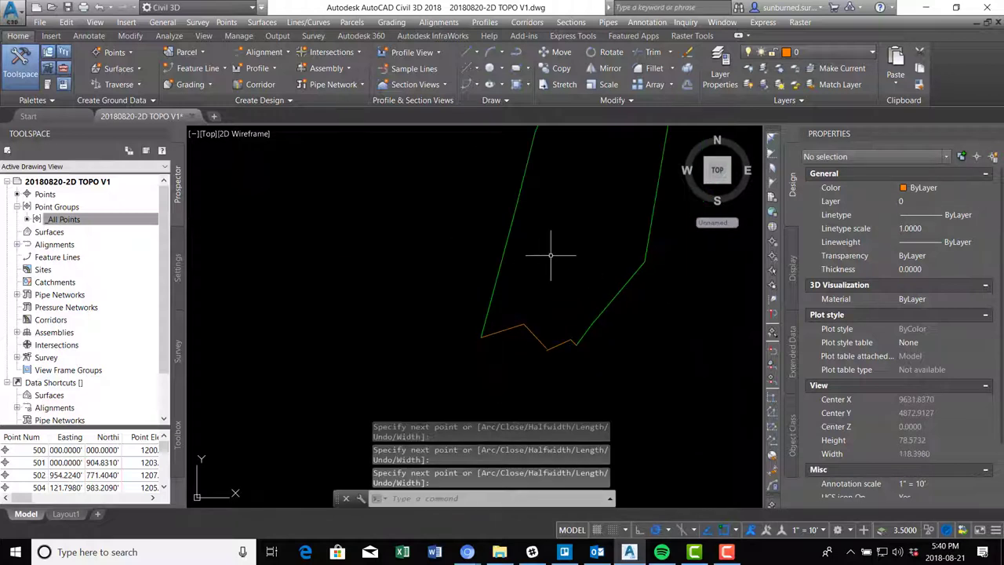
Step: Draw a zigzag polyline connecting the northern ends of the two copied edge lines, undoing the horizontal first segment
middle_click_drag(642, 159, 567, 450)
scroll(575, 416, "down", 5)
scroll(617, 289, "up", 7)
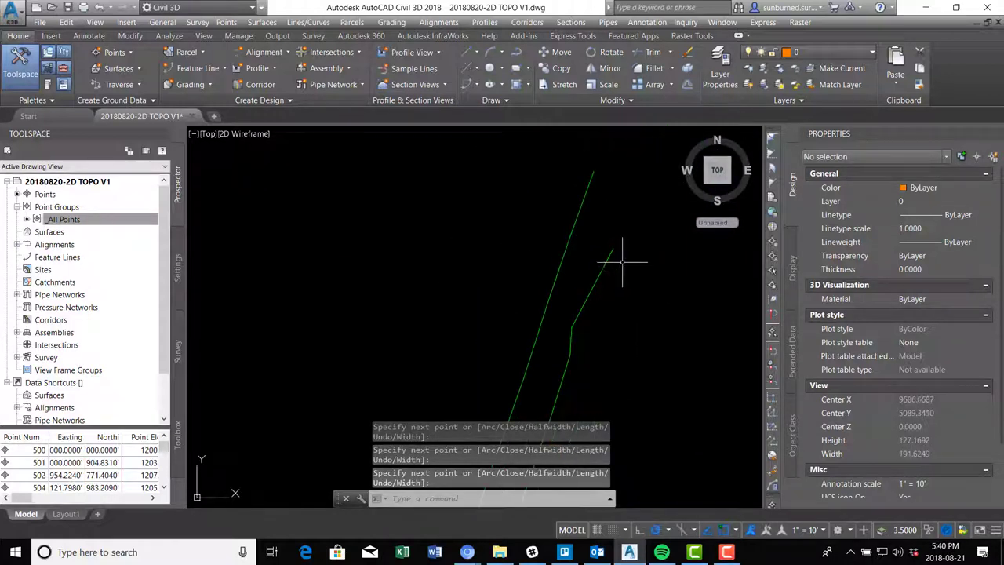
key("Return")
left_click(609, 250)
scroll(577, 255, "up", 4)
left_click(576, 295)
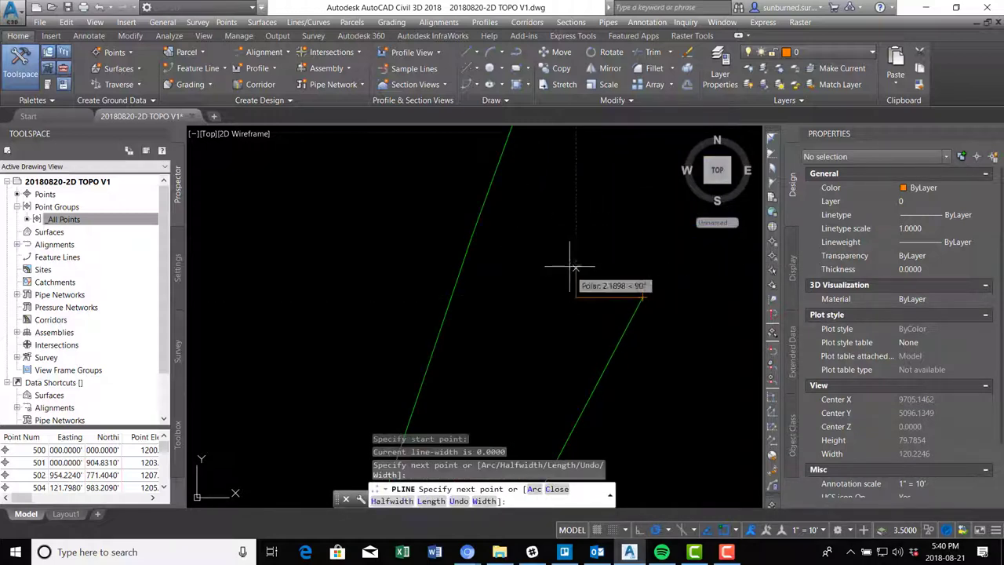
type("u")
key("Return")
scroll(560, 298, "up", 2)
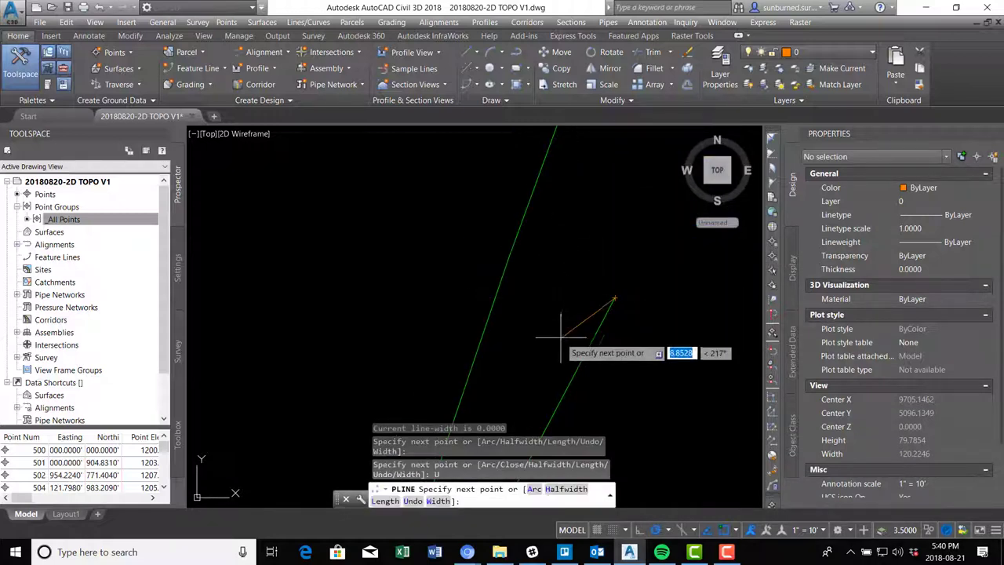
left_click(582, 291)
left_click(536, 175)
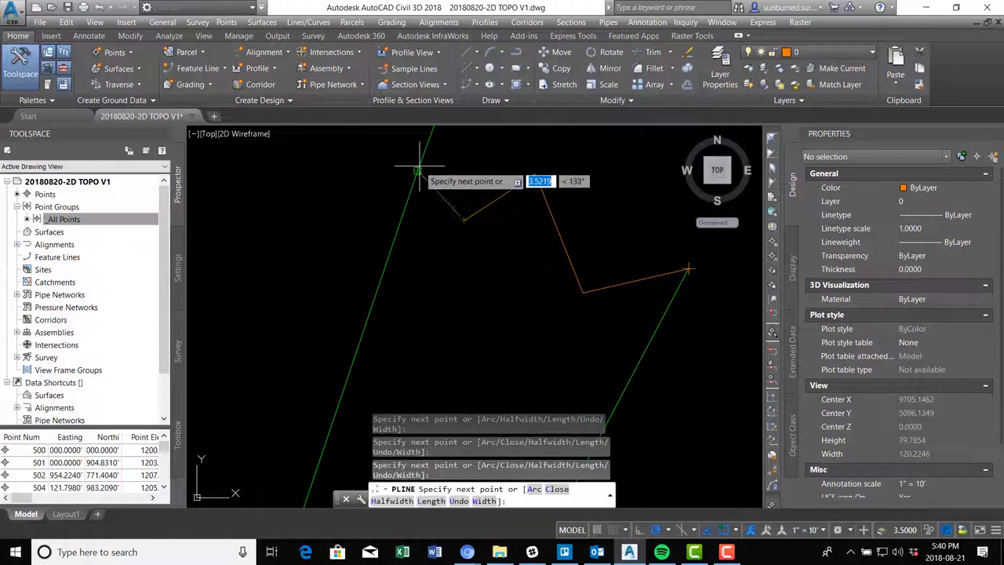
key("Return")
Step: Try hatching the enclosed copied road outline with the AR-CONC pattern and delete that hatch
scroll(479, 219, "down", 3)
scroll(560, 282, "down", 10)
scroll(572, 327, "up", 3)
type("h")
key("Return")
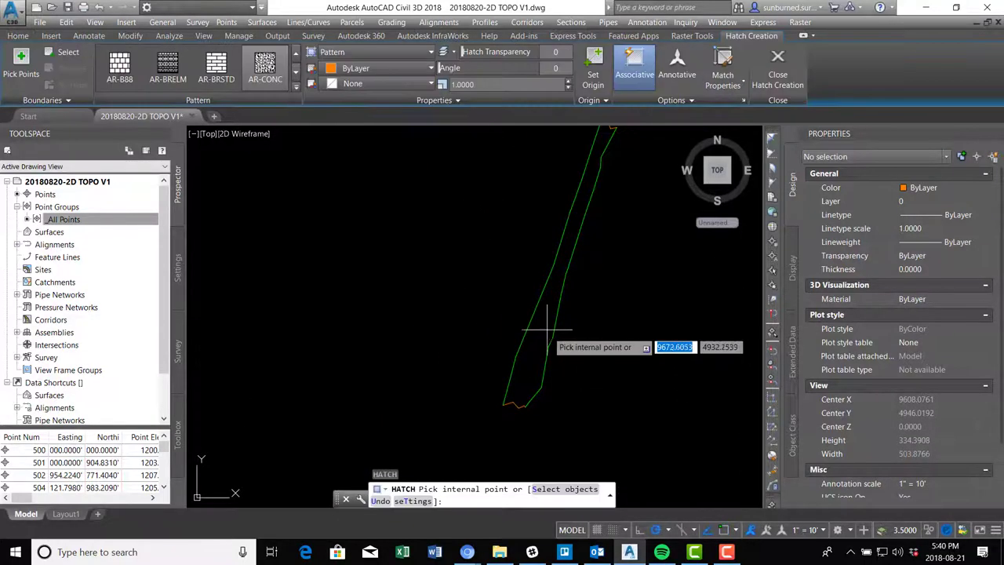
left_click(547, 333)
key("Escape")
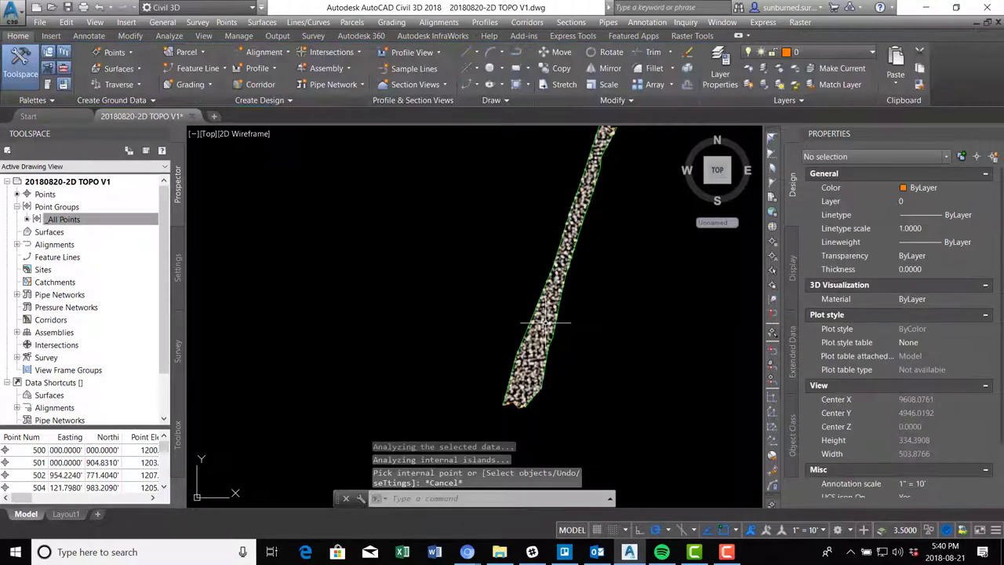
left_click(545, 322)
key("Delete")
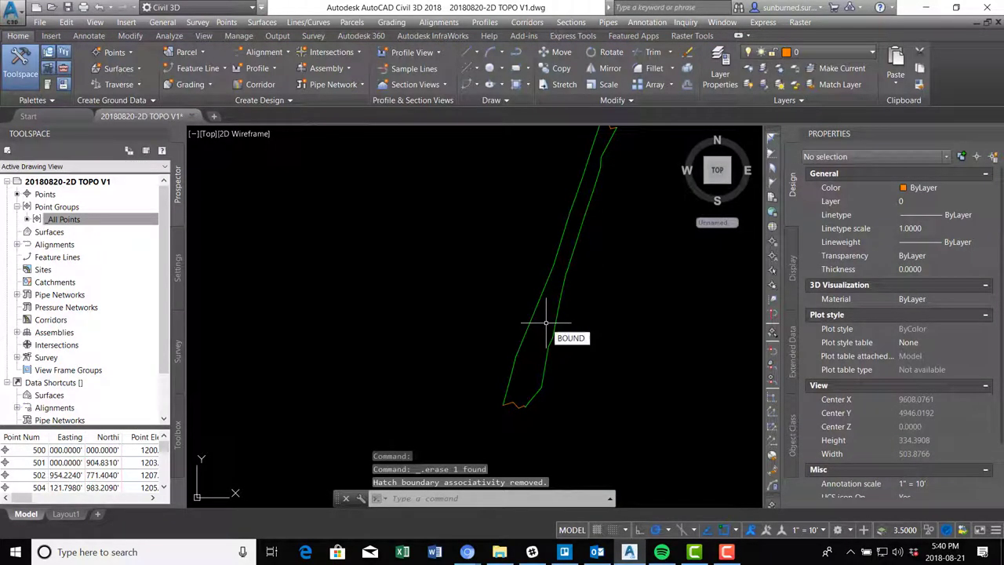
Step: Create a closed boundary polyline inside the enclosed copied road outline, with Polyline as the object type
type("bo")
key("Return")
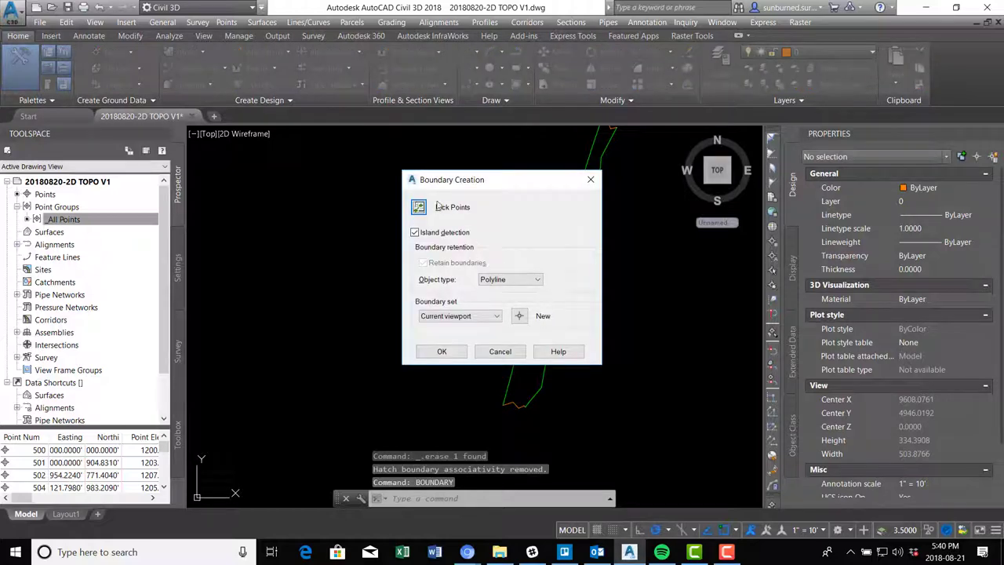
left_click(424, 208)
left_click(547, 332)
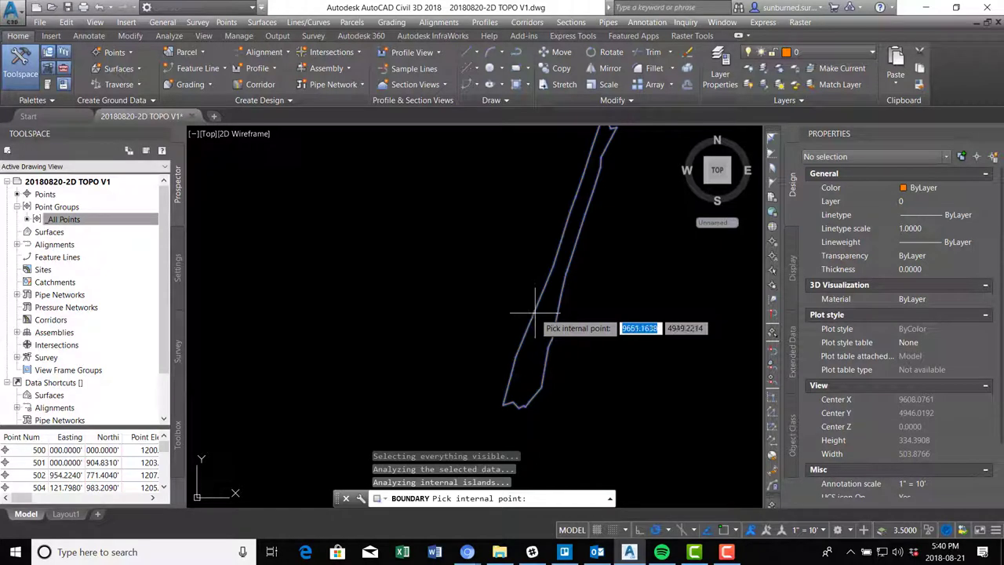
key("Return")
Step: Offset the road boundary polyline 1.0000 inward and delete the original outer boundary
type("o")
key("Return")
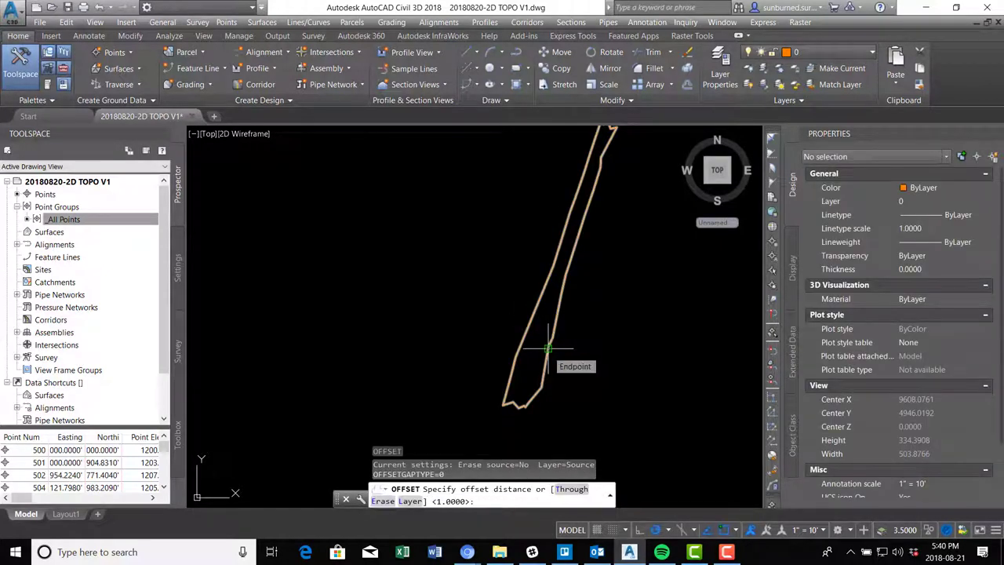
key("Return")
left_click(546, 352)
left_click(537, 345)
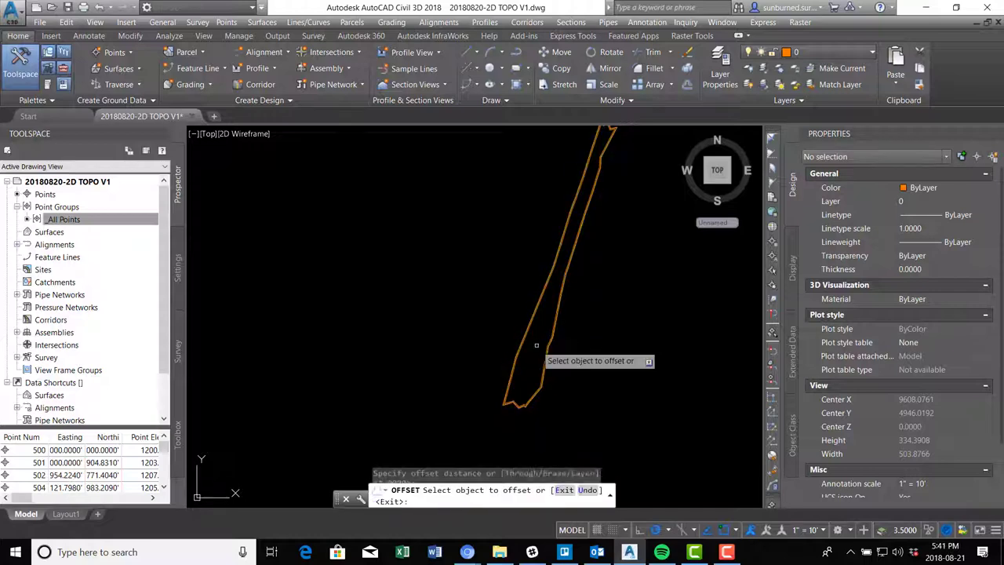
key("Escape")
scroll(540, 364, "up", 3)
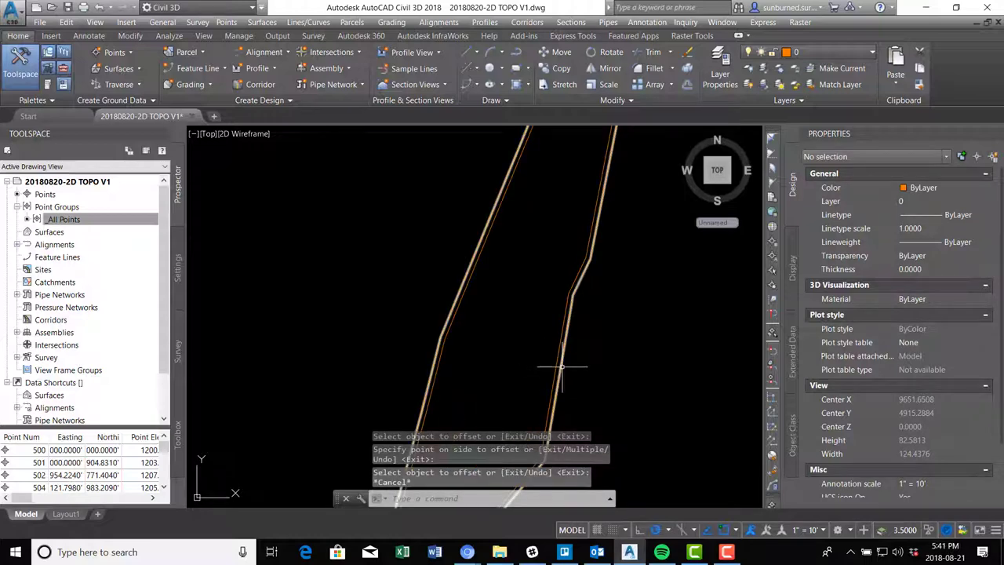
left_click(561, 367)
key("Delete")
Step: Hatch the area inside the offset road boundary with the AR-CONC pattern
scroll(553, 357, "down", 4)
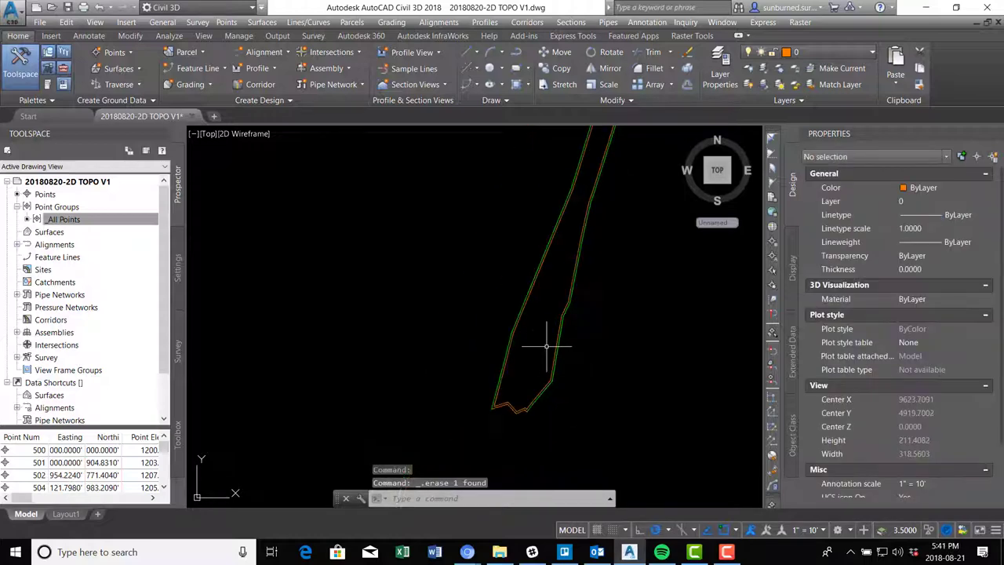
type("h")
key("Return")
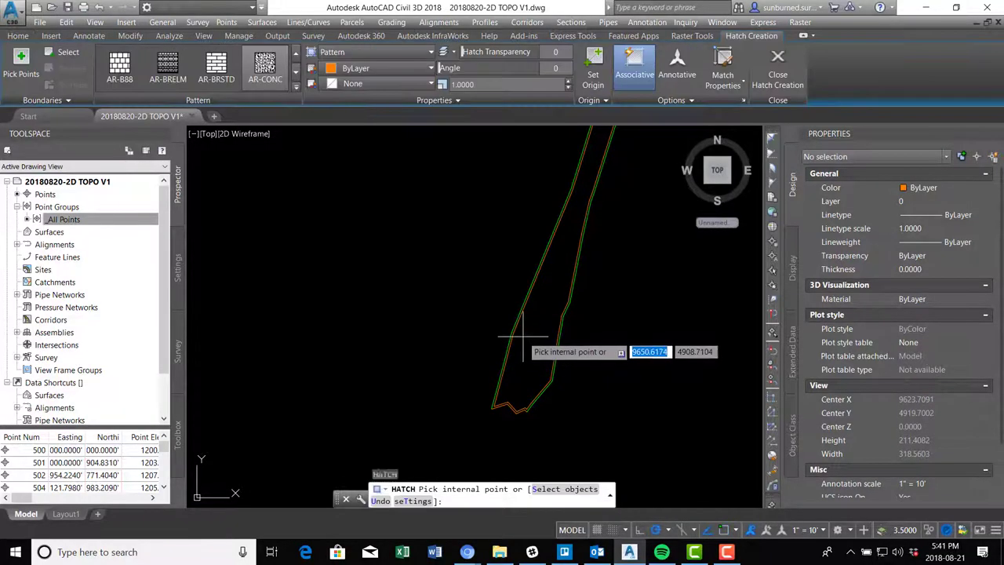
left_click(517, 343)
key("Return")
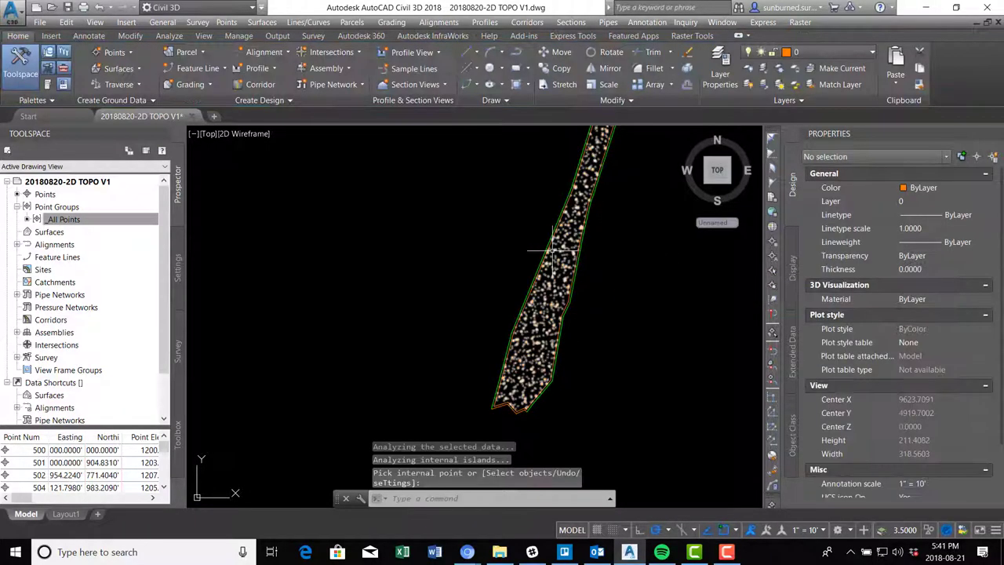
Step: Change the road hatch's pattern to AR-SAND and assign it to the pavement hatch layer
left_click(553, 253)
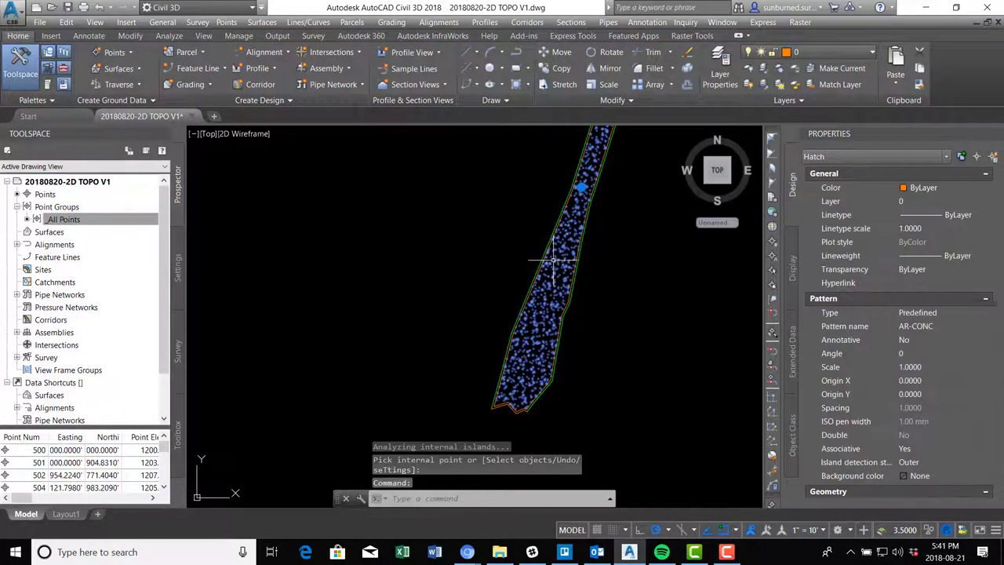
left_click(980, 331)
left_click(985, 326)
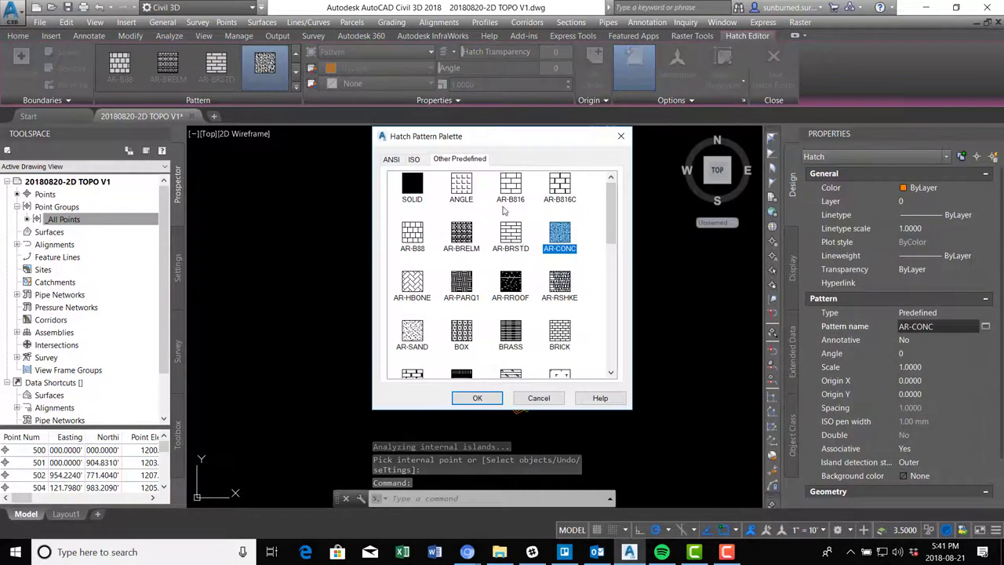
left_click(412, 331)
left_click(476, 398)
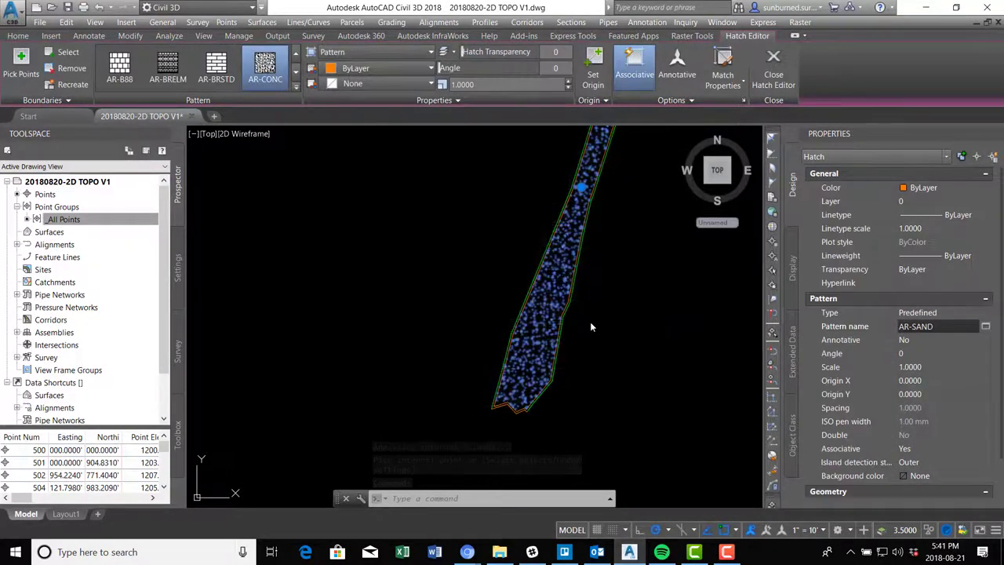
left_click(952, 202)
left_click(943, 296)
key("Escape")
Step: Move the road hatch from the copied outline's southeastern corner to the matching edge of pavement endpoint on the original road
scroll(475, 448, "up", 3)
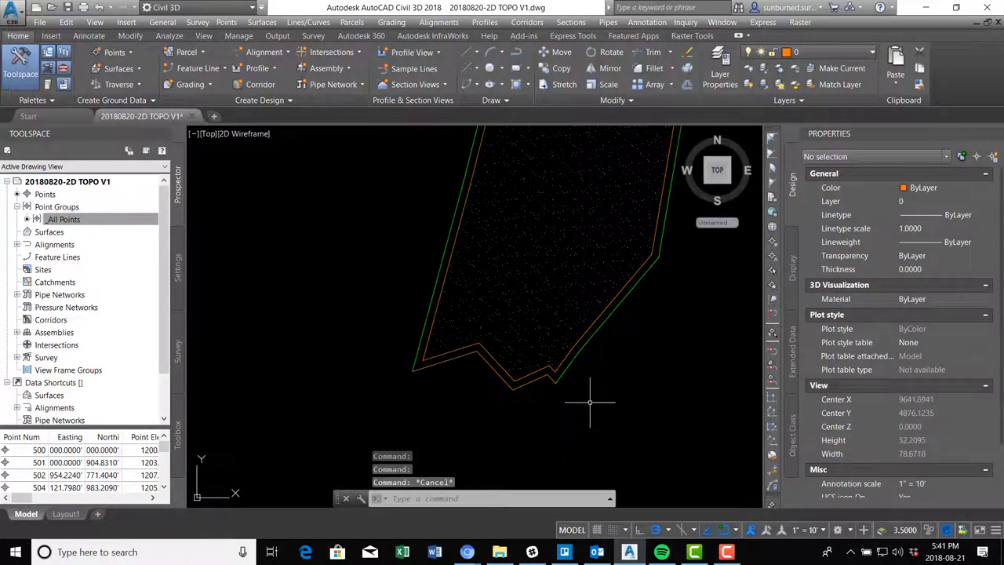
type("m")
key("Return")
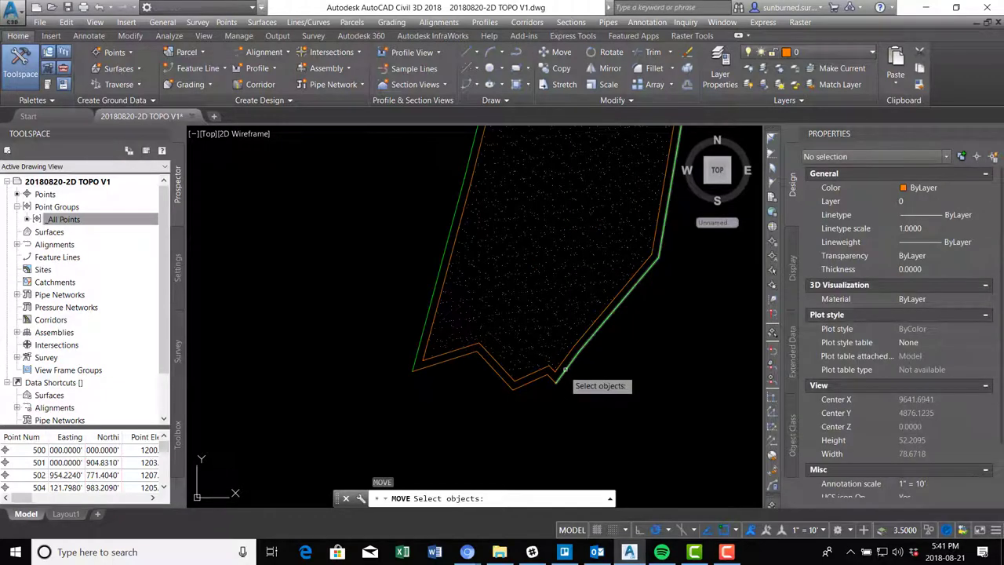
left_click(555, 326)
key("Return")
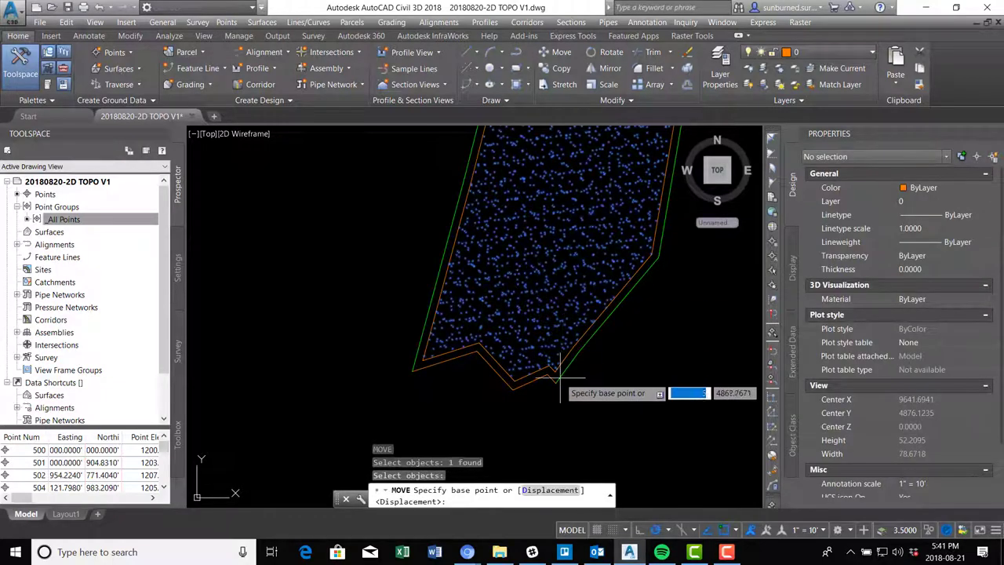
left_click(555, 383)
scroll(572, 360, "down", 3)
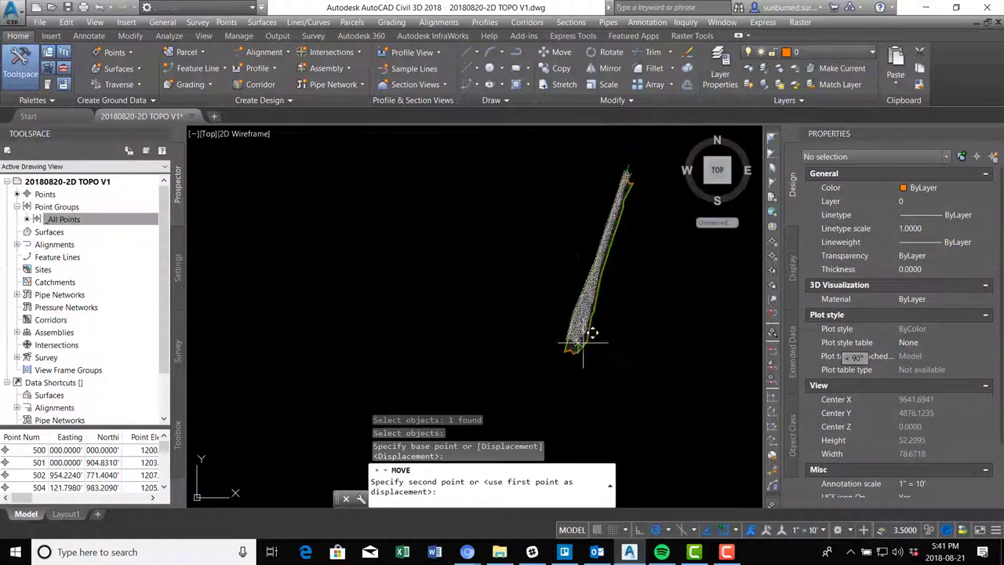
scroll(652, 369, "up", 8)
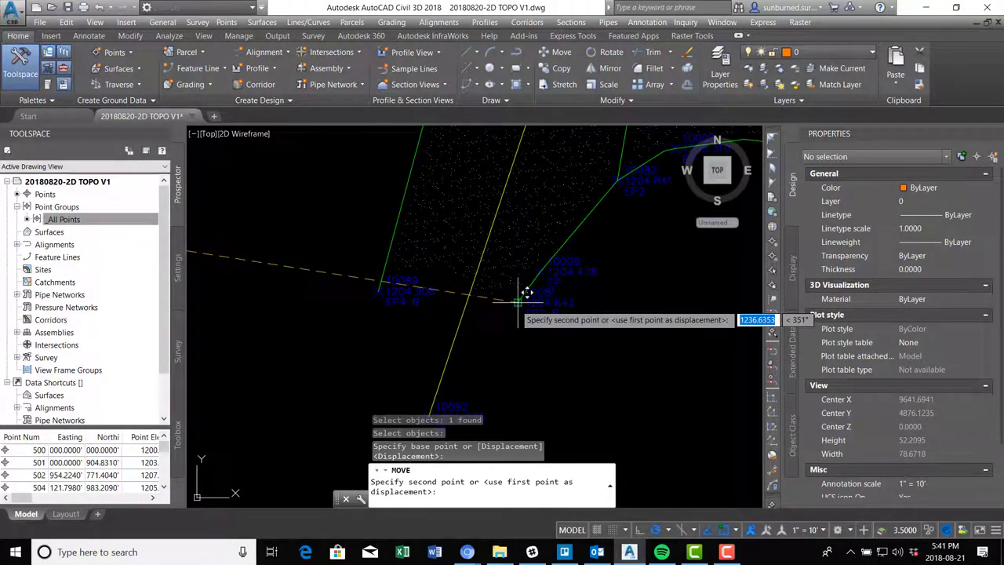
left_click(518, 300)
Step: Examine the road and driveway hatches and the toe and top of slope lines east of the road
scroll(562, 402, "down", 5)
scroll(650, 231, "up", 6)
key("Escape")
scroll(633, 238, "down", 3)
scroll(600, 163, "up", 3)
scroll(566, 235, "down", 5)
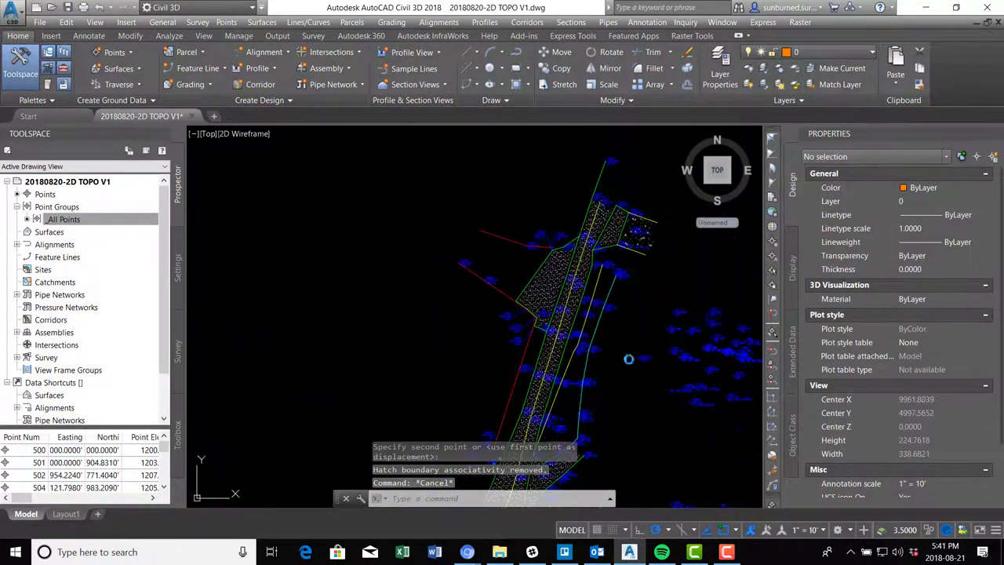
middle_click_drag(628, 479, 593, 369)
mouse_move(535, 468)
middle_mouse_down()
mouse_move(495, 345)
mouse_move(585, 414)
mouse_move(553, 560)
middle_mouse_up()
middle_click_drag(573, 471, 568, 417)
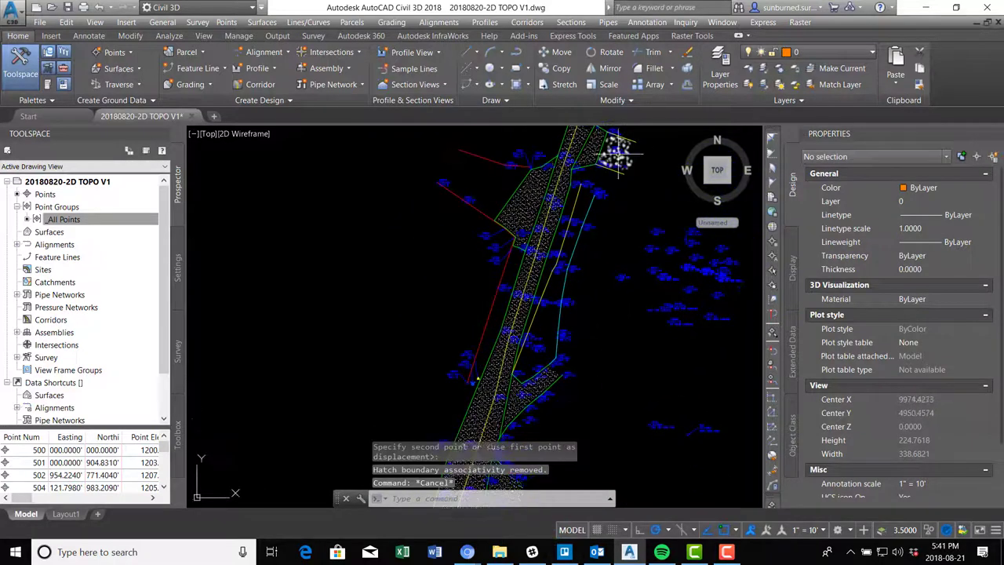
scroll(624, 158, "up", 4)
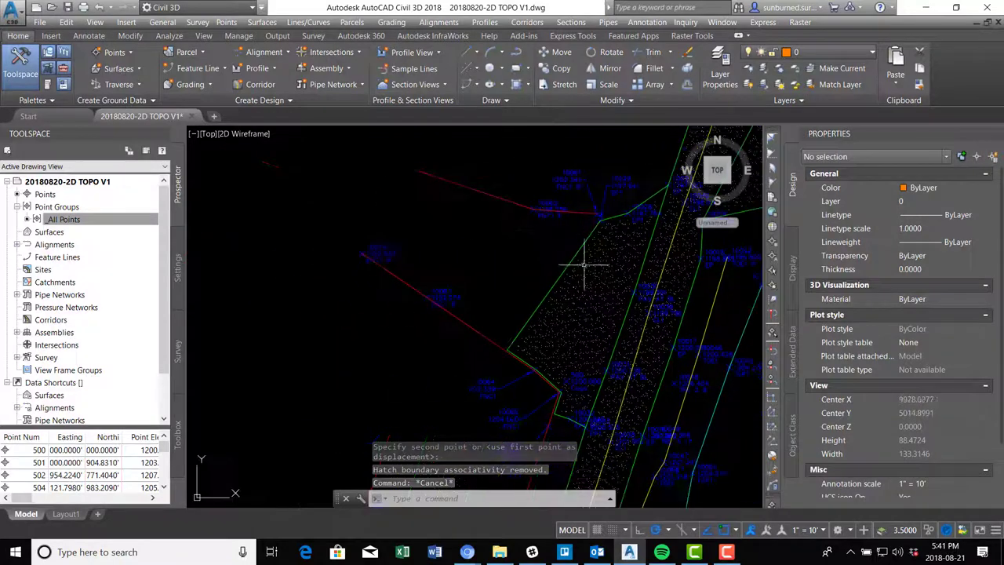
scroll(573, 243, "down", 4)
scroll(576, 249, "up", 2)
scroll(640, 253, "down", 2)
mouse_move(640, 252)
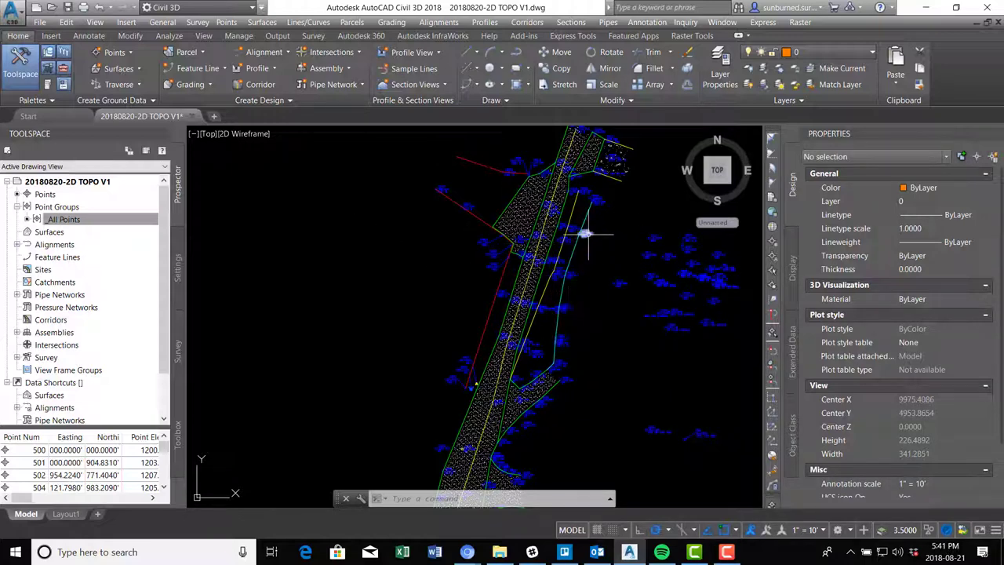
scroll(561, 256, "up", 4)
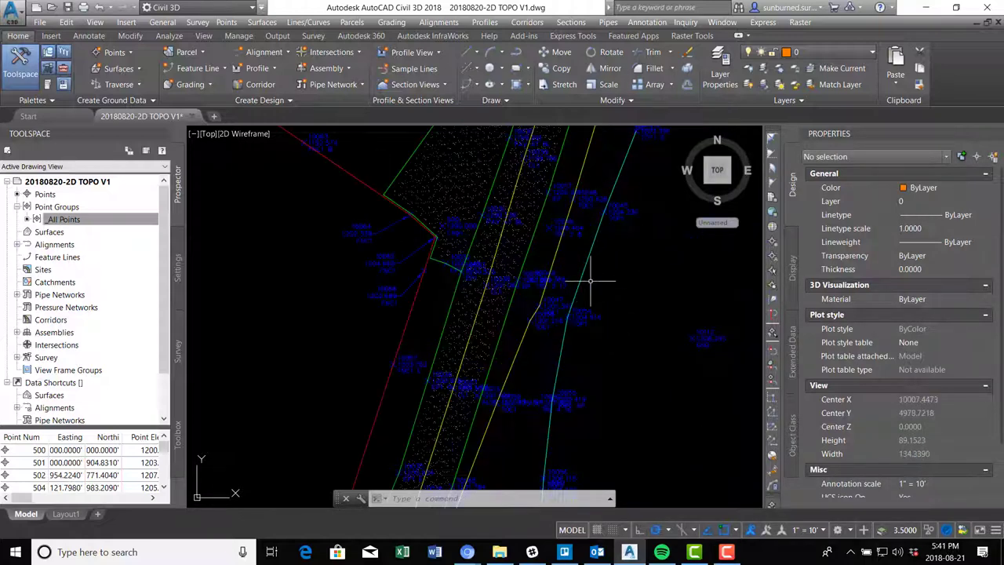
mouse_move(623, 224)
middle_mouse_down()
mouse_move(617, 352)
mouse_move(607, 266)
middle_mouse_up()
middle_click_drag(620, 377, 653, 215)
scroll(624, 314, "up", 4)
scroll(627, 314, "up", 2)
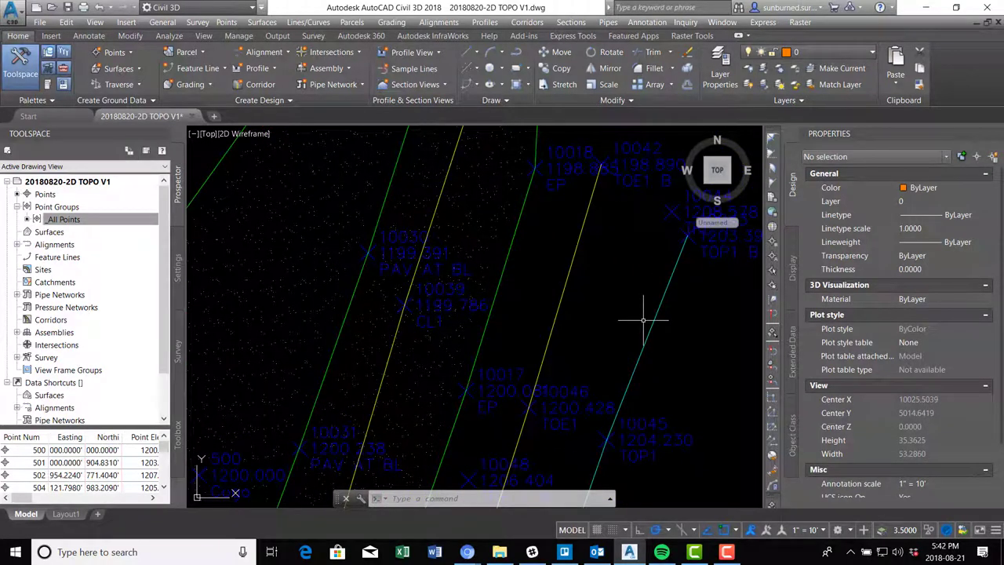
Step: Create a new layer named BLOCKS-SLOPE INDICATORS
left_click(720, 65)
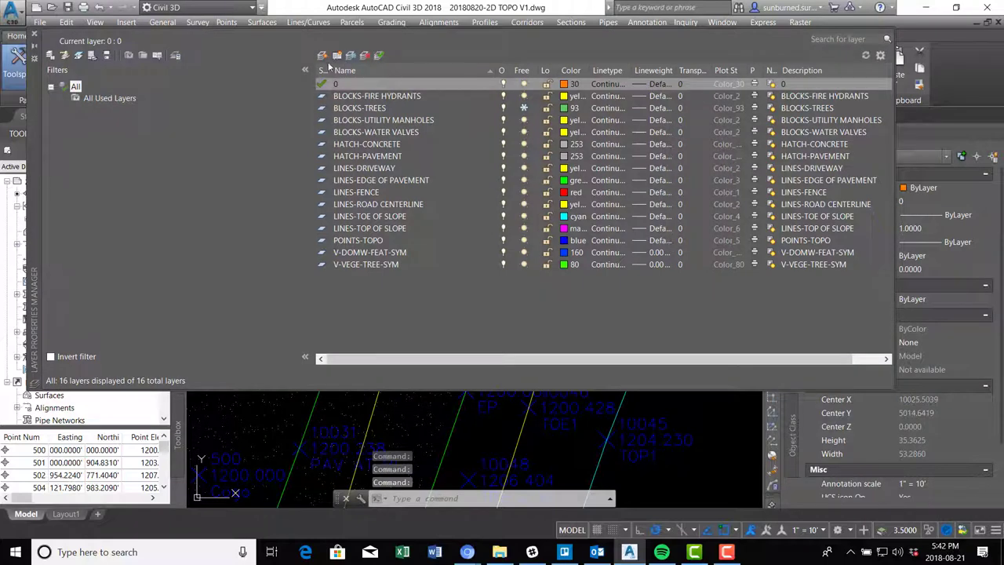
left_click(322, 56)
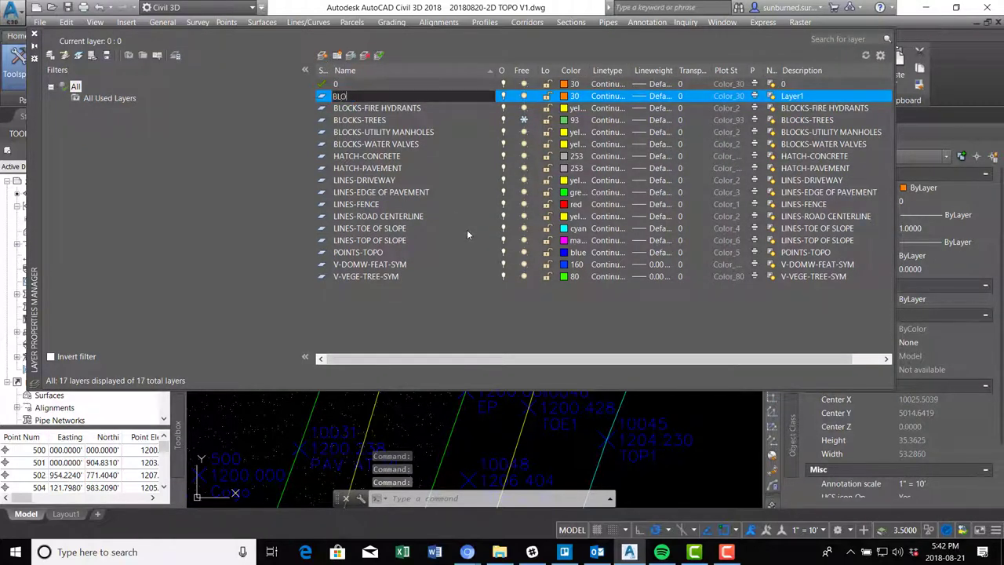
type("BLOCKS-SLOPE")
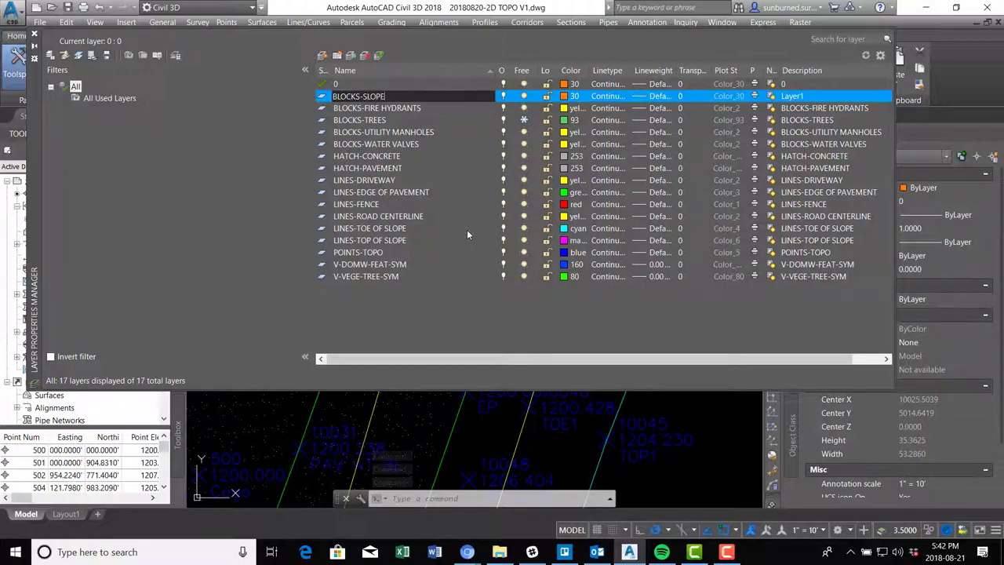
type(" INDICA")
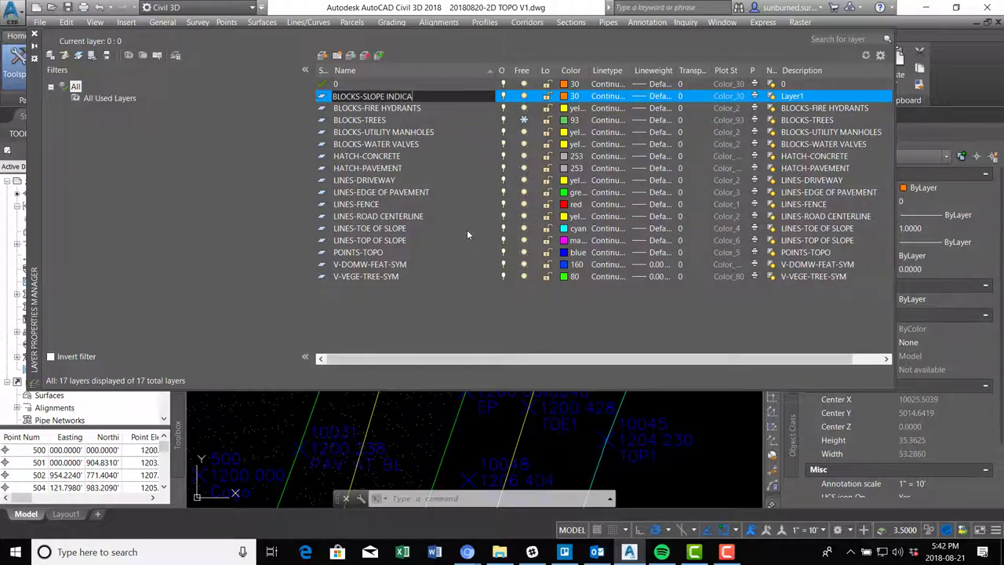
type("TORS")
key("Return")
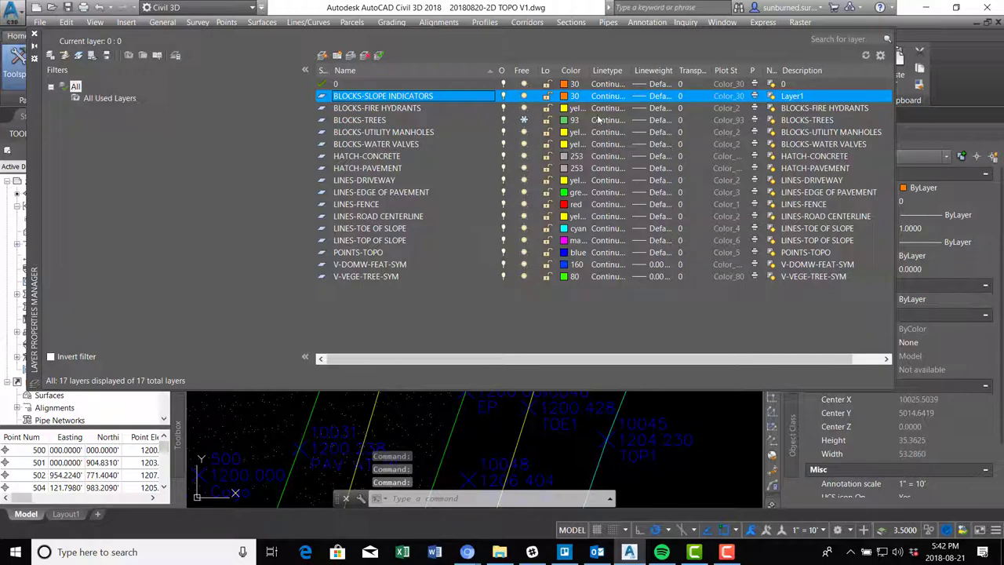
left_click(34, 35)
Step: Draw a line from between the edge of pavement and the toe line, perpendicular to the top of slope line
scroll(655, 297, "up", 1)
scroll(633, 312, "down", 1)
type("l")
key("Return")
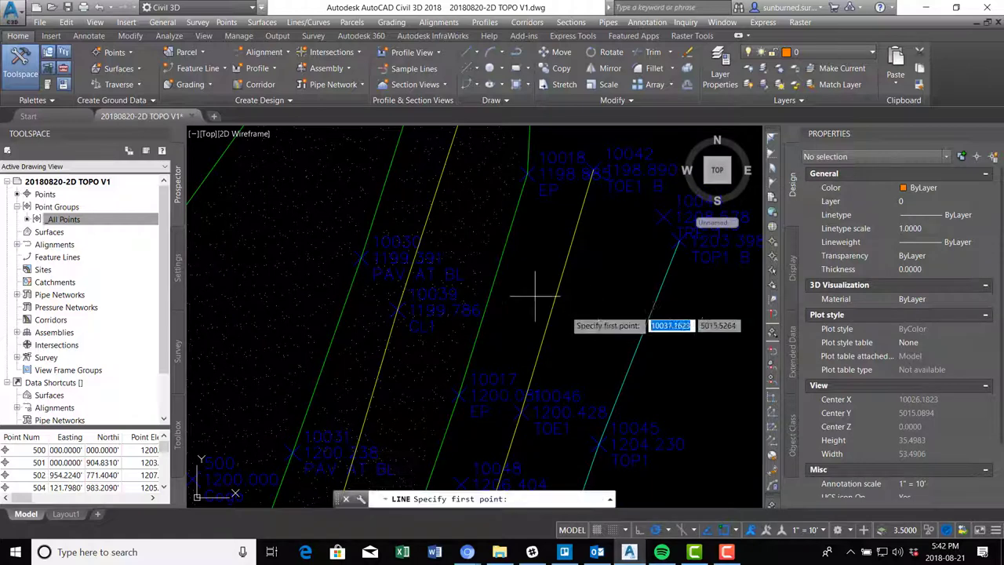
left_click(522, 262)
scroll(652, 292, "up", 2)
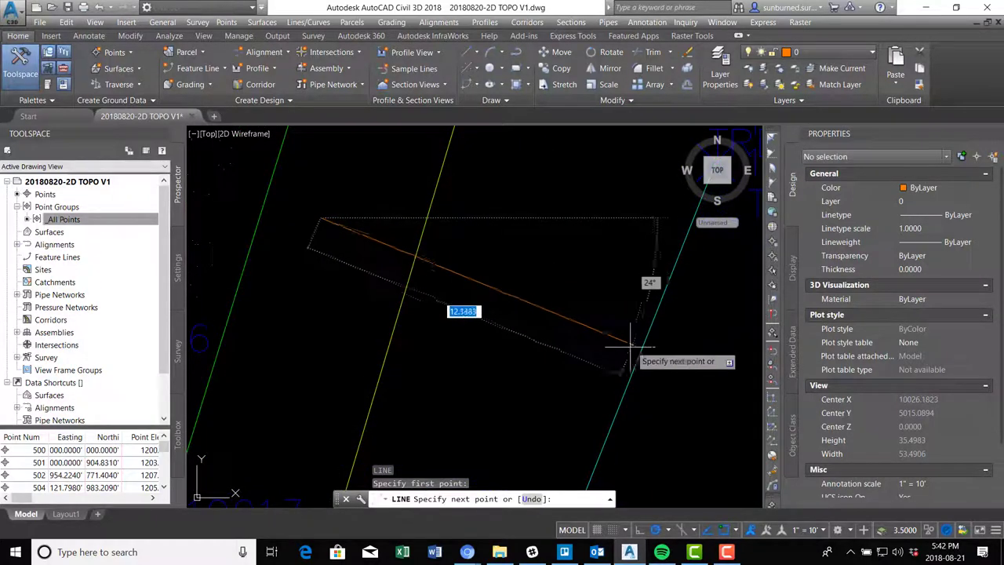
type("PER")
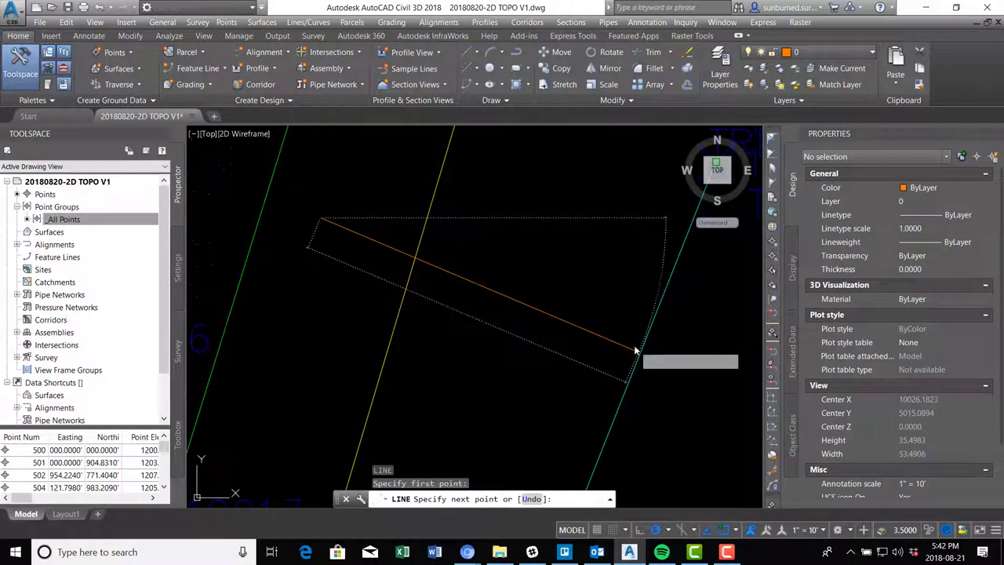
key("Return")
left_click(633, 344)
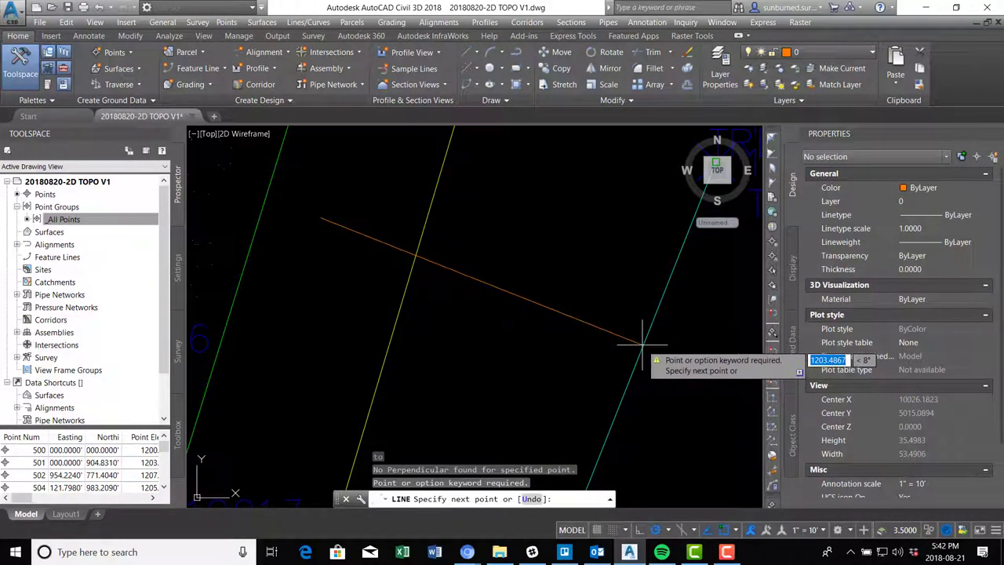
type("per")
key("Return")
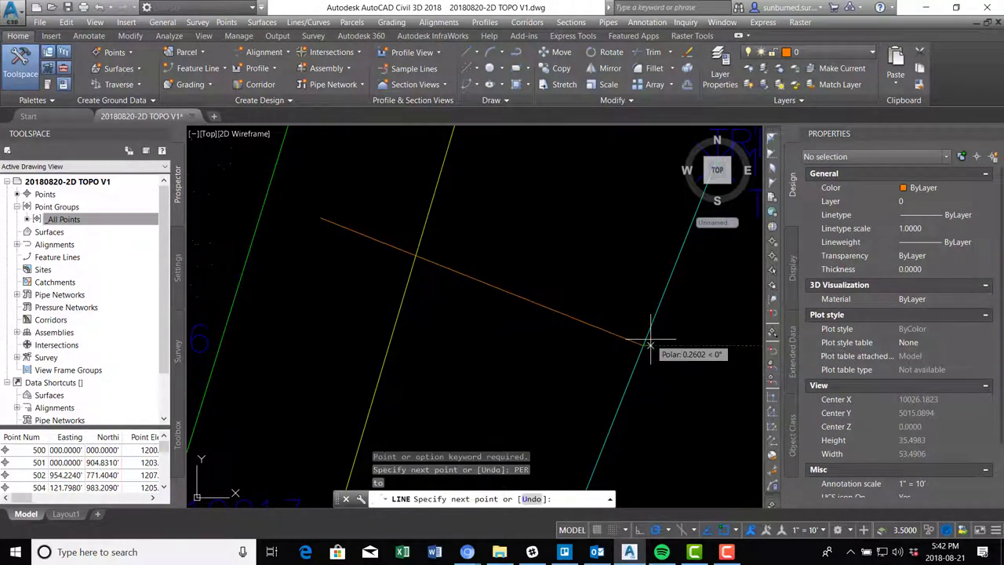
left_click(650, 333)
scroll(616, 306, "down", 2)
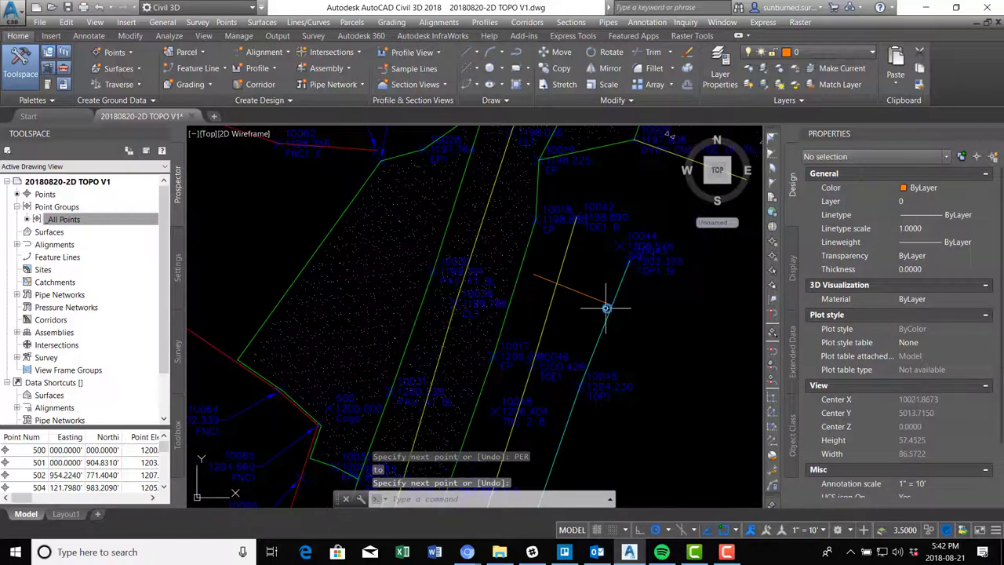
key("Escape")
Step: Move the perpendicular line from its eastern endpoint to the midpoint of the top of slope line's northernmost segment
type("m")
key("Return")
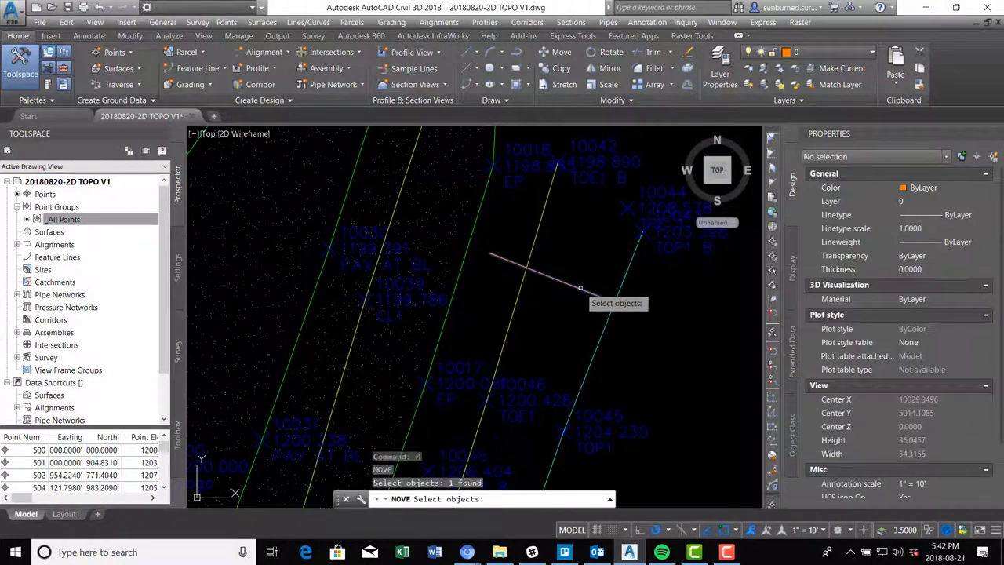
left_click(604, 296)
key("Return")
left_click(612, 300)
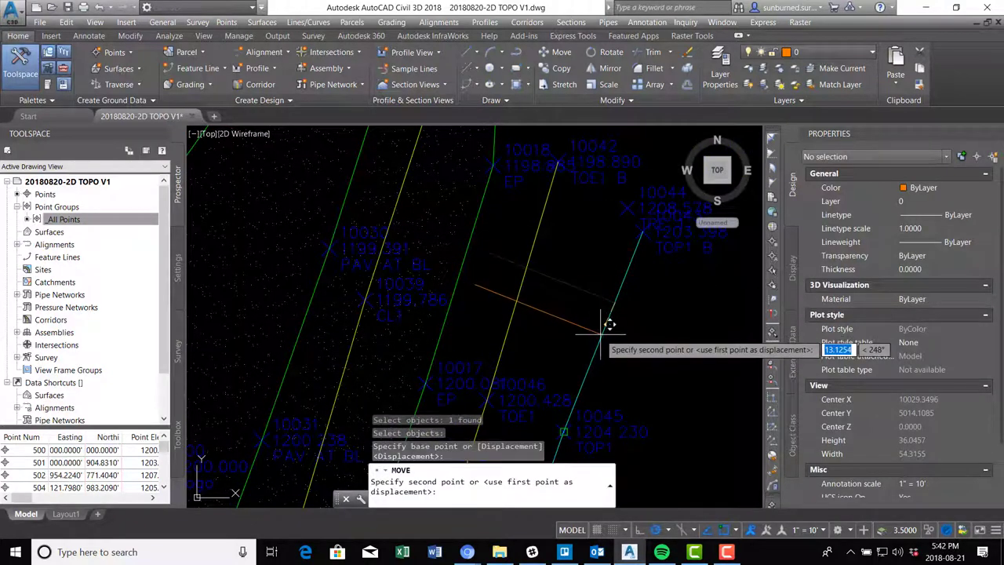
type("Mid")
key("Return")
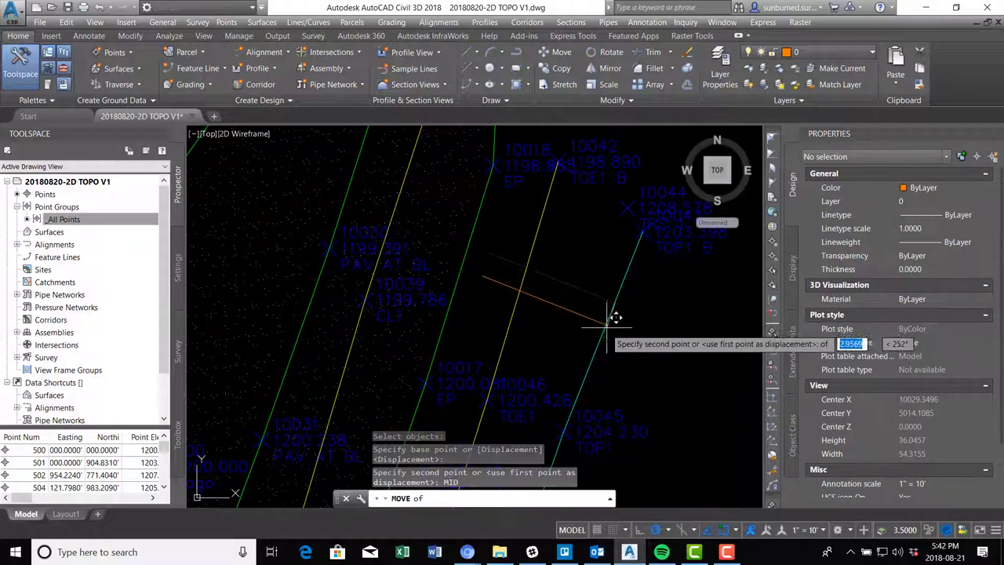
key("Return")
Step: Trim off the part of the perpendicular line that extends west past the toe of slope line
left_click(534, 311)
left_click(508, 318)
left_click(511, 290)
left_click(511, 290)
left_click(485, 304)
left_click(481, 305)
key("Escape")
type("TR")
key("Return")
key("Return")
left_click(490, 305)
left_click(487, 267)
key("Escape")
Step: Draw a circle of radius 1 centred where the perpendicular line meets the top of slope line
scroll(594, 334, "up", 1)
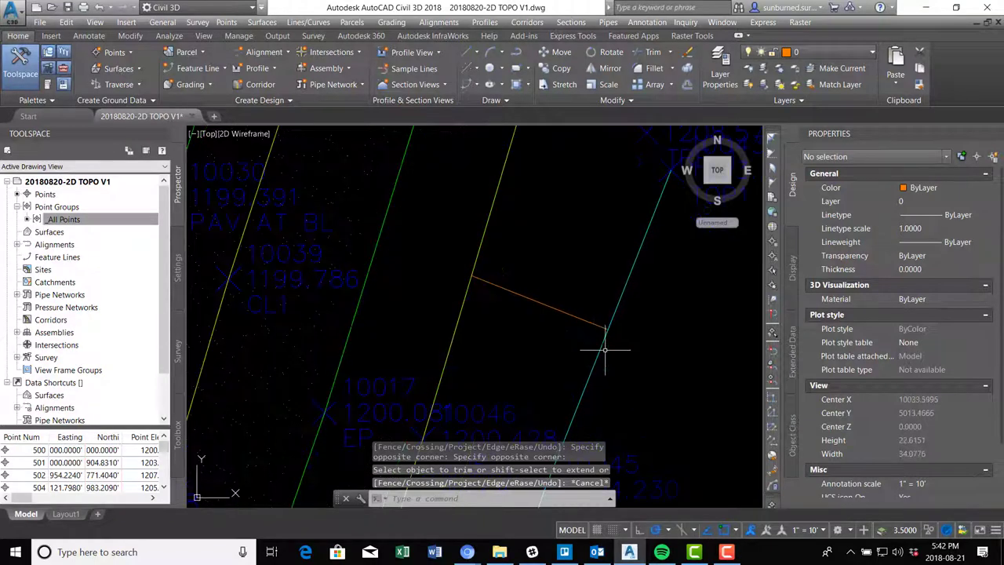
scroll(603, 336, "up", 2)
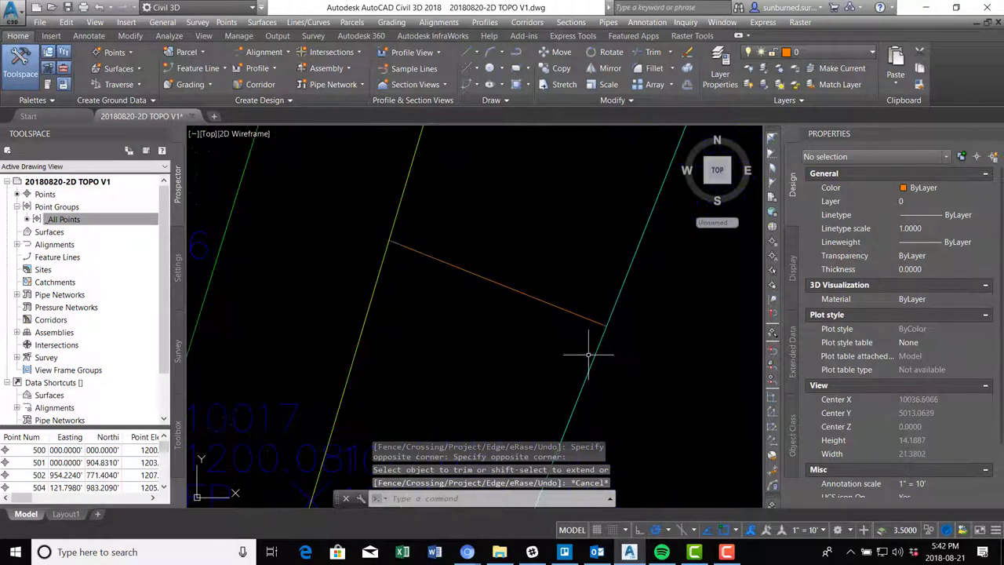
type("c")
key("Return")
left_click(605, 324)
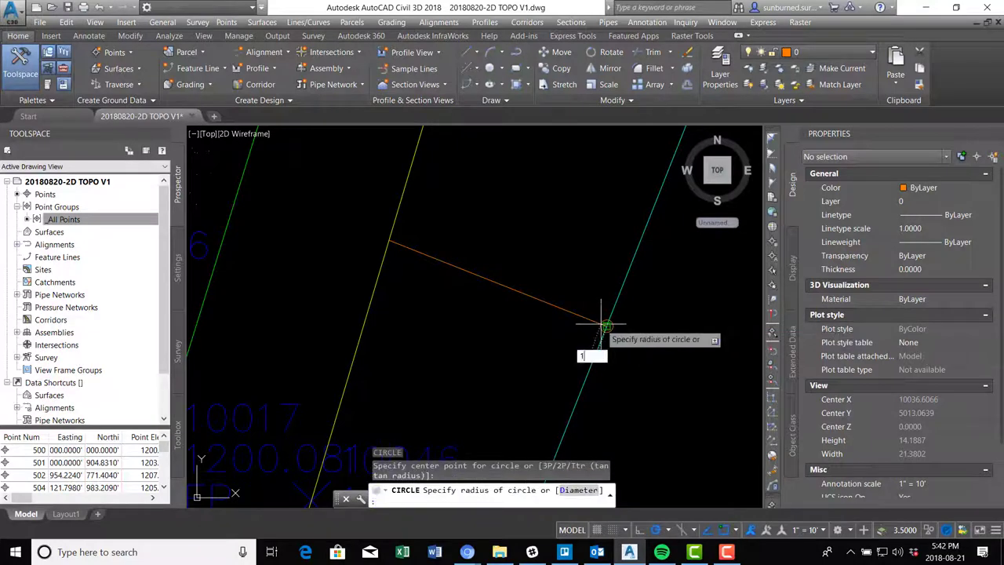
key("Return")
type("l")
key("Return")
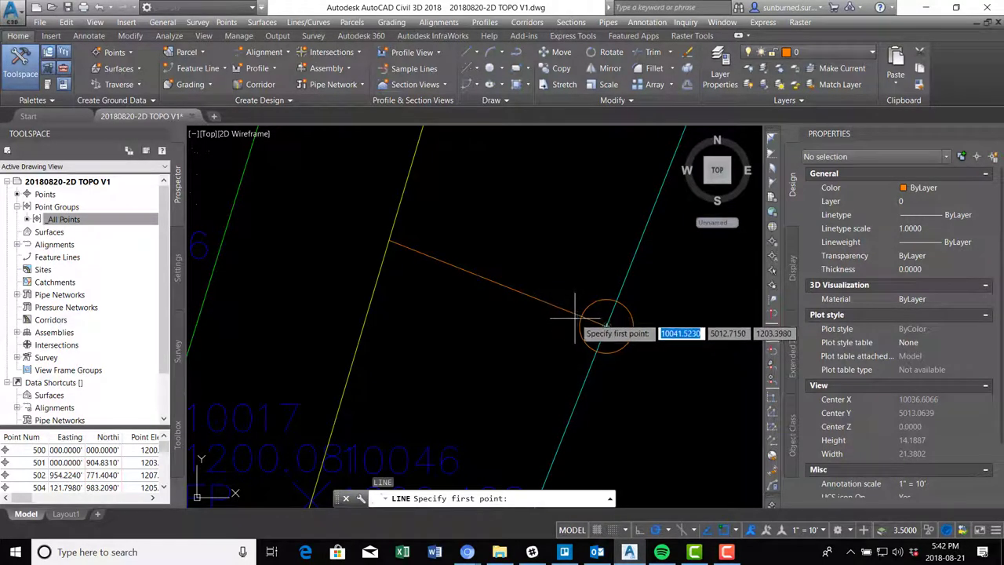
type("INT")
key("Return")
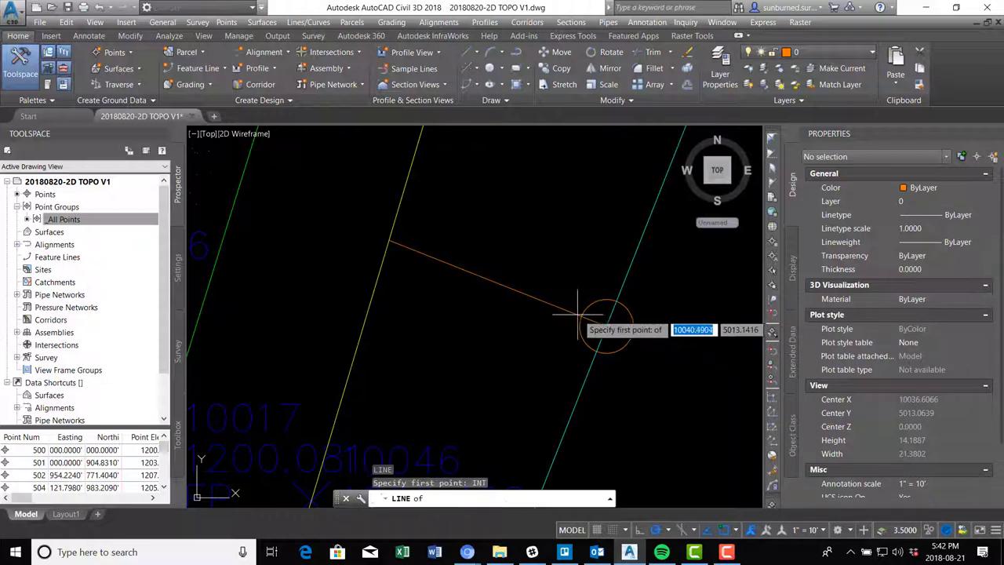
key("Escape")
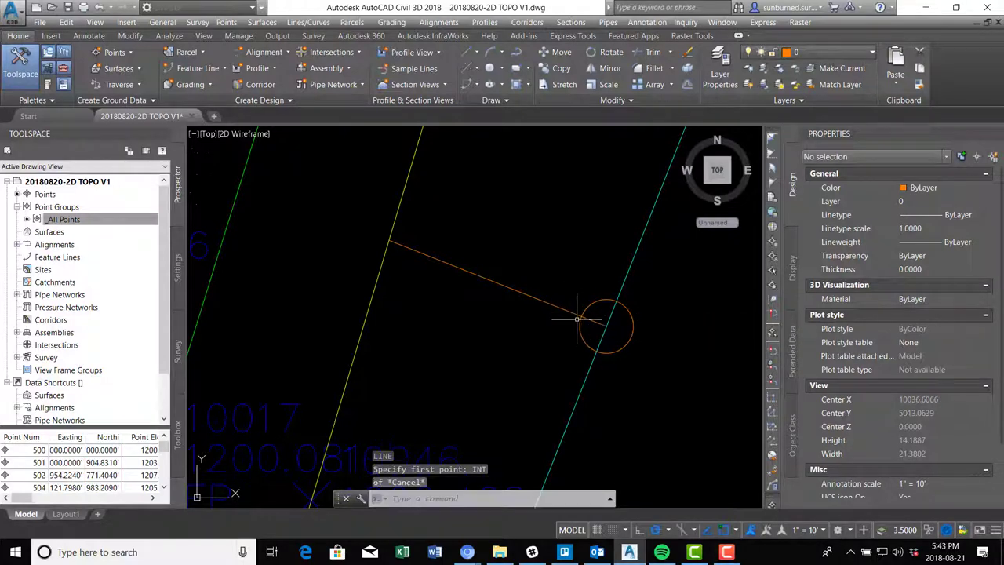
Step: Flatten the circle and the perpendicular line to 2D without removing hidden lines
type("FLATTEN")
key("Return")
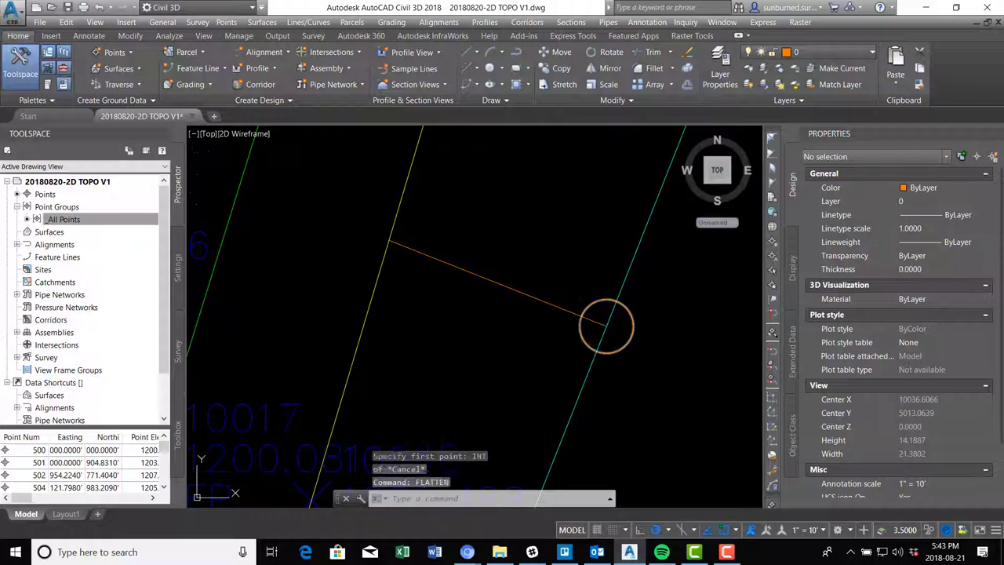
left_click(583, 315)
key("Return")
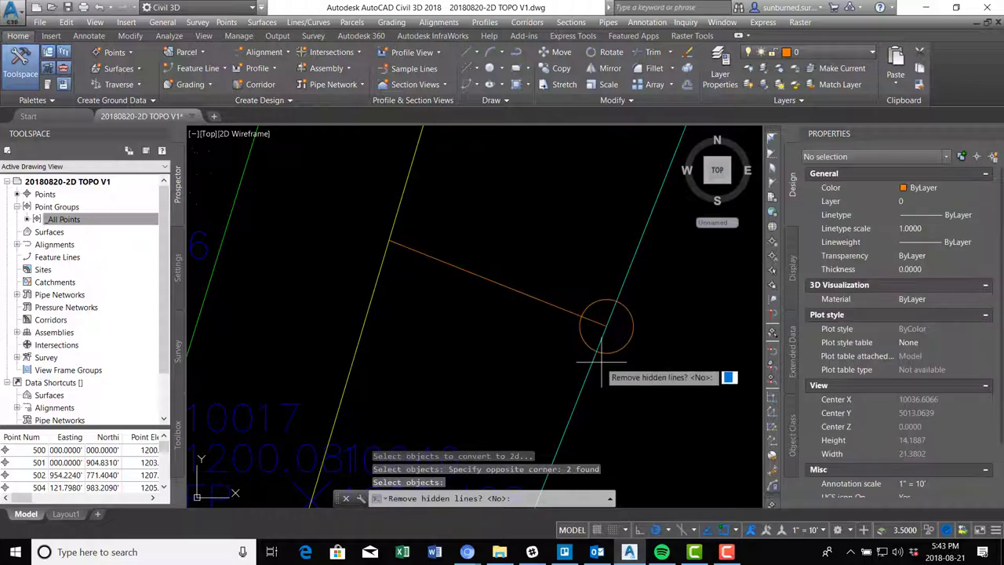
type("N")
key("Return")
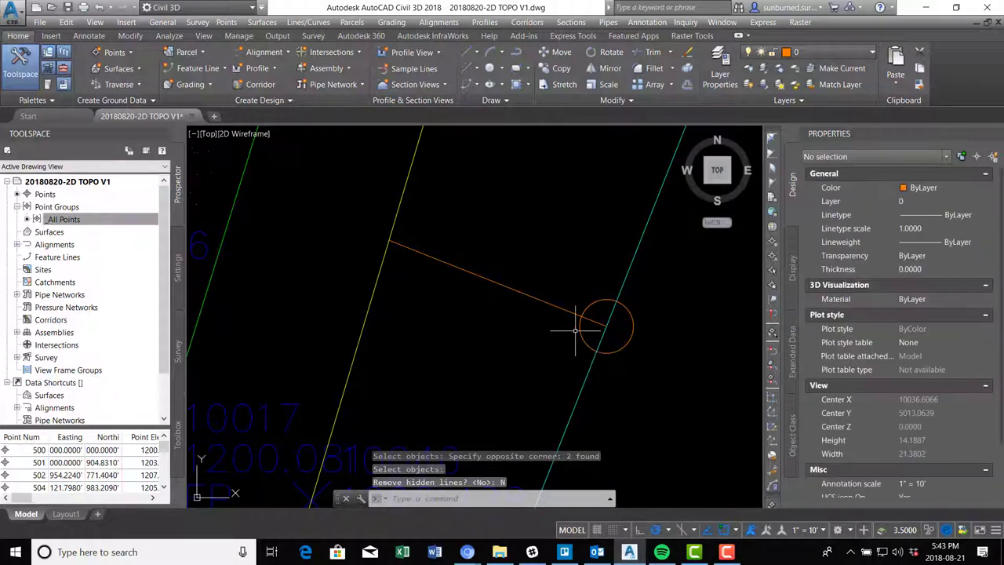
type("l")
key("Return")
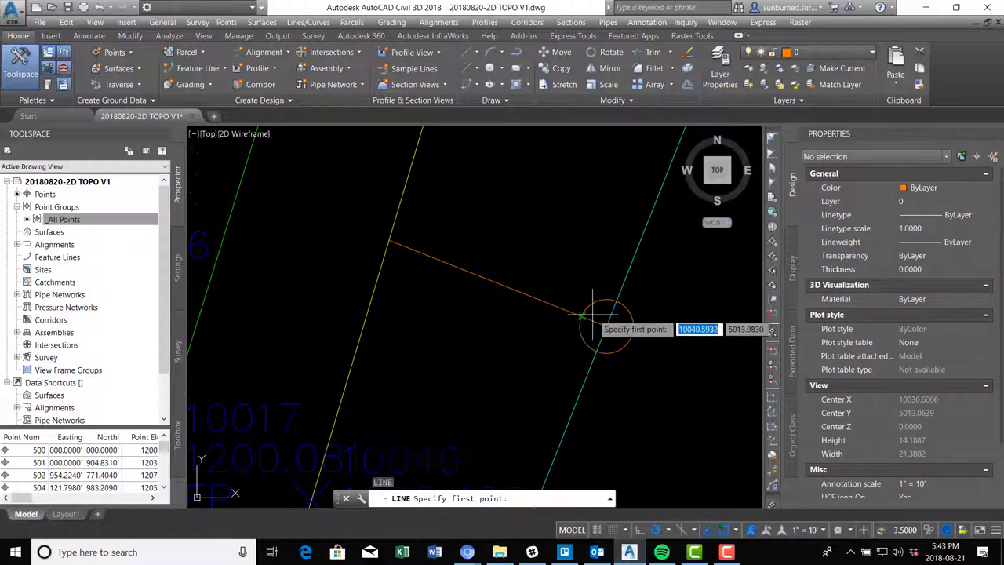
left_click(581, 316)
scroll(596, 333, "up", 3)
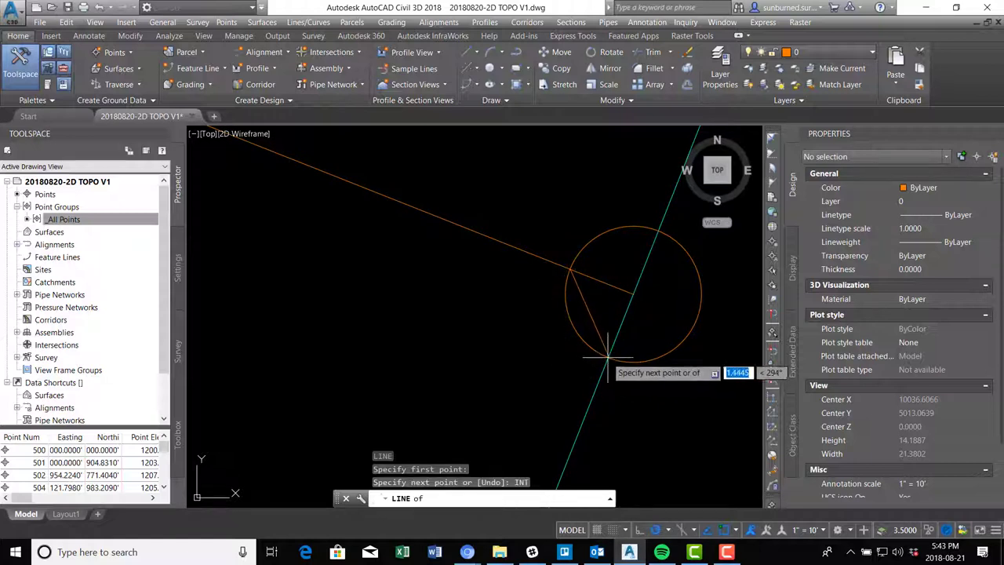
key("Escape")
Step: Flatten the top of slope polyline to 2D, keeping the default answer for hidden lines
left_click(599, 392)
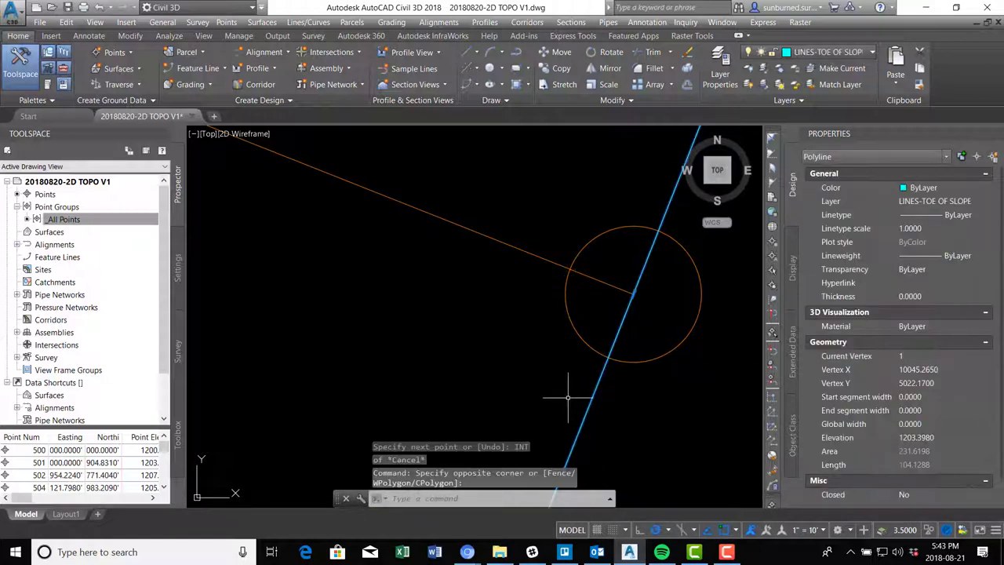
type("FLATTEN")
key("Return")
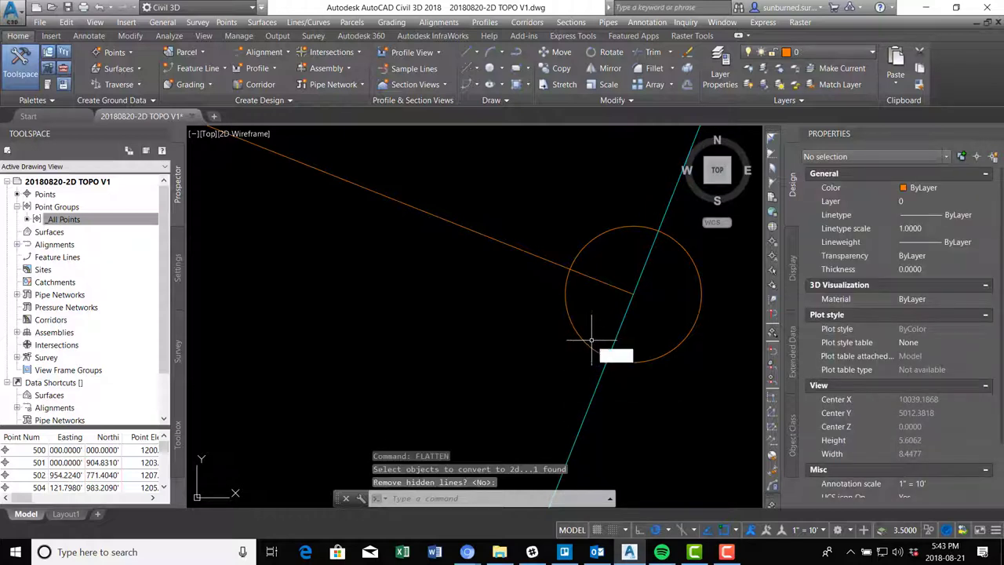
key("Return")
Step: Draw two lines from the circle's intersection with the perpendicular line to its southern and northern intersections with the top of slope line
type("l")
key("Return")
left_click(572, 268)
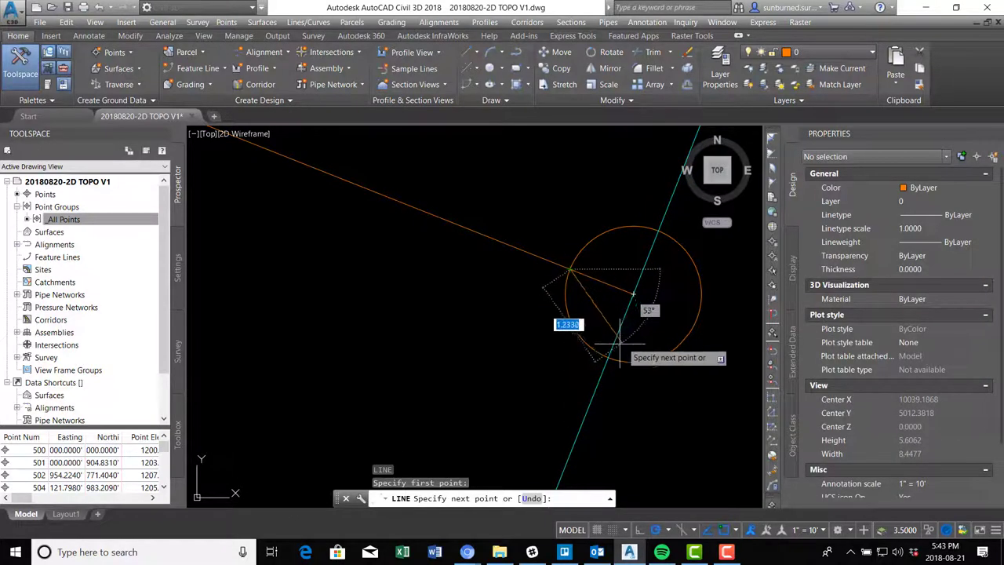
left_click(607, 358)
key("Return")
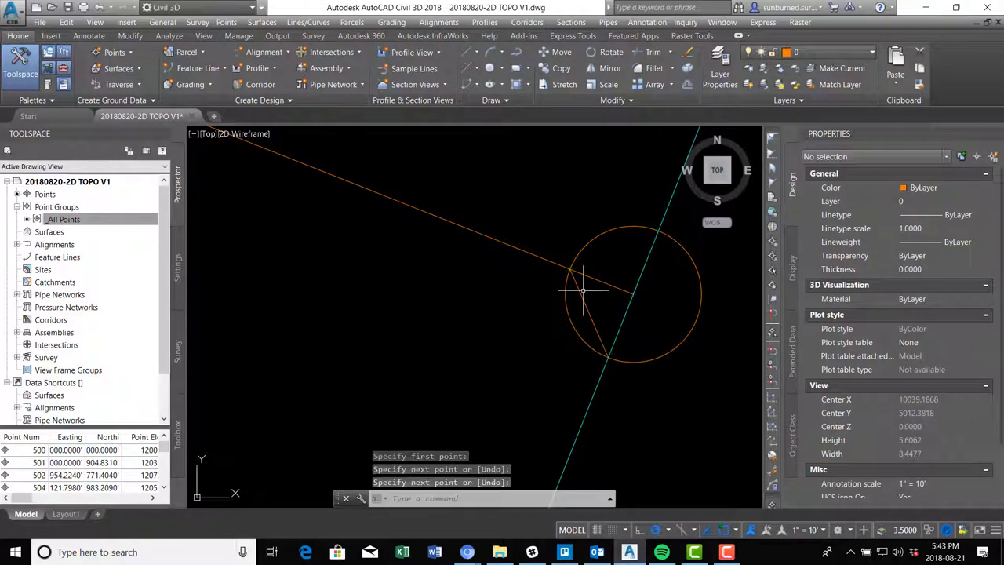
key("Return")
left_click(571, 269)
left_click(657, 229)
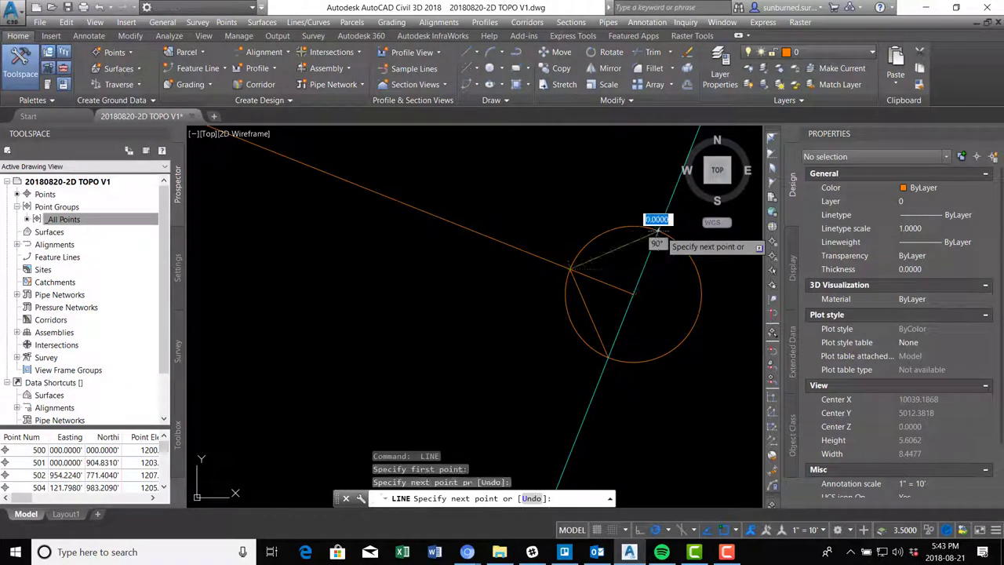
key("Return")
Step: Delete the construction circle around the slope indicator's head
left_click(679, 369)
left_click(636, 336)
key("Delete")
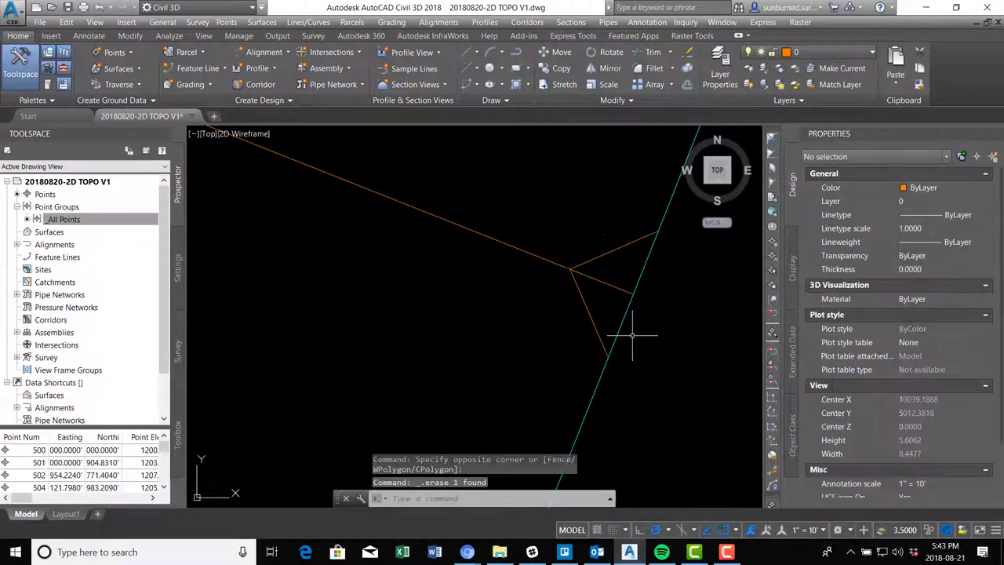
Step: Copy the three slope indicator lines from their end on the top of slope line to the midpoint of its next segment south
scroll(593, 310, "down", 4)
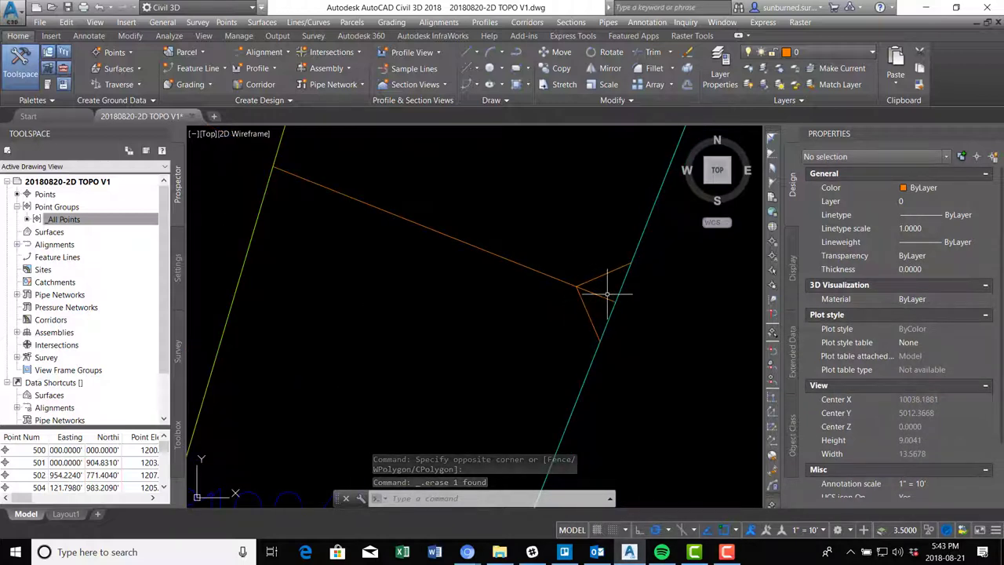
type("CO")
key("Return")
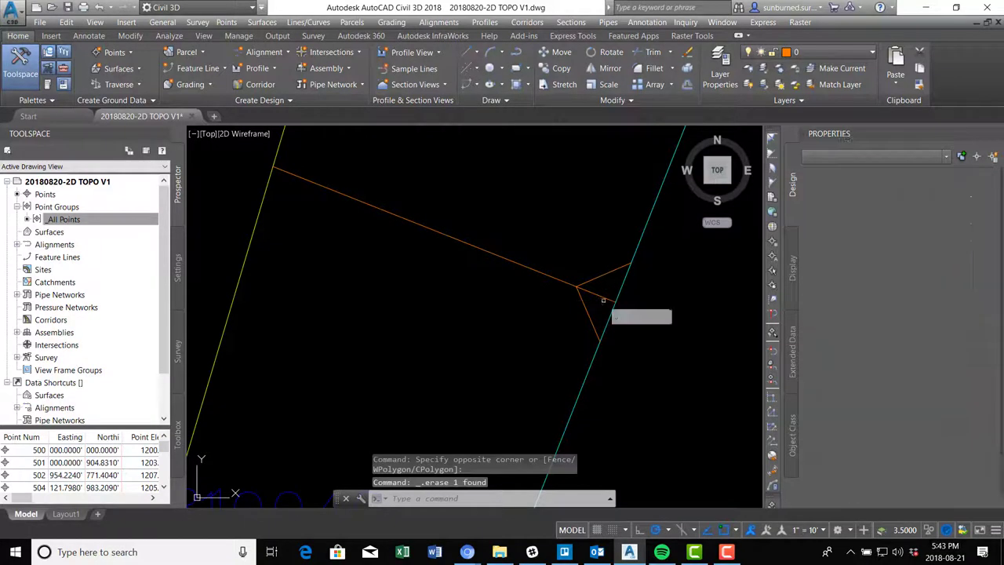
left_click(602, 301)
left_click(569, 271)
key("Return")
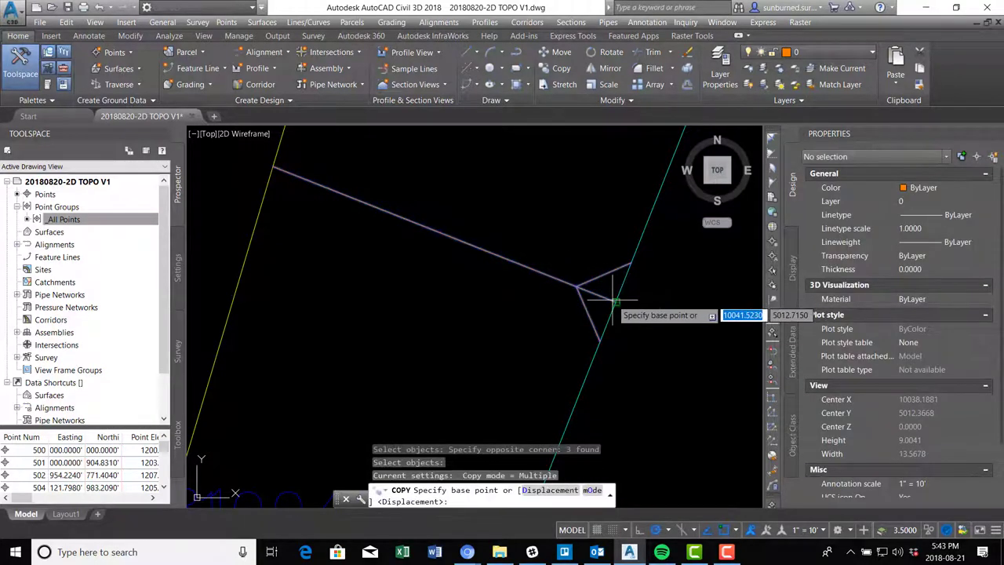
left_click(616, 302)
scroll(609, 275, "down", 3)
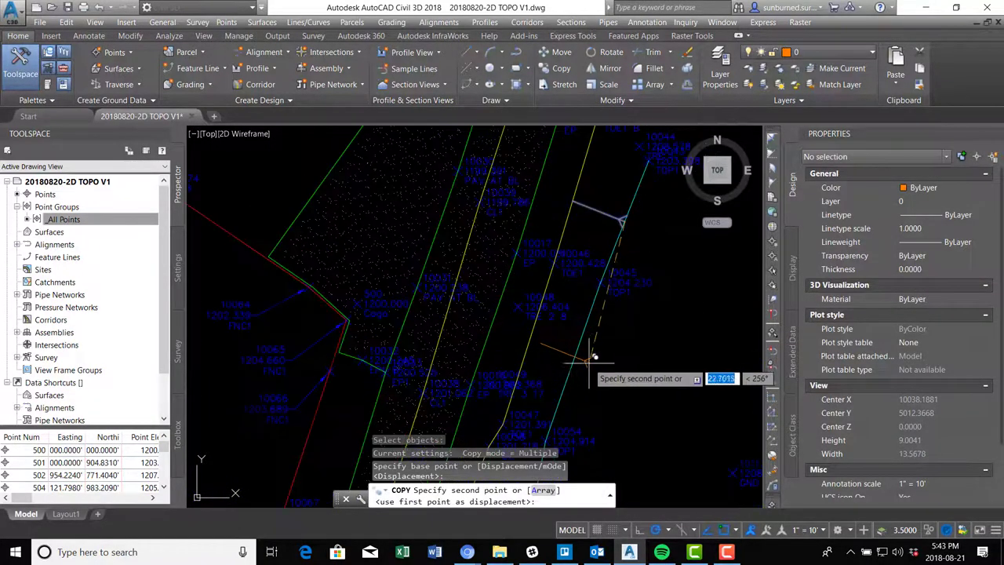
type("MI")
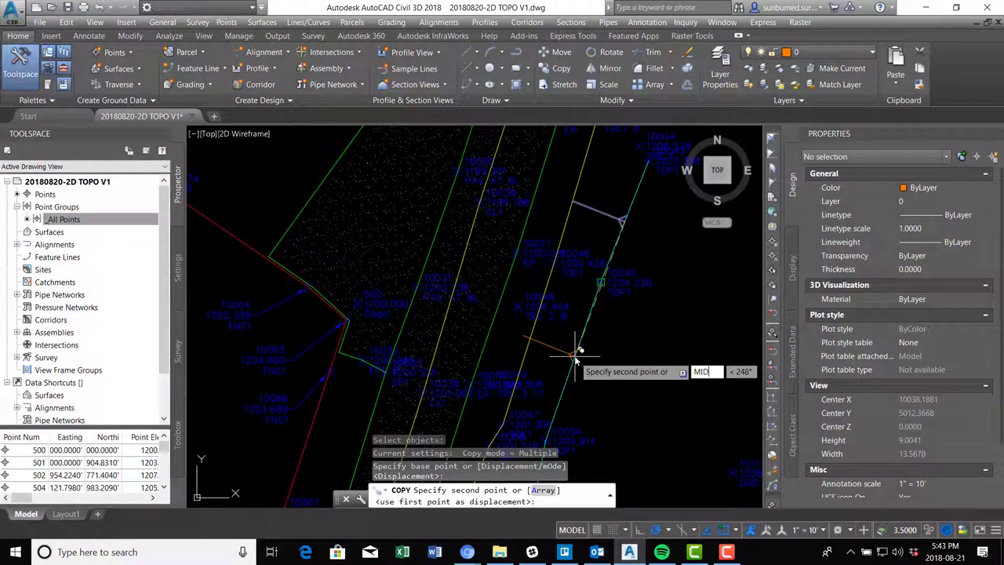
type("D")
key("Return")
scroll(565, 381, "up", 3)
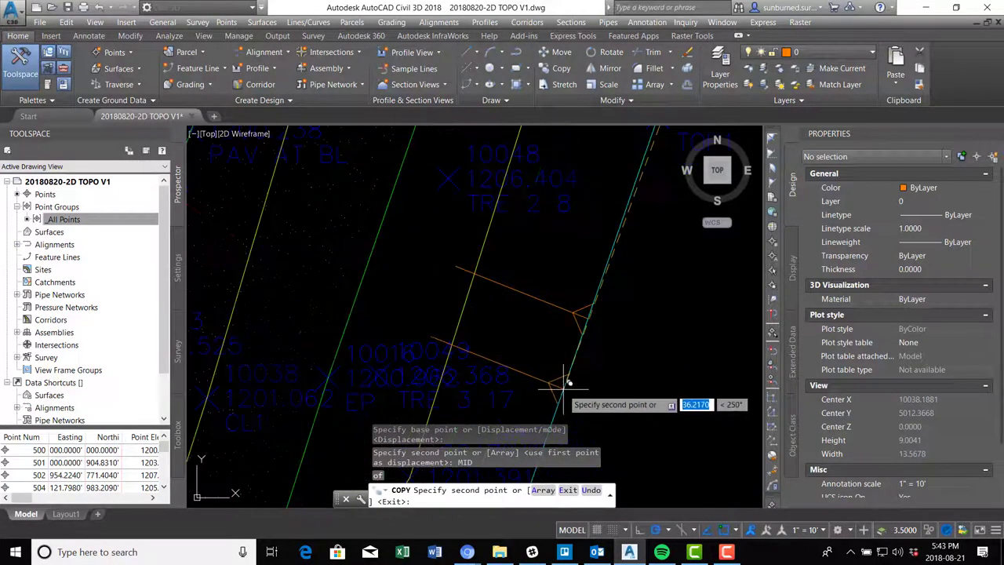
key("Escape")
type("l")
key("Return")
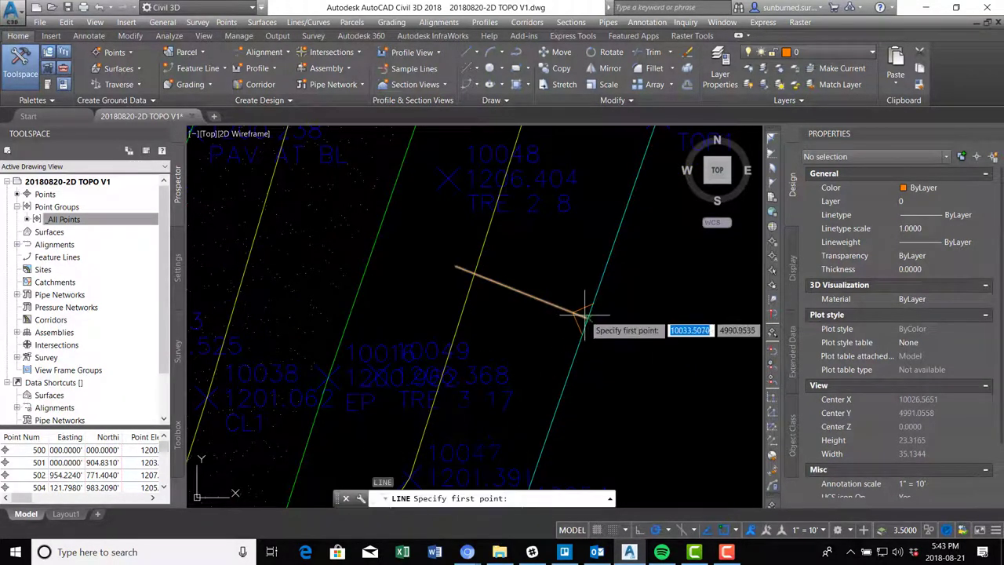
left_click(585, 316)
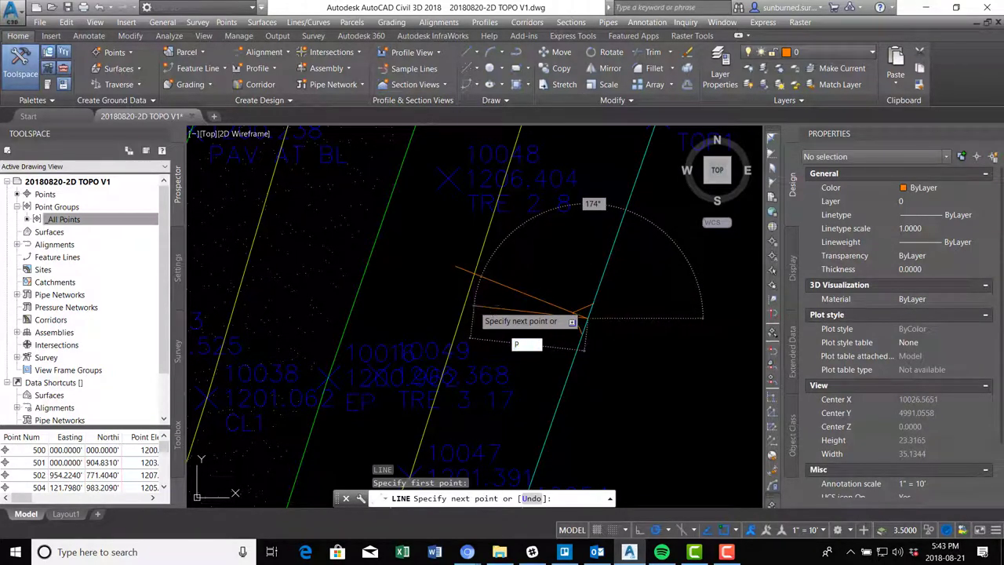
key("Escape")
Step: Draw a guide line from a point east of the top of slope line, perpendicular to that line's second segment
key("Return")
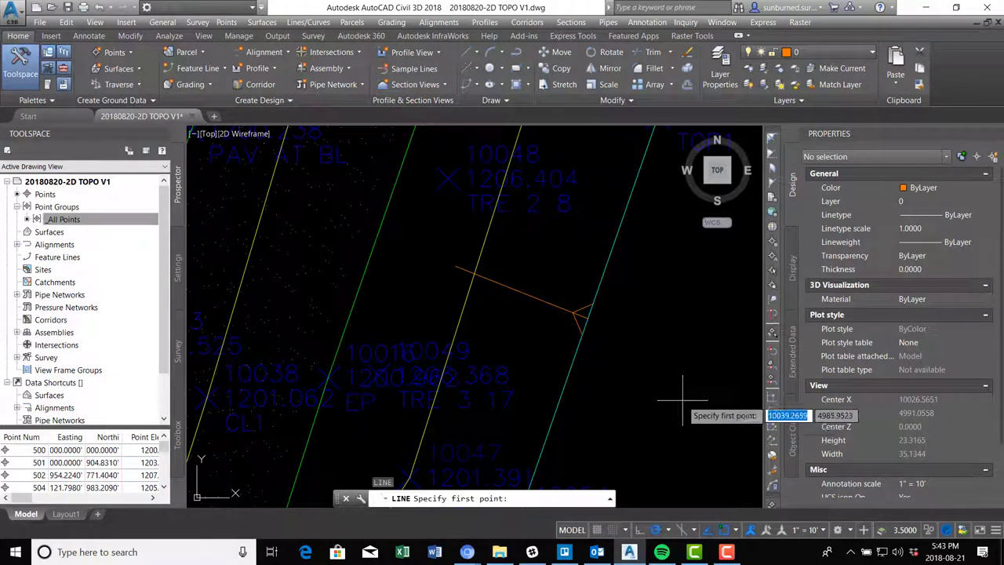
left_click(690, 406)
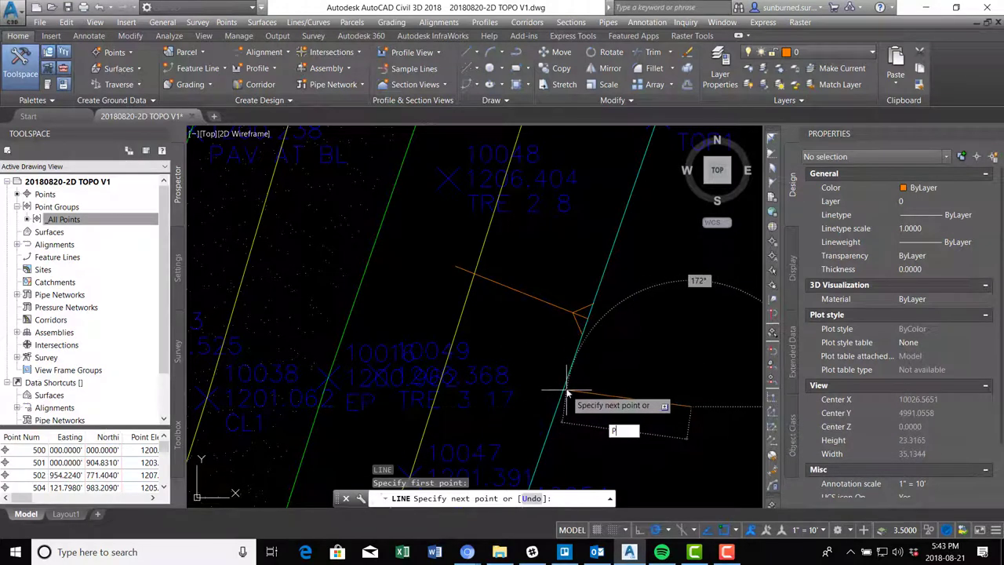
type("per")
key("Return")
left_click(559, 398)
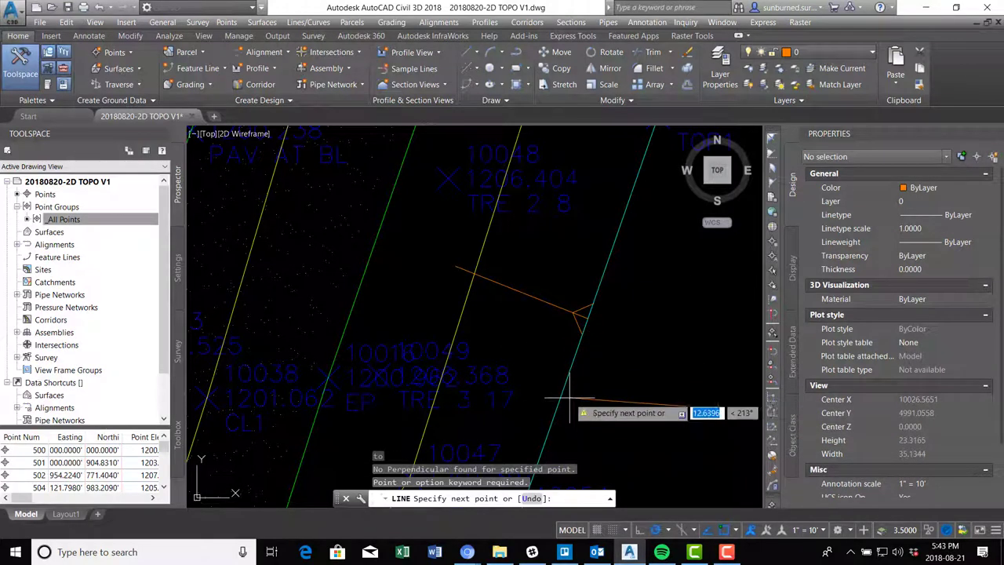
type("PER")
key("Return")
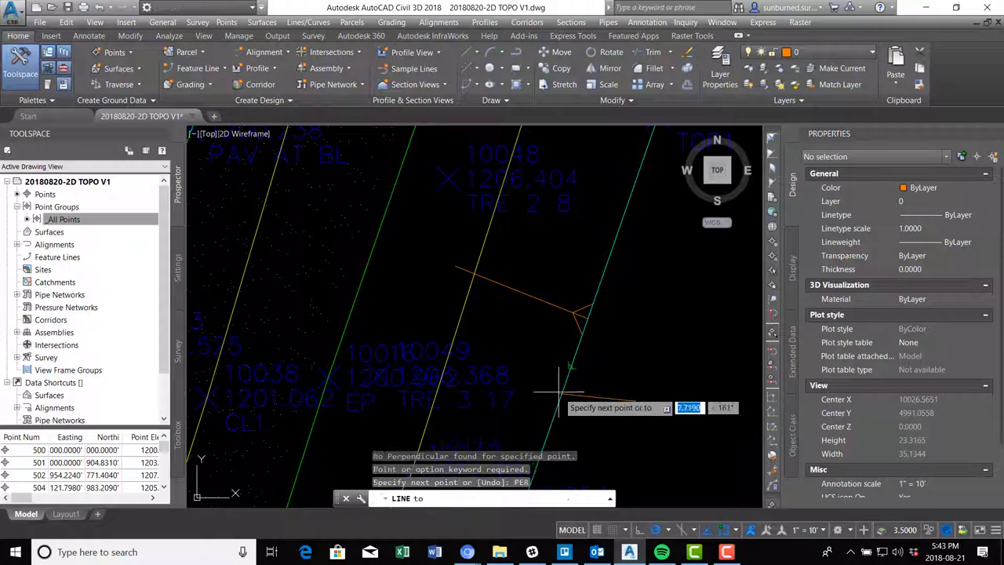
left_click(566, 380)
key("Return")
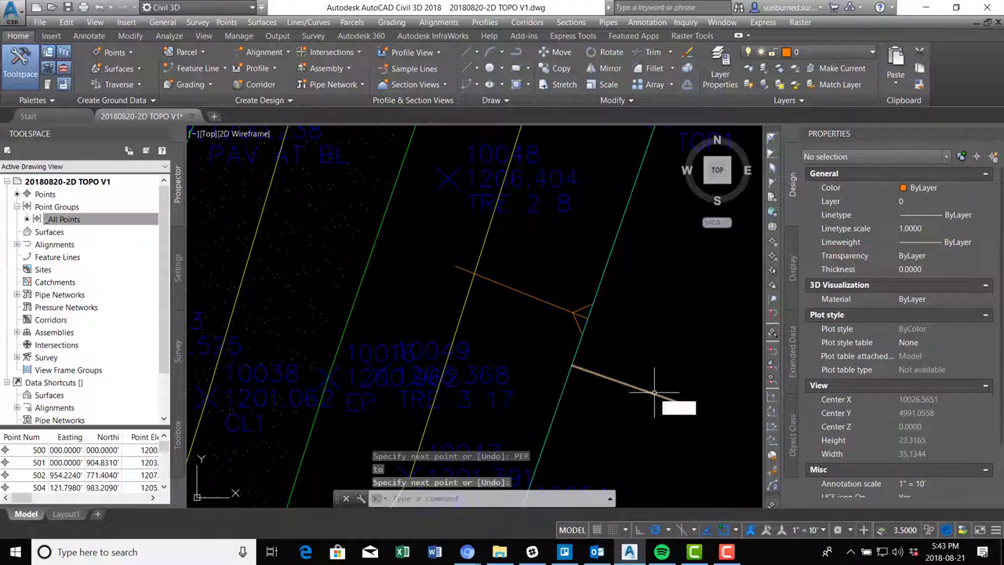
Step: Move the guide line from its eastern endpoint to the copied slope indicator's endpoint on the top of slope line
type("m")
key("Return")
left_click(672, 399)
left_click(694, 410)
key("Return")
left_click(683, 404)
scroll(620, 339, "up", 2)
key("Escape")
Step: Rotate the copied slope indicator's three lines about their endpoint on the top of slope line, referencing the shaft, to align with the perpendicular guide line
type("RO")
key("Return")
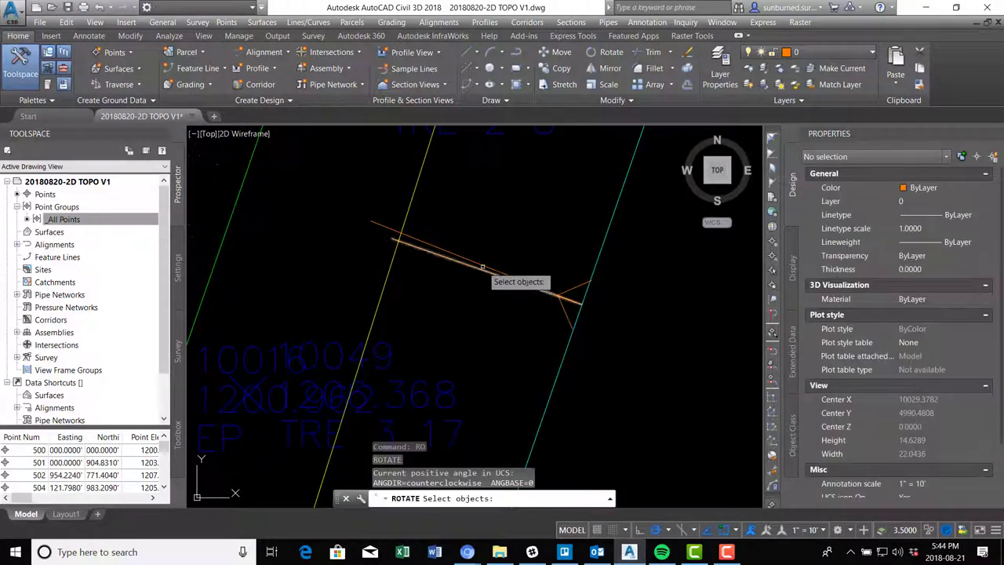
left_click(528, 284)
left_click(566, 312)
left_click(586, 284)
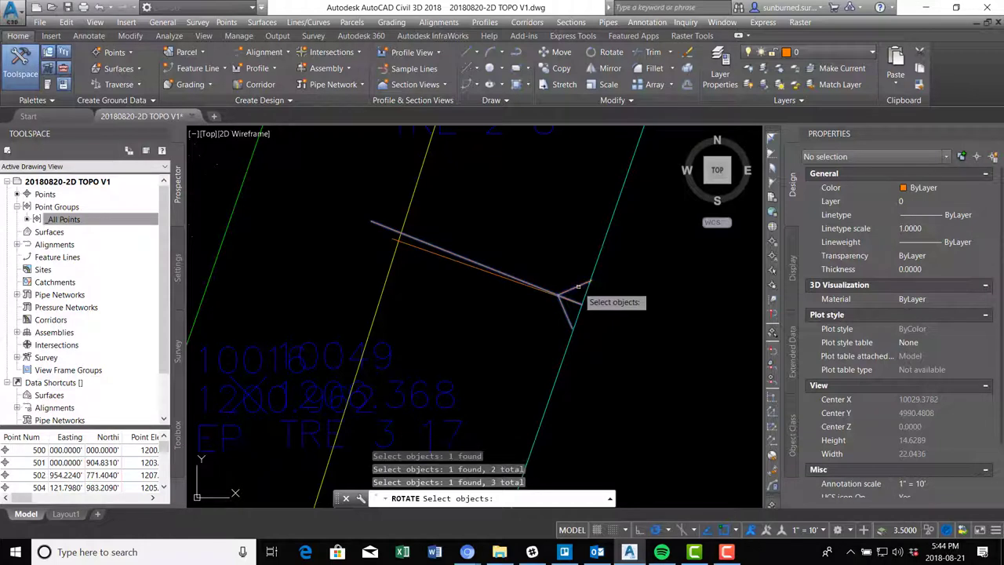
key("Return")
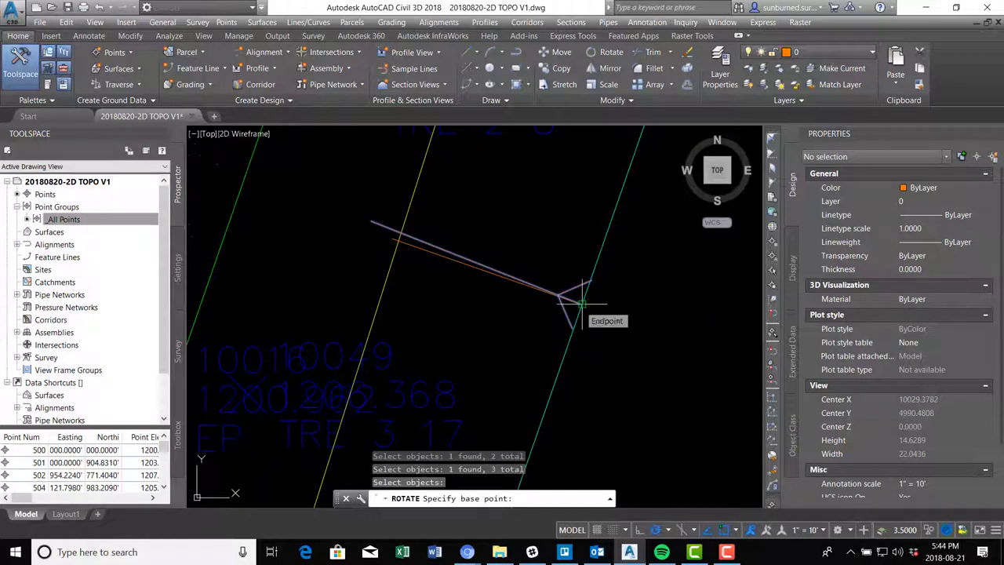
left_click(582, 302)
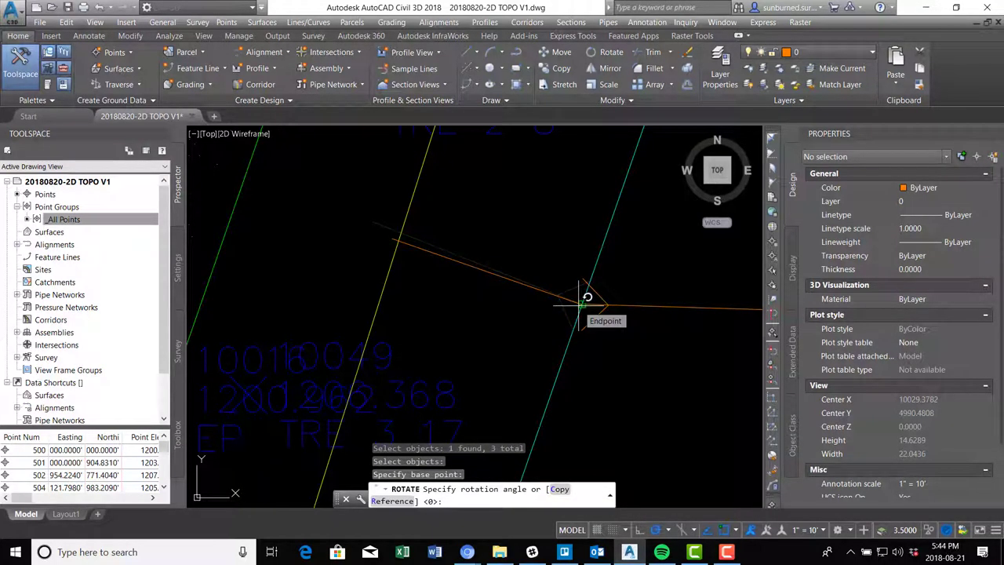
type("r")
key("Return")
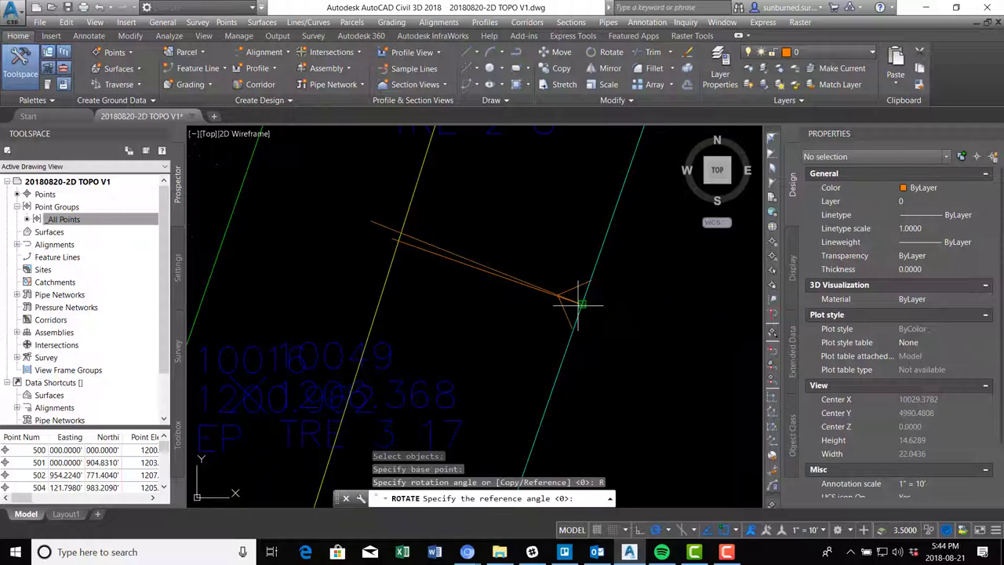
left_click(582, 303)
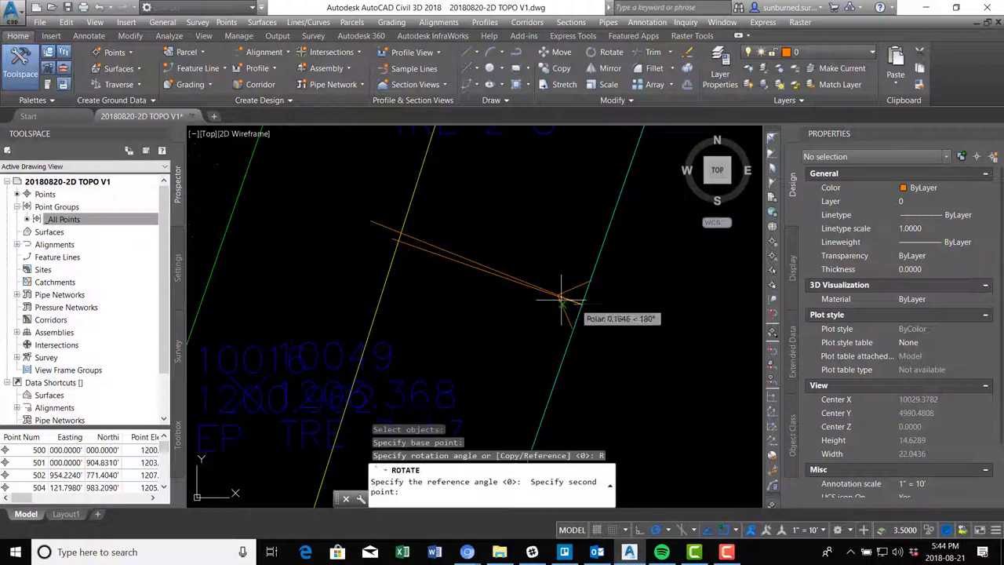
left_click(372, 221)
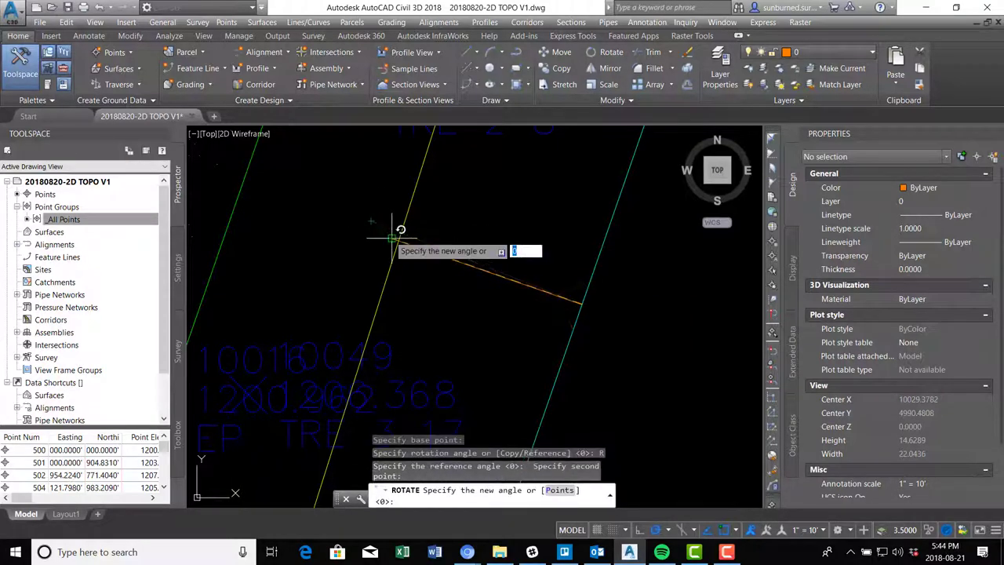
left_click(391, 236)
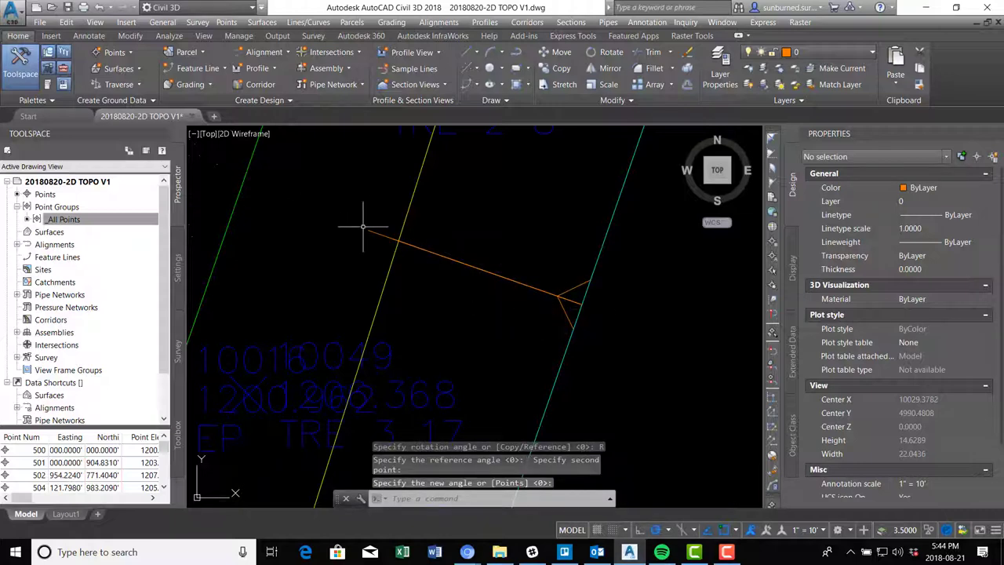
Step: Erase the rotated shaft overlapping the guide line and trim the remaining line at the toe of slope line
left_click(369, 235)
key("Delete")
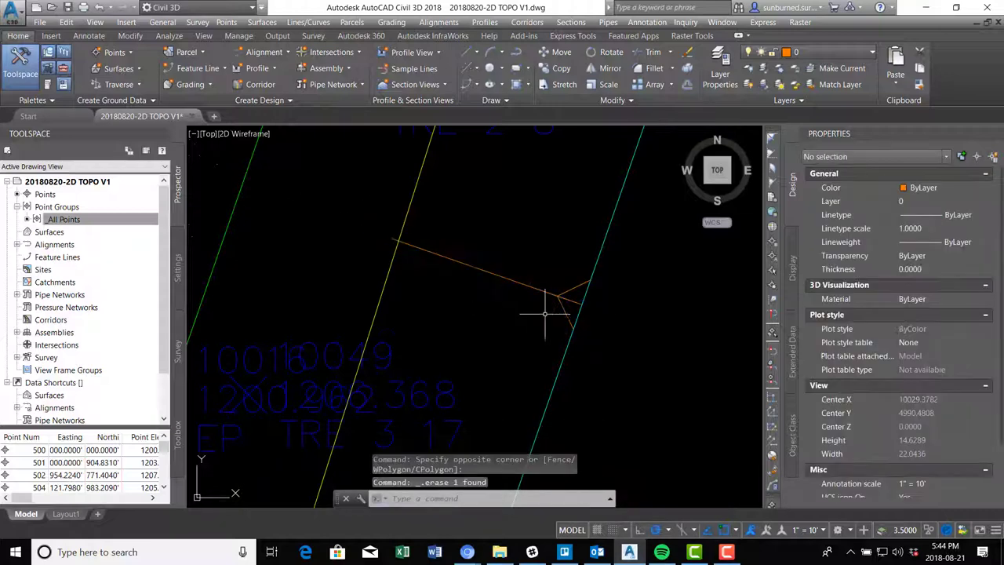
left_click(577, 300)
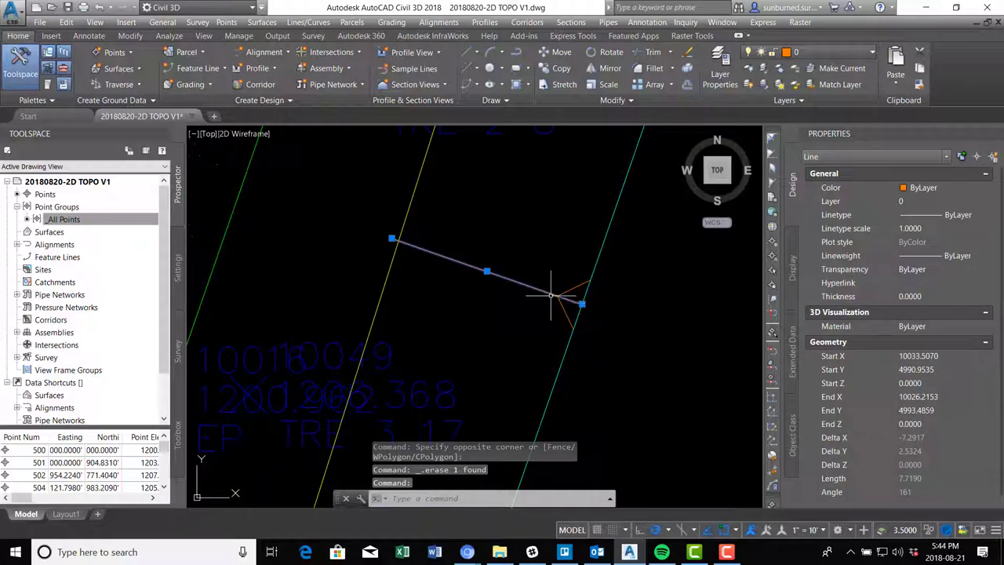
key("Escape")
type("tr")
key("Return")
left_click(390, 263)
key("Return")
key("Escape")
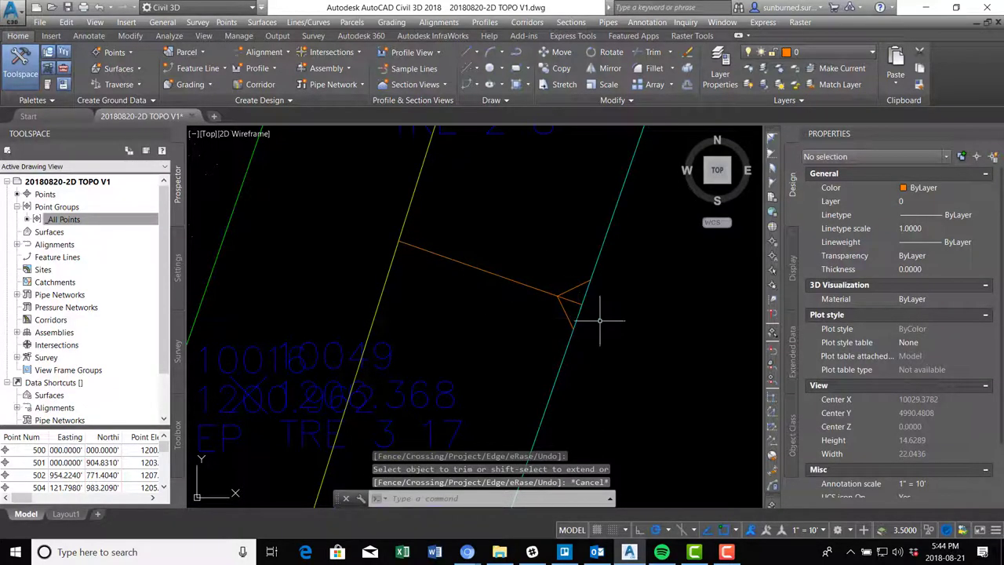
Step: Trim away the short stub between the second slope indicator's two arrowhead legs, up to the top of slope line
scroll(599, 320, "up", 4)
type("tr")
key("Return")
left_click(587, 280)
key("Return")
left_click(604, 314)
left_click(591, 308)
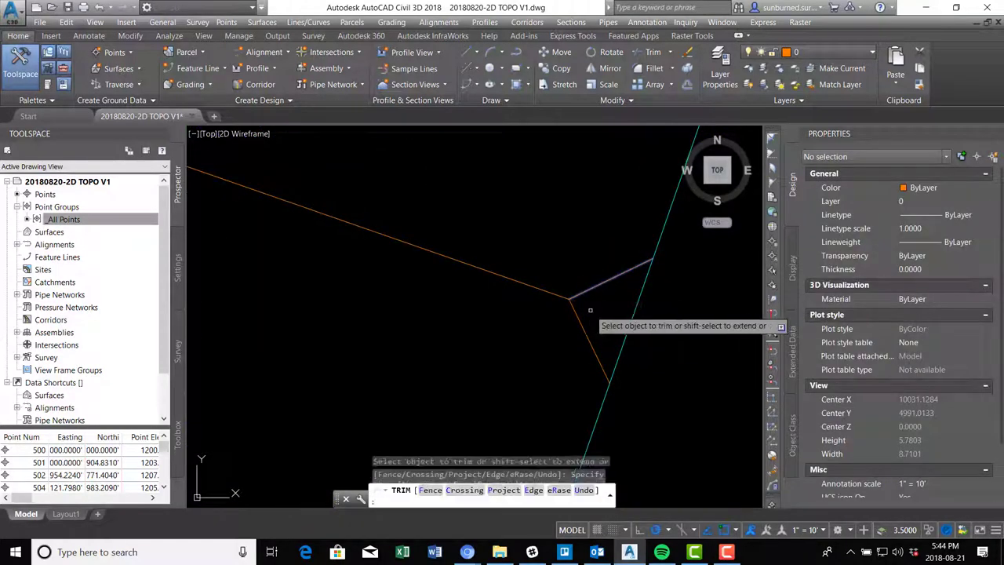
key("Escape")
Step: Copy the northern slope indicator's three lines from their endpoint on the top of slope line to the midpoint of the third segment south
scroll(609, 302, "down", 3)
middle_click_drag(609, 303, 605, 289)
scroll(616, 317, "down", 4)
scroll(636, 226, "down", 4)
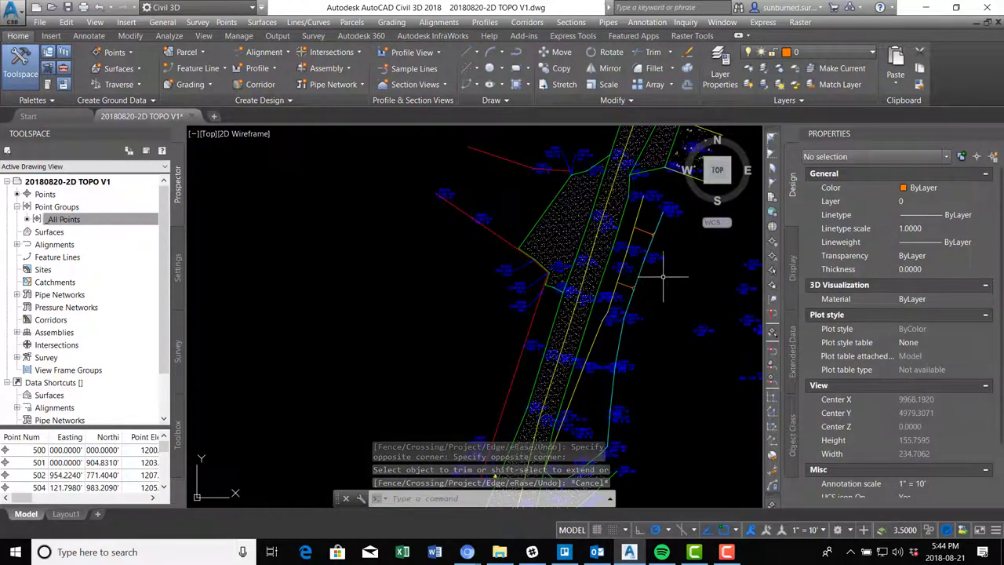
type("co")
key("Return")
scroll(675, 251, "up", 6)
scroll(549, 212, "up", 3)
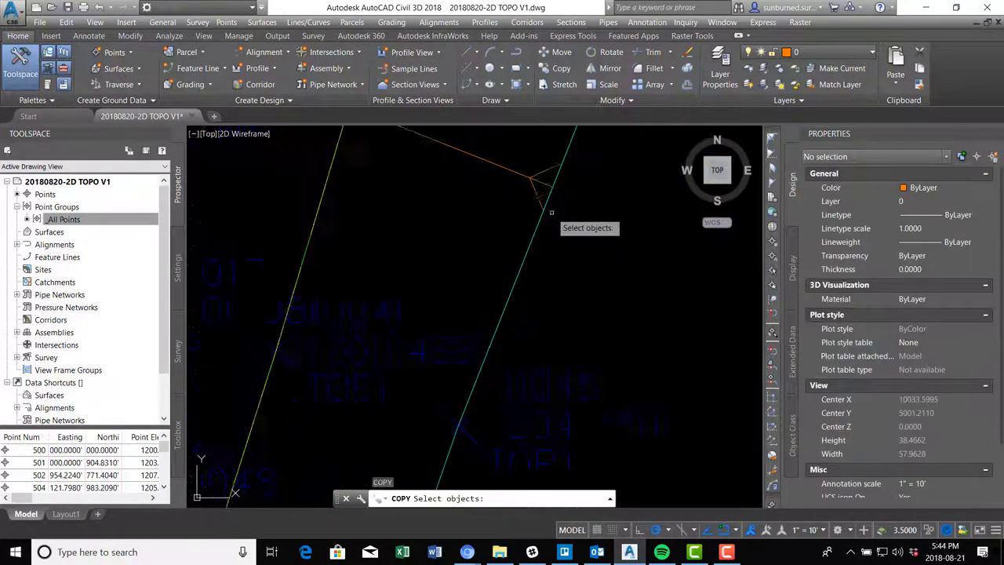
left_click(540, 181)
left_click(505, 153)
key("Return")
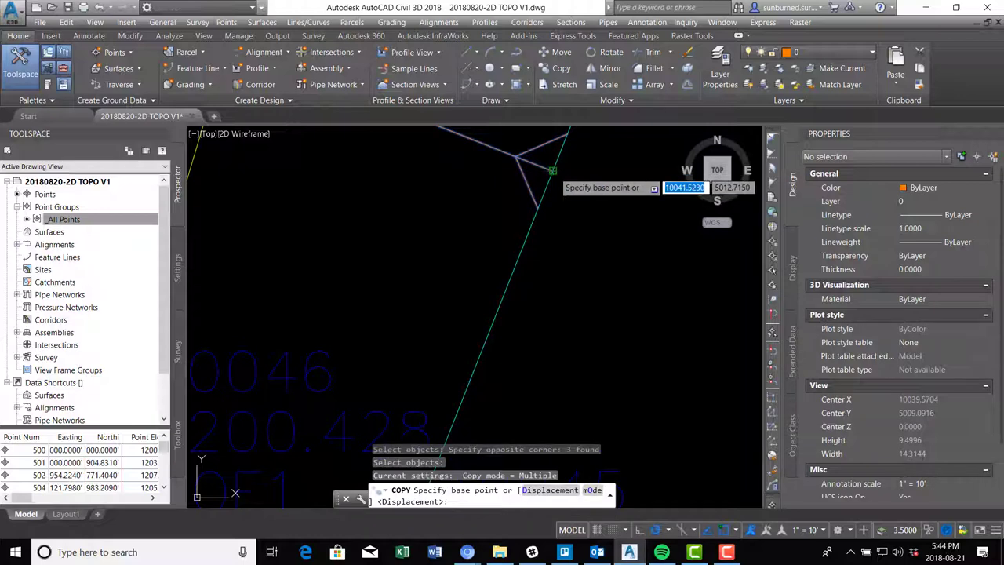
left_click(546, 165)
scroll(547, 172, "down", 5)
scroll(549, 357, "up", 6)
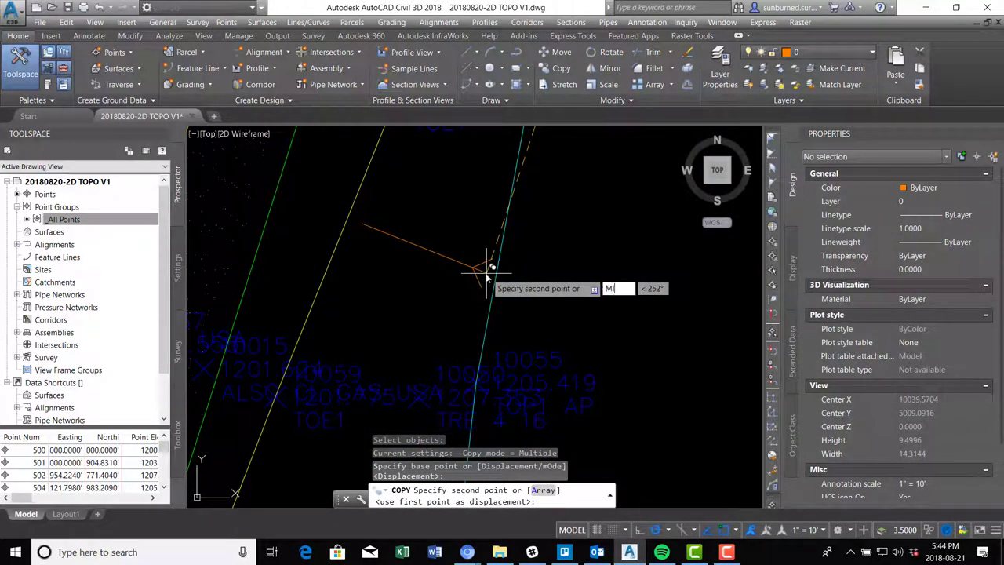
key("Return")
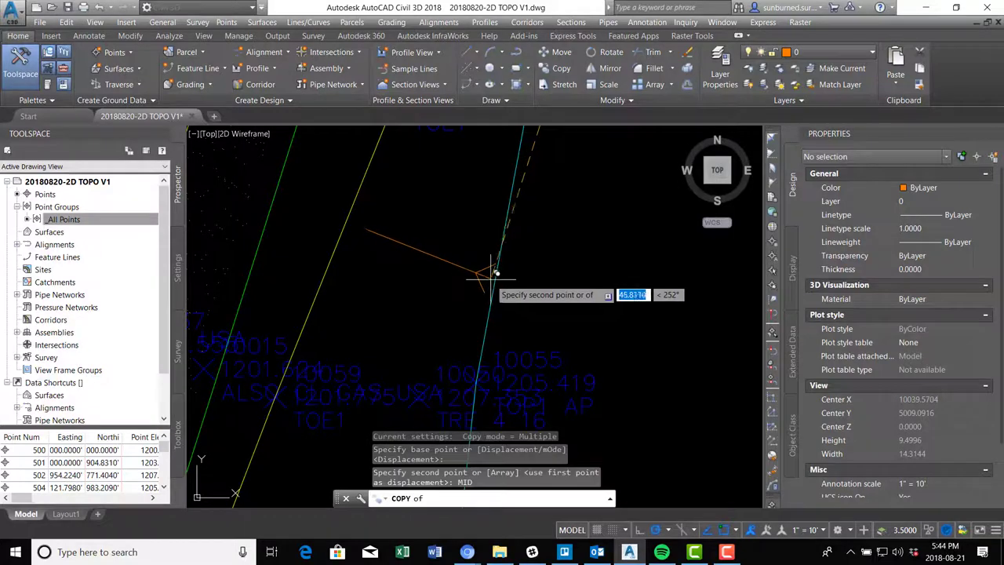
left_click(506, 229)
key("Escape")
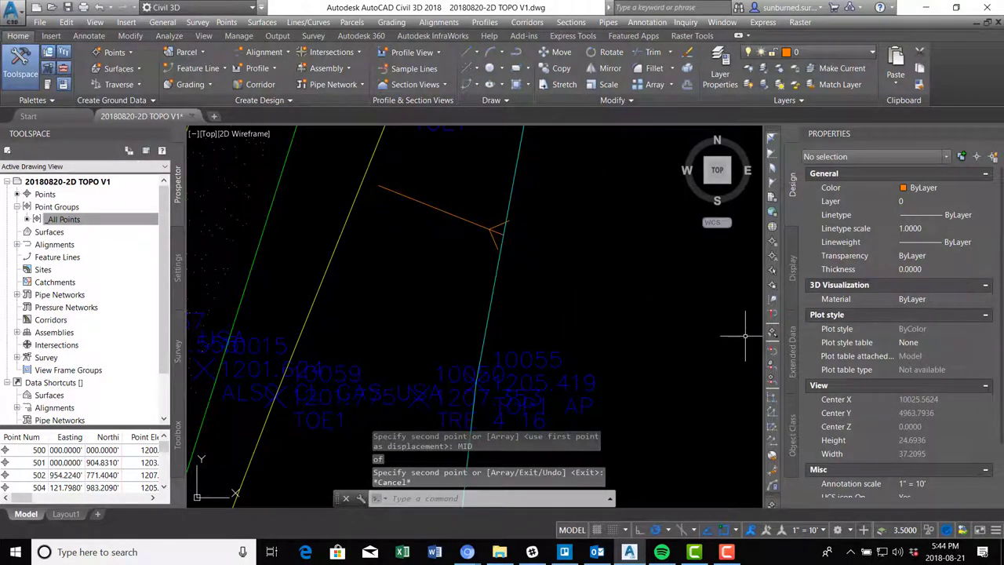
Step: Draw a guide line from a point east of the top of slope line, perpendicular to that line's third segment
type("l")
key("Return")
left_click(606, 306)
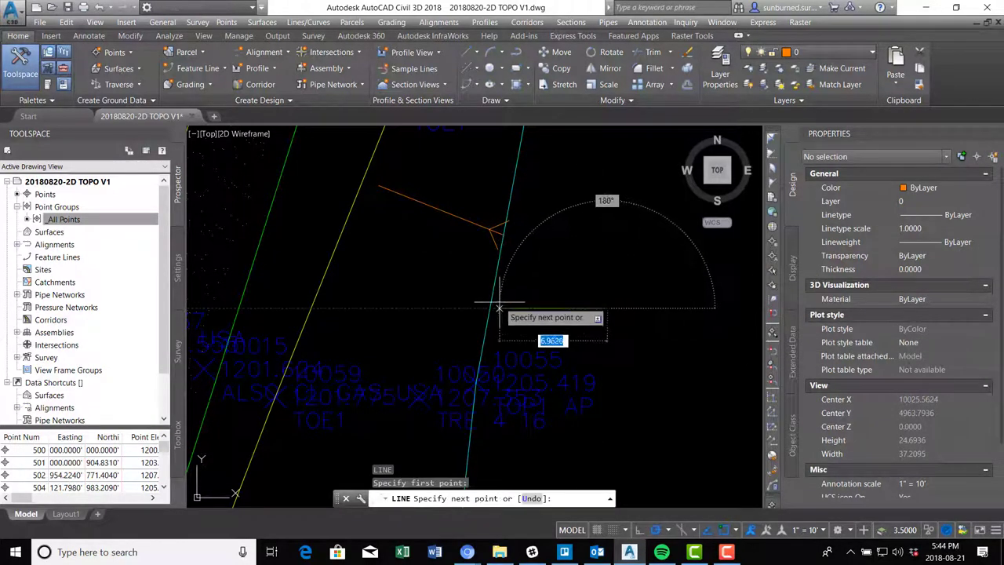
type("PER")
key("Return")
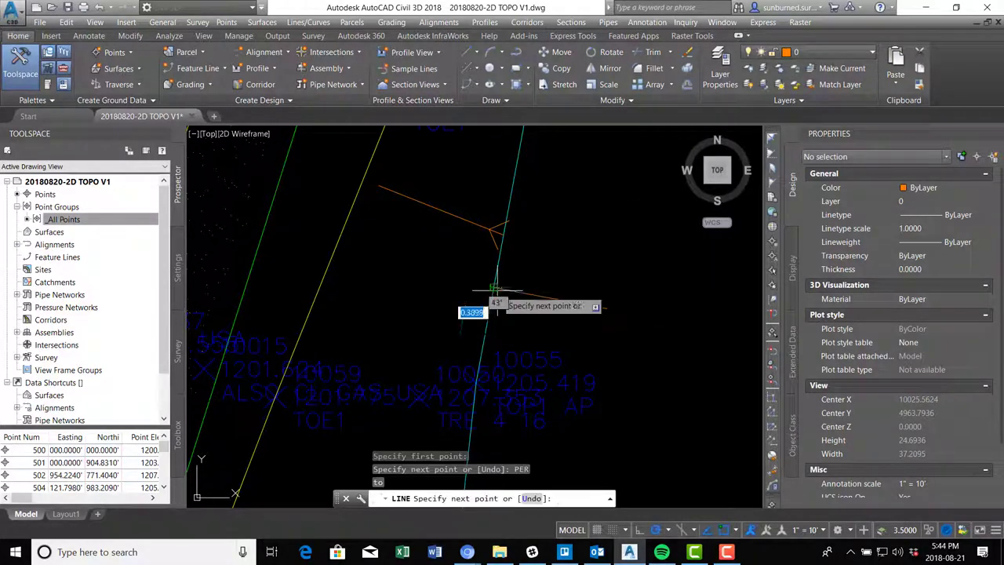
left_click(496, 290)
key("Return")
Step: Move the new guide line from its eastern endpoint to the third slope indicator's endpoint on the top of slope line
type("m")
key("Return")
left_click(613, 306)
left_click(526, 287)
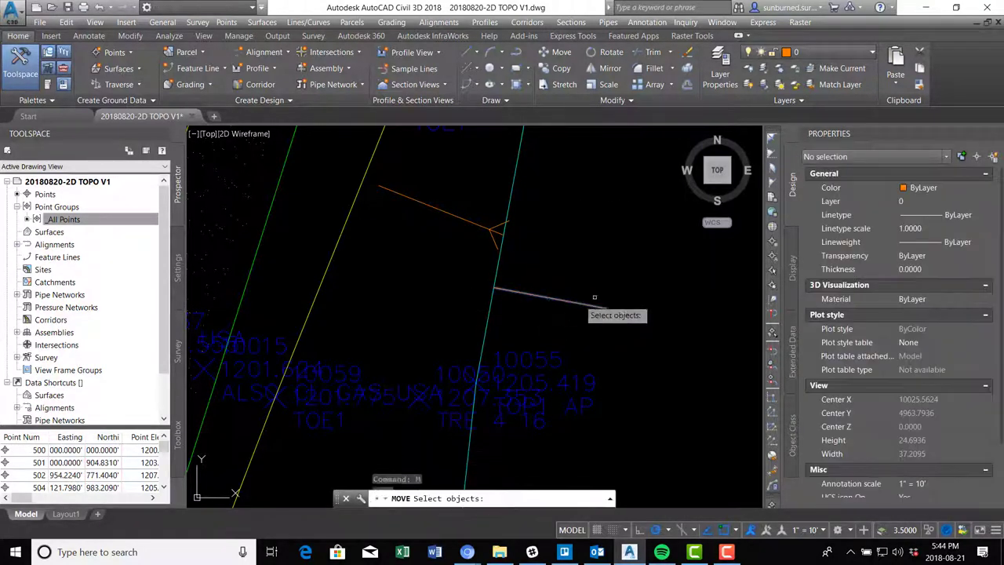
key("Return")
left_click(607, 307)
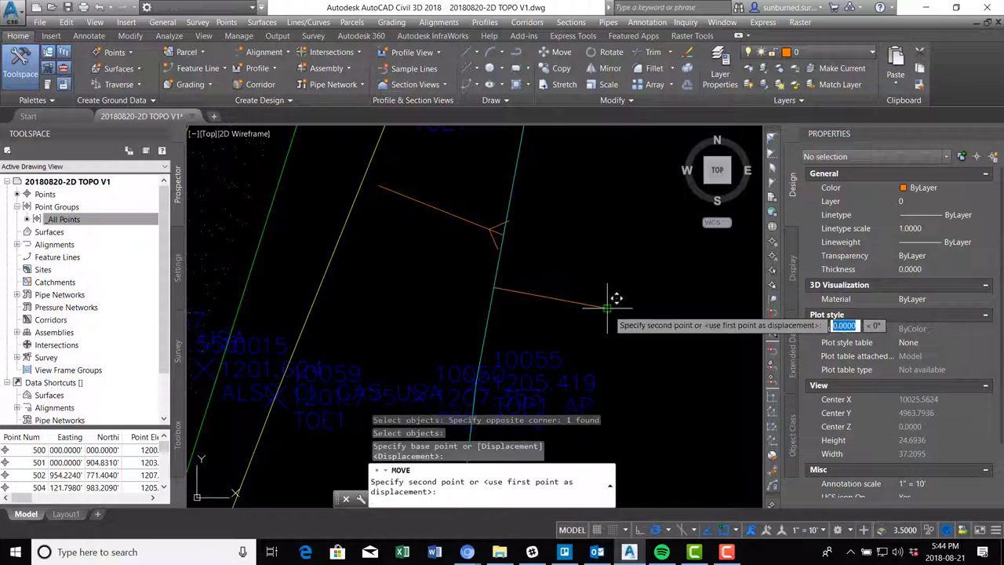
left_click(494, 231)
key("Escape")
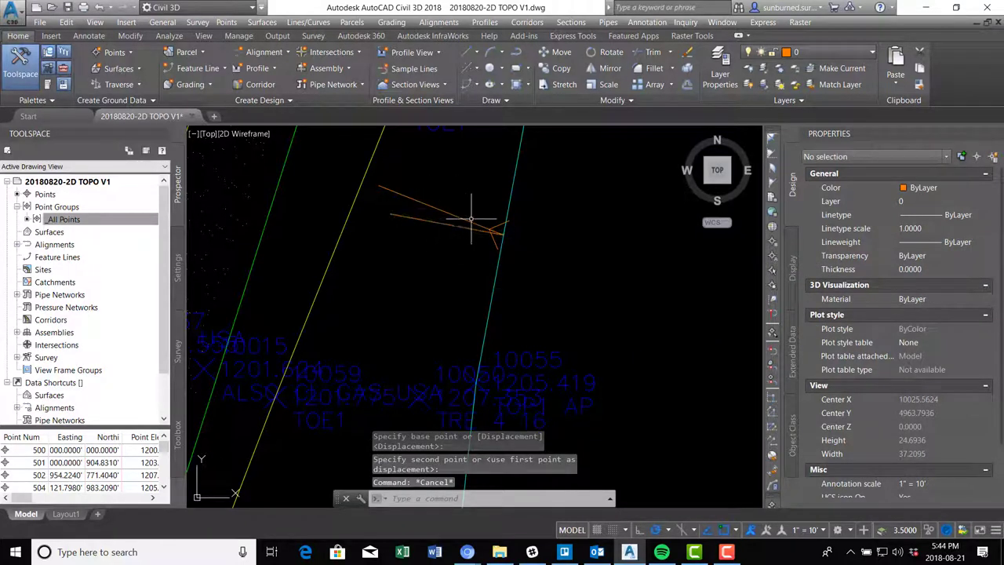
Step: Rotate the third slope indicator's three lines about their endpoint on the top of slope line, by reference, onto the new guide line
type("RO")
key("Return")
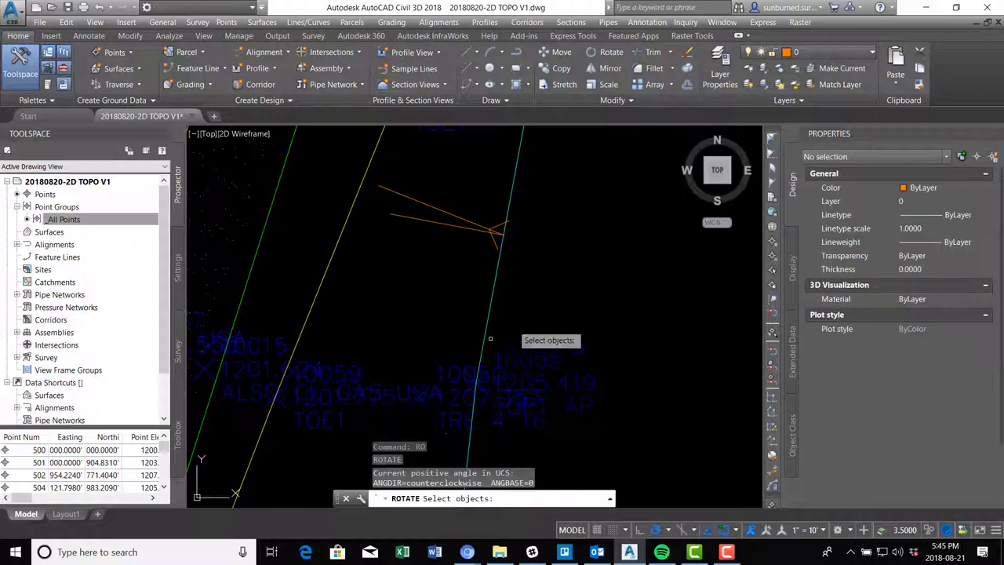
left_click(476, 225)
left_click(495, 228)
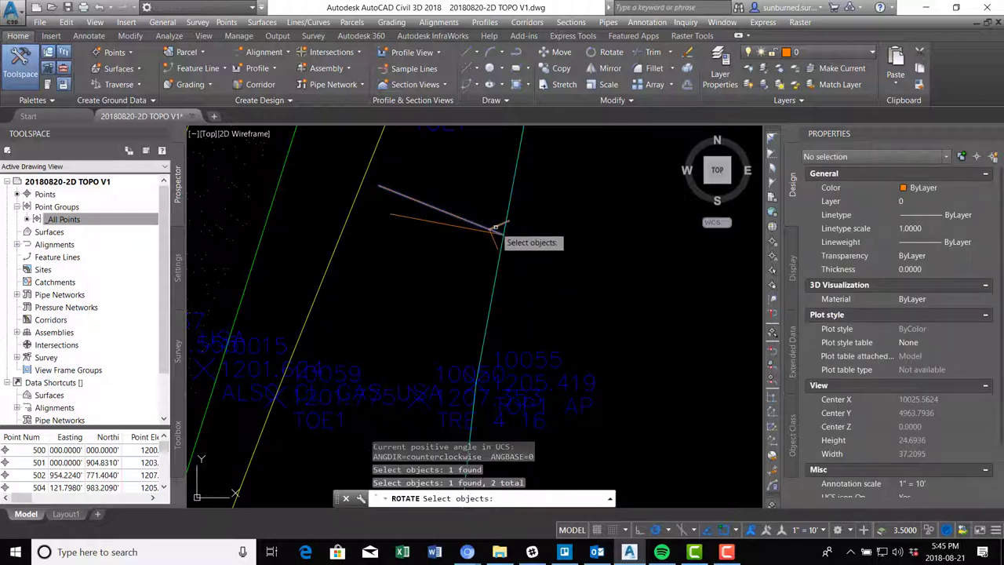
left_click(494, 240)
key("Return")
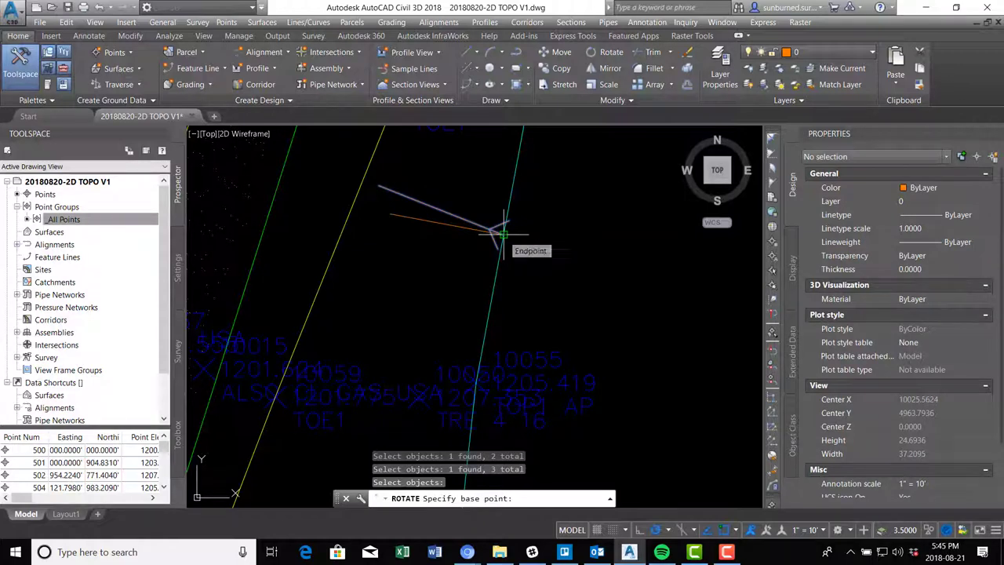
left_click(503, 234)
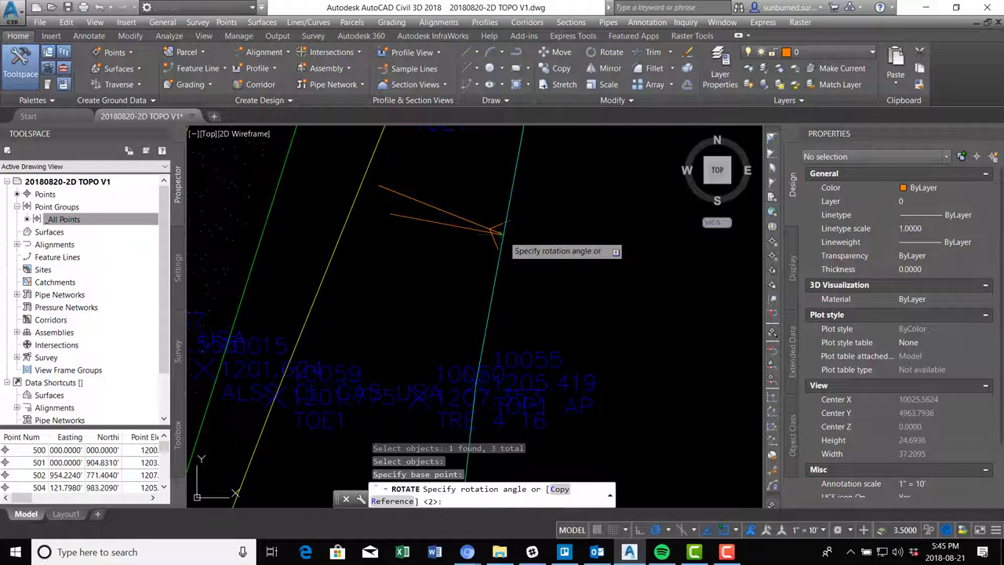
type("R")
key("Return")
left_click(503, 233)
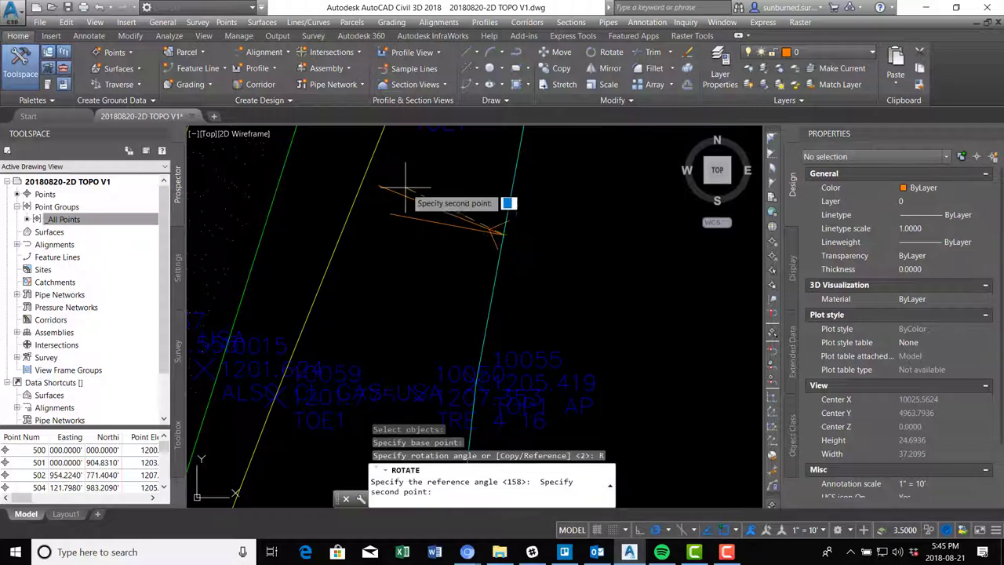
left_click(379, 185)
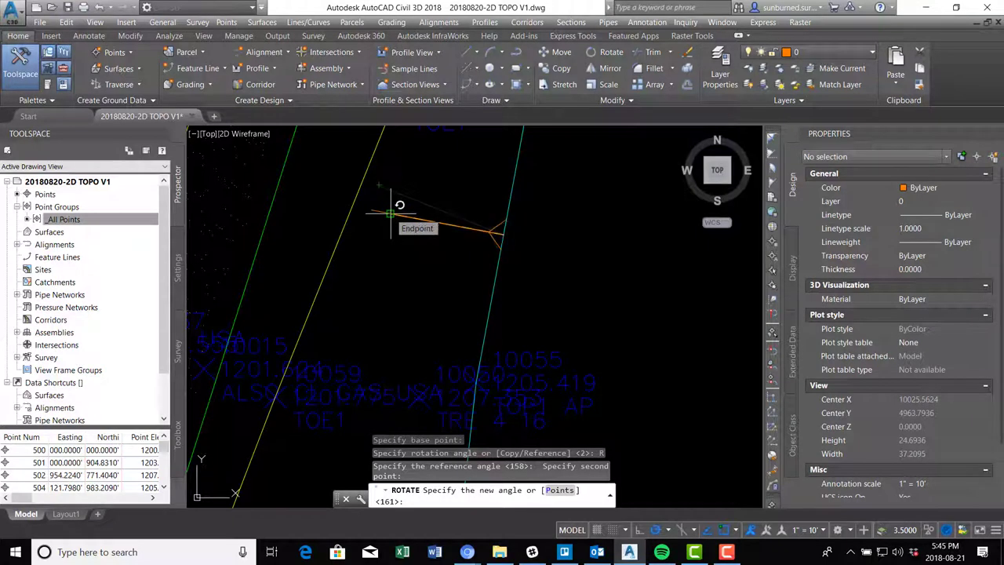
left_click(390, 212)
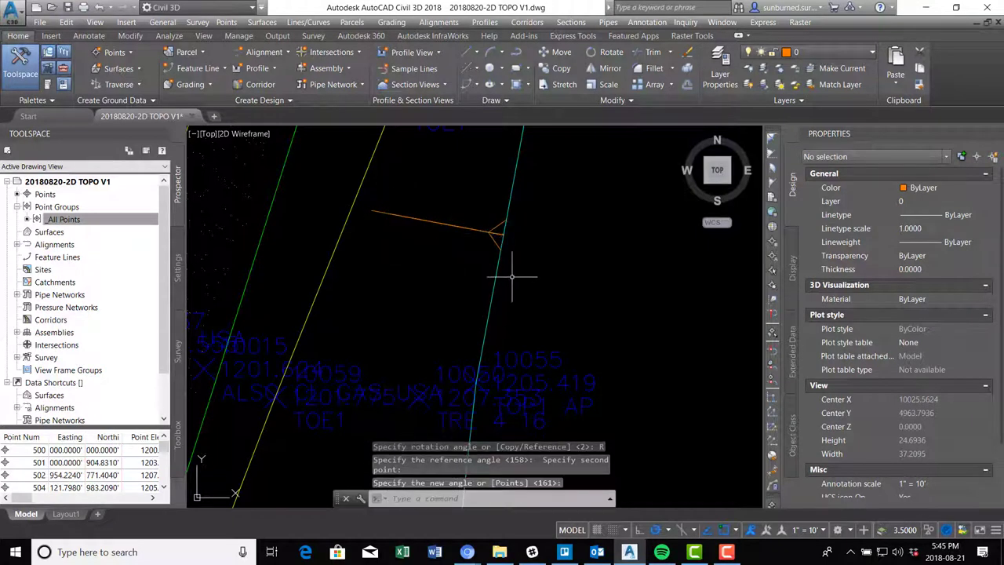
Step: Erase the guide line under the third slope indicator and extend the indicator's shaft to the toe of slope line
left_click(493, 231)
key("Delete")
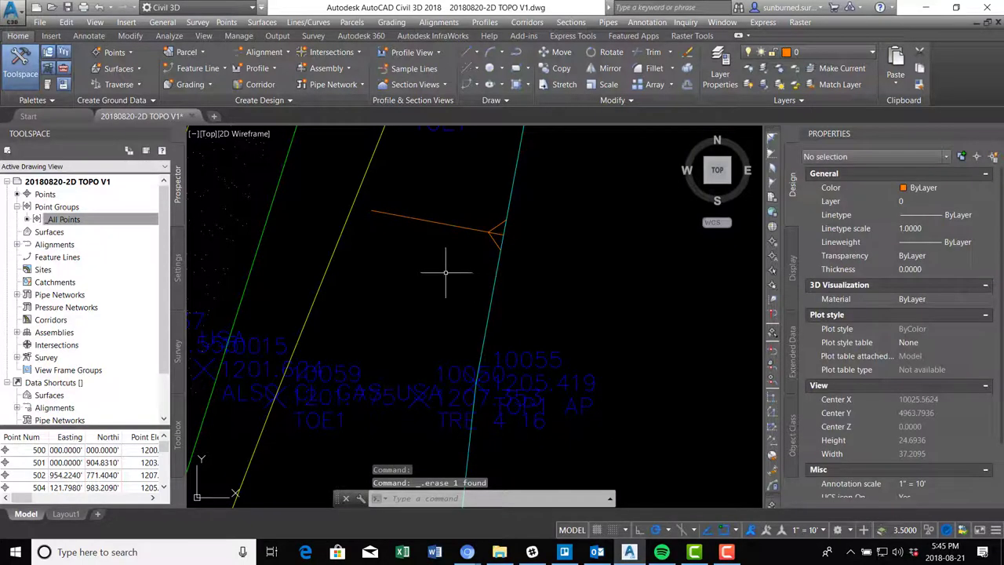
key("Return")
left_click(390, 258)
left_click(322, 233)
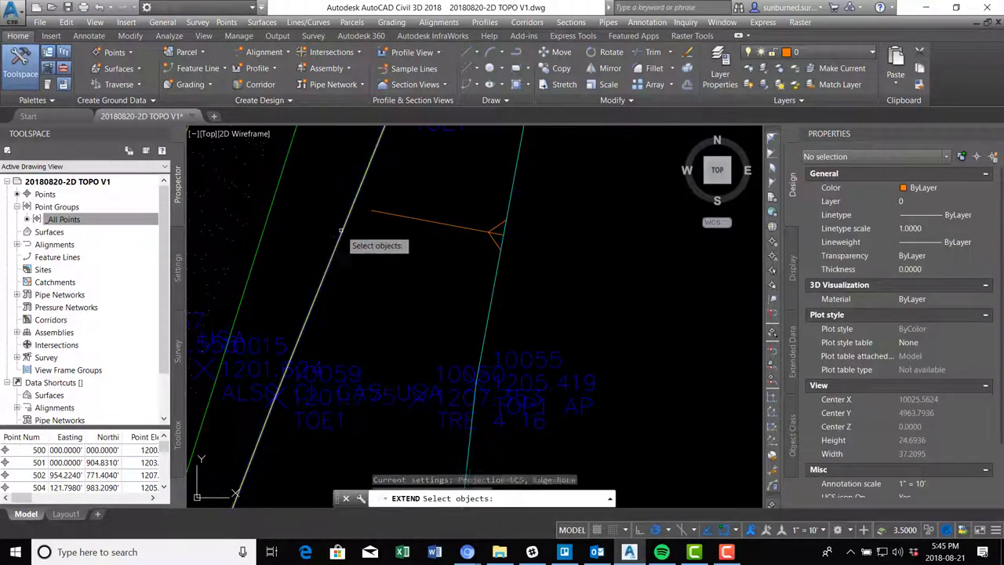
key("Return")
left_click(390, 214)
key("Escape")
Step: Trim away the short stub between the third slope indicator's arrowhead legs, using the legs as cutting edges
type("TR")
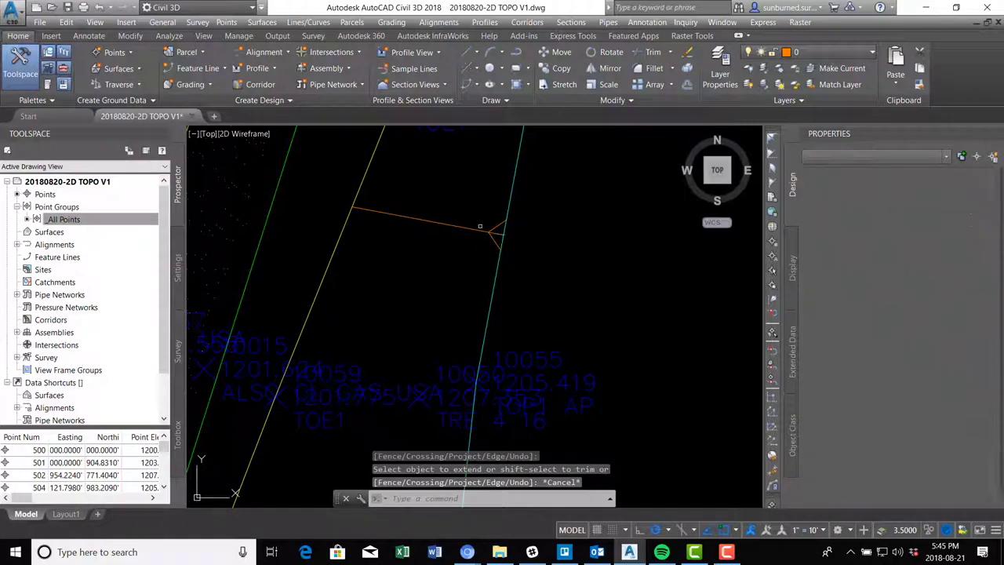
key("Return")
left_click(496, 228)
left_click(491, 231)
left_click(484, 237)
left_click(495, 242)
key("Return")
left_click(499, 233)
key("Escape")
scroll(524, 249, "down", 8)
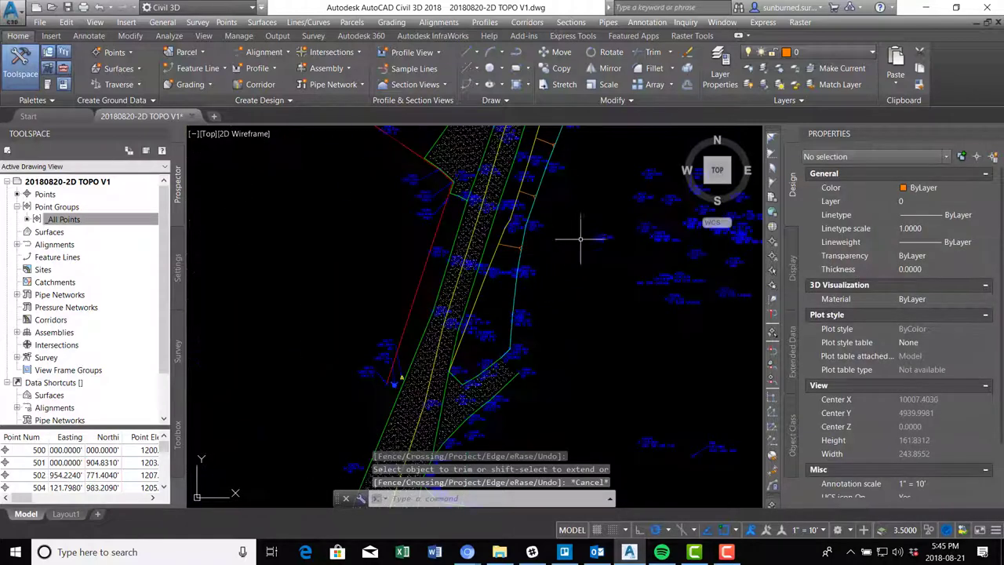
key("Escape")
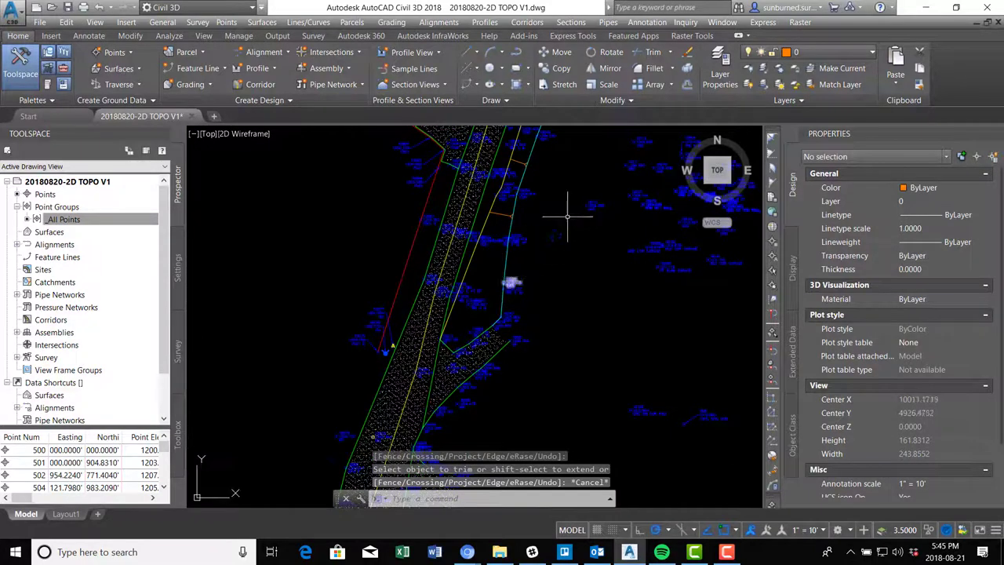
Step: Copy the northernmost slope indicator's three lines from their endpoint on the top of slope line to the midpoint of the segment south of the third indicator
middle_click_drag(567, 216, 549, 280)
type("co")
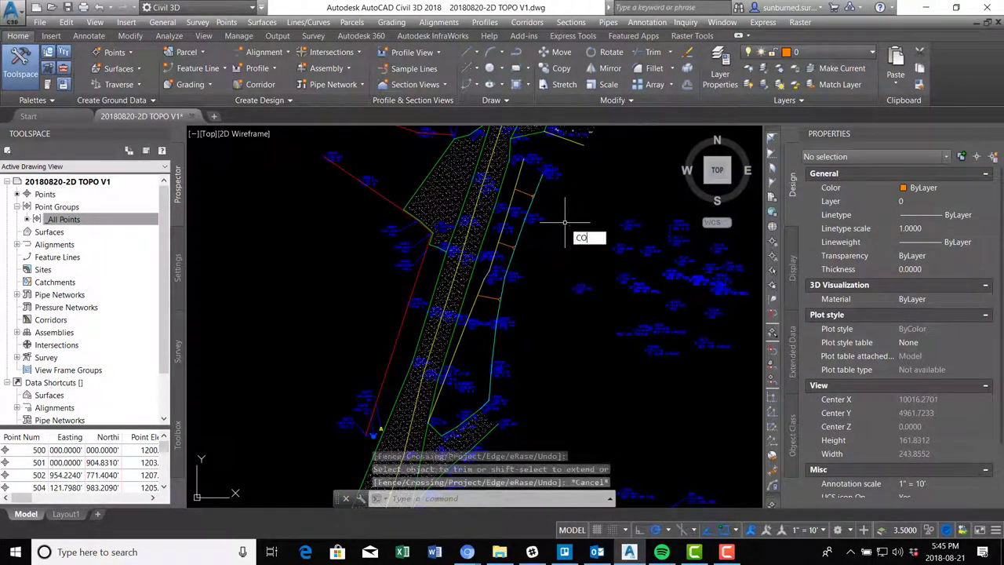
key("Return")
scroll(561, 212, "up", 10)
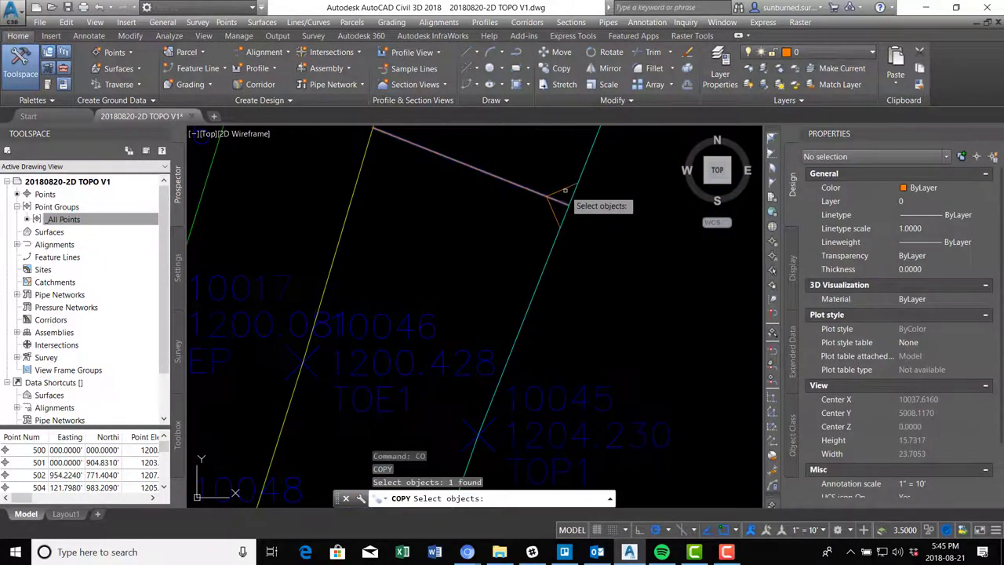
left_click(546, 211)
left_click(554, 192)
key("Return")
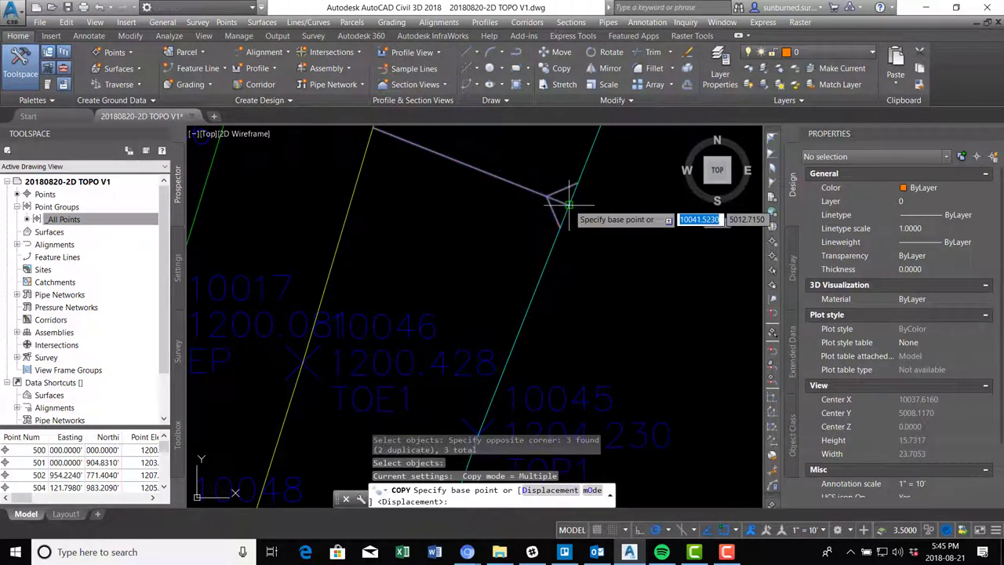
left_click(561, 194)
scroll(572, 251, "down", 5)
scroll(541, 339, "up", 3)
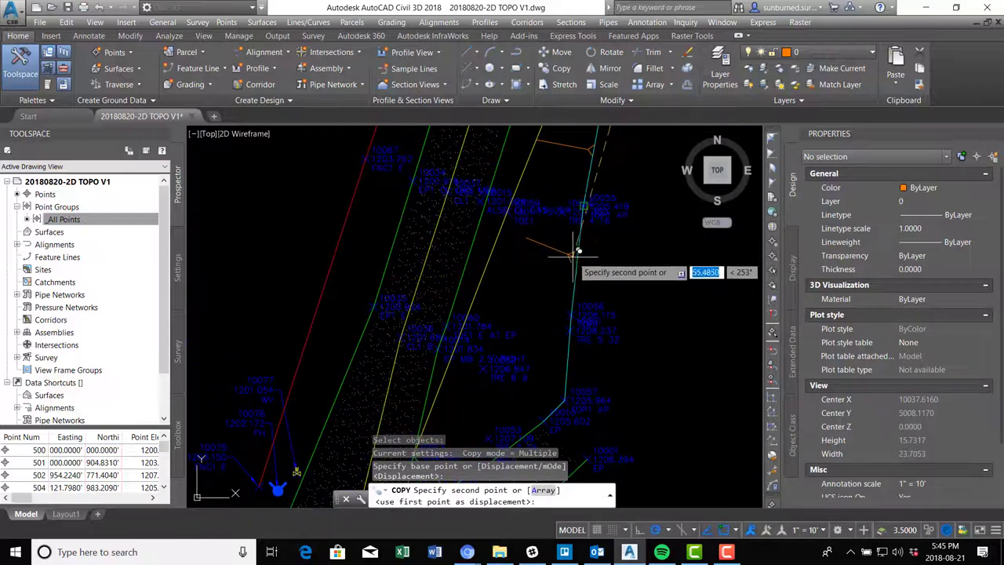
type("MID")
key("Return")
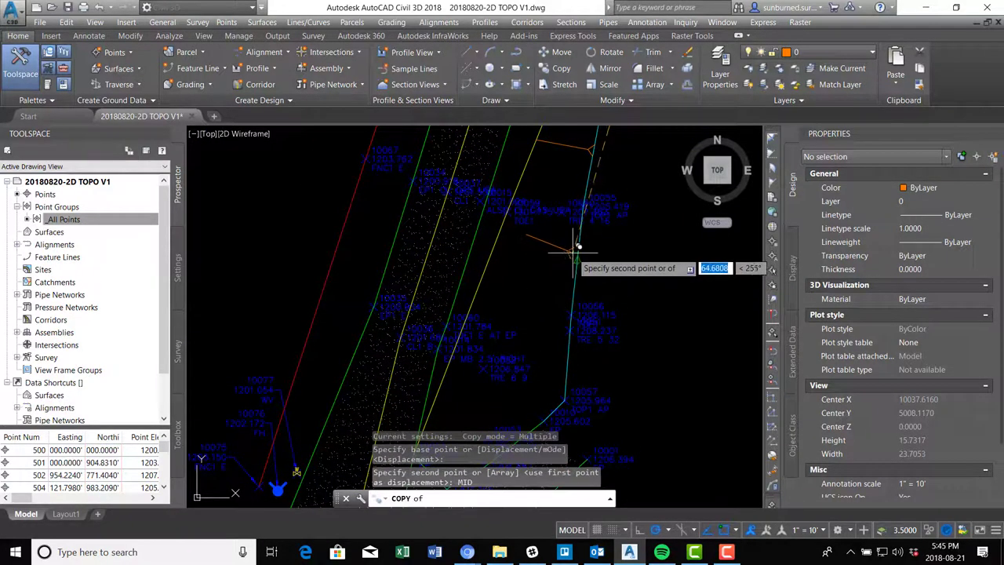
left_click(581, 256)
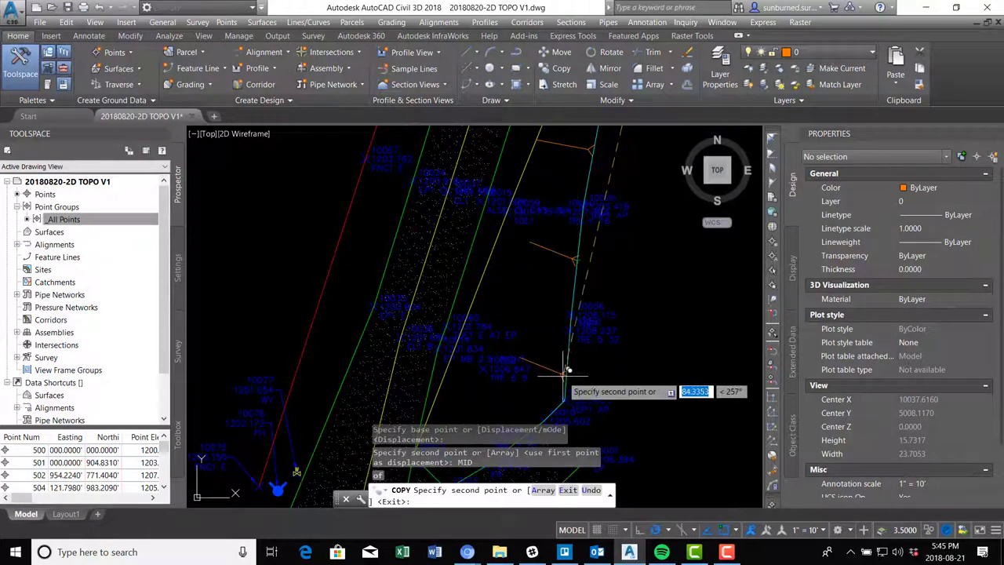
Step: Place another copy of the slope indicator at the midpoint of the following top of slope segment to the south
type("MID")
key("Return")
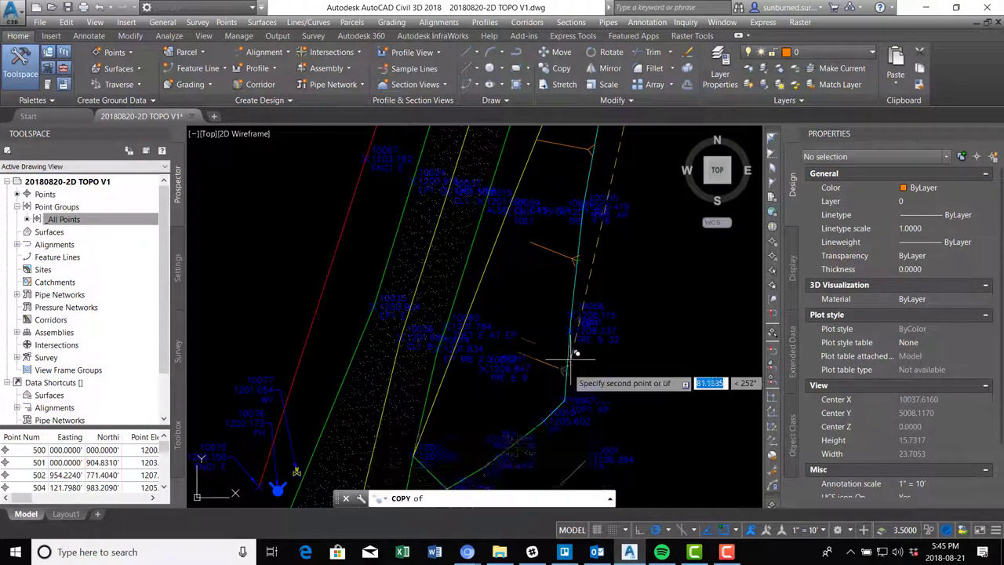
left_click(568, 357)
type("MID")
key("Return")
left_click(553, 414)
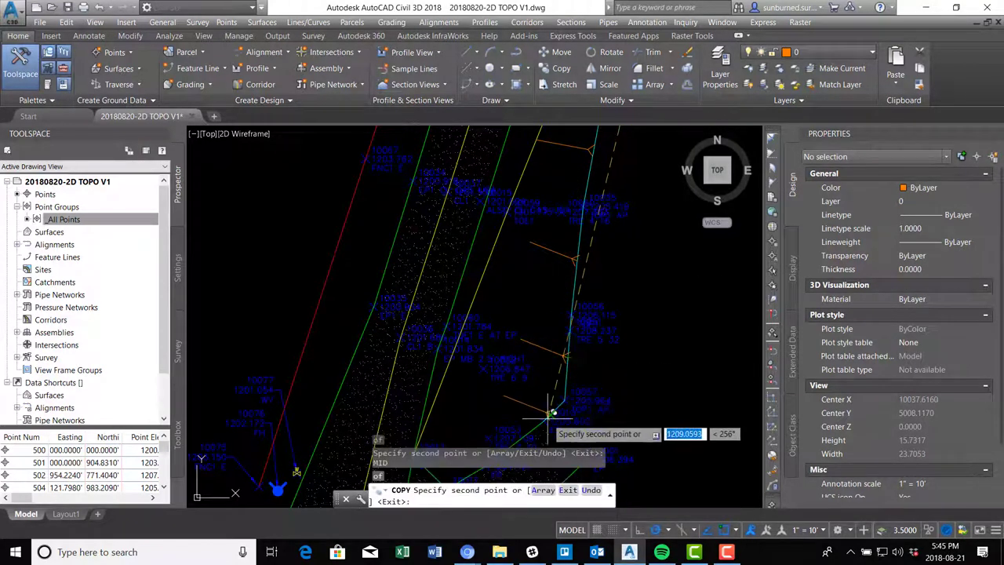
key("Escape")
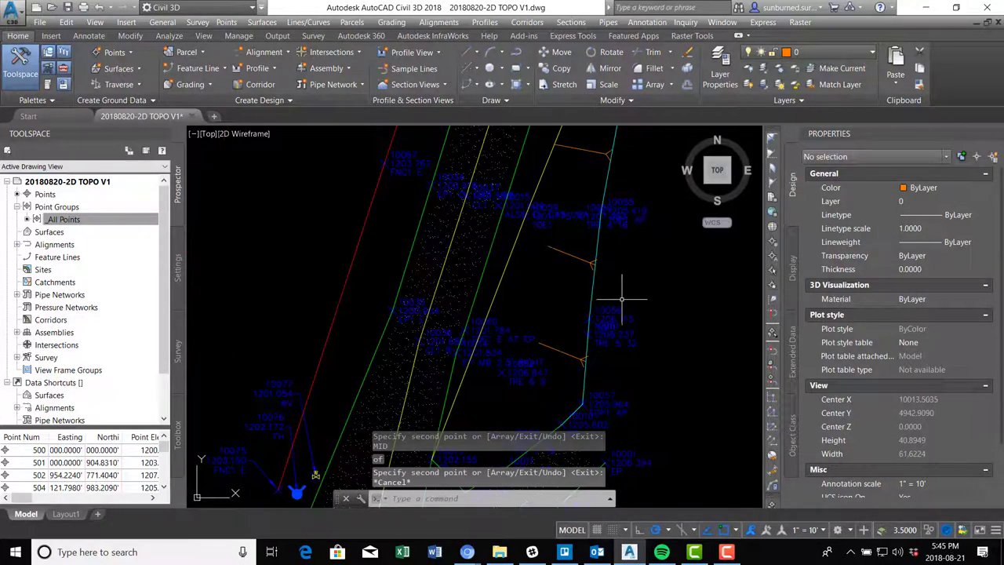
Step: Draw a guide line from east of the fourth slope indicator perpendicular to its top of slope segment
type("L")
key("Return")
left_click(707, 297)
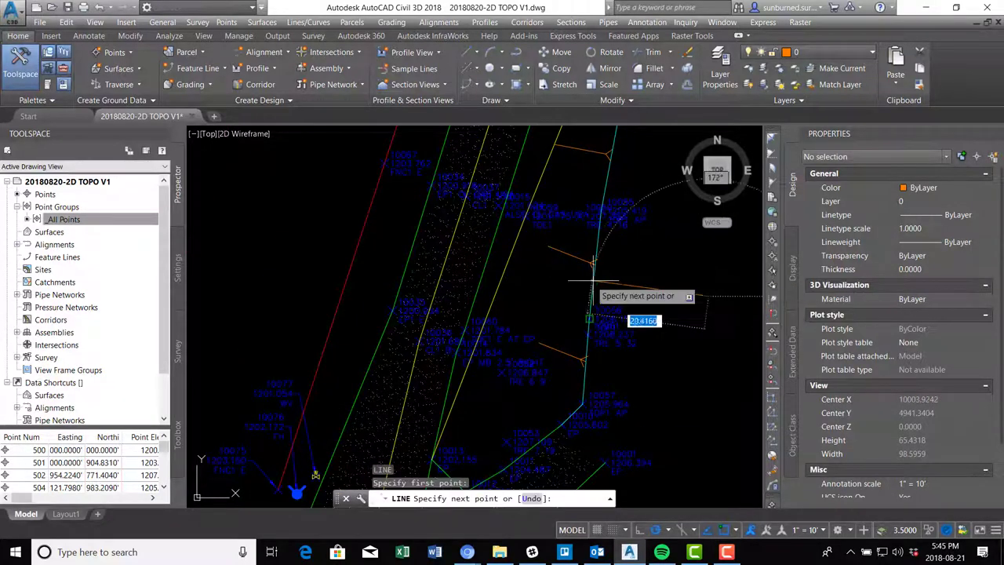
type("PER")
key("Return")
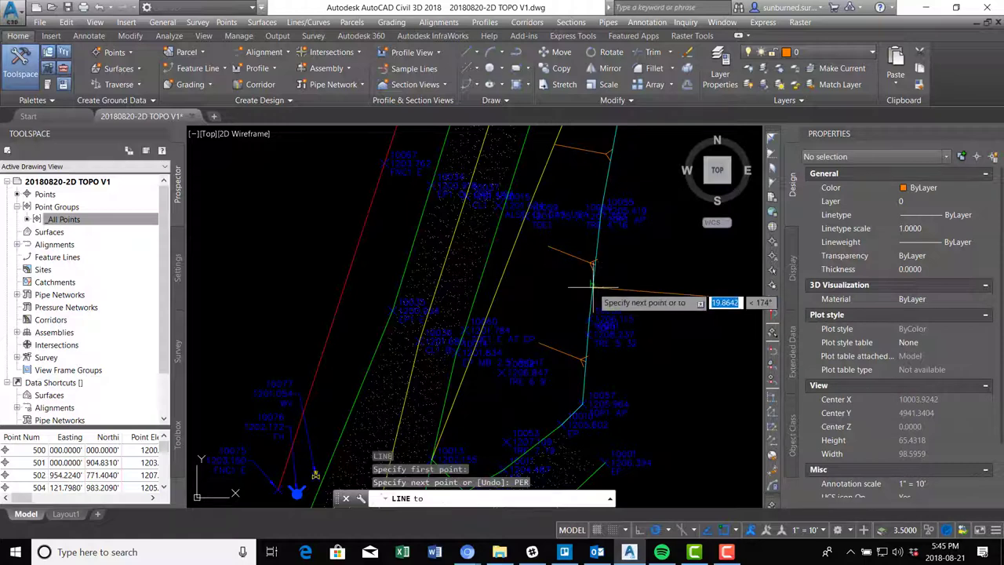
left_click(594, 285)
key("Return")
Step: Move the guide line from its eastern endpoint to the fourth slope indicator's endpoint on the top of slope line
type("M")
key("Return")
left_click(700, 312)
left_click(679, 290)
key("Return")
left_click(707, 297)
scroll(701, 281, "up", 6)
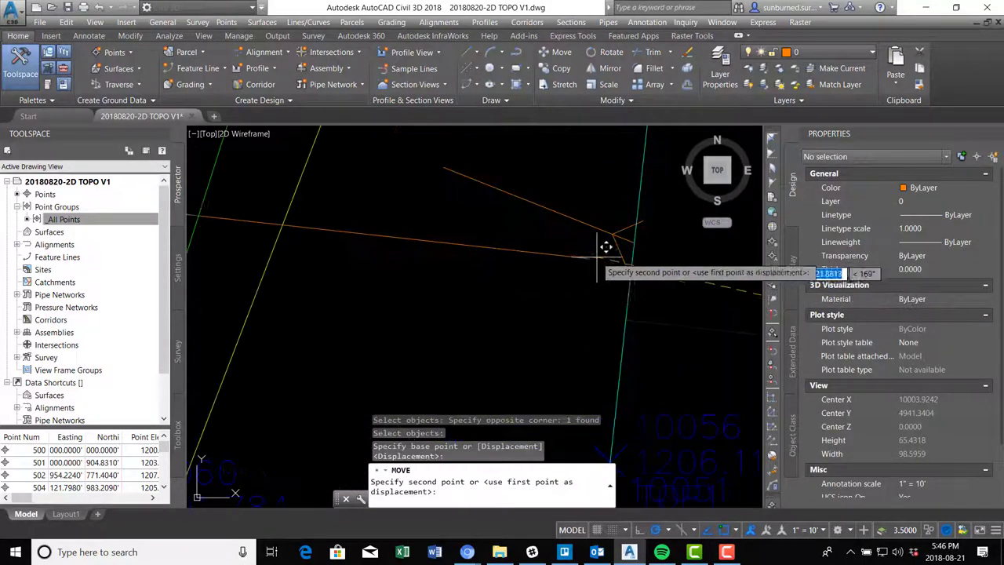
key("Escape")
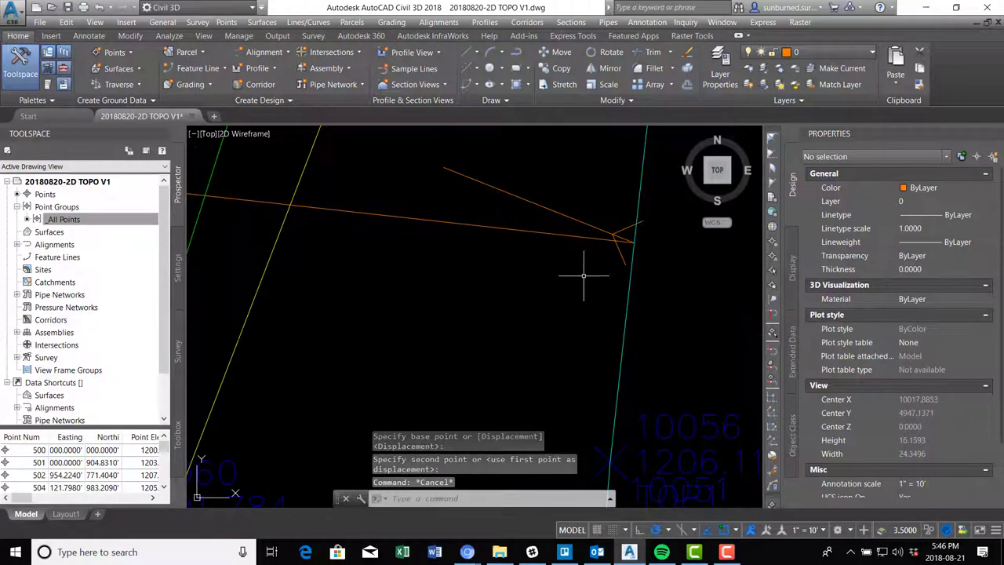
Step: Rotate the fourth slope indicator's three lines about their endpoint on the top of slope line, by reference, onto the guide line
type("ro")
key("Return")
left_click(616, 231)
left_click(623, 224)
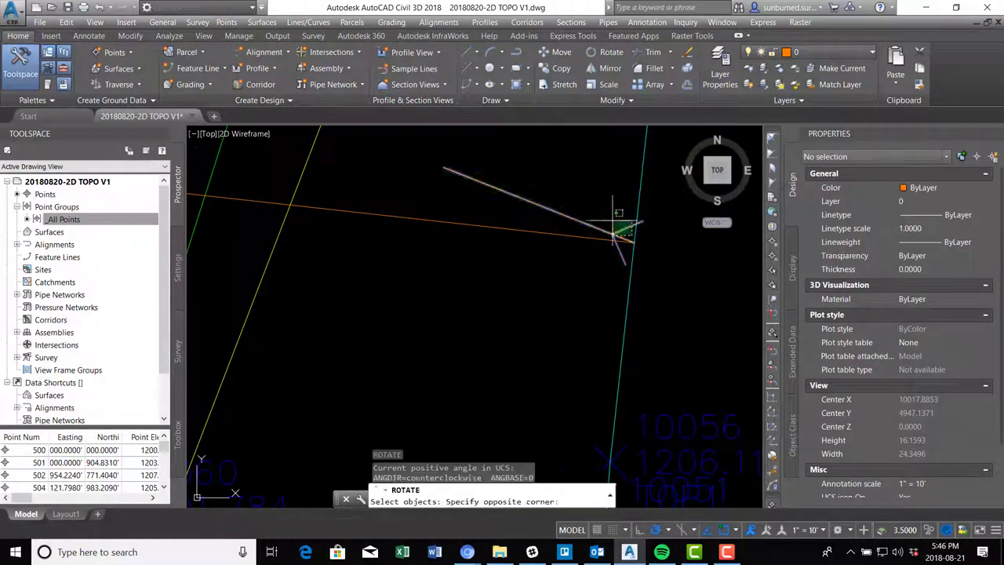
left_click(598, 228)
key("Return")
left_click(632, 237)
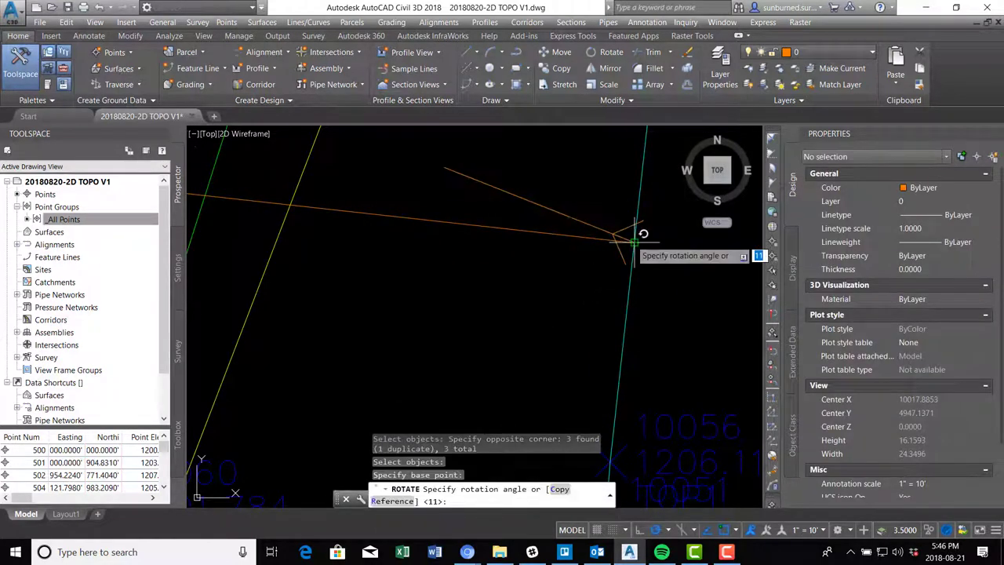
type("r")
key("Return")
left_click(632, 240)
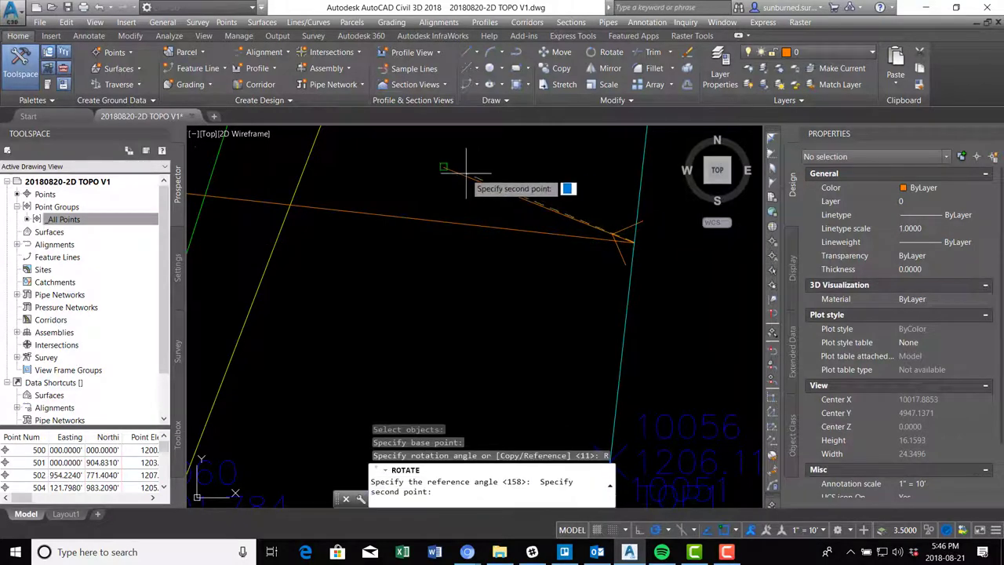
left_click(449, 168)
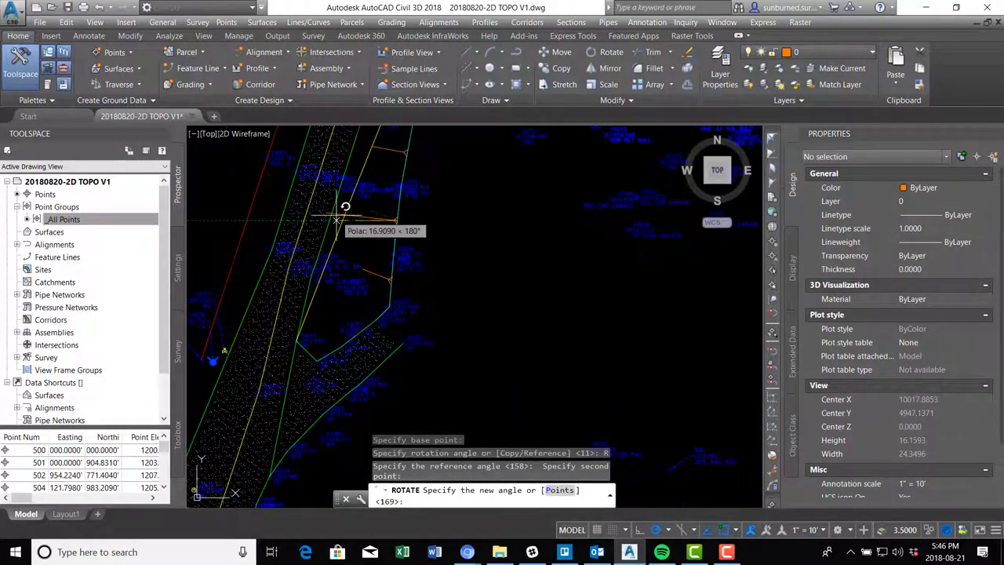
left_click(336, 214)
key("Escape")
Step: Erase the guide line under the fourth slope indicator and extend the indicator's shaft to the toe of slope line
left_click(359, 219)
left_click(340, 209)
key("Delete")
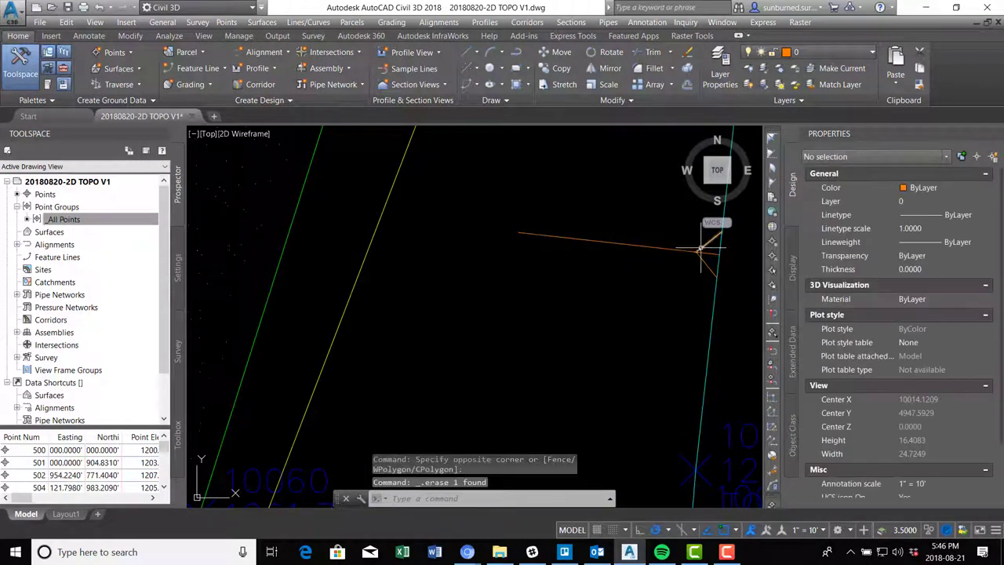
type("EX")
key("Return")
left_click(435, 356)
left_click(337, 269)
key("Return")
left_click(544, 231)
left_click(507, 254)
key("Escape")
Step: Trim away the short stub between the fourth slope indicator's arrowhead legs, using the legs as cutting edges
middle_click_drag(674, 276, 578, 327)
type("TR")
key("Return")
left_click(614, 310)
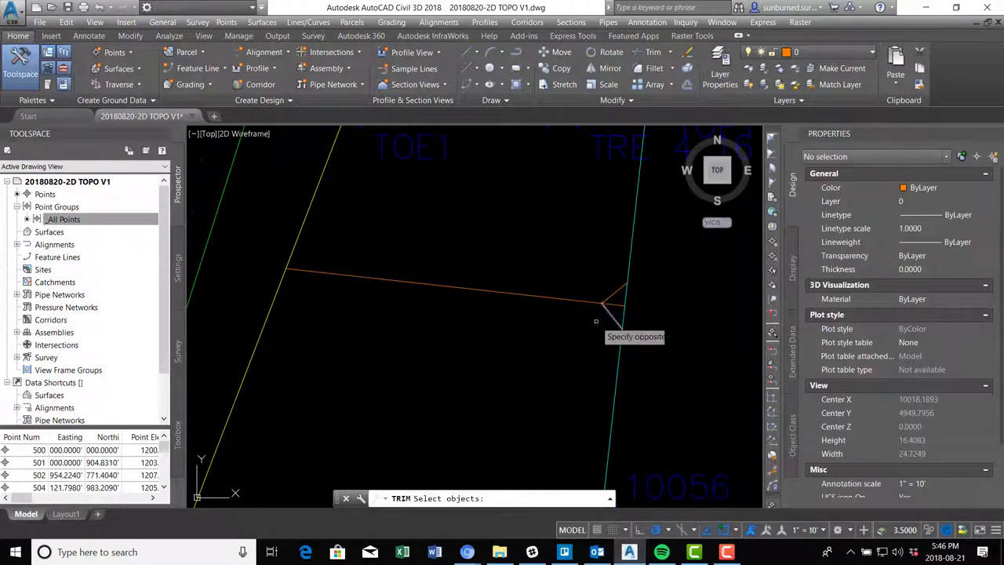
left_click(595, 320)
left_click(614, 292)
key("Return")
key("Return")
scroll(608, 321, "down", 5)
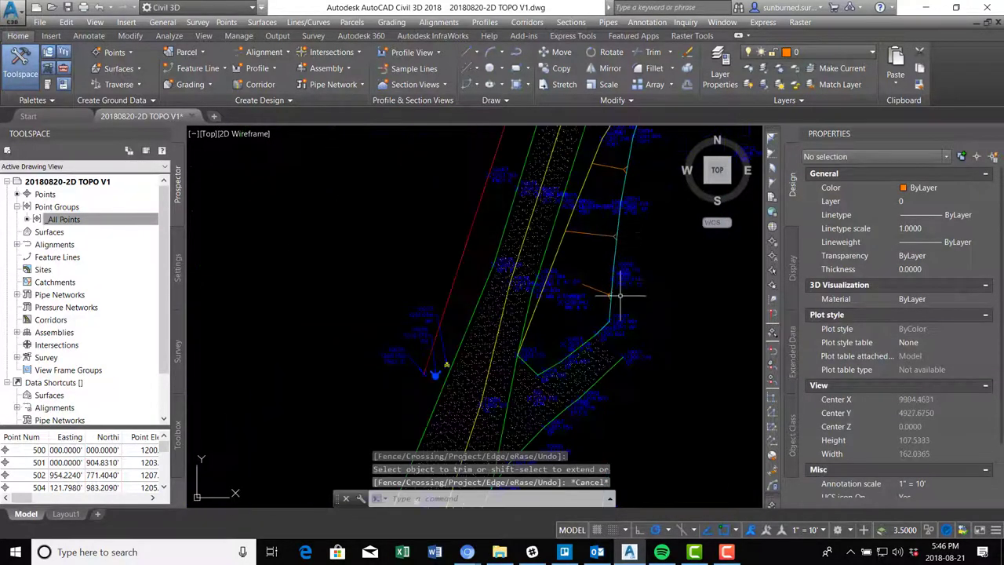
key("Escape")
Step: Draw a guide line from east of the fifth slope indicator perpendicular to its top of slope segment
scroll(599, 346, "up", 2)
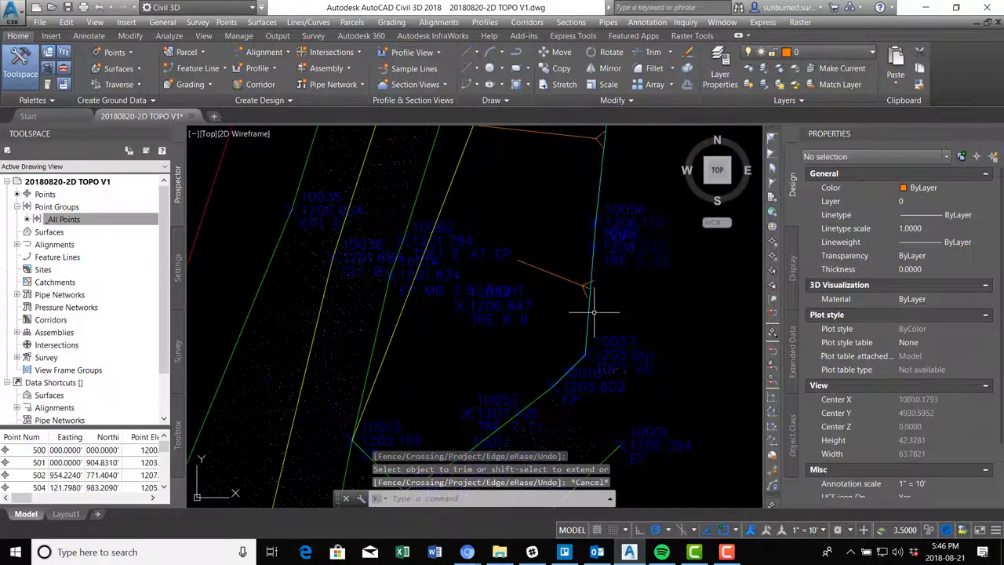
type("l")
key("Return")
left_click(700, 311)
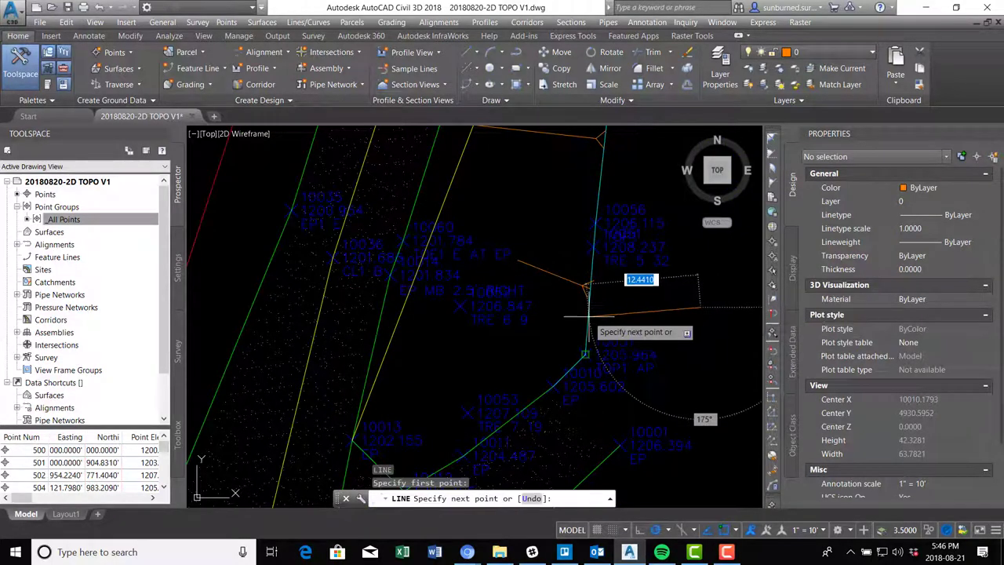
type("per")
key("Return")
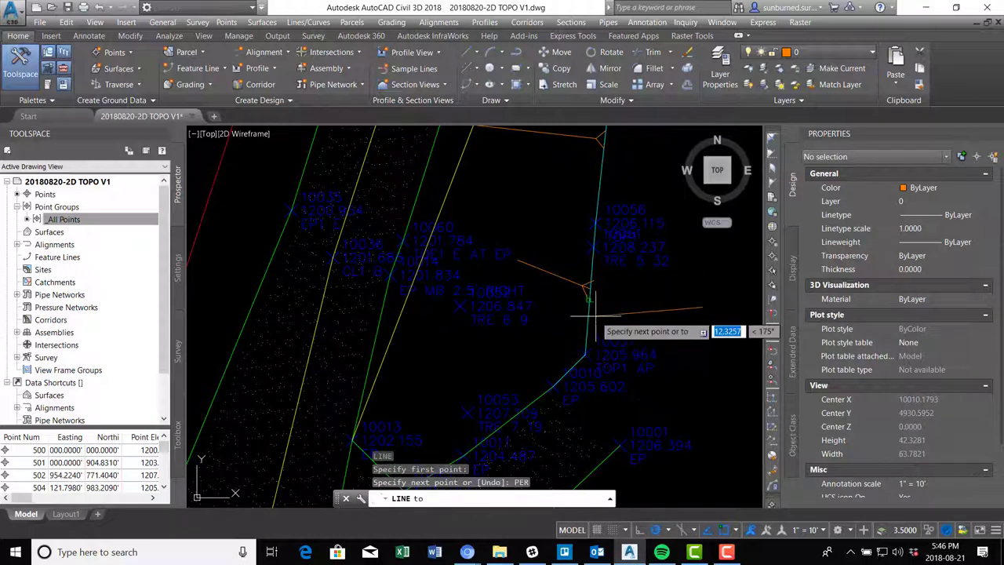
left_click(589, 312)
key("Return")
Step: Move the guide line from its eastern endpoint to the fifth slope indicator's endpoint on the top of slope line
type("m")
key("Return")
left_click(730, 296)
left_click(695, 293)
key("Return")
left_click(596, 290)
scroll(601, 278, "up", 2)
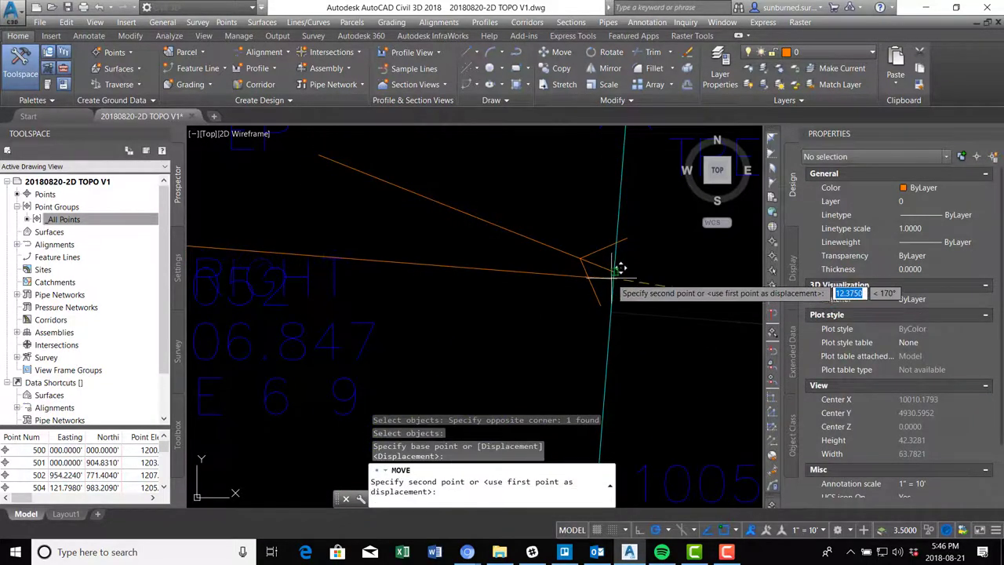
key("Escape")
Step: Rotate the fifth slope indicator's three lines about their endpoint on the top of slope line, by reference, onto the guide line
type("ro")
key("Return")
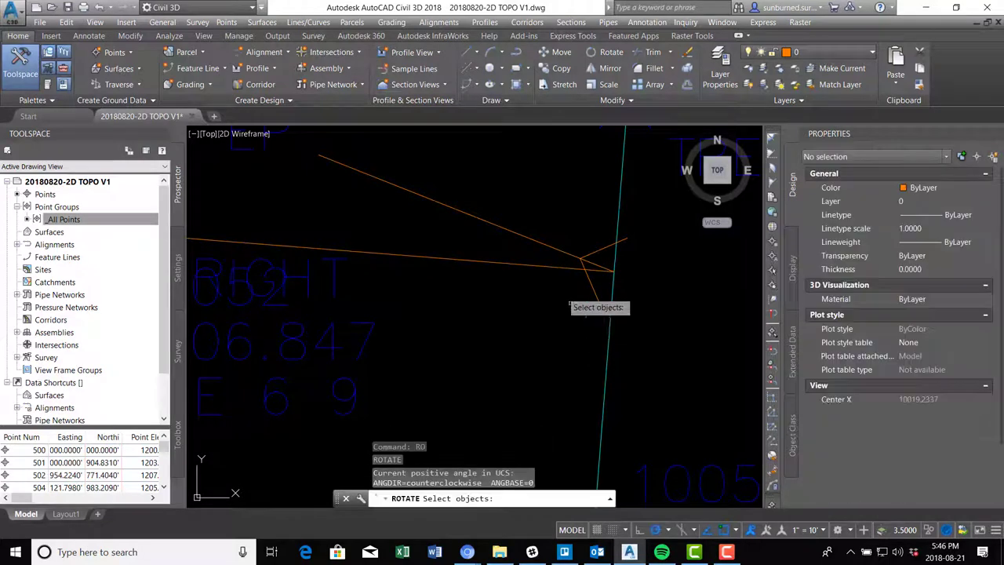
left_click(600, 291)
left_click(575, 294)
left_click(595, 253)
left_click(575, 254)
key("Return")
left_click(614, 272)
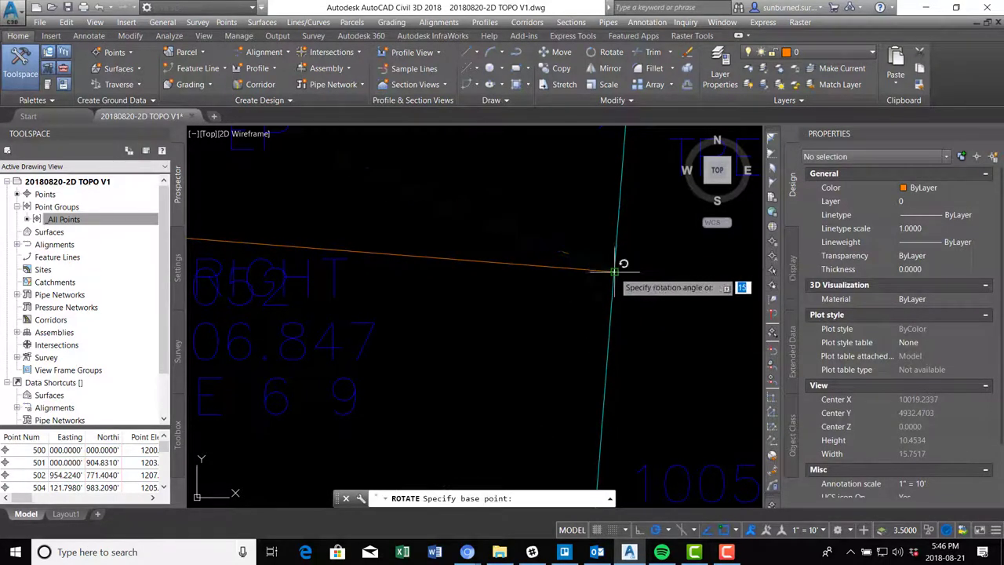
type("r")
key("Return")
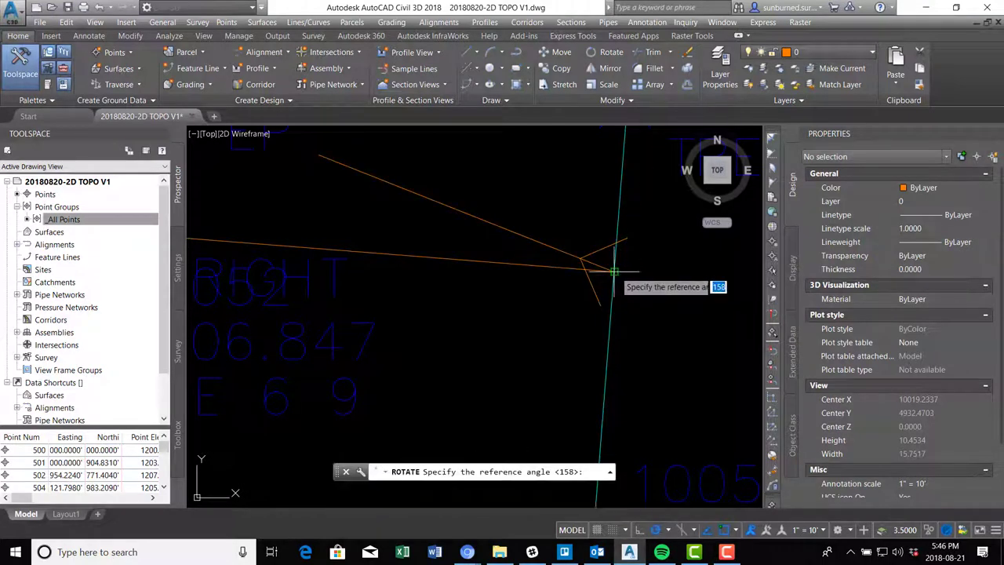
left_click(614, 272)
left_click(319, 154)
scroll(357, 186, "down", 4)
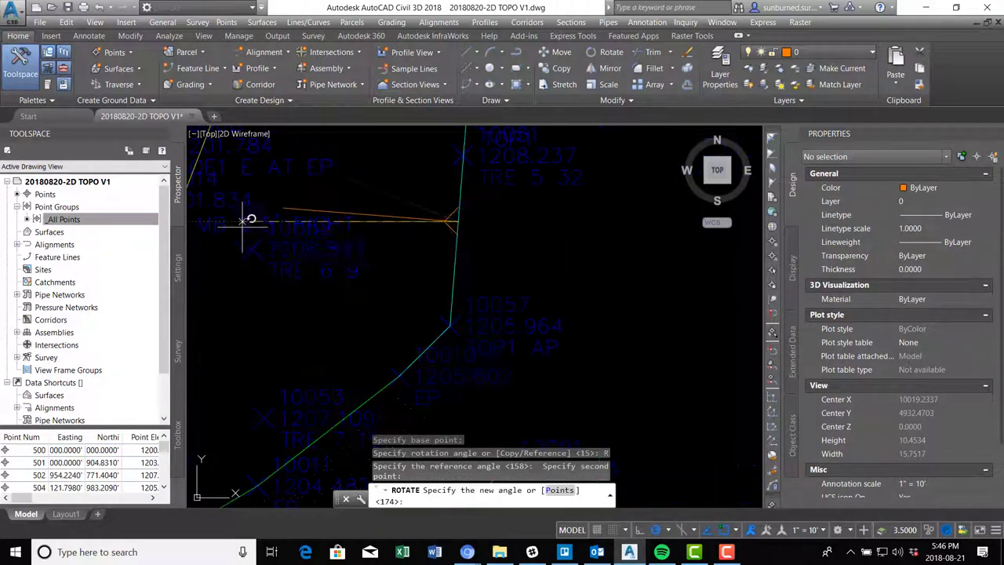
left_click(289, 210)
Step: Erase the guide line under the fifth slope indicator and trim away the short stub between its arrowhead legs
left_click(308, 209)
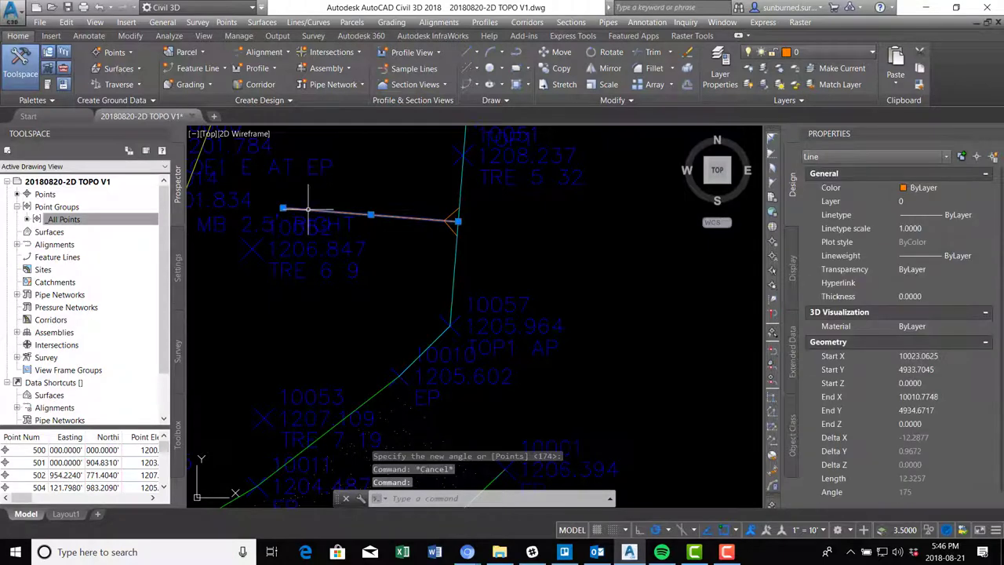
key("Delete")
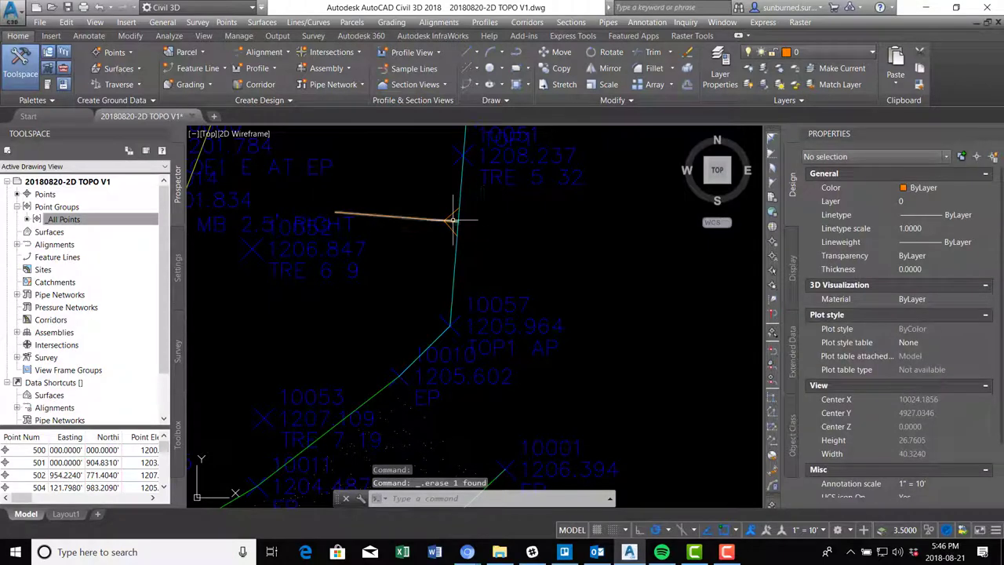
type("tr")
key("Return")
left_click(452, 220)
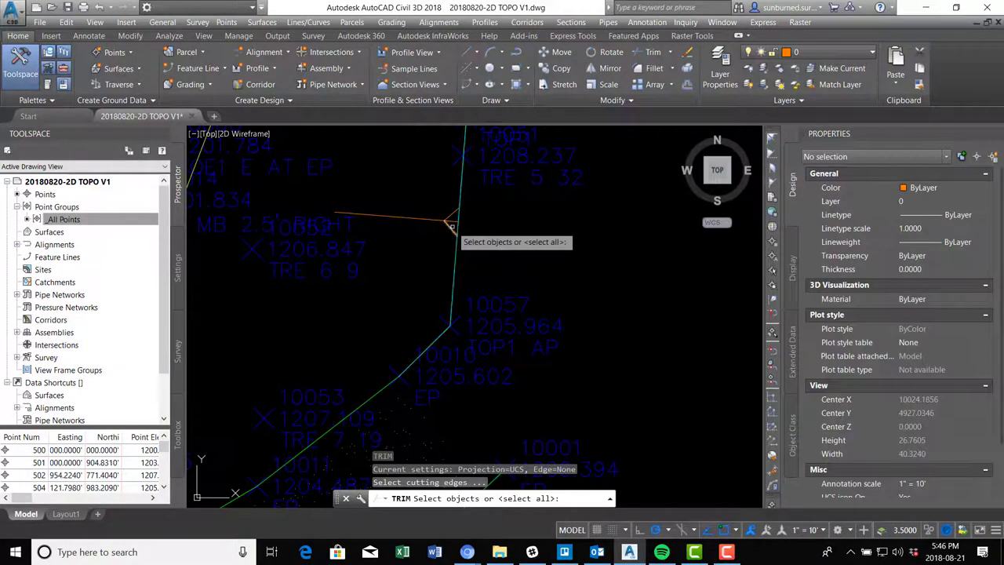
key("Return")
key("Escape")
scroll(452, 222, "down", 4)
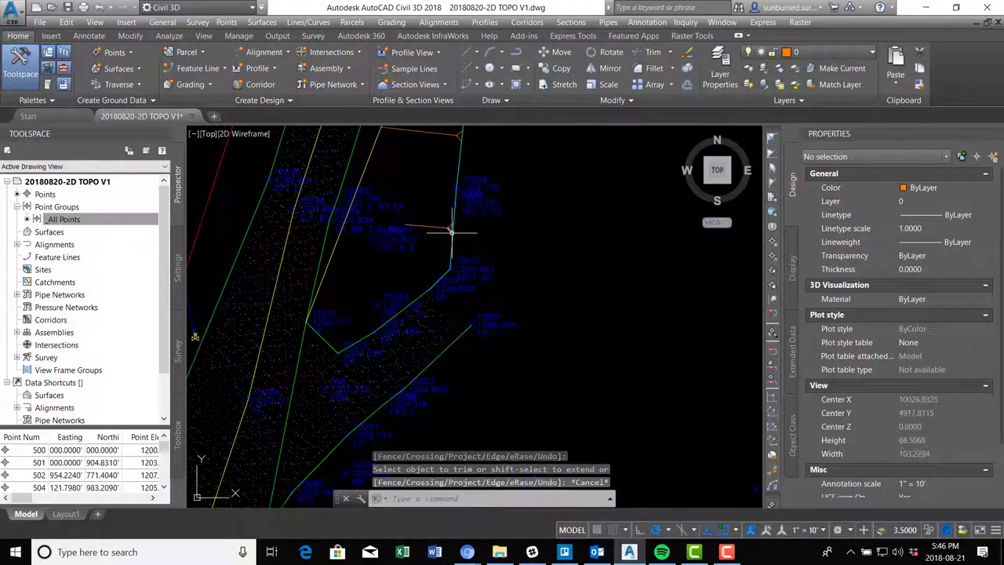
Step: Extend the fifth slope indicator's shaft to the toe of slope line
key("Return")
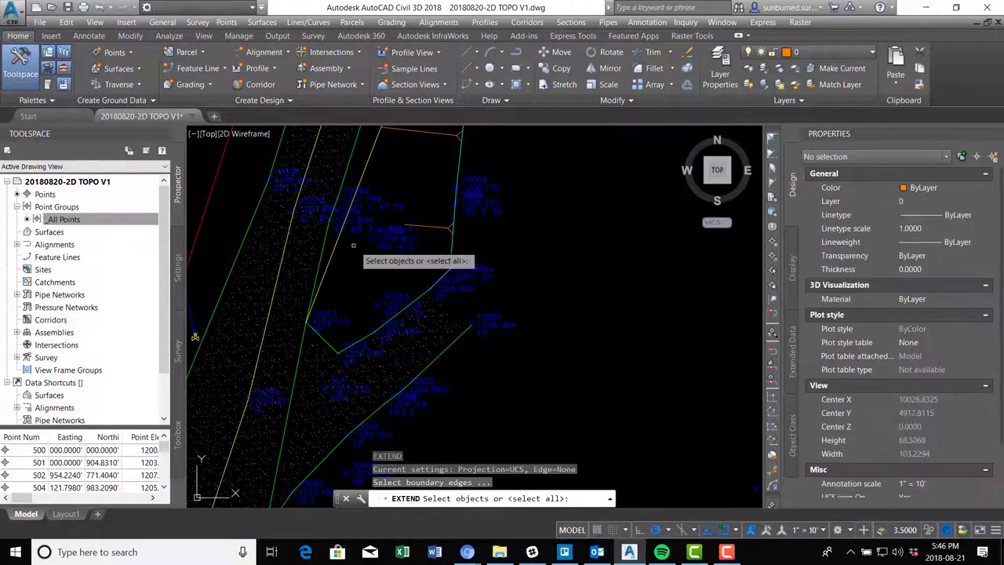
left_click(337, 243)
key("Return")
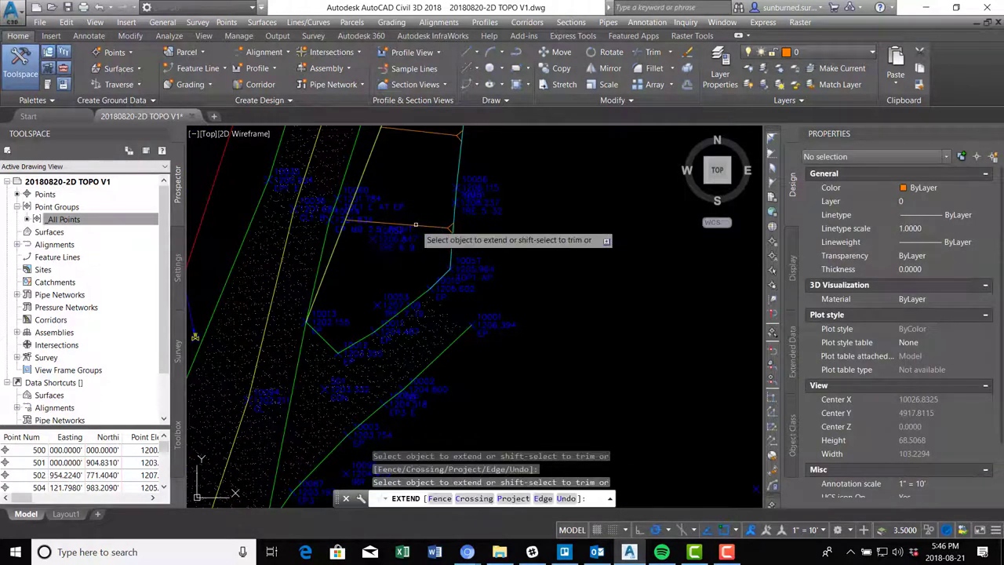
key("Escape")
Step: Trim away the short shaft stub between the arrowhead legs of the northernmost slope indicator
scroll(460, 225, "down", 5)
mouse_move(503, 386)
middle_mouse_down()
mouse_move(512, 211)
mouse_move(547, 316)
middle_mouse_up()
scroll(494, 343, "up", 2)
scroll(522, 226, "up", 4)
scroll(522, 225, "up", 8)
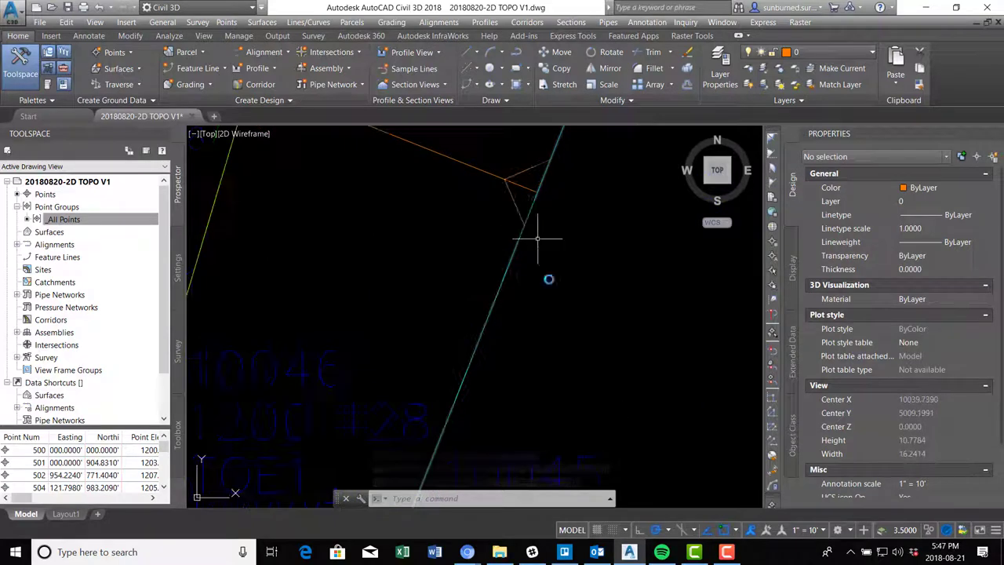
type("tr")
key("Return")
left_click(562, 278)
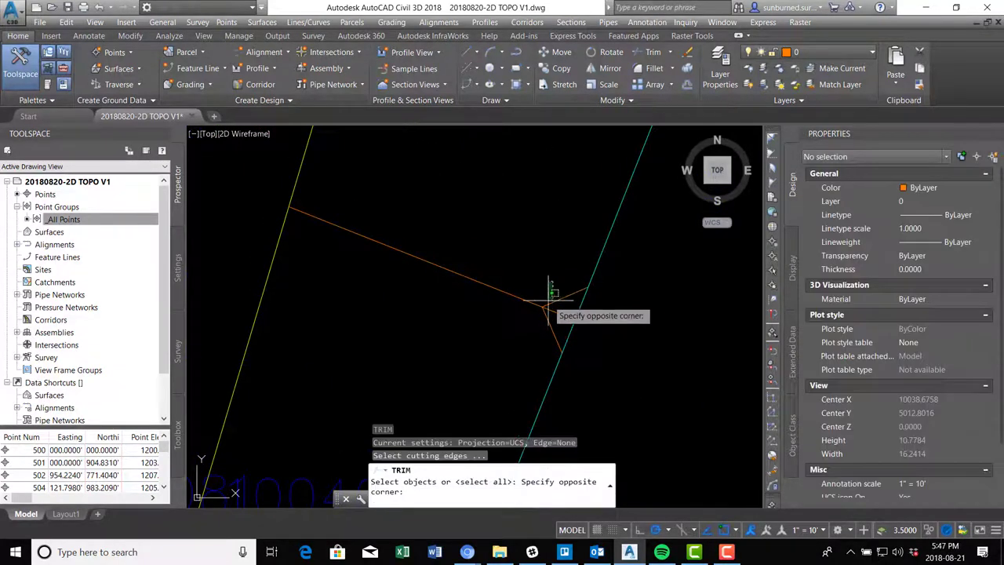
left_click(552, 303)
key("Return")
left_click(566, 312)
key("Escape")
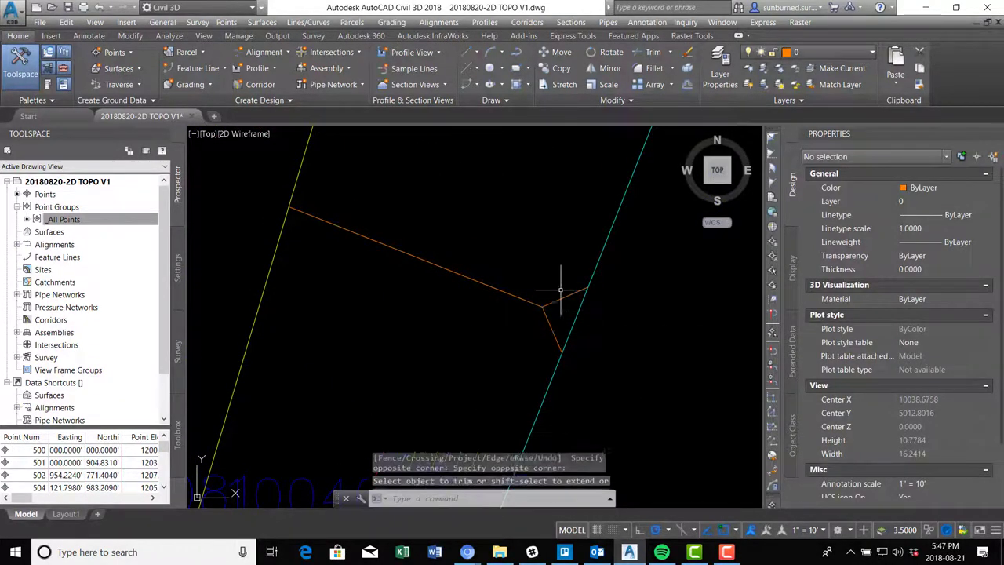
Step: Create a new layer named TEXT-GRADE LABELS
scroll(549, 345, "down", 10)
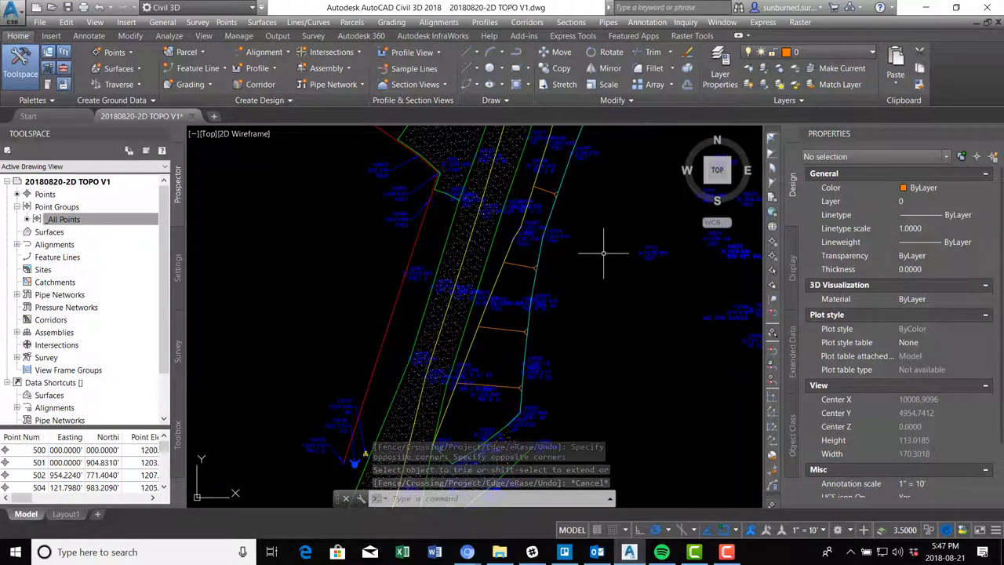
mouse_move(521, 396)
middle_mouse_down()
mouse_move(560, 291)
mouse_move(570, 224)
middle_mouse_up()
middle_click_drag(544, 385, 573, 306)
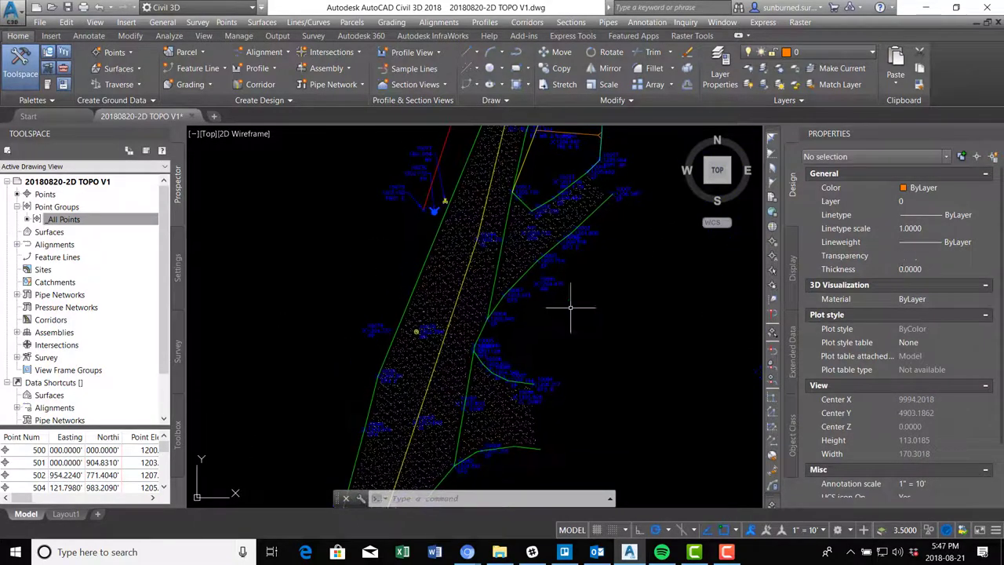
mouse_move(528, 363)
middle_mouse_down()
mouse_move(551, 330)
mouse_move(543, 296)
middle_mouse_up()
scroll(533, 249, "up", 2)
scroll(534, 296, "down", 2)
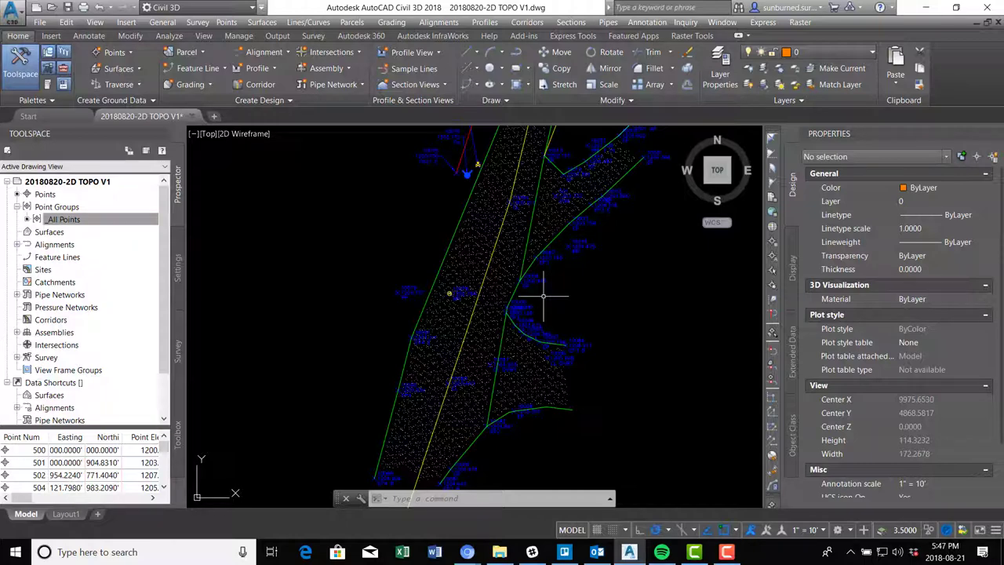
scroll(543, 296, "up", 4)
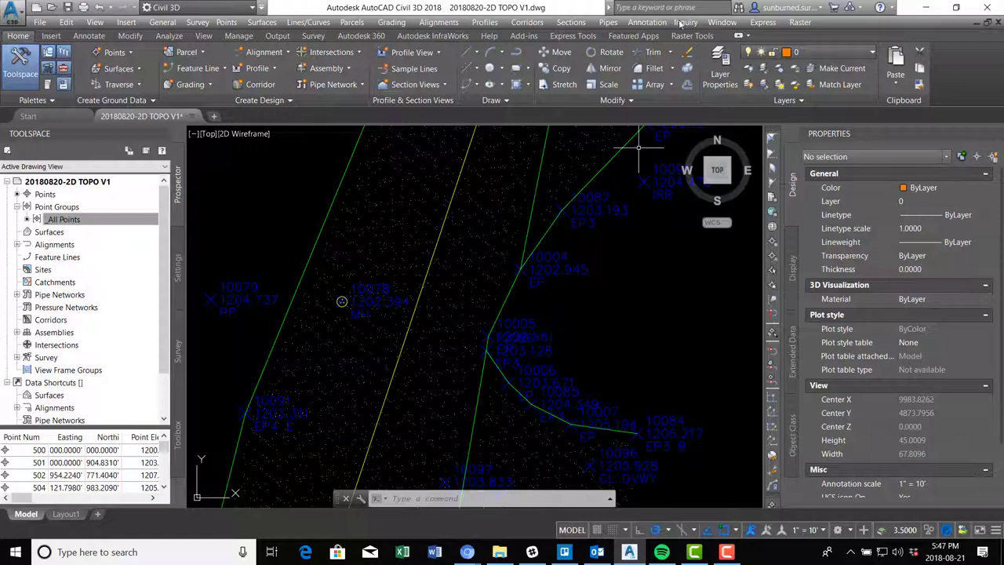
left_click(720, 67)
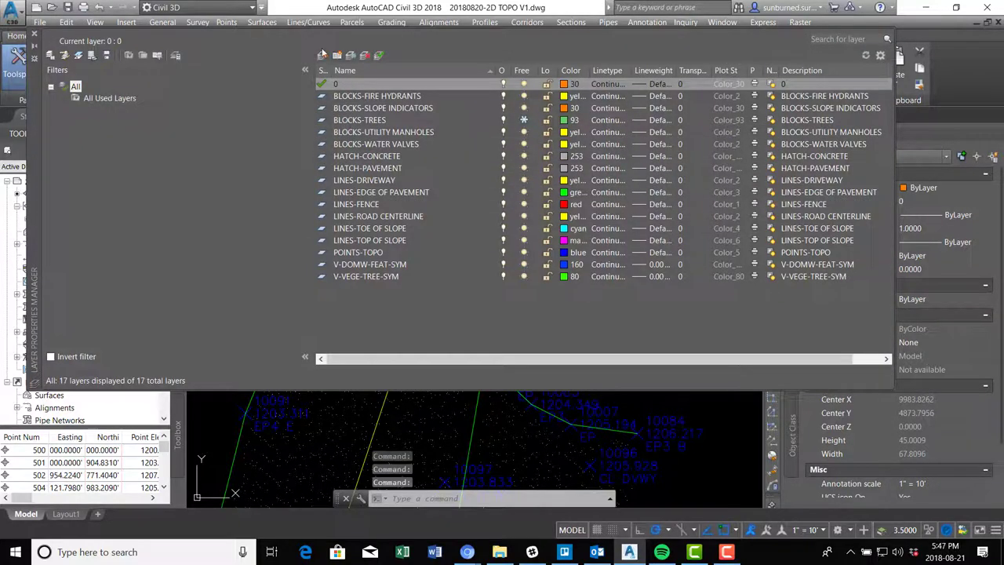
left_click(332, 55)
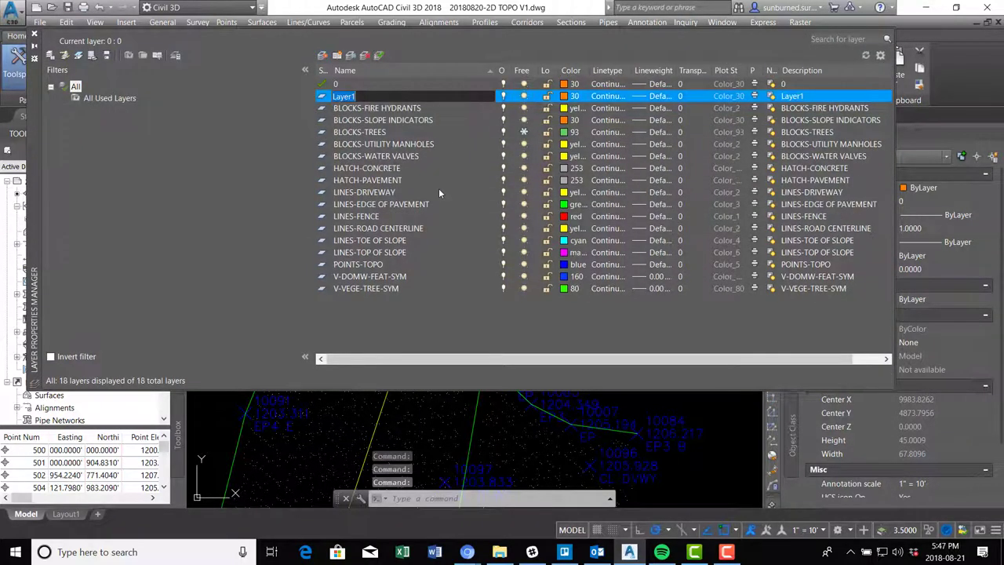
type("TEXT-GRADE L")
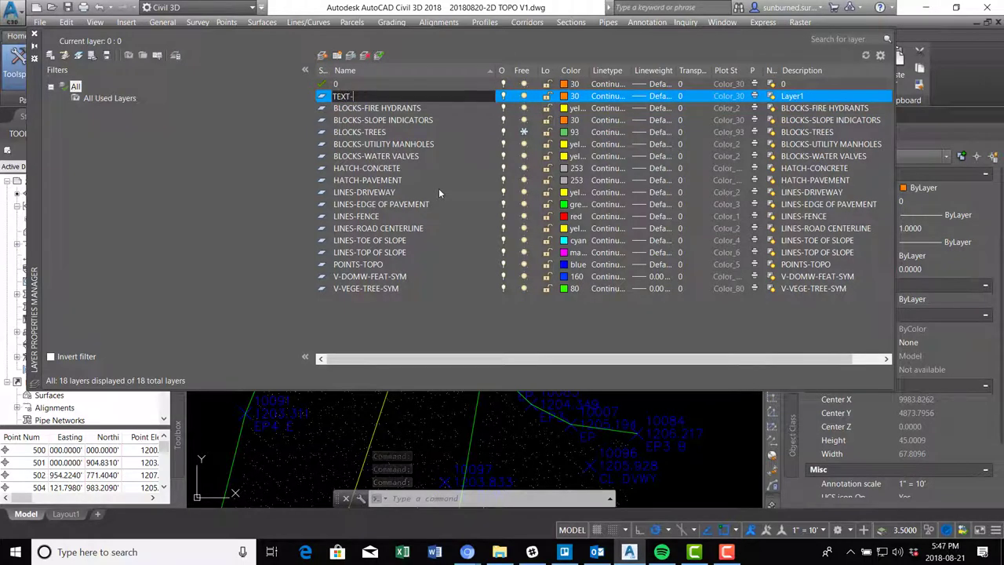
type("ABELS")
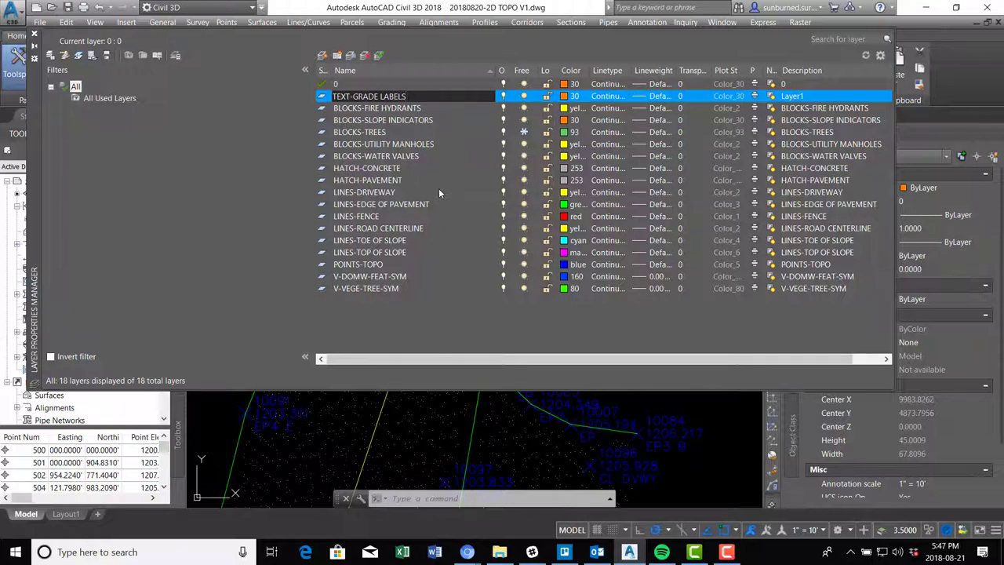
key("Return")
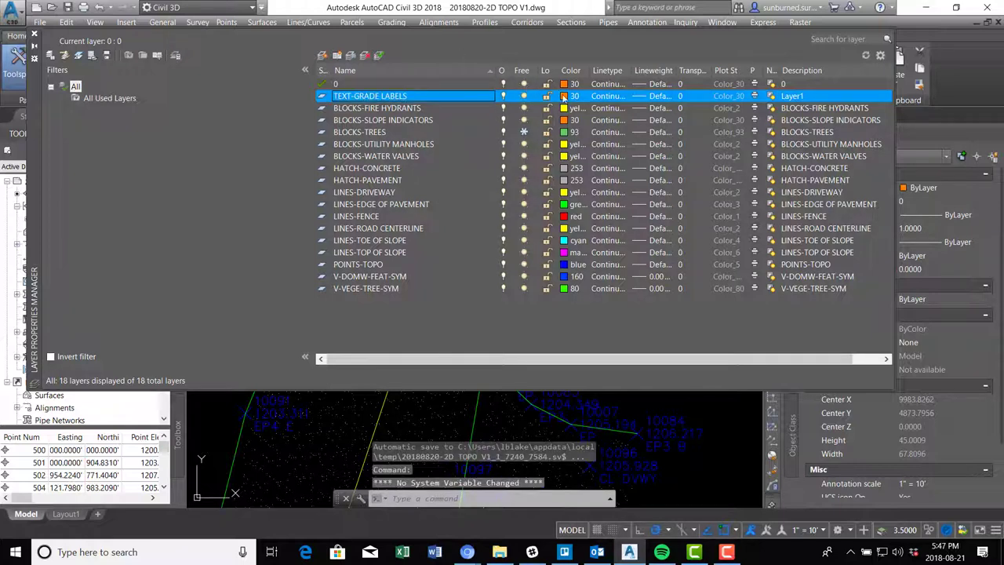
Step: Give the TEXT-GRADE LABELS layer colour 230 and make it the current layer
left_click(564, 96)
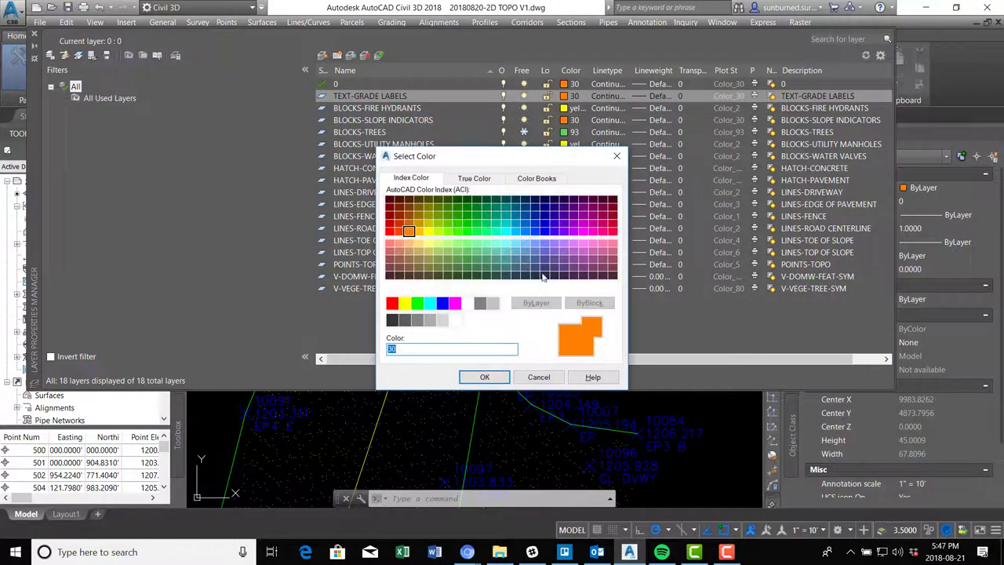
left_click(603, 231)
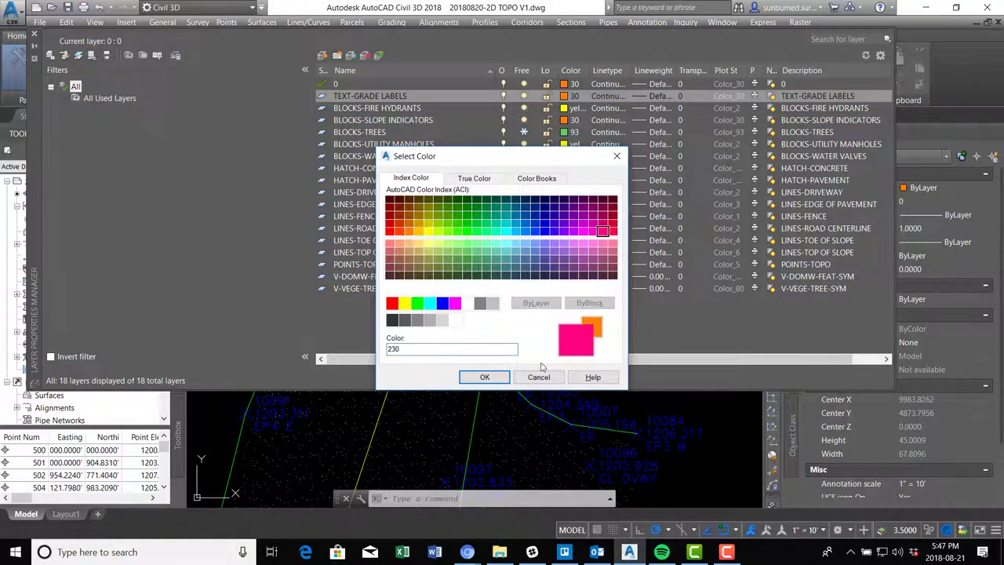
left_click(484, 377)
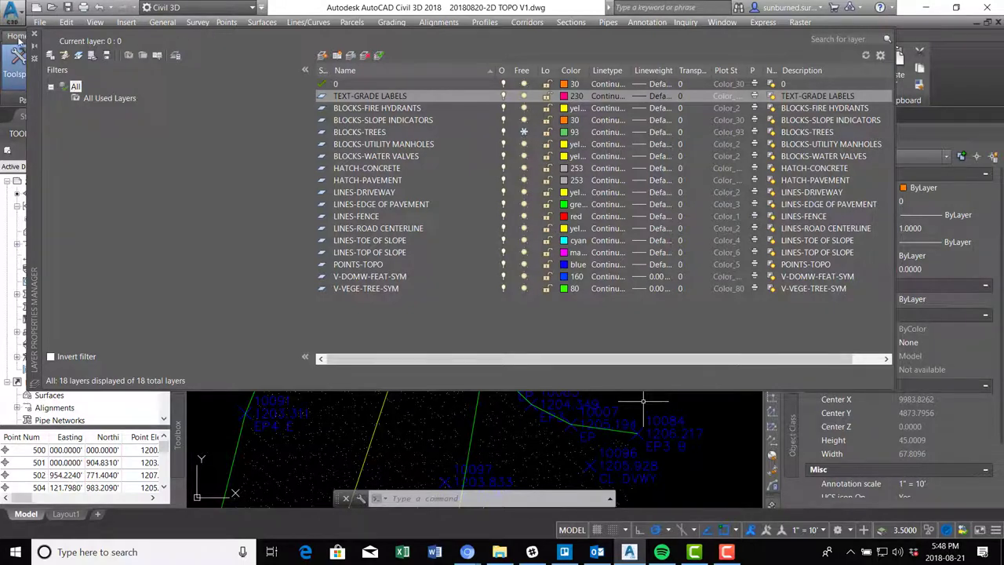
left_click(378, 57)
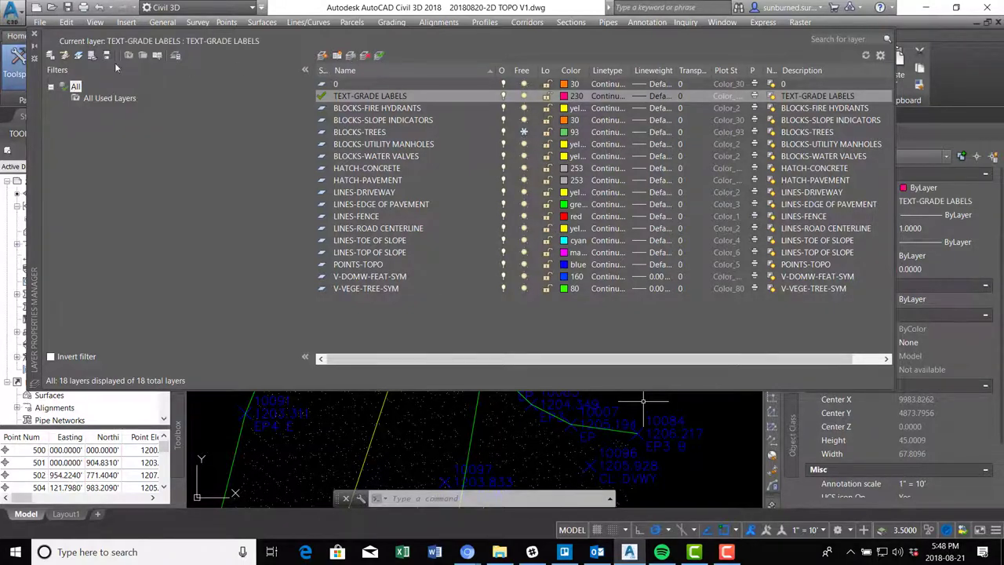
left_click(35, 35)
Step: Add a multileader from point 10004 on the pavement edge, reading "EDGE OF PAVEMENT" with "EL=1202.95'" on a second line
mouse_move(613, 317)
middle_mouse_down()
mouse_move(549, 309)
mouse_move(542, 343)
middle_mouse_up()
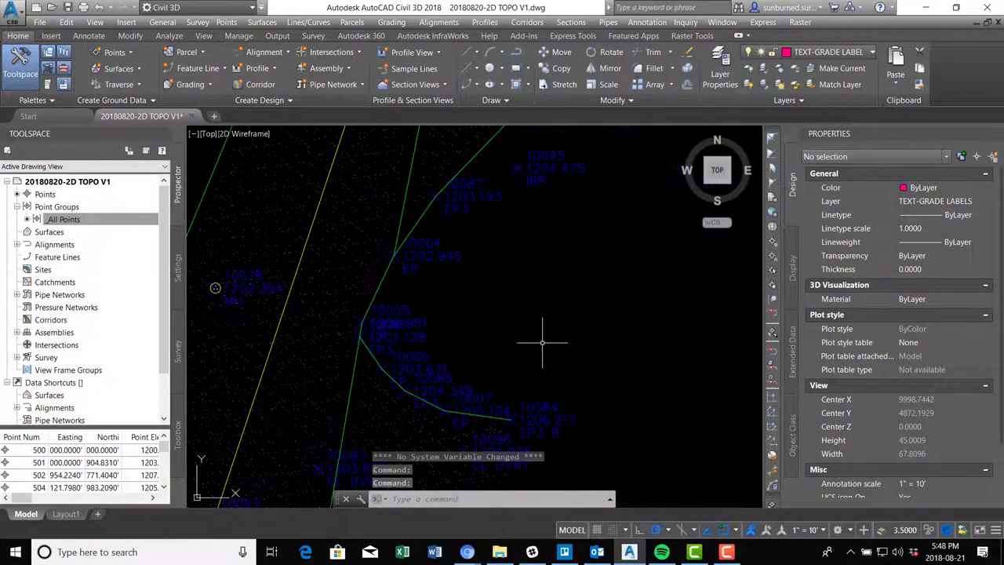
type("MLEADER")
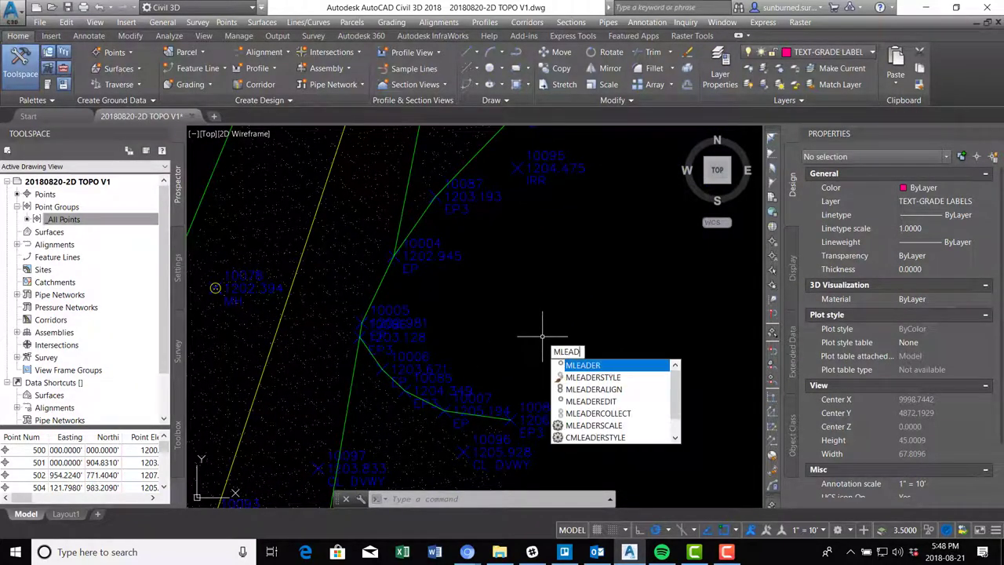
key("Return")
scroll(401, 306, "up", 3)
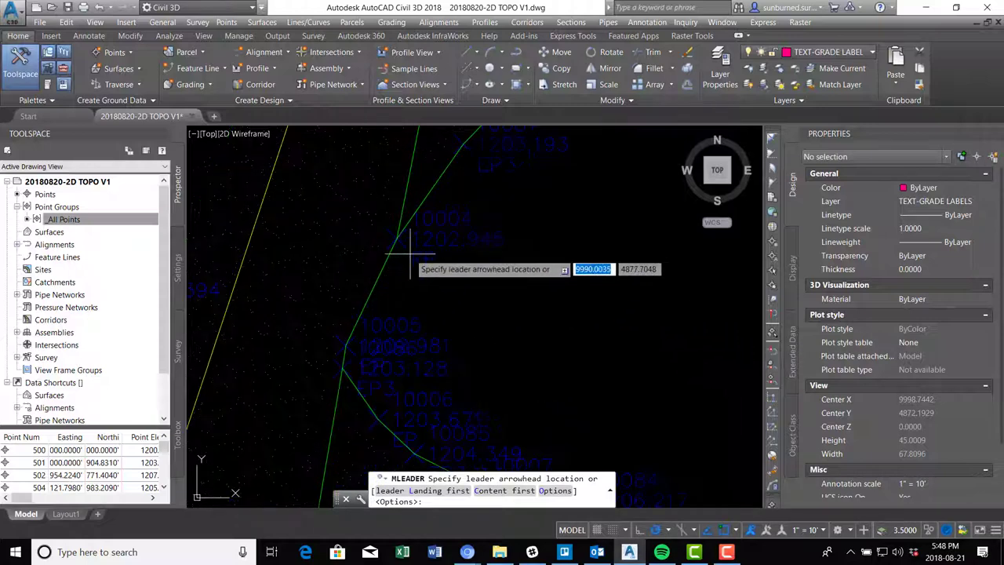
left_click(397, 242)
scroll(448, 283, "up", 2)
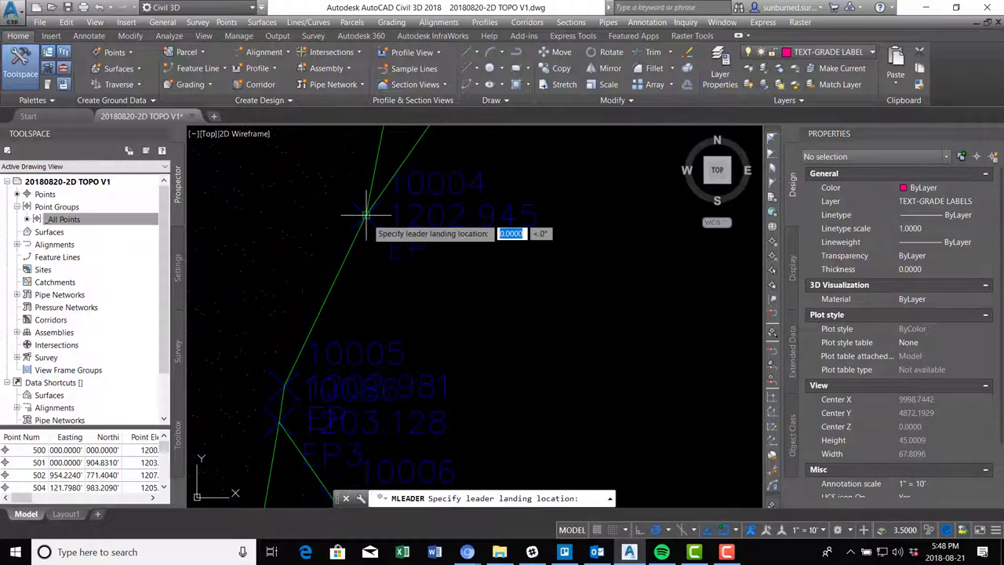
left_click(502, 313)
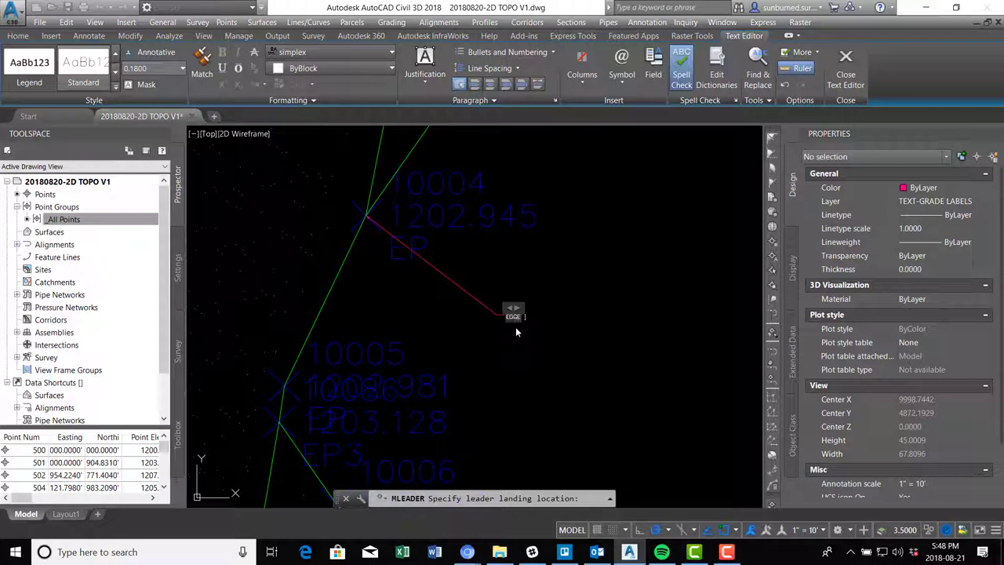
type("EDGE OF PAVEMENT")
type("EL=1202.95'")
left_click(557, 270)
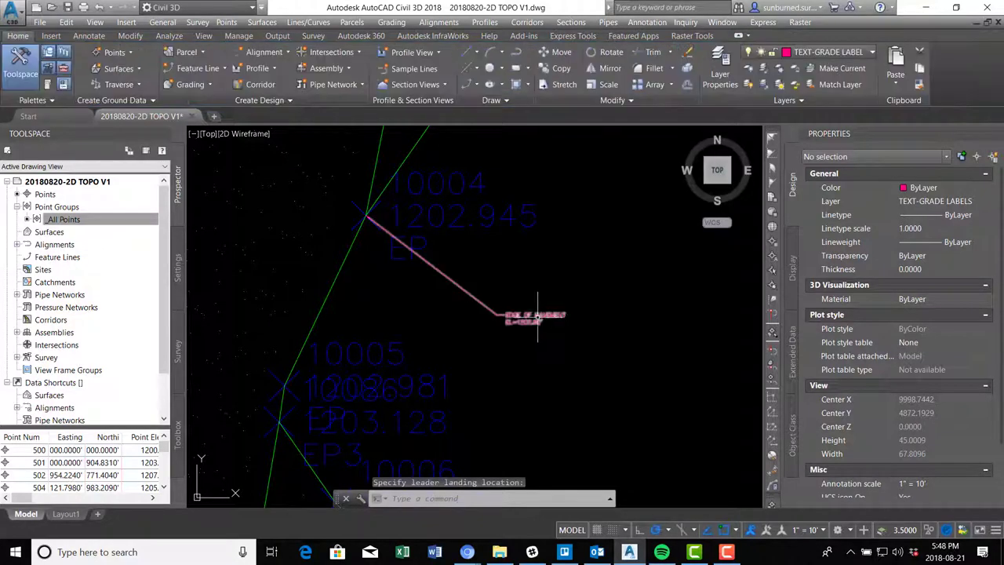
Step: Set the edge of pavement multileader's overall scale to 10
left_click(530, 328)
left_click(516, 308)
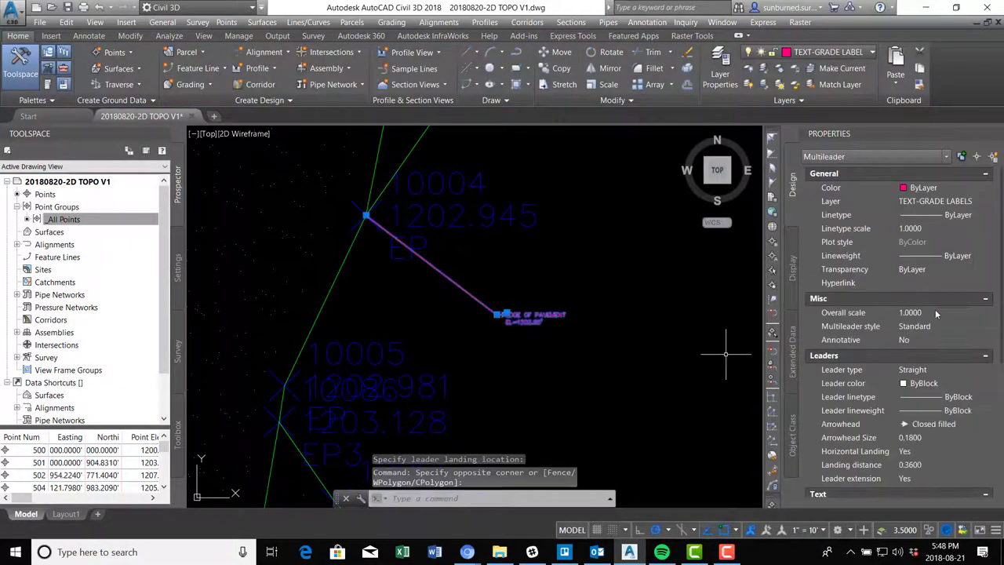
scroll(935, 309, "down", 2)
left_click(927, 246)
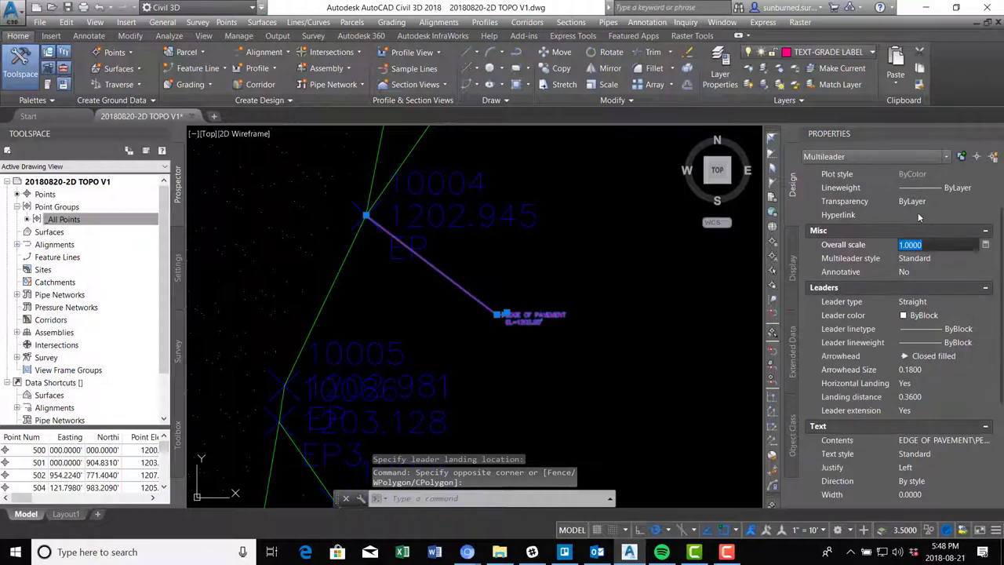
type("10")
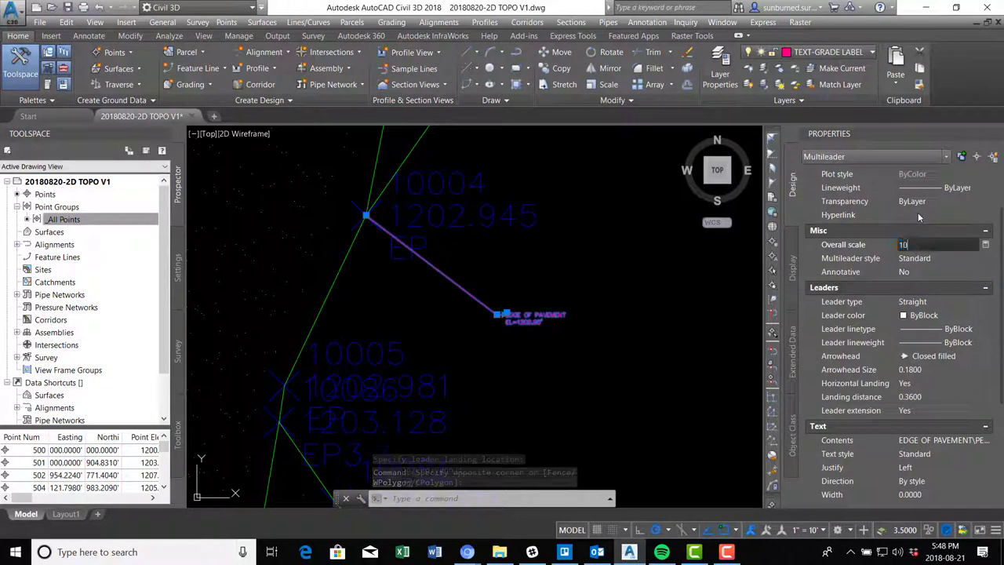
key("Return")
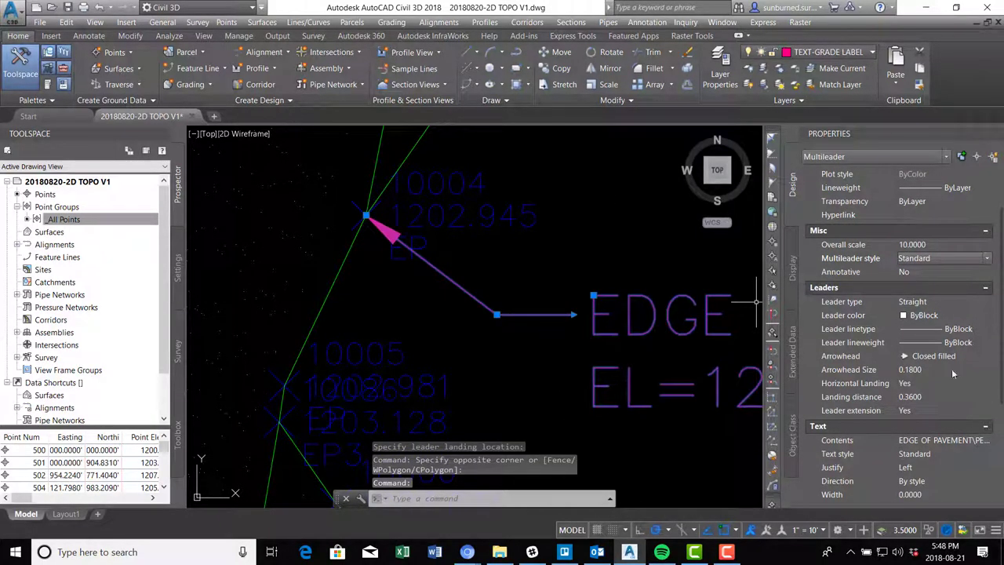
Step: Set the multileader's arrowhead size to 0.10 and its landing distance to 0.15
left_click(926, 370)
type(".10")
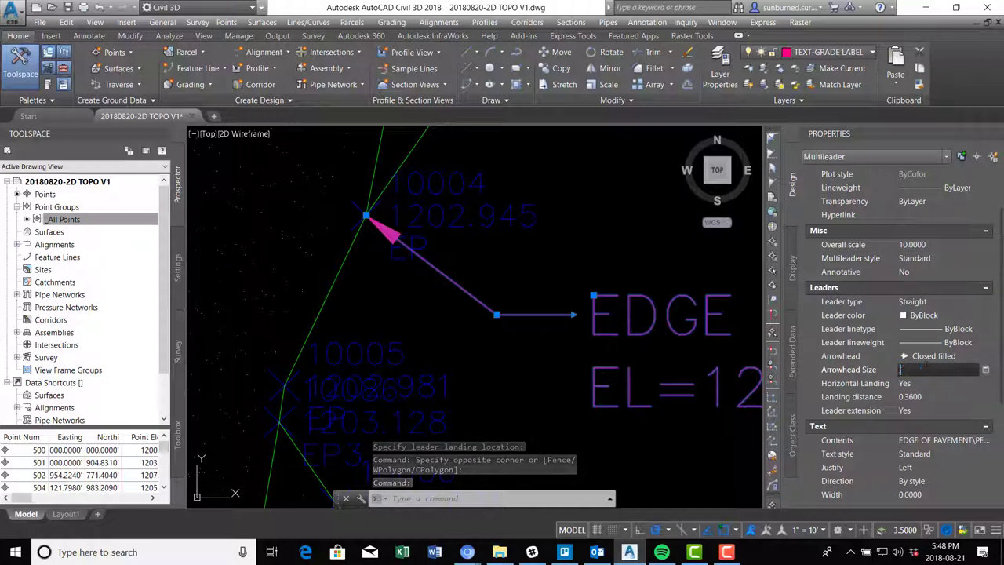
key("Return")
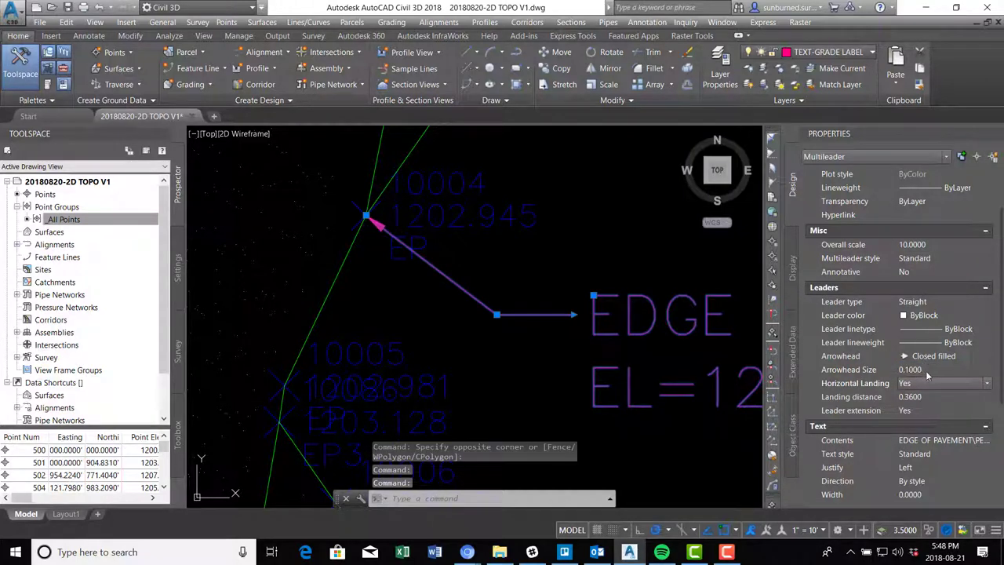
left_click(930, 397)
type("0.")
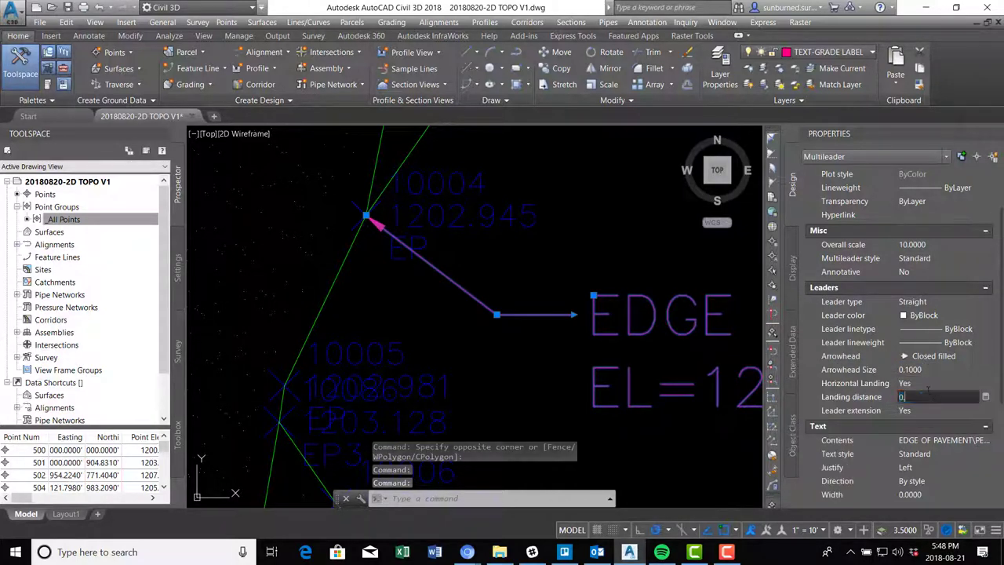
type("15")
key("Tab")
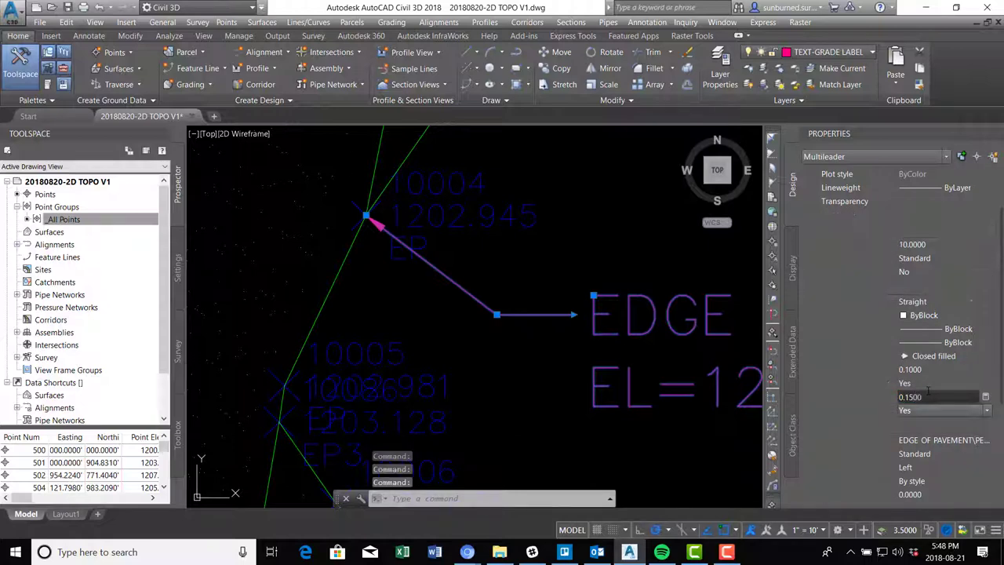
Step: Set the edge of pavement multileader's text height to 0.1 and deselect it
scroll(593, 342, "down", 2)
scroll(592, 343, "down", 6)
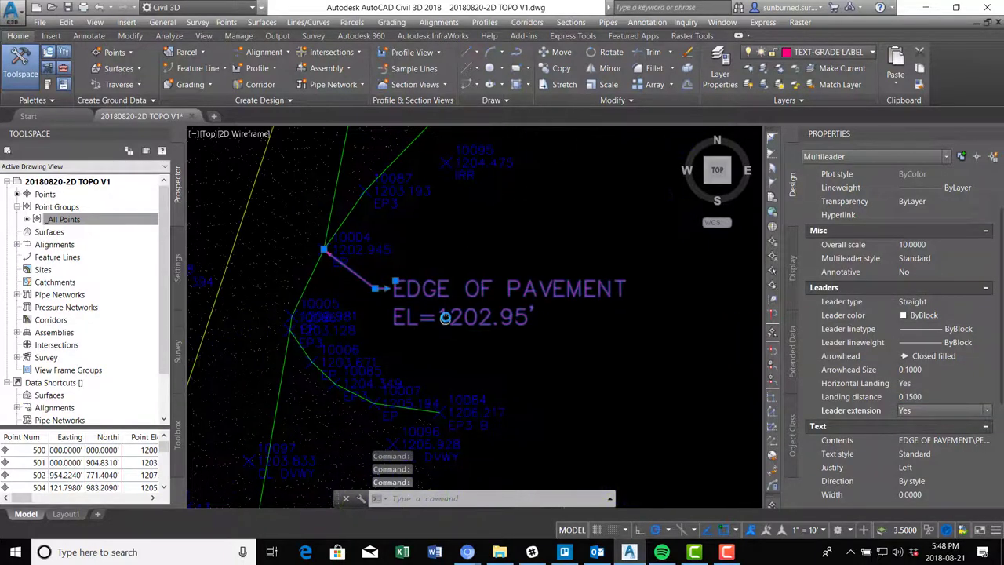
scroll(455, 328, "up", 4)
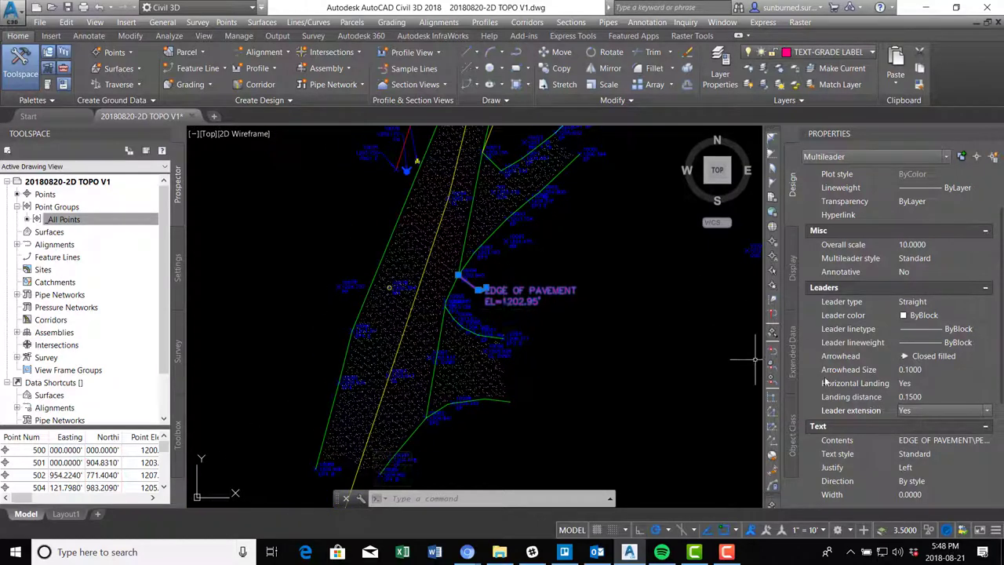
scroll(954, 478, "down", 3)
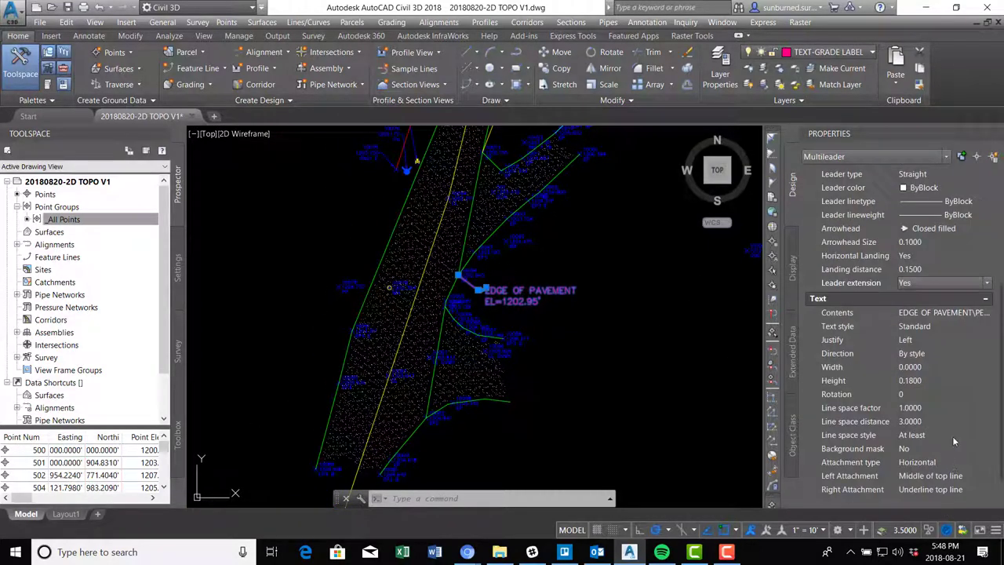
left_click(935, 381)
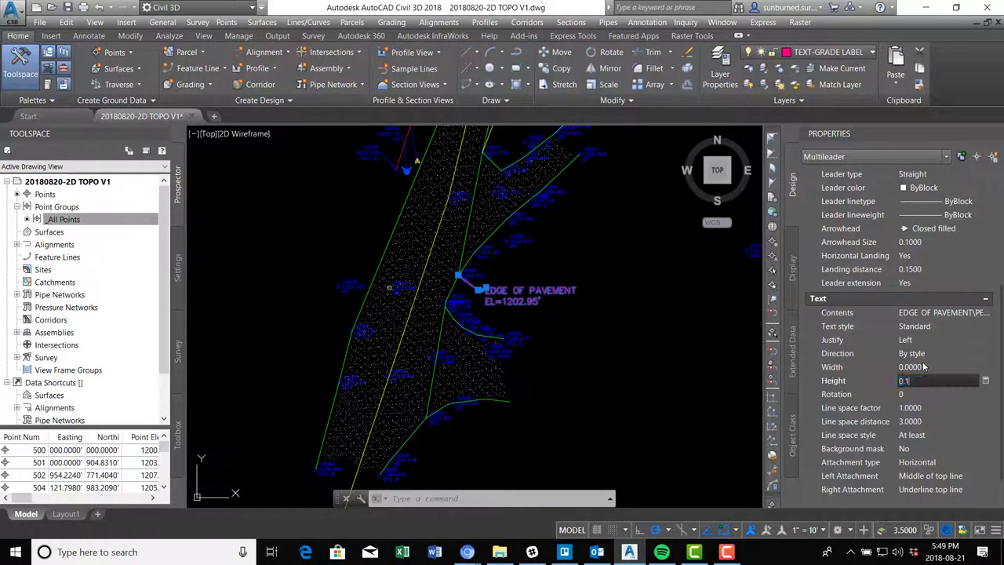
type("0.1")
key("Return")
key("Escape")
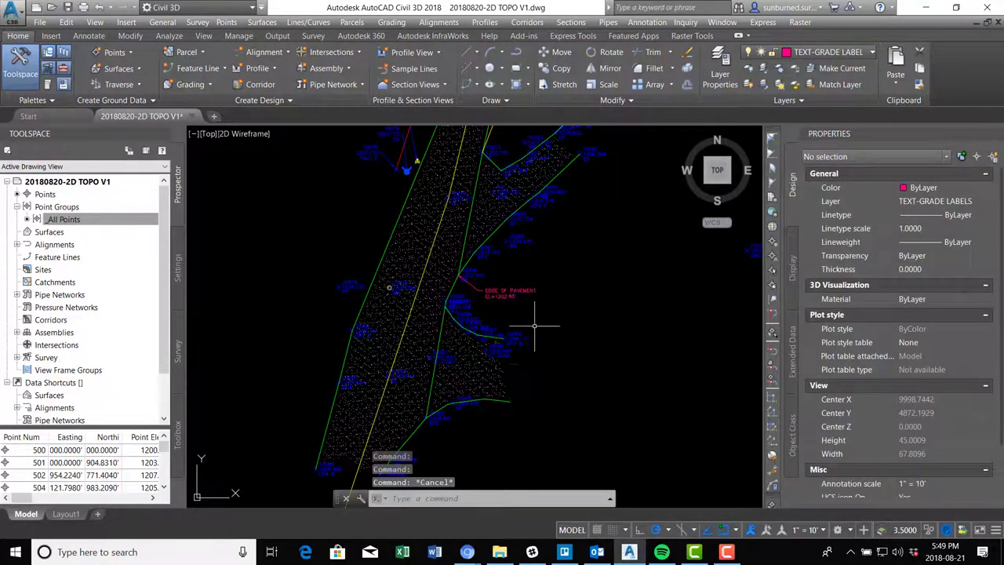
Step: Copy the edge of pavement multileader to three spots along the pavement edge: just below point 10005, beside point 10082, and beside point 10081
scroll(536, 347, "up", 4)
type("C")
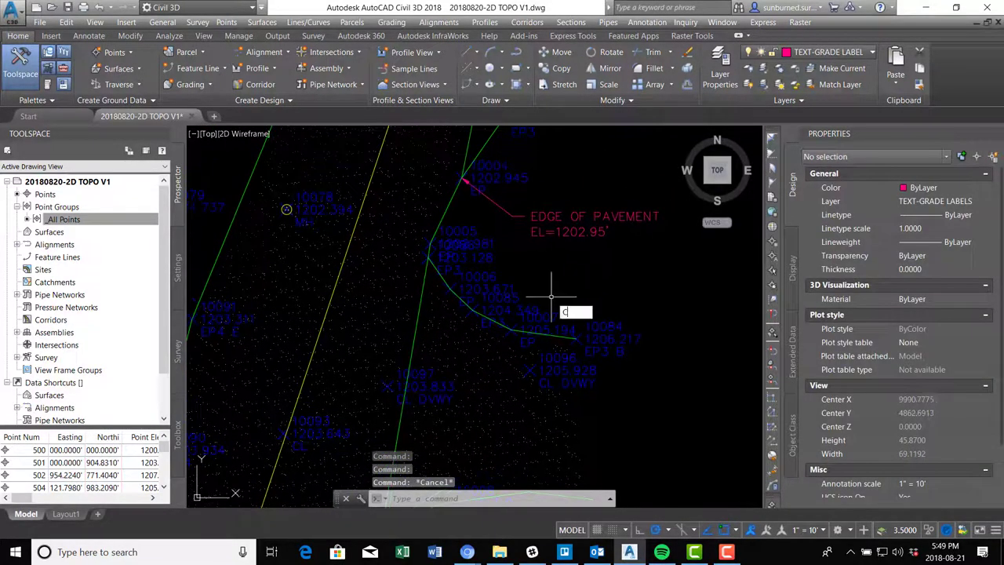
key("Return")
left_click(532, 235)
key("Return")
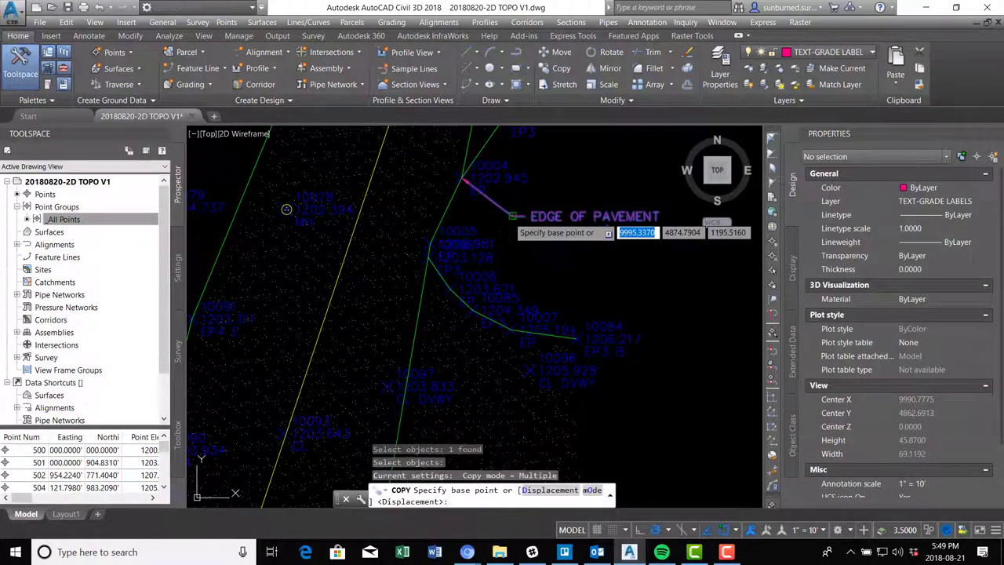
left_click(511, 215)
scroll(522, 273, "up", 2)
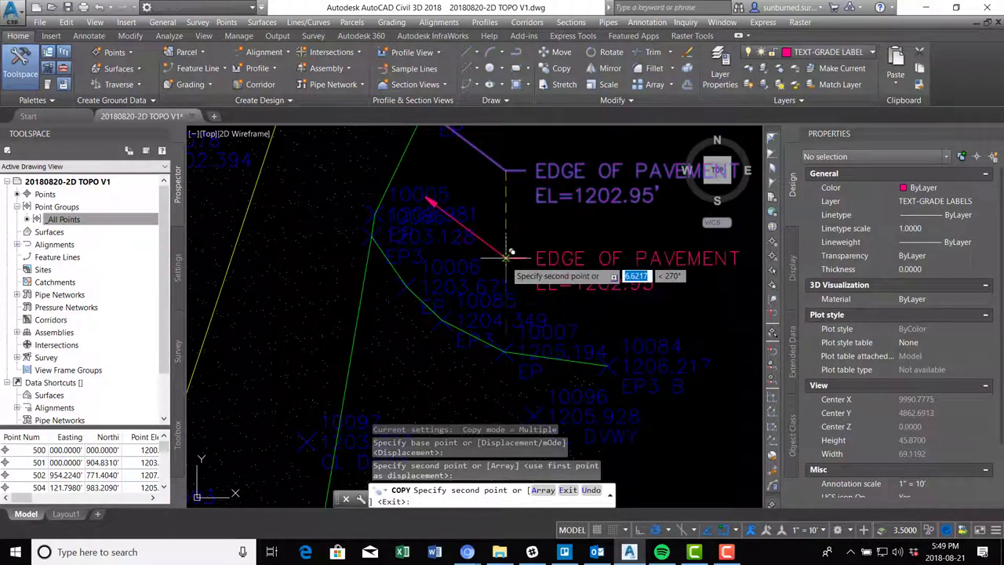
scroll(578, 240, "down", 4)
middle_click_drag(588, 294, 593, 182)
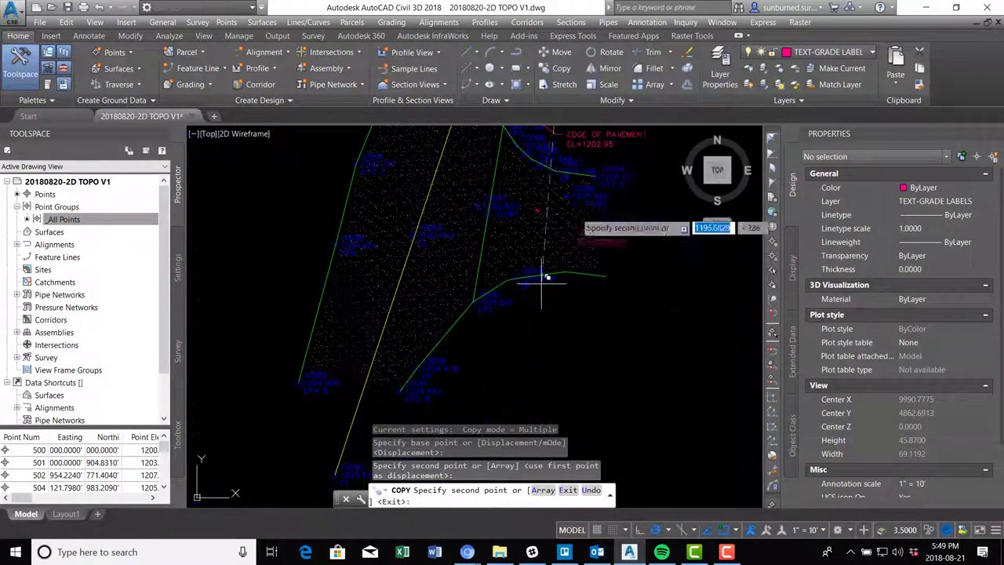
left_click(512, 335)
middle_click_drag(467, 389, 471, 317)
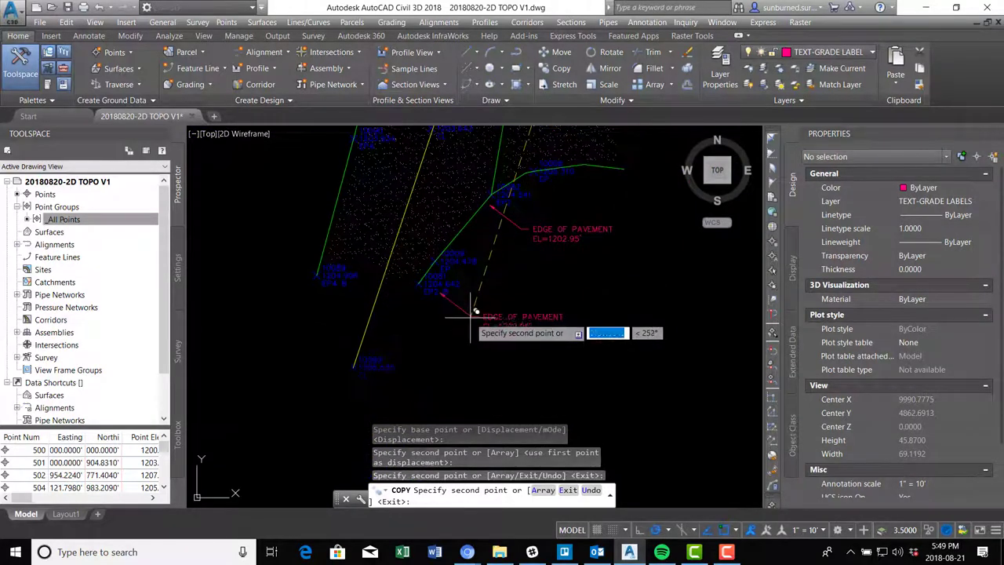
left_click(452, 327)
key("Return")
Step: Move the arrowhead of the copied label below point 10005 onto the pavement corner at the point with elevation 1203.128
middle_click_drag(553, 225, 520, 422)
scroll(515, 235, "up", 3)
left_click(553, 210)
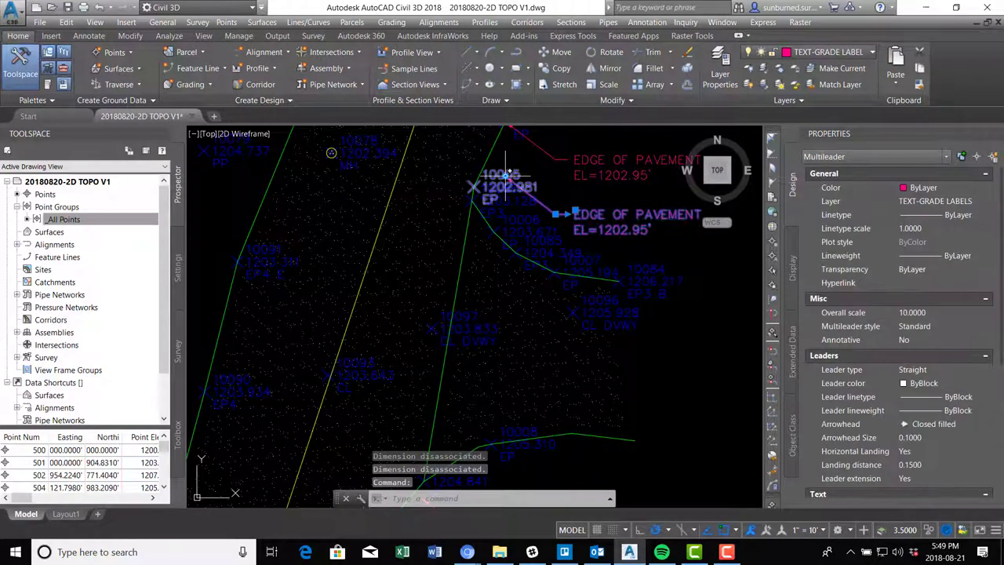
left_click(505, 175)
scroll(463, 205, "up", 3)
left_click(482, 196)
scroll(518, 232, "down", 3)
middle_click_drag(523, 235, 491, 259)
key("Escape")
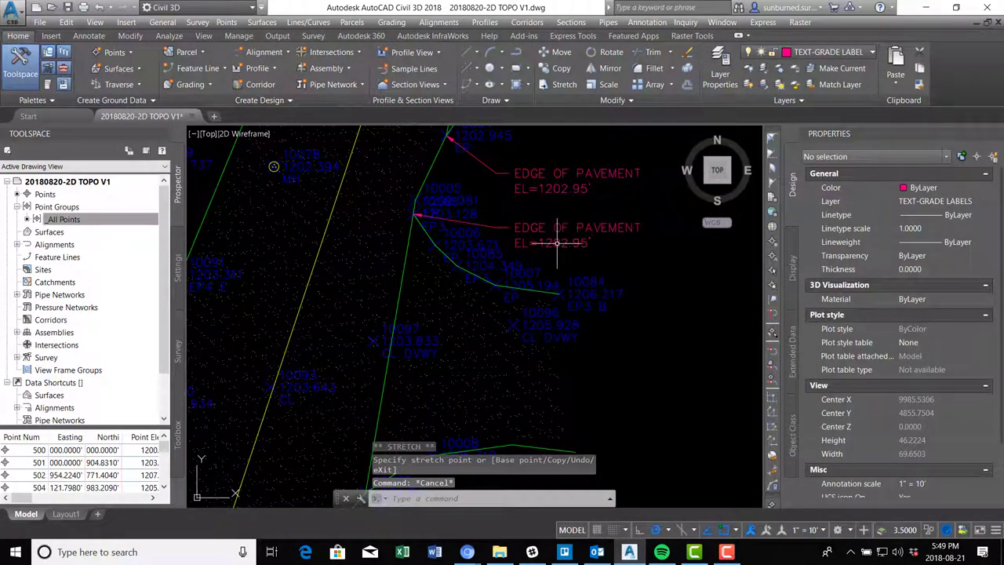
Step: Change the elevation line of the label at the upper driveway corner to "EL=1203.13'"
scroll(556, 243, "up", 2)
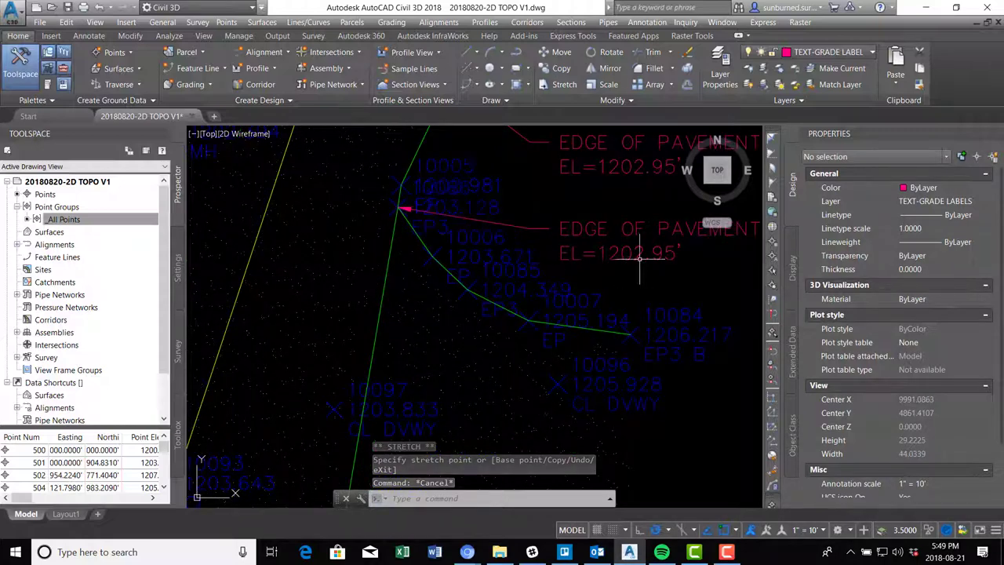
left_click(568, 243)
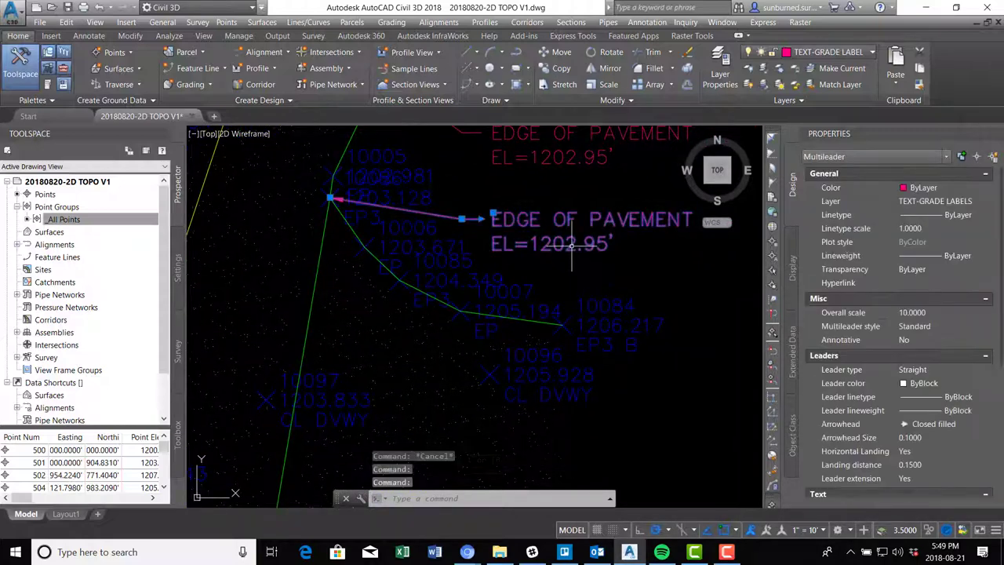
double_click(569, 243)
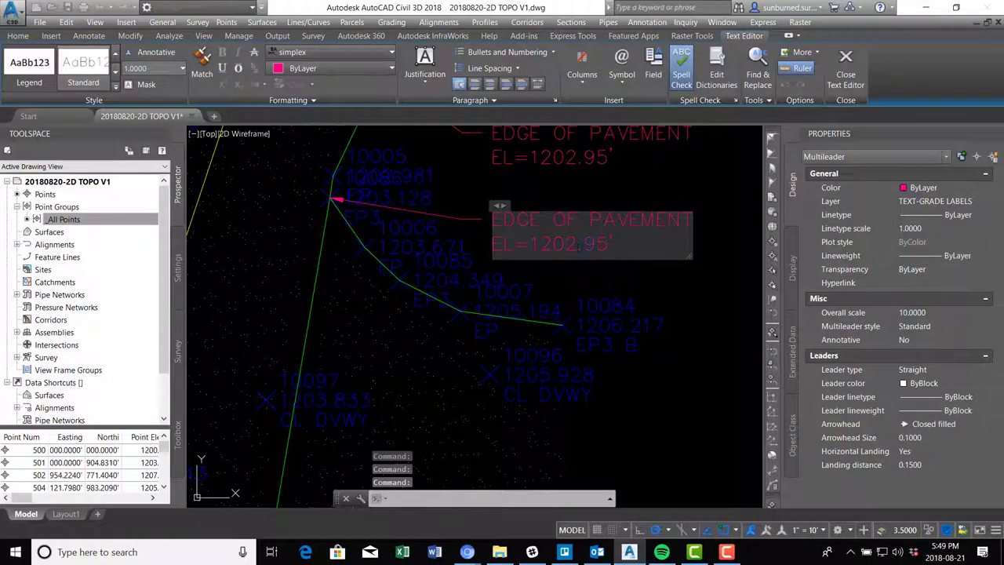
left_click(585, 244)
key("Delete")
key("Delete")
type("13")
left_click(603, 270)
scroll(647, 248, "down", 2)
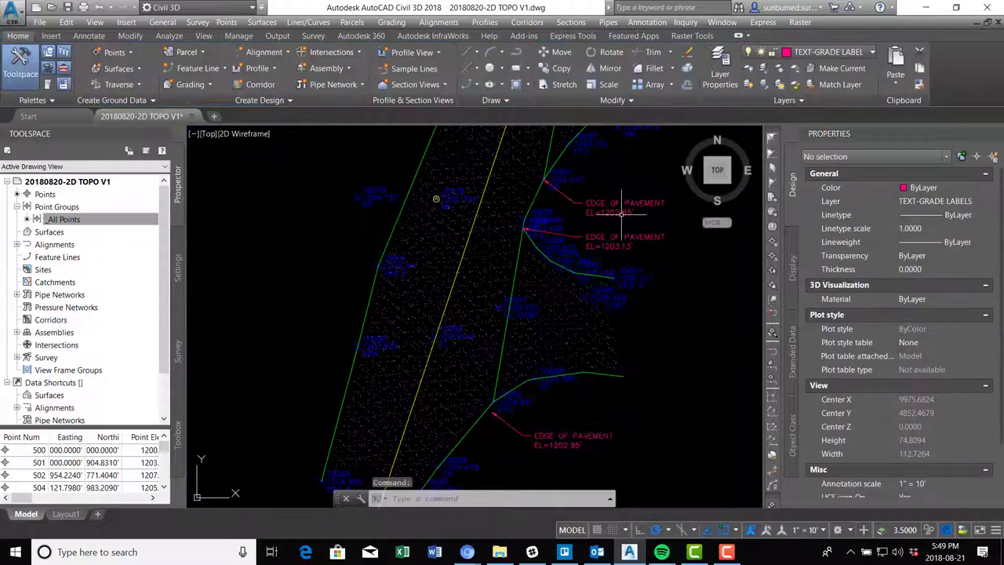
Step: Snap the arrowhead of the copied label at the lower driveway corner to point 10082
middle_click_drag(522, 443, 513, 331)
scroll(530, 333, "up", 2)
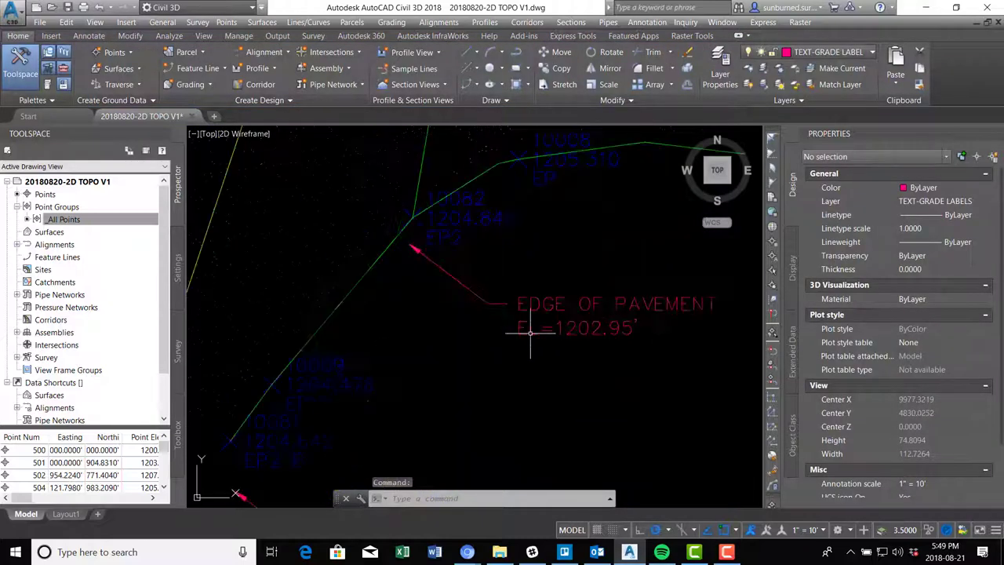
left_click(499, 283)
left_click(407, 313)
left_click(409, 244)
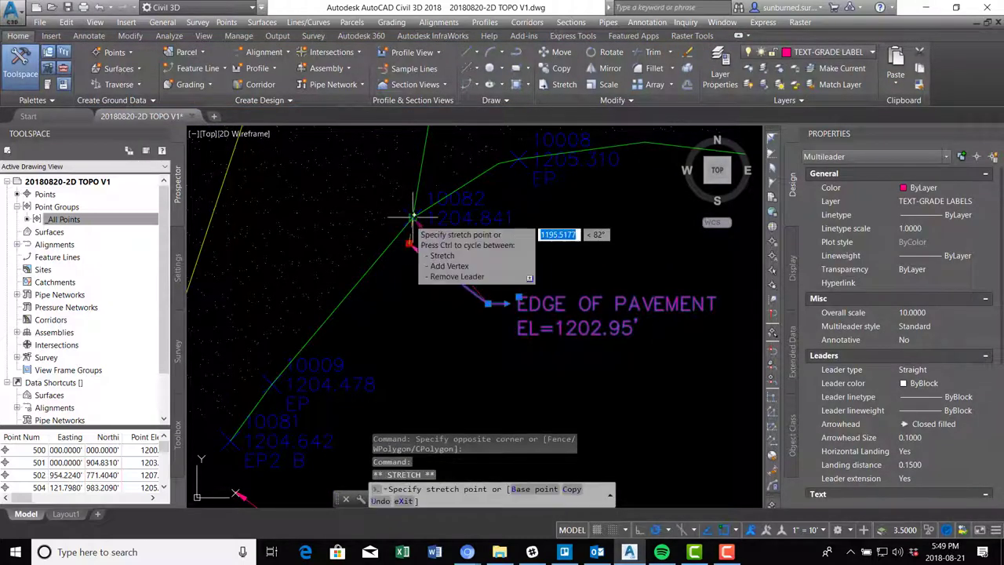
left_click(413, 218)
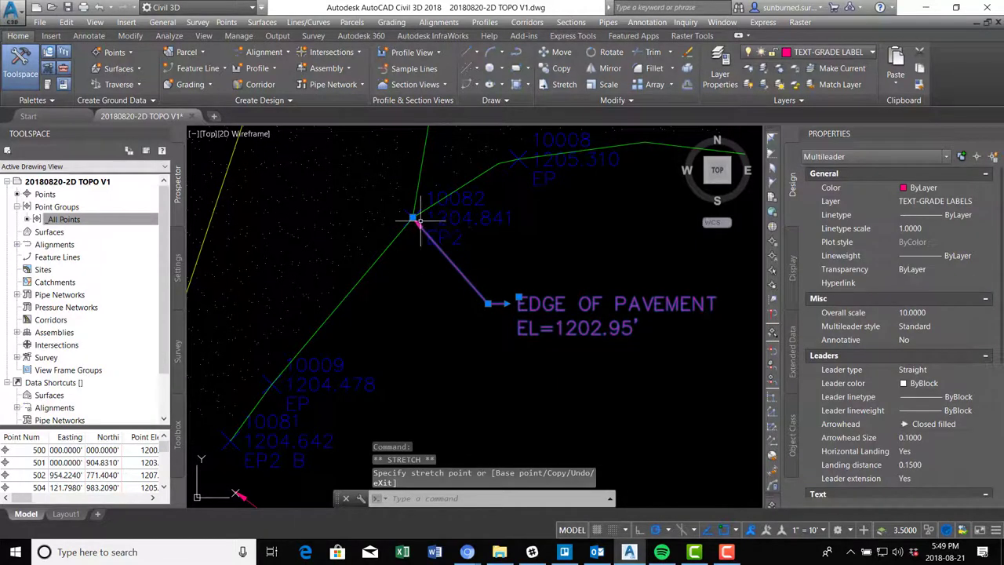
key("Escape")
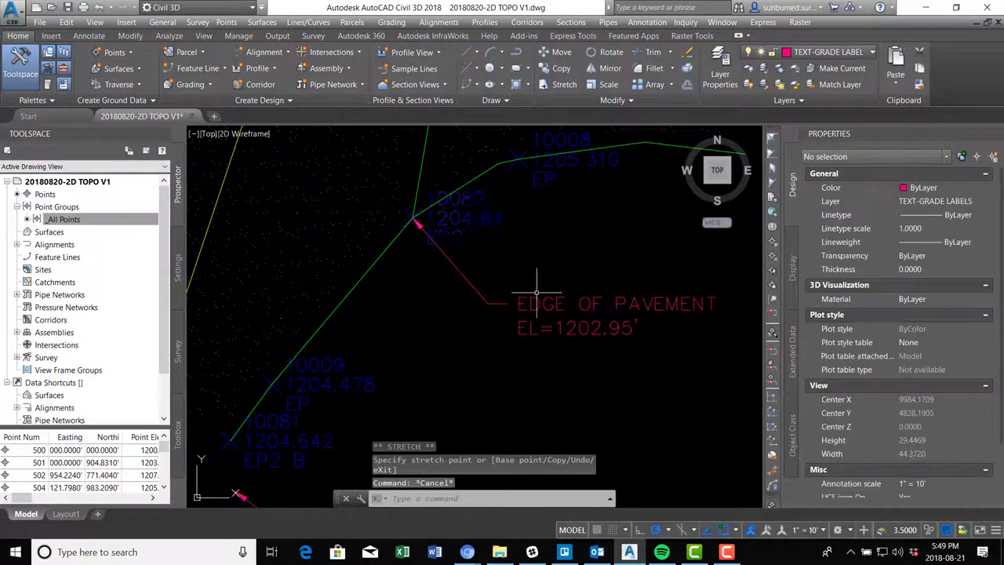
Step: Change the elevation line of the label at point 10082 to "EL=1204.84'"
left_click(600, 326)
double_click(592, 329)
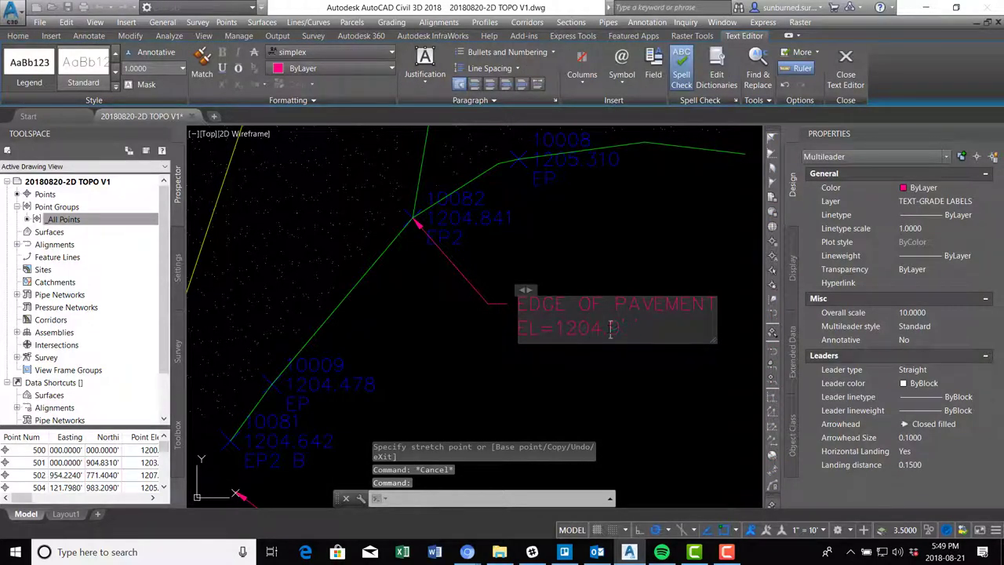
type("4")
left_click(469, 333)
Step: Change the elevation line of the copied label beside point 10081 to "EL=1204.64'"
scroll(469, 332, "down", 4)
middle_click_drag(475, 358, 505, 262)
scroll(435, 310, "up", 4)
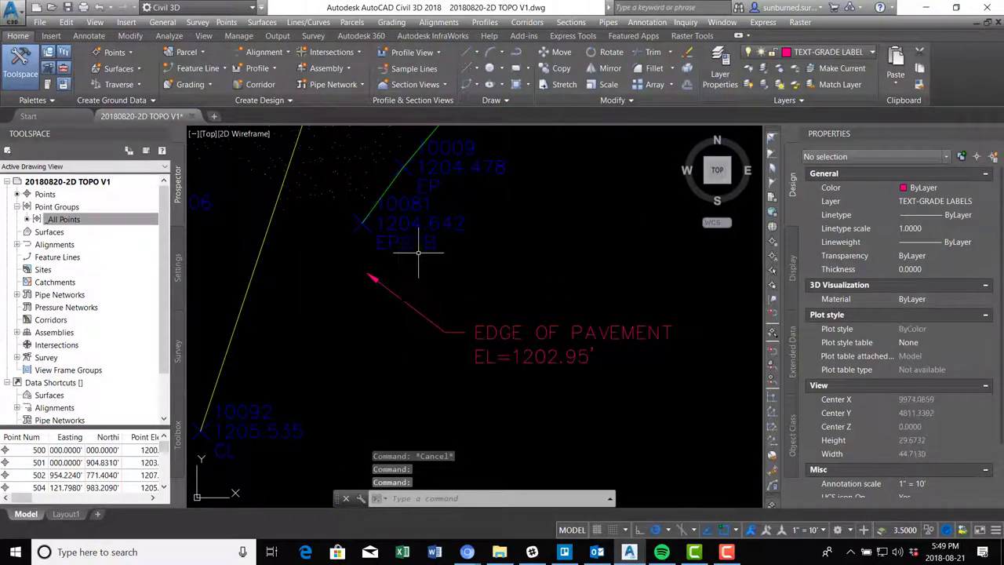
left_click(576, 345)
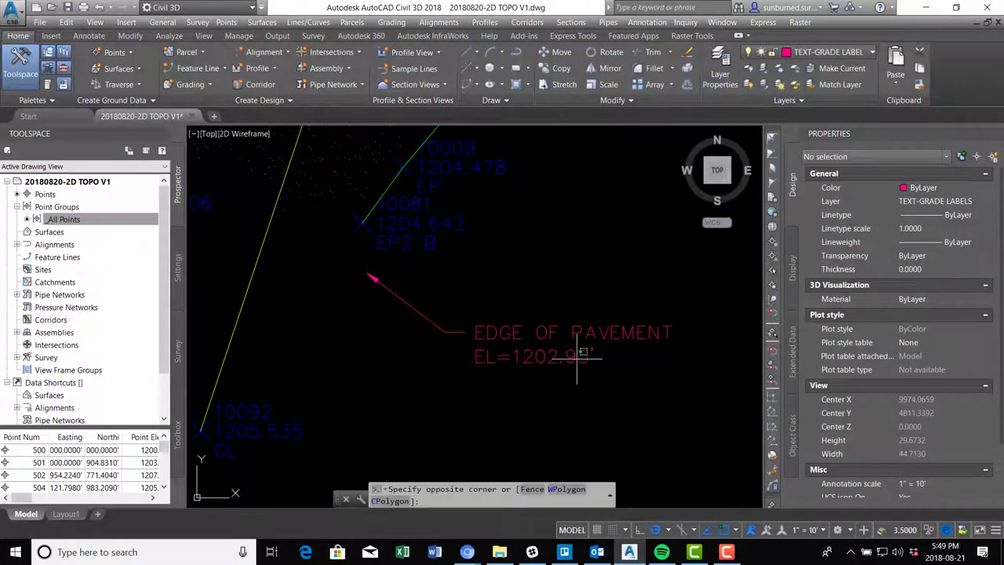
key("Escape")
double_click(570, 357)
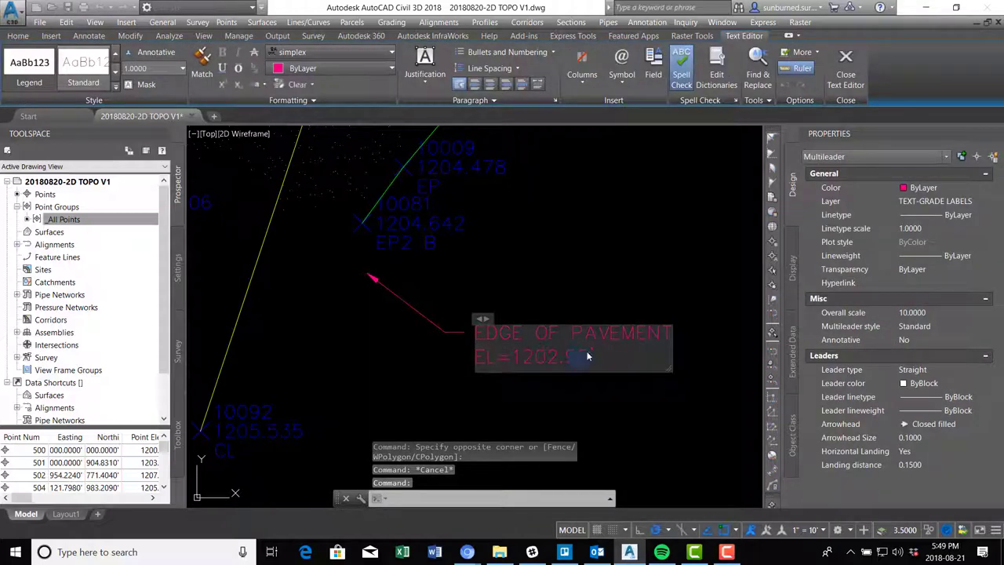
type("64")
key("BackSpace")
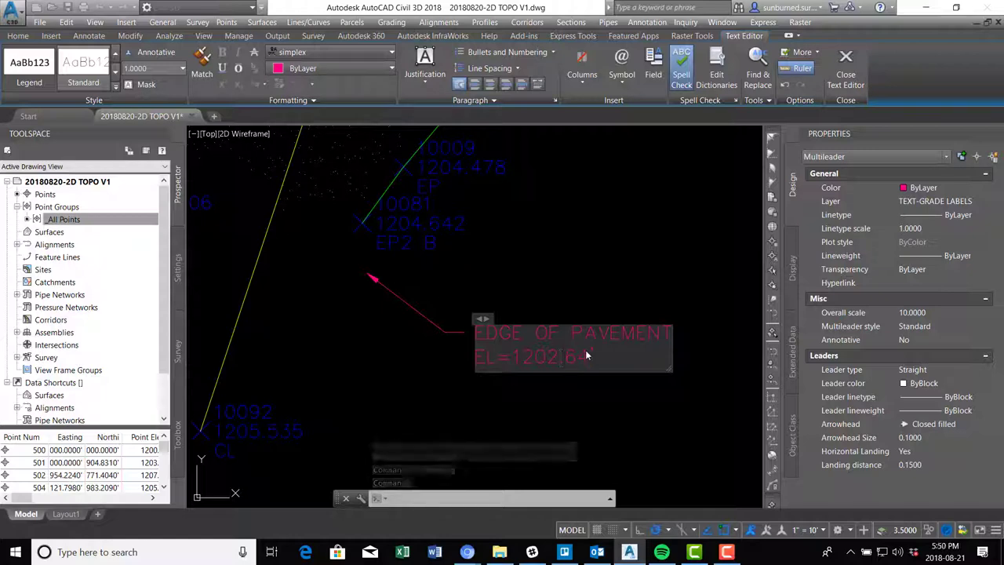
key("BackSpace")
type("4")
left_click(496, 285)
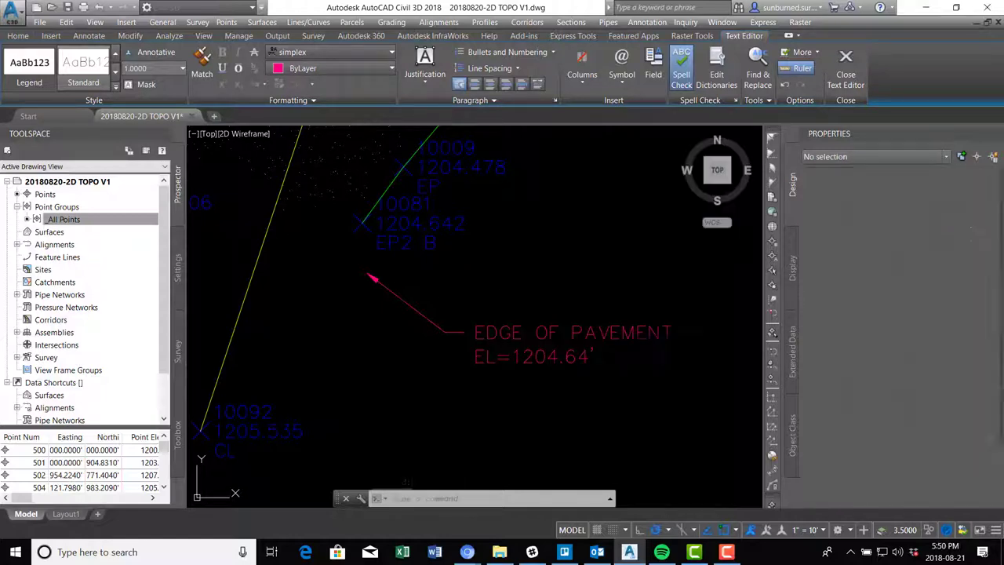
Step: Snap the arrowhead of the "EL=1204.64'" label to point 10081 at the end of the pavement edge
left_click(393, 301)
left_click(358, 283)
left_click(370, 278)
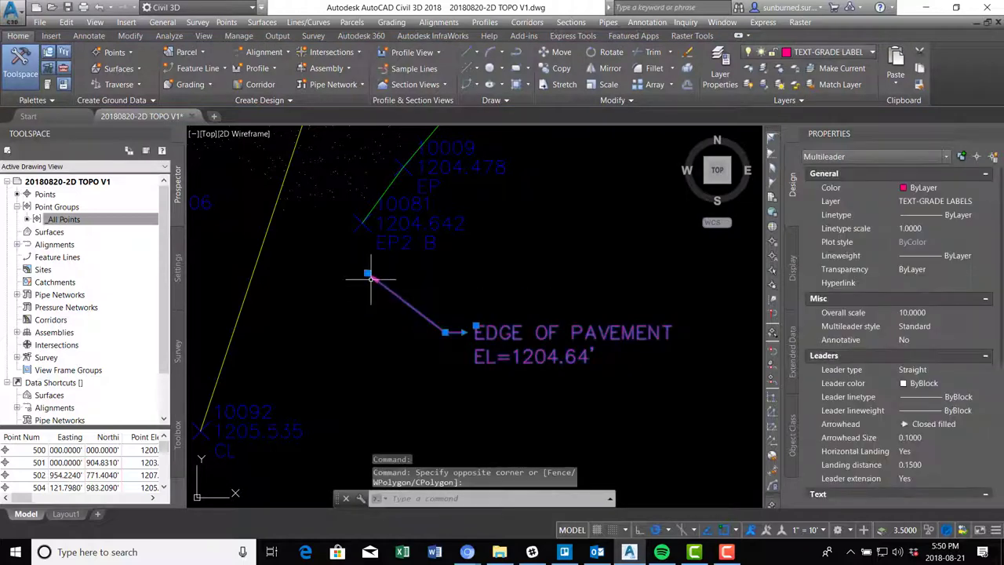
left_click(367, 273)
left_click(363, 223)
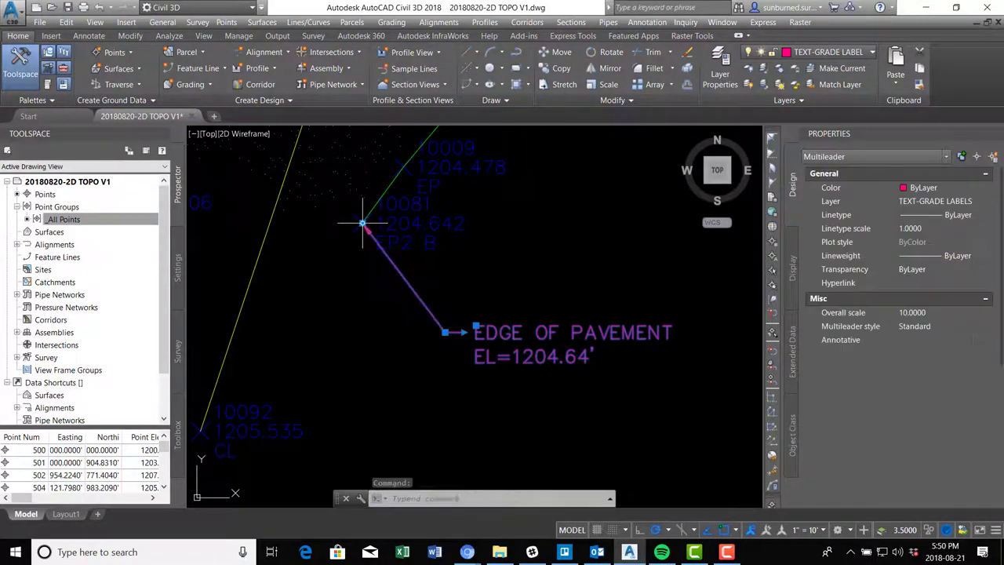
key("Escape")
Step: Copy the edge of pavement label from point 10082 into the driveway entrance beside point 10097
scroll(354, 239, "down", 1)
middle_click_drag(456, 188, 465, 347)
scroll(465, 347, "down", 2)
mouse_move(525, 300)
middle_mouse_down()
mouse_move(529, 324)
mouse_move(510, 397)
mouse_move(556, 341)
mouse_move(608, 354)
middle_mouse_up()
scroll(609, 354, "up", 2)
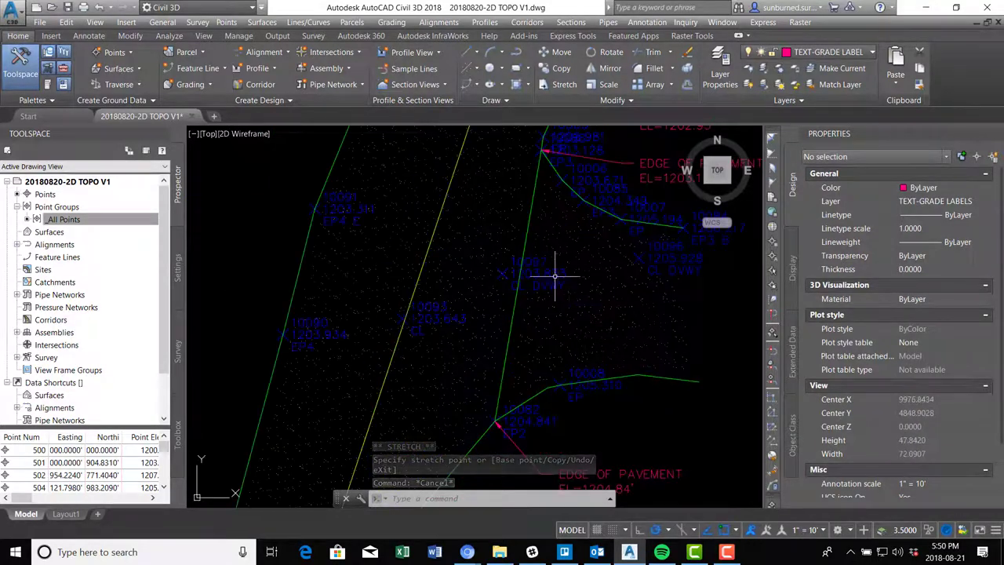
scroll(519, 285, "up", 2)
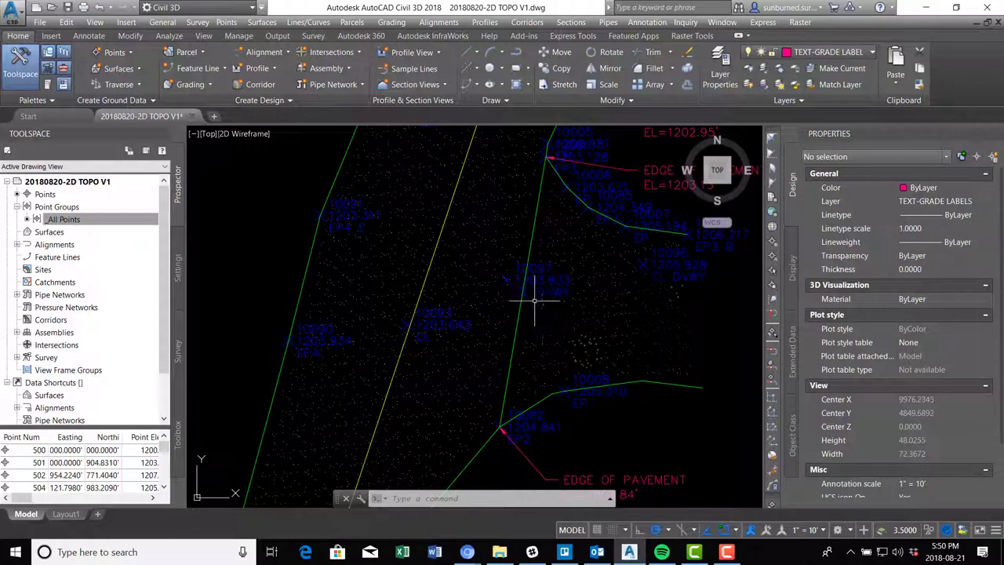
middle_click_drag(615, 428, 603, 341)
type("CO")
key("Return")
left_click(561, 386)
key("Return")
left_click(533, 383)
scroll(568, 210, "up", 2)
middle_click_drag(562, 220, 564, 321)
scroll(567, 318, "down", 1)
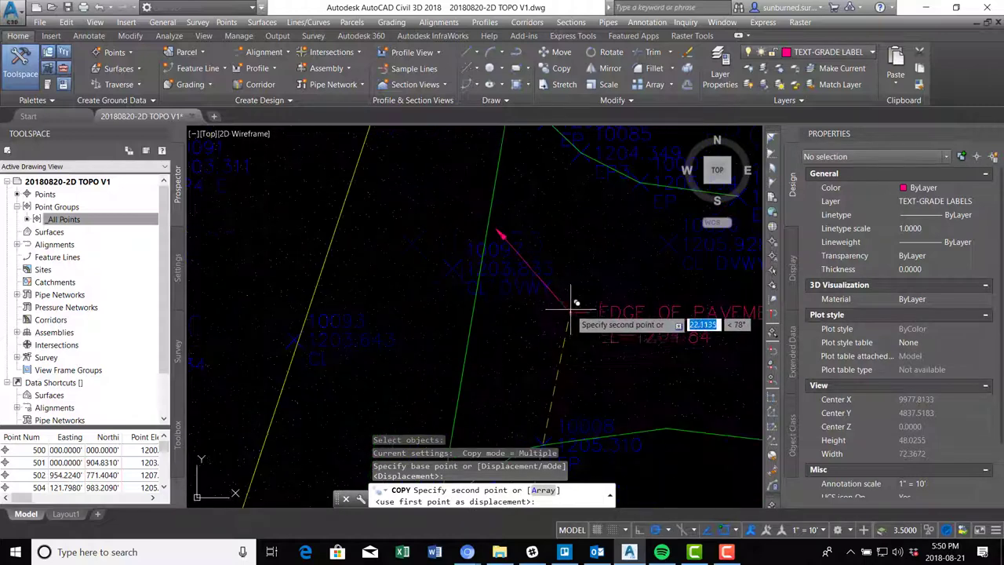
left_click(570, 292)
key("Escape")
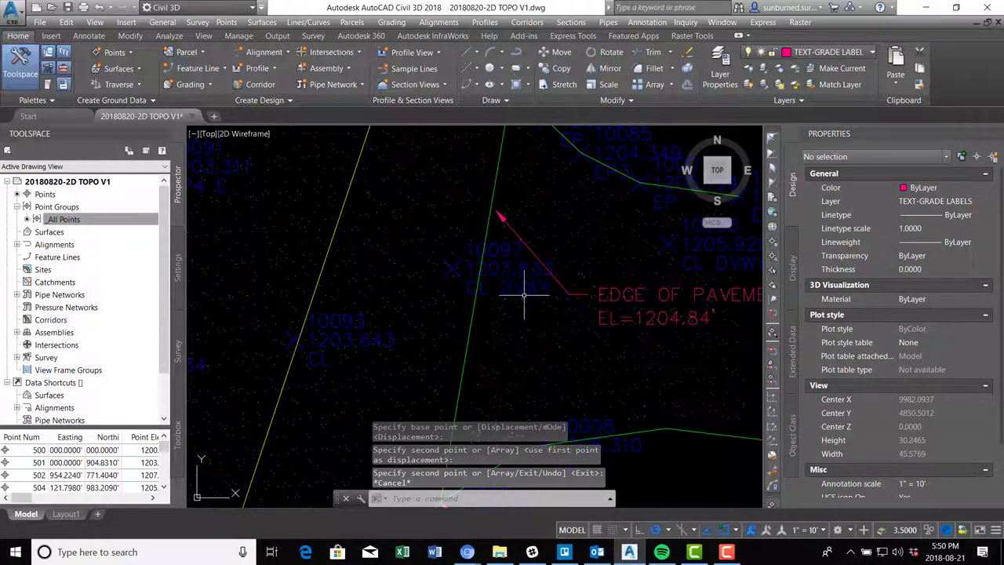
Step: Snap the copied label's arrowhead to the midpoint of the line across the driveway entrance
left_click(519, 236)
left_click(496, 211)
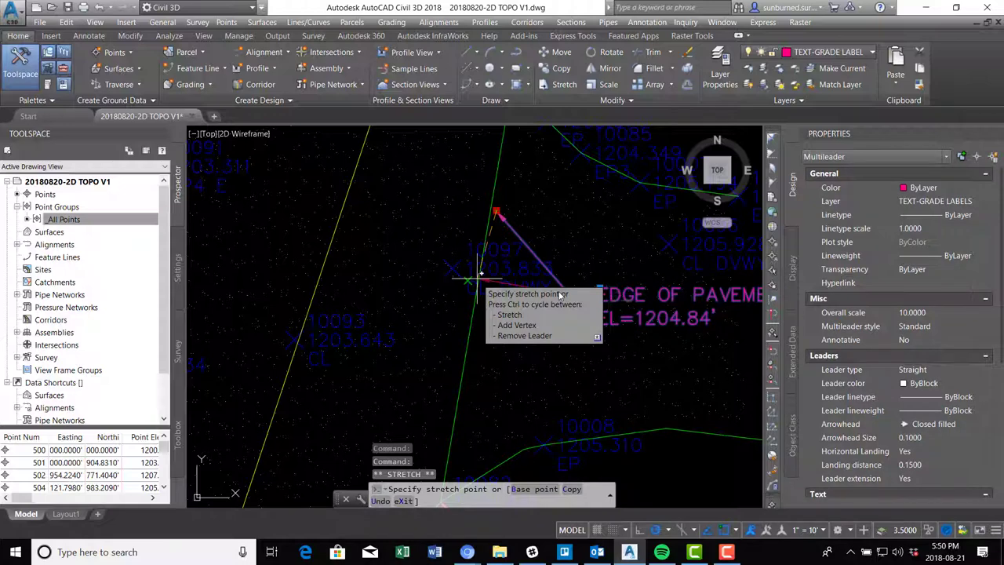
type("MID")
key("Return")
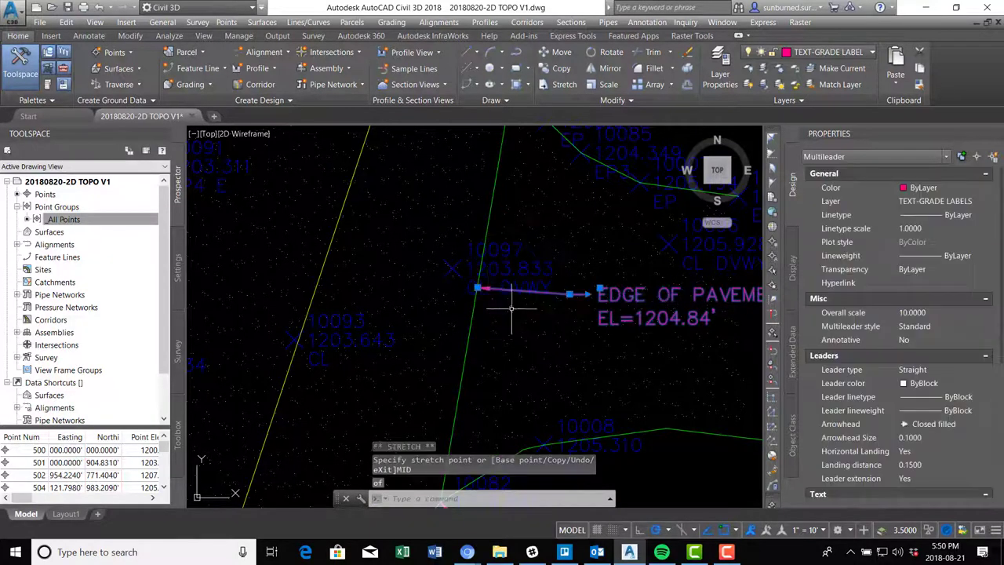
key("Escape")
Step: Reposition the driveway label's text slightly lower so its leader slopes down from the arrowhead
middle_click_drag(627, 336, 523, 313)
left_click(519, 271)
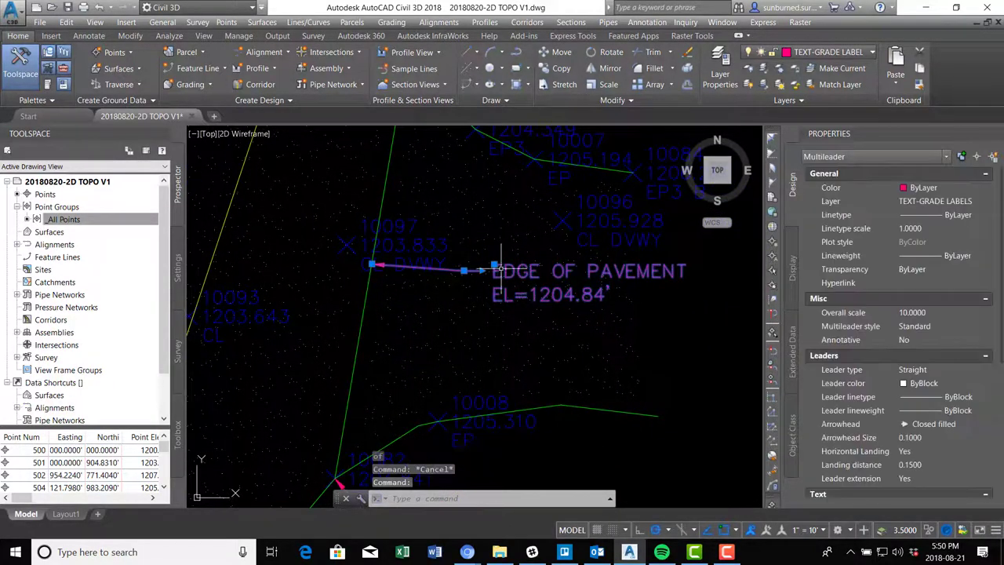
left_click(494, 268)
left_click(470, 312)
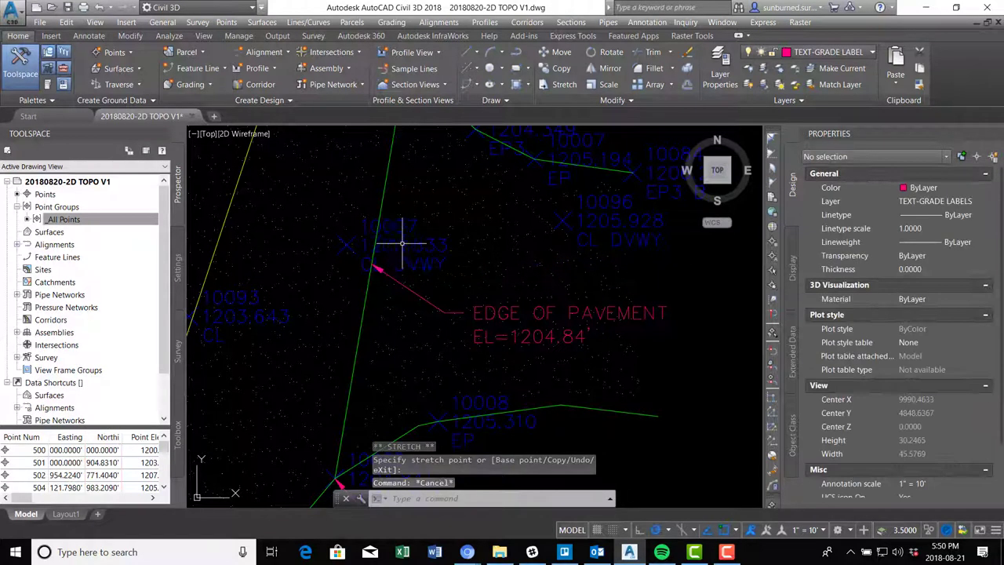
Step: Change the driveway label's text to "CENTERLINE OF DRIVEWAY" with "EL=1203.84'" on the second line
double_click(565, 337)
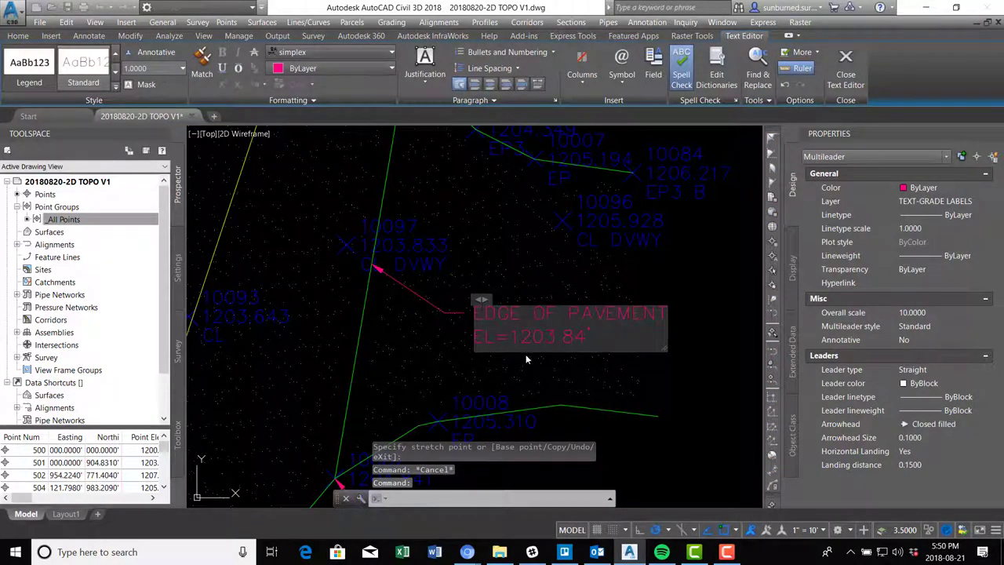
left_click_drag(474, 313, 540, 313)
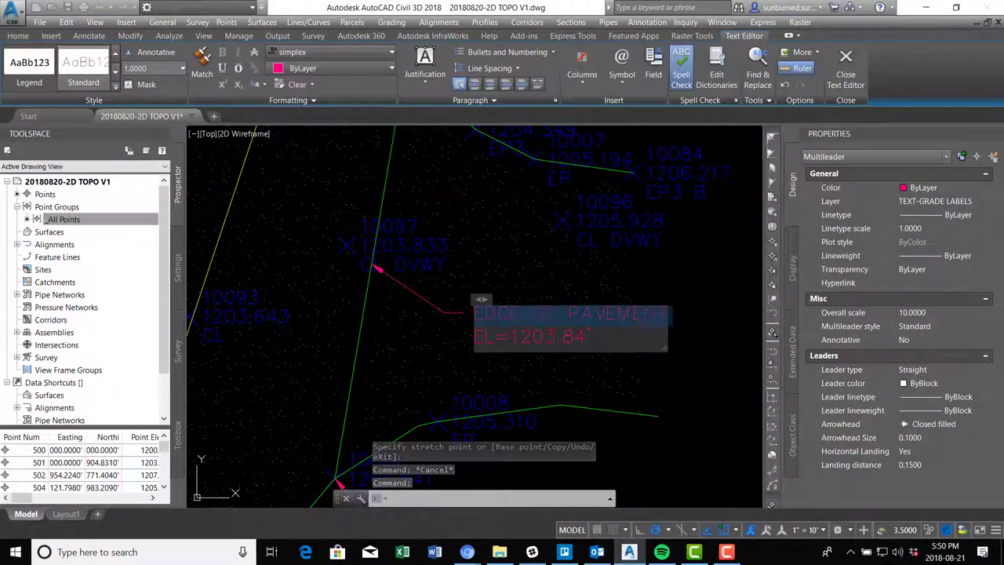
type("CENTERLINE OF DRIVEWAYEL=")
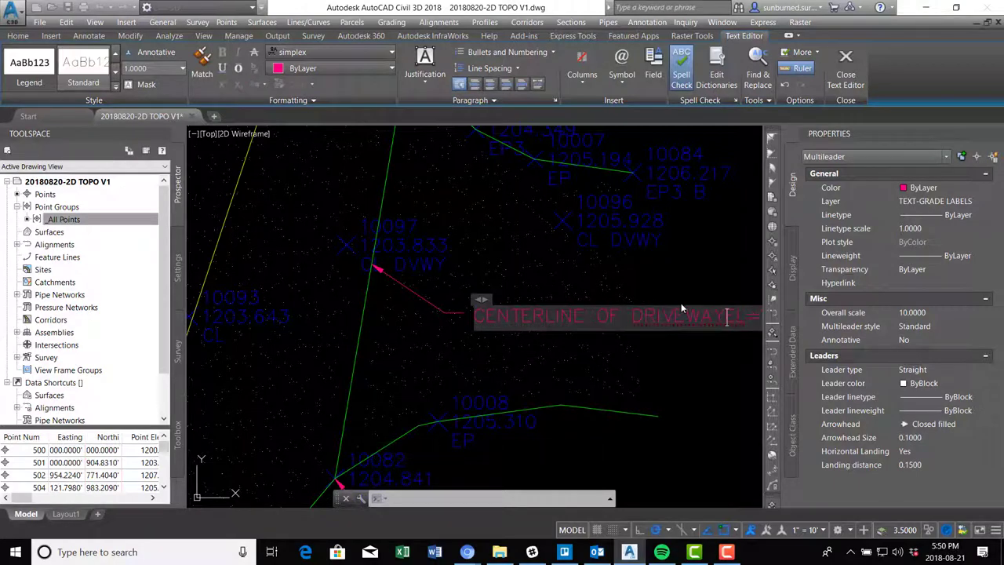
key("Return")
left_click(700, 380)
scroll(694, 380, "down", 3)
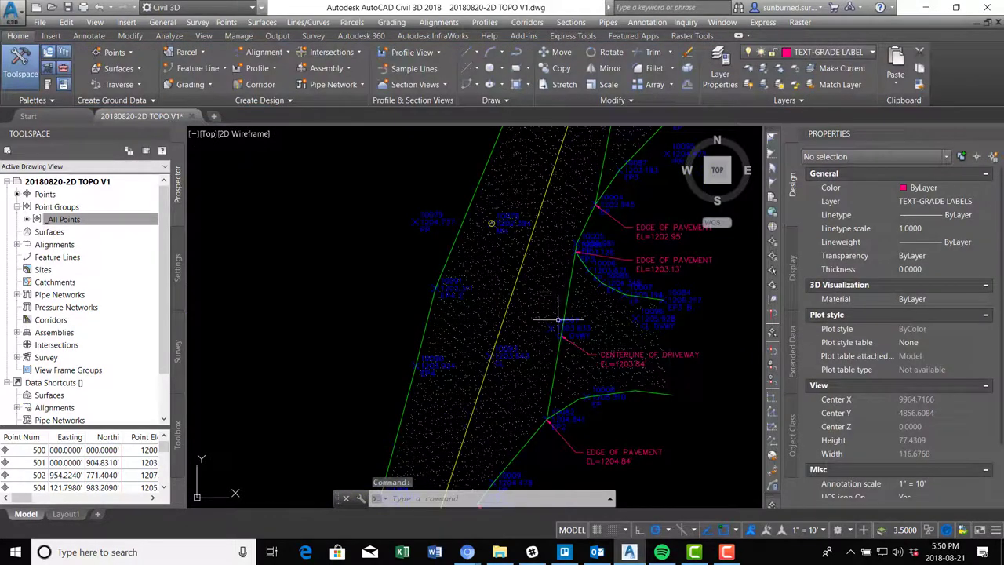
Step: Copy the edge of pavement label from point 10004 to the slope line's lower end, beside point 10057
scroll(433, 223, "up", 2)
scroll(421, 234, "down", 2)
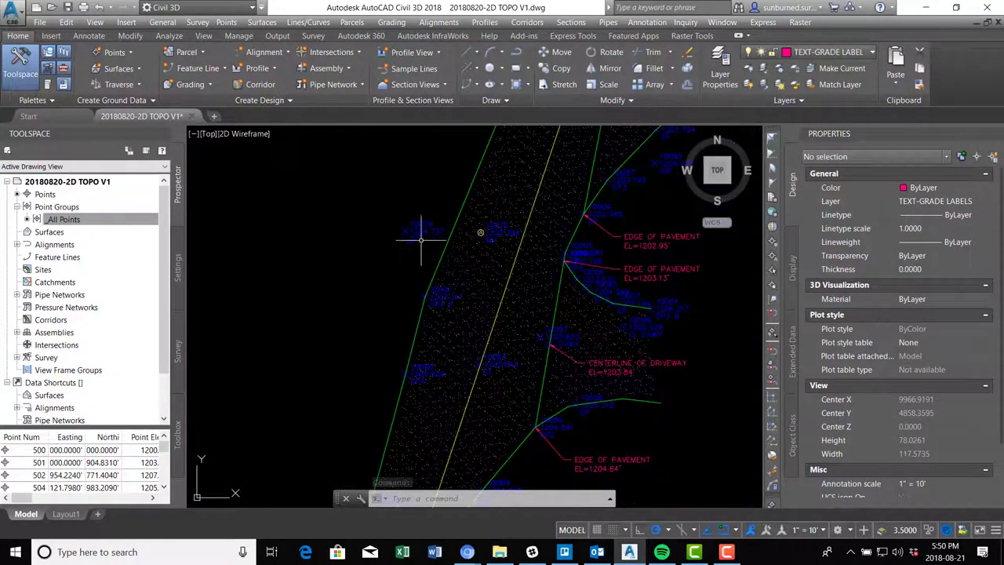
mouse_move(619, 180)
middle_mouse_down()
mouse_move(520, 380)
mouse_move(503, 363)
mouse_move(508, 262)
middle_mouse_up()
middle_click_drag(513, 328, 525, 511)
mouse_move(476, 279)
middle_mouse_down()
mouse_move(486, 390)
mouse_move(475, 464)
mouse_move(520, 354)
mouse_move(481, 531)
middle_mouse_up()
scroll(505, 367, "up", 3)
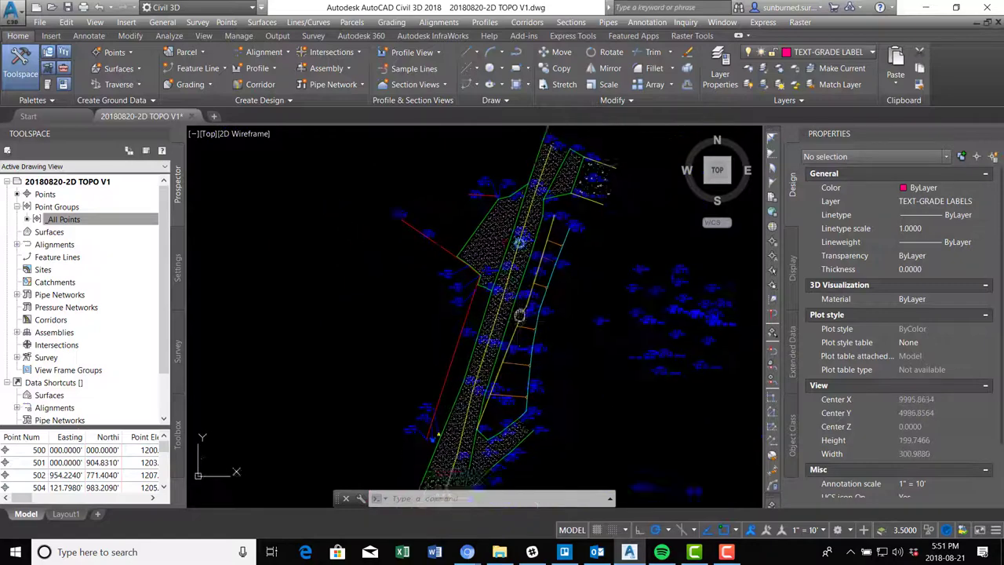
type("c")
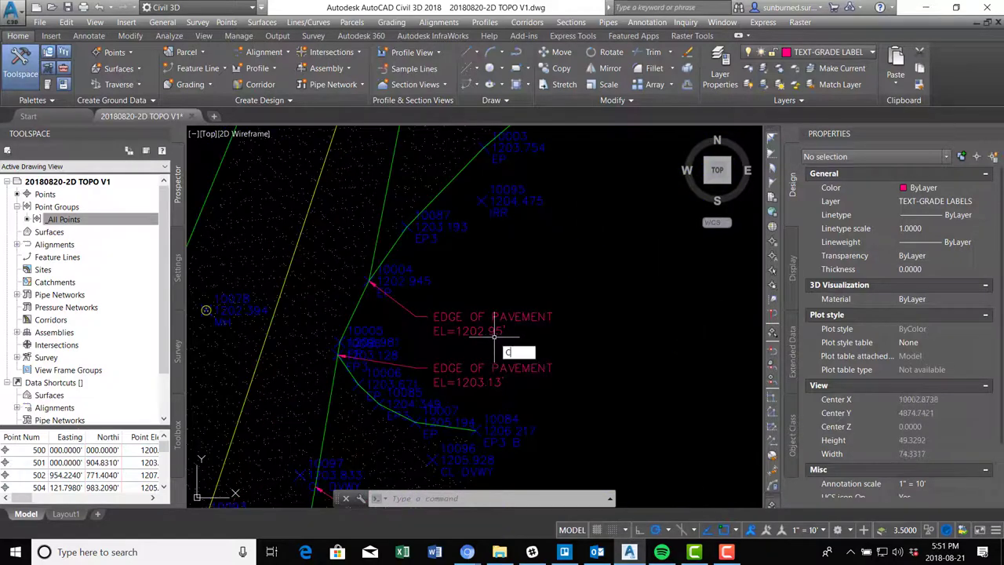
type("o")
key("Return")
left_click(442, 302)
left_click(428, 318)
key("Return")
left_click(427, 316)
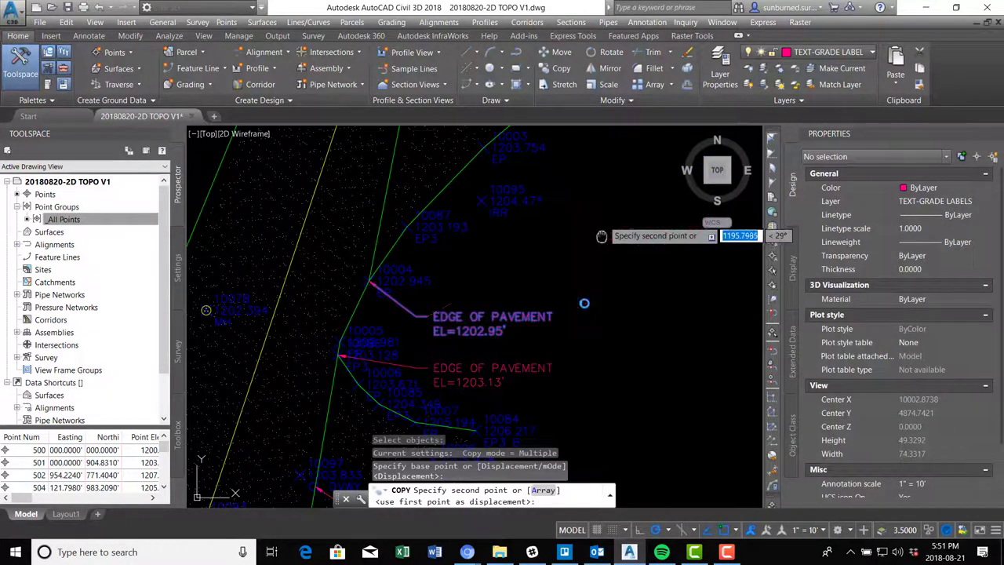
middle_click_drag(603, 218, 514, 415)
middle_click_drag(556, 316, 542, 428)
scroll(542, 396, "up", 2)
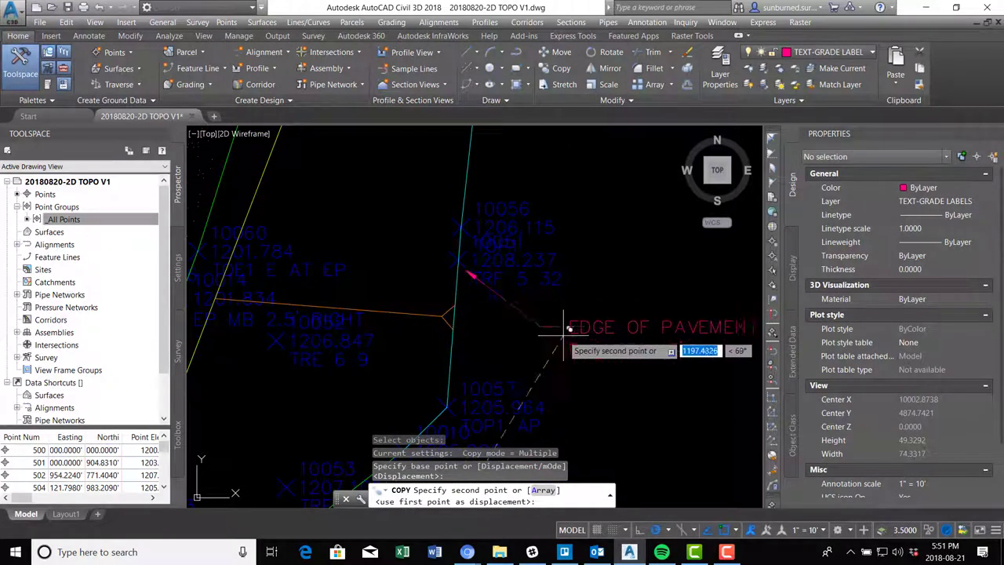
left_click(561, 428)
Step: Place two more copies of the label farther up the slope line, beside points 10054 and 10043
middle_click_drag(603, 259, 559, 559)
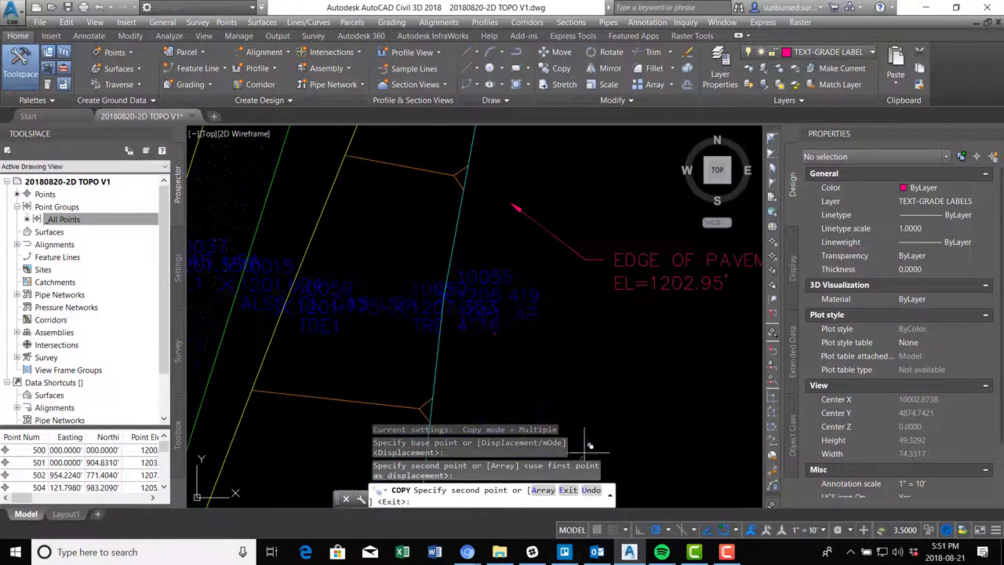
scroll(565, 246, "down", 2)
mouse_move(596, 186)
middle_mouse_down()
mouse_move(592, 322)
mouse_move(593, 306)
mouse_move(610, 431)
middle_mouse_up()
left_click(579, 285)
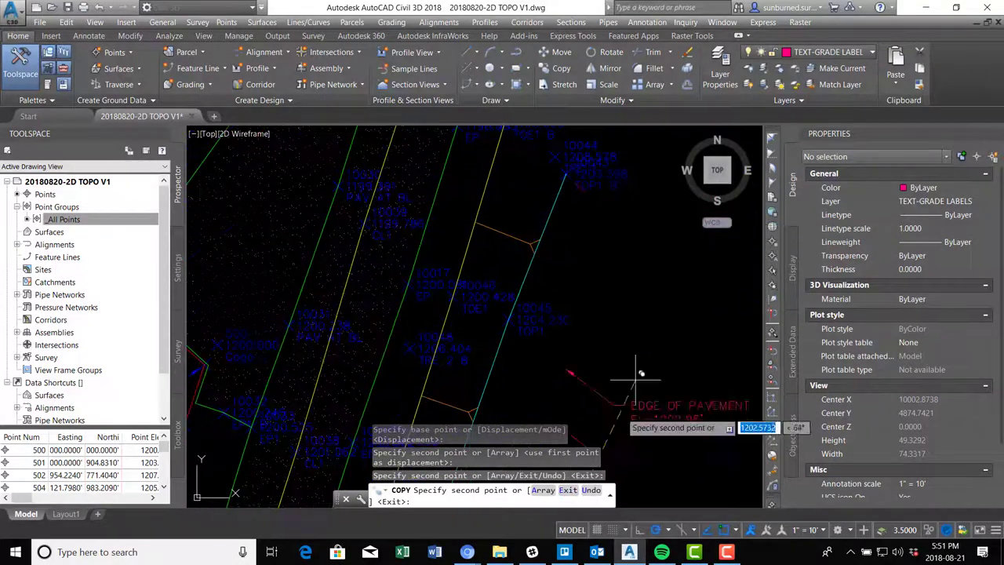
left_click(637, 219)
key("Escape")
Step: Snap the uppermost copied label's arrowhead to the upper end of the slope line at point 10043
mouse_move(635, 250)
middle_mouse_down()
mouse_move(635, 269)
mouse_move(574, 334)
middle_mouse_up()
left_click(523, 285)
left_click(506, 274)
mouse_move(515, 278)
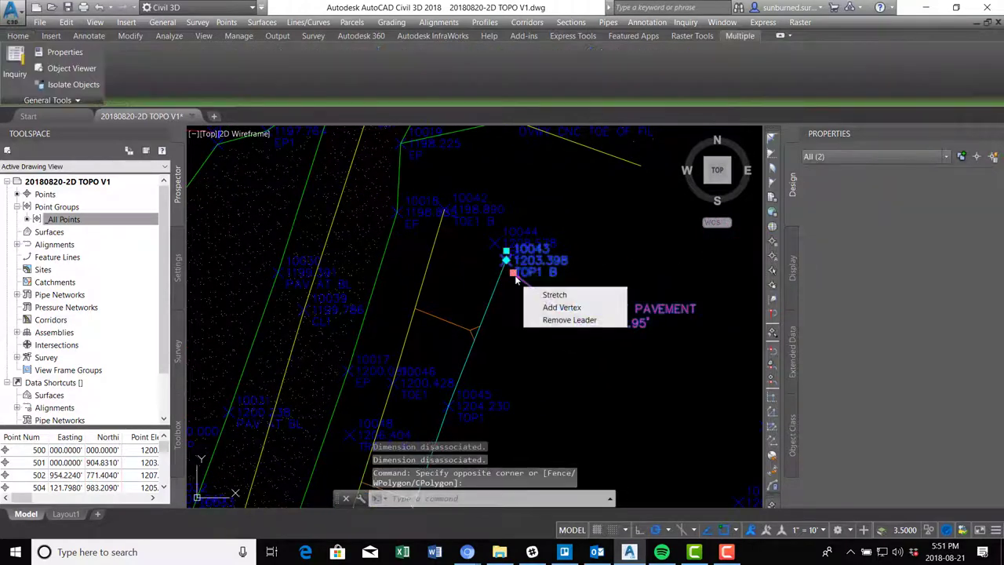
scroll(512, 282, "up", 4)
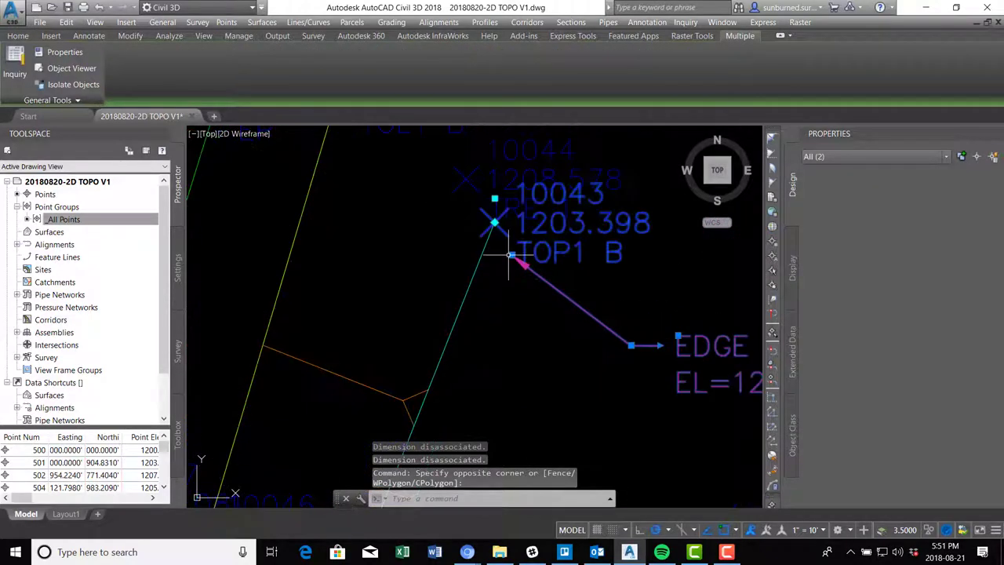
left_click(512, 255)
left_click(495, 222)
key("Escape")
Step: Change the label at point 10043 to "TOP OF SLOPE" with "EL=1203.40'" on the second line
middle_click_drag(582, 327, 333, 235)
double_click(531, 297)
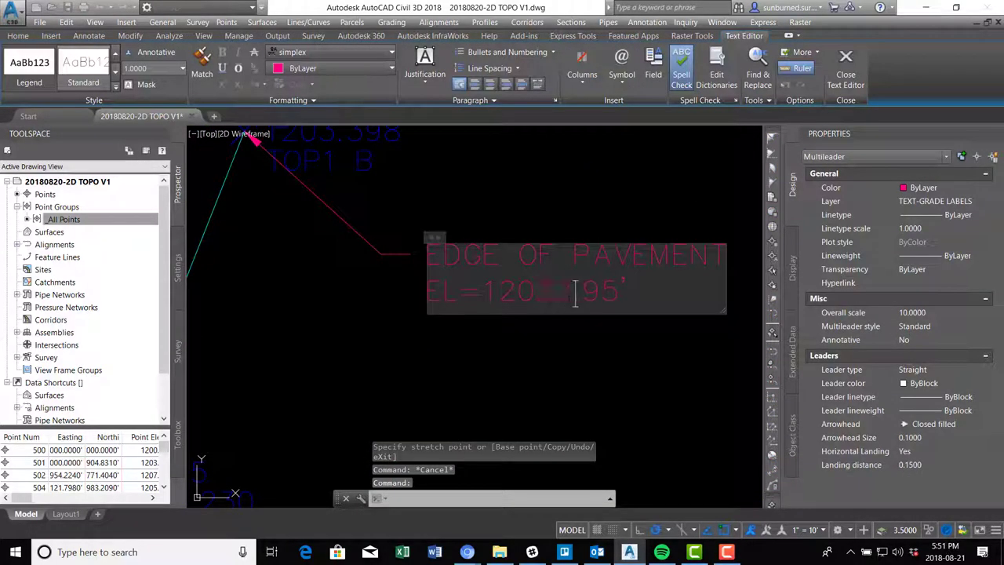
left_click_drag(557, 294, 604, 293)
type("3.40")
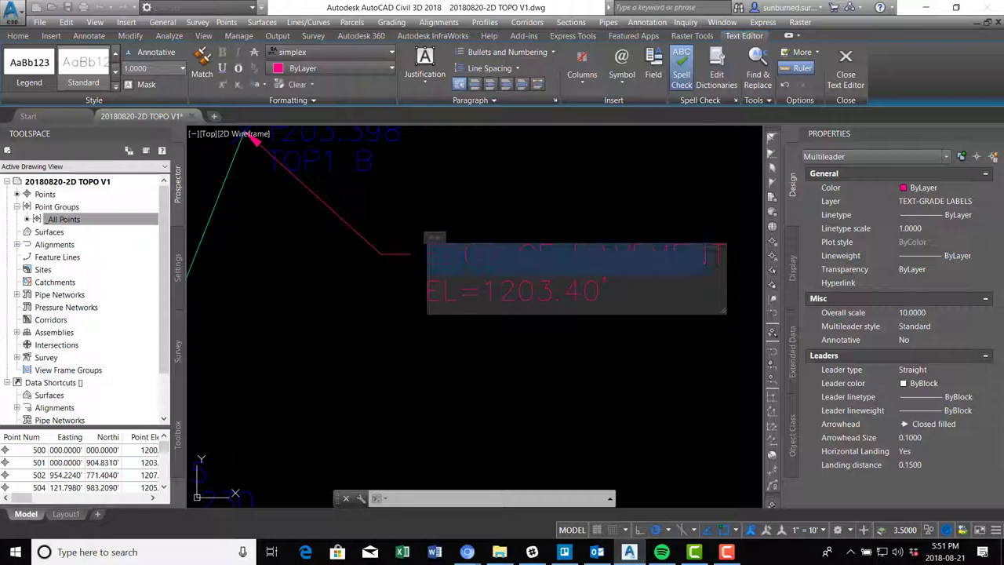
type("TOP")
type(" OF SUBGR")
type("SLOPE")
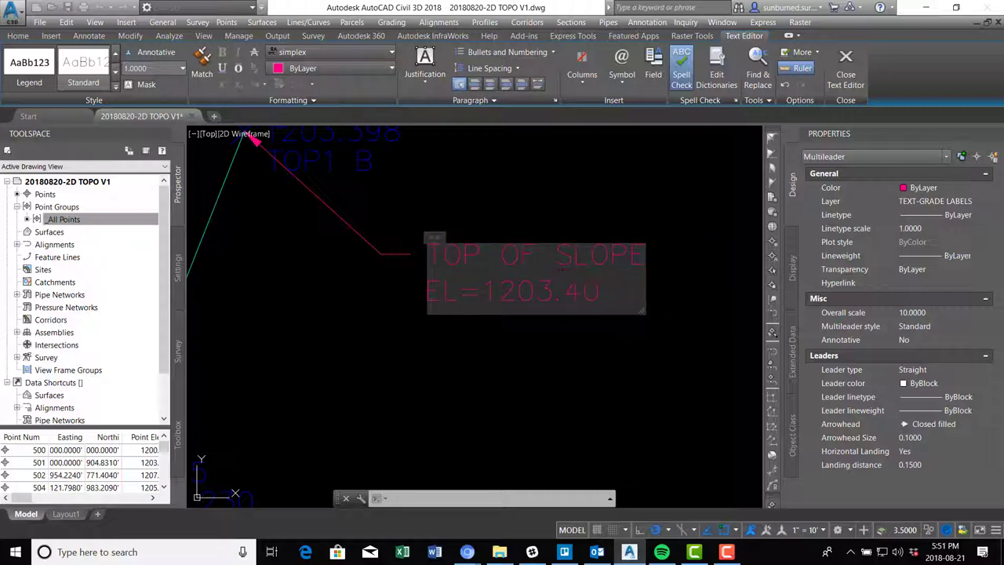
left_click(682, 281)
Step: Change the label beside point 10054 to "TOP OF SLOPE" with "EL=1204.91'" on the second line
scroll(515, 405, "down", 5)
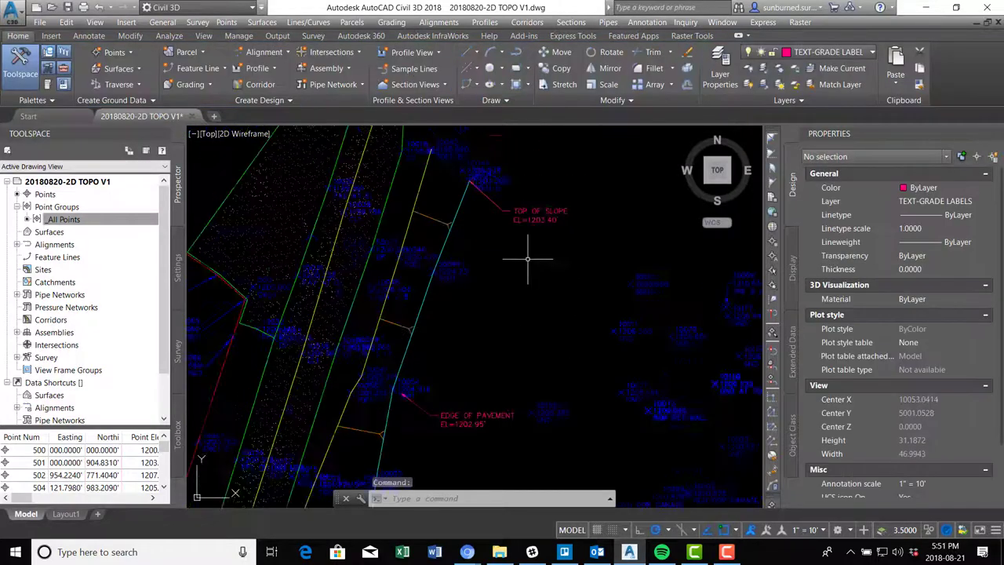
scroll(465, 410, "up", 4)
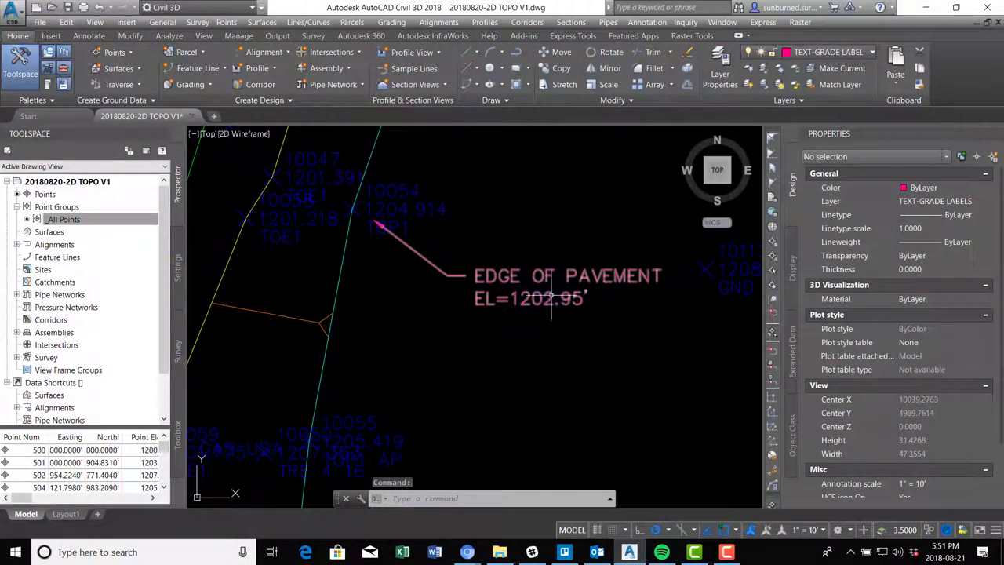
double_click(551, 296)
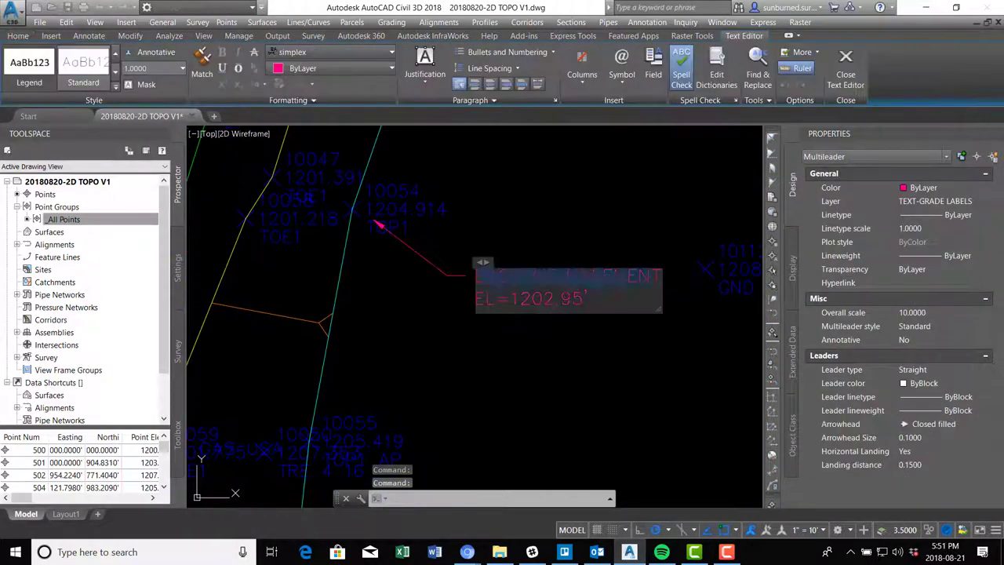
type("TOP OF SLOPE")
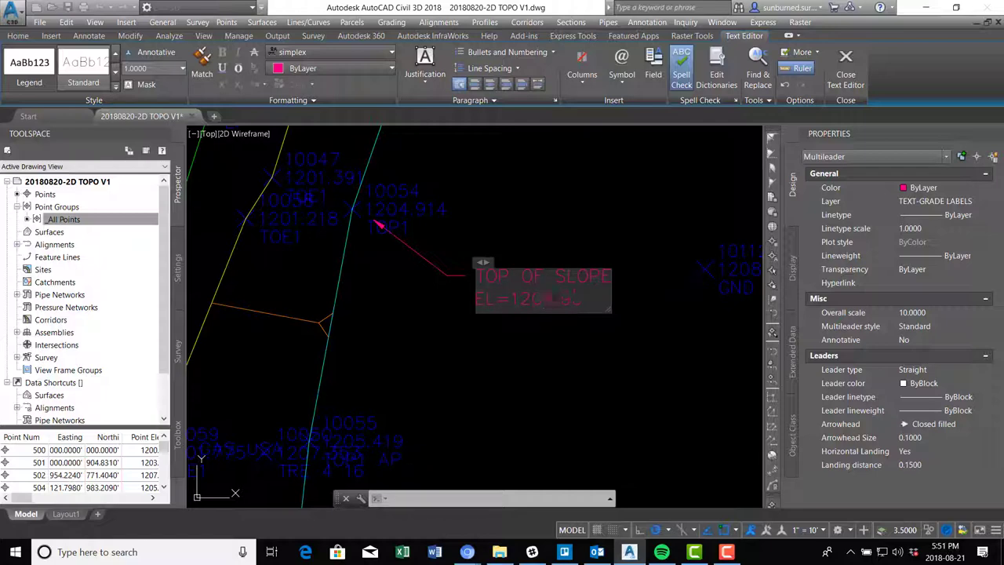
left_click(553, 373)
Step: Change the label beside point 10057 to "TOP OF SLOPE" with "EL=1205.96'" on the second line
scroll(553, 374, "down", 4)
middle_click_drag(545, 384, 535, 240)
scroll(464, 418, "up", 2)
scroll(499, 317, "up", 2)
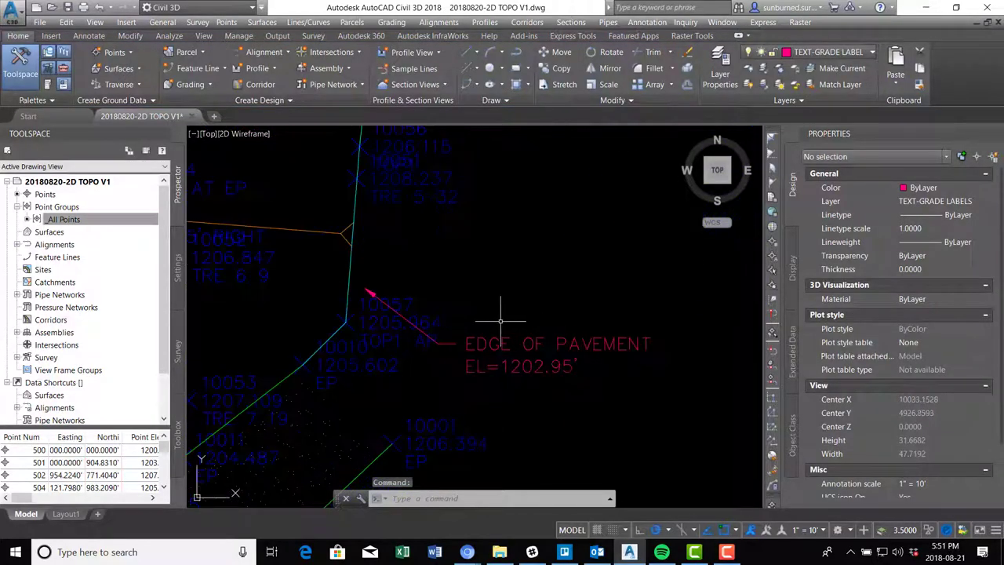
double_click(559, 379)
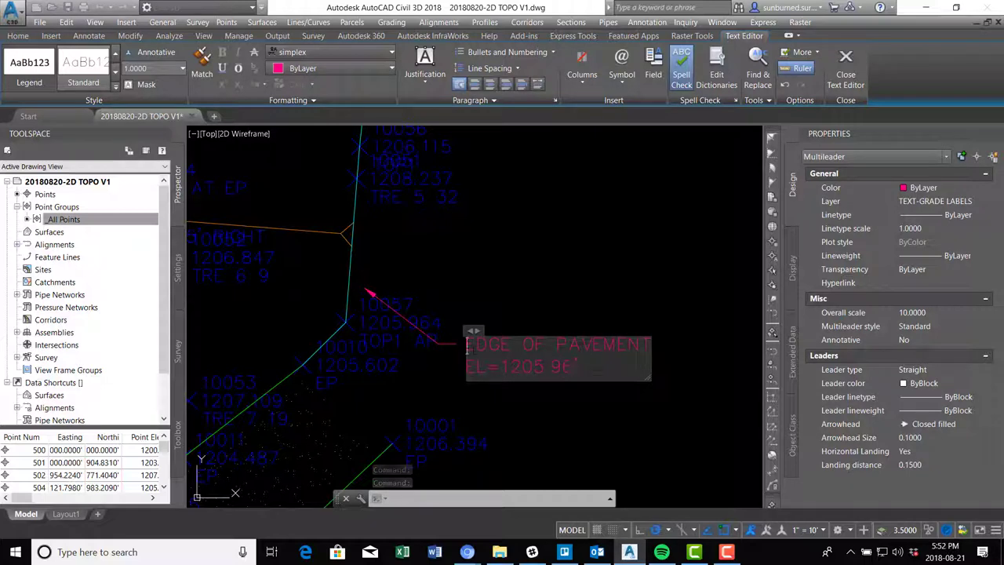
type("TOP OF SL")
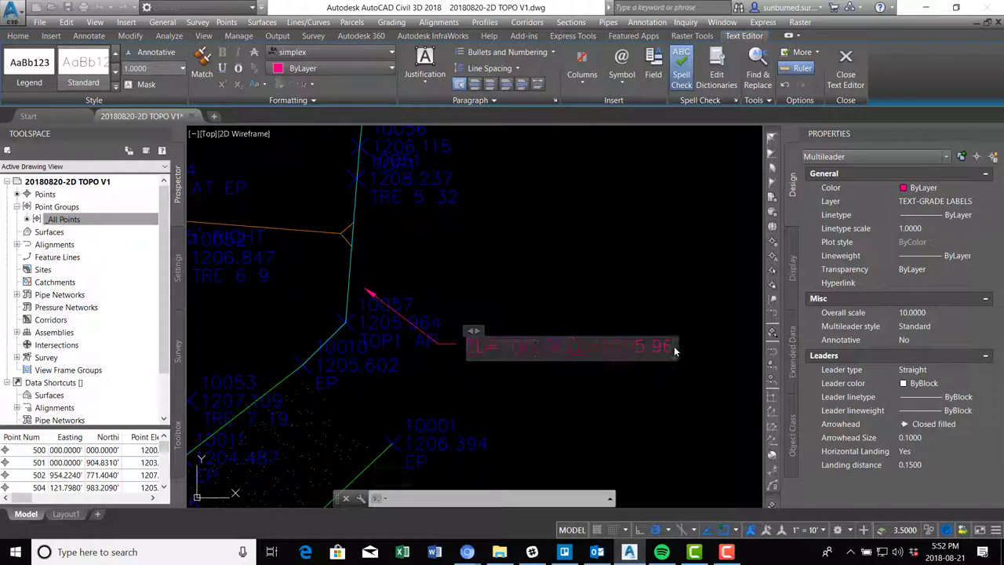
type("OPE")
key("Return")
Step: Snap the lowest top of slope label's arrowhead to the slope line's corner at point 10057
left_click(403, 268)
left_click(366, 291)
left_click(365, 290)
key("Escape")
Step: Snap the middle top of slope label's arrowhead to the slope line's vertex at point 10054
scroll(517, 382, "down", 5)
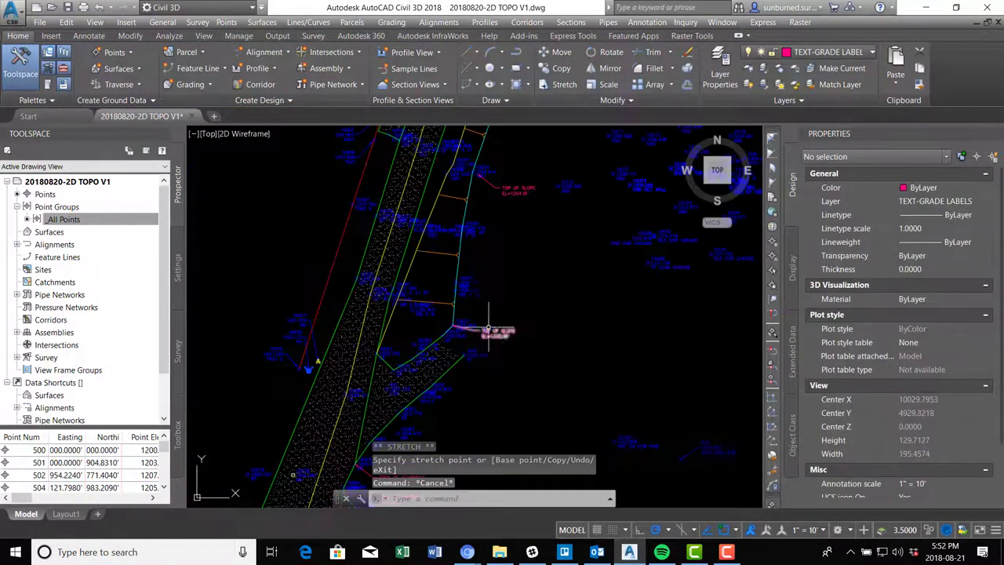
scroll(474, 329, "up", 4)
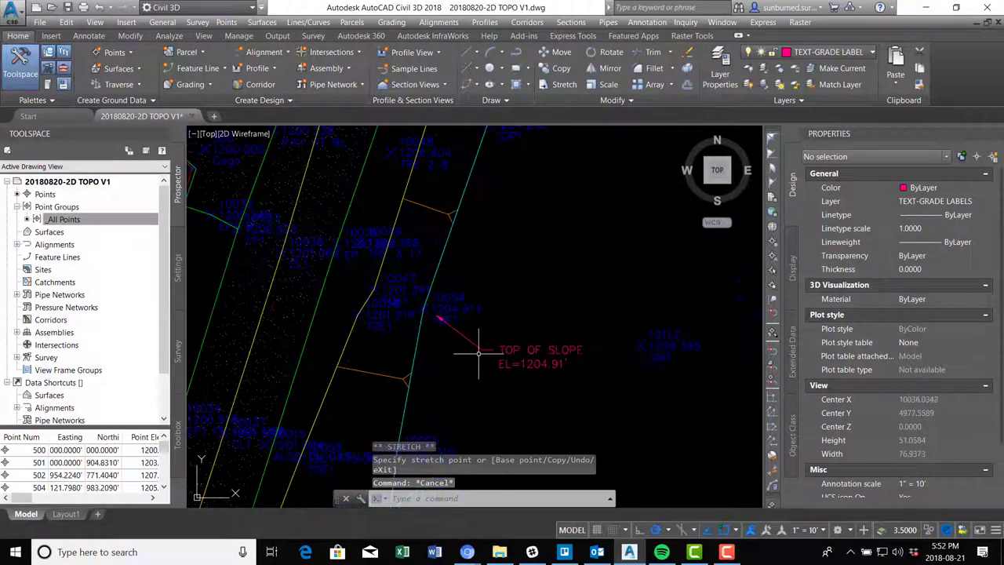
left_click(476, 350)
left_click(433, 318)
left_click(429, 305)
key("Escape")
scroll(467, 320, "up", 4)
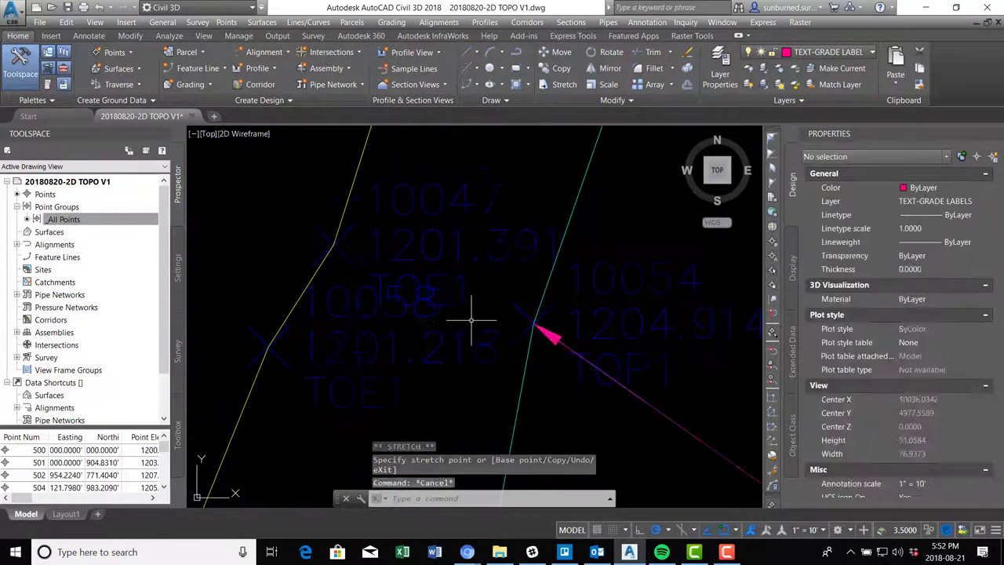
Step: Freeze the POINTS-TOPO layer and thaw the BLOCKS-TREES layer
scroll(471, 320, "down", 6)
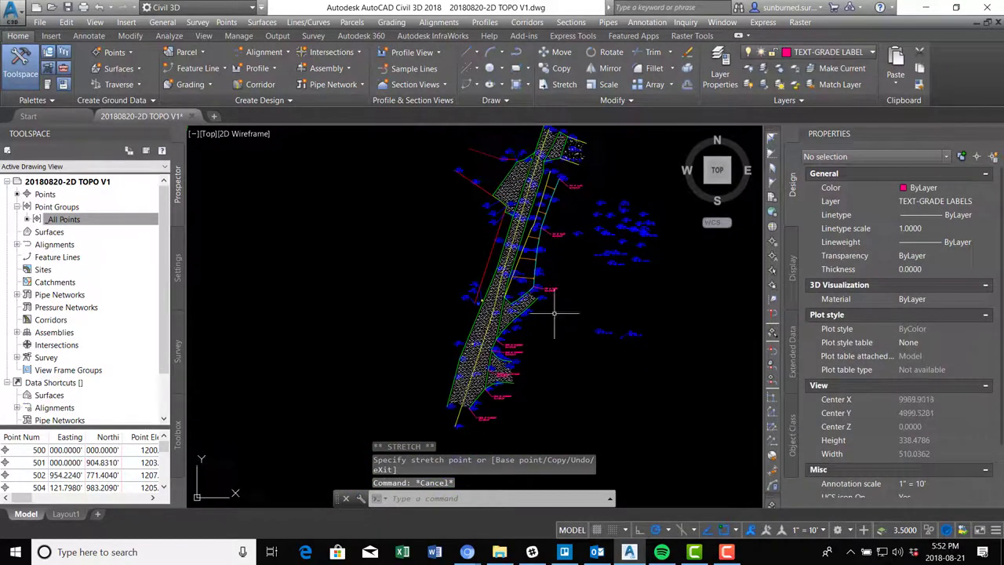
left_click(720, 68)
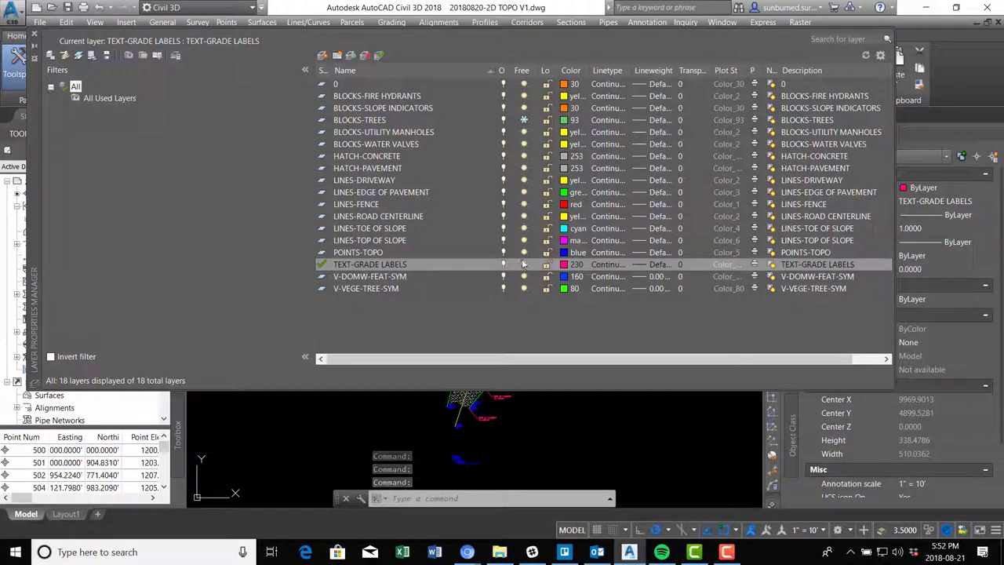
left_click(524, 251)
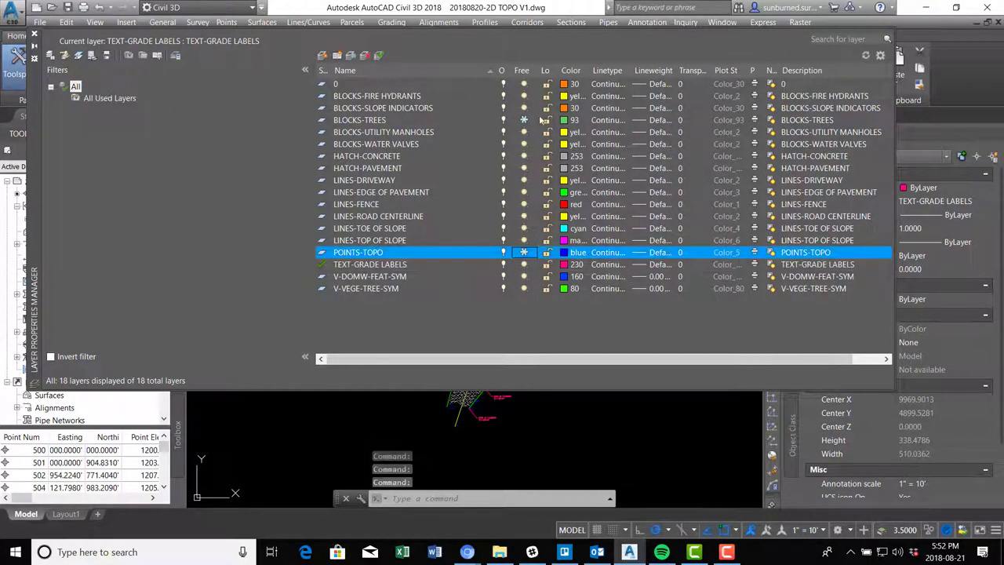
left_click(523, 120)
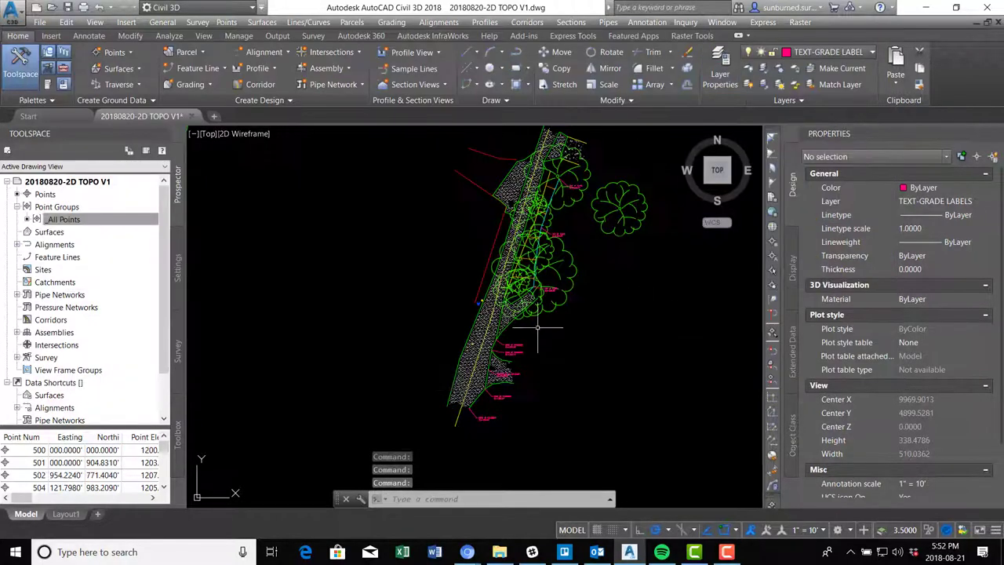
Step: Examine how the tree blocks overlap the road, slope lines and grade labels
scroll(511, 376, "up", 5)
middle_click_drag(567, 243, 555, 369)
middle_click_drag(547, 429, 583, 248)
middle_click_drag(611, 172, 535, 441)
middle_click_drag(612, 286, 598, 388)
middle_click_drag(610, 267, 611, 328)
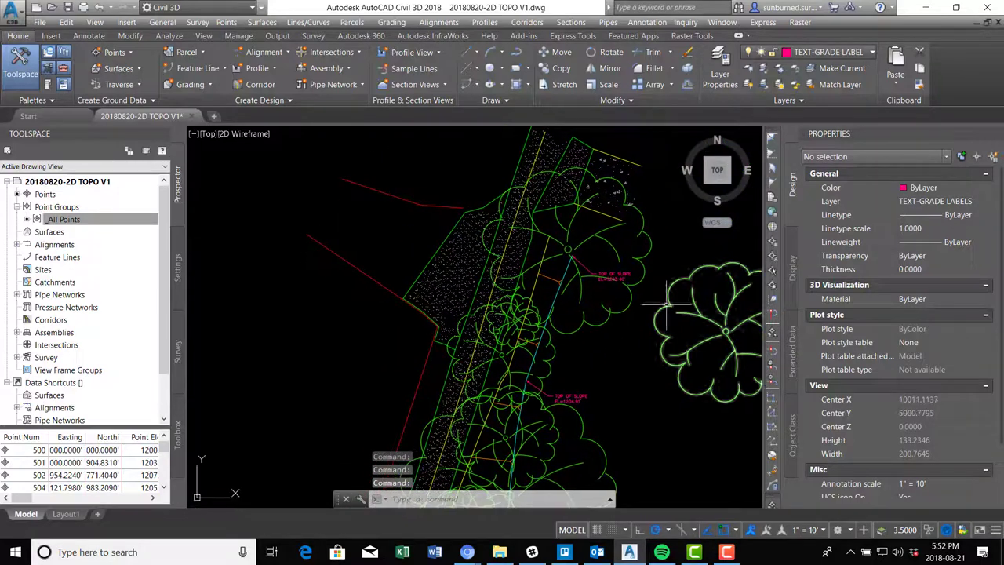
scroll(586, 452, "up", 3)
scroll(576, 388, "up", 3)
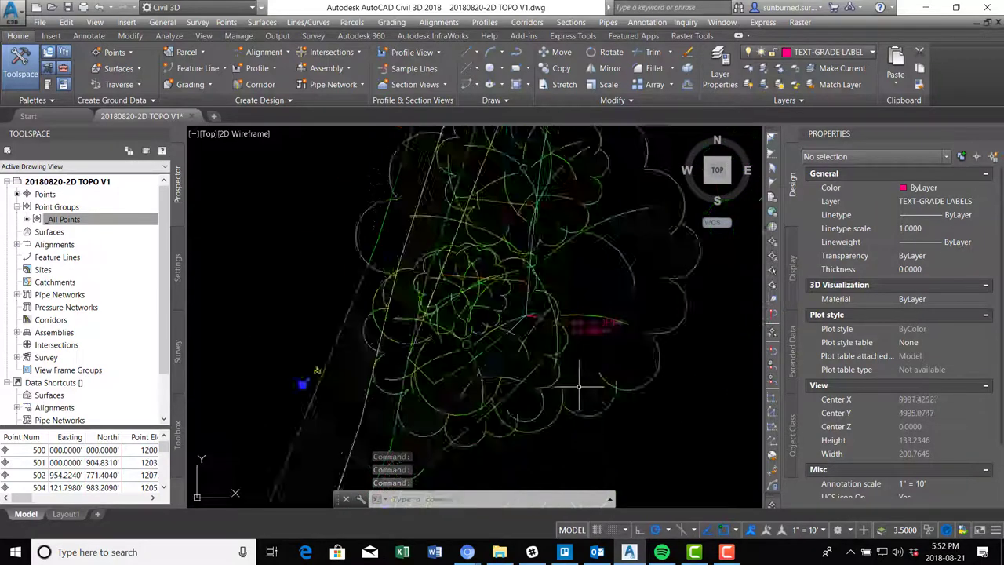
scroll(577, 387, "down", 4)
scroll(632, 318, "down", 4)
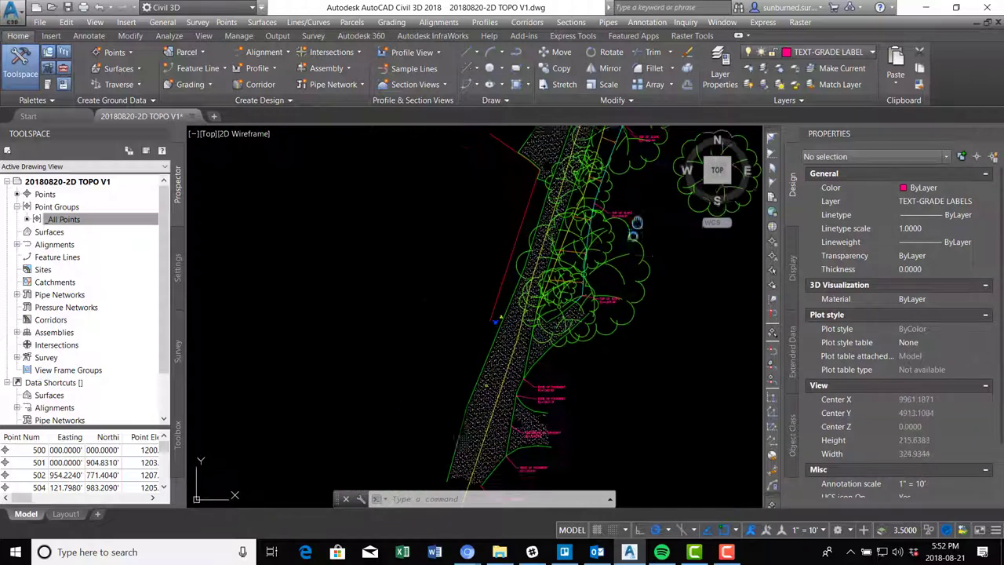
Step: Select the seven tree blocks and send them to the back of the display order
left_click(698, 360)
left_click(623, 259)
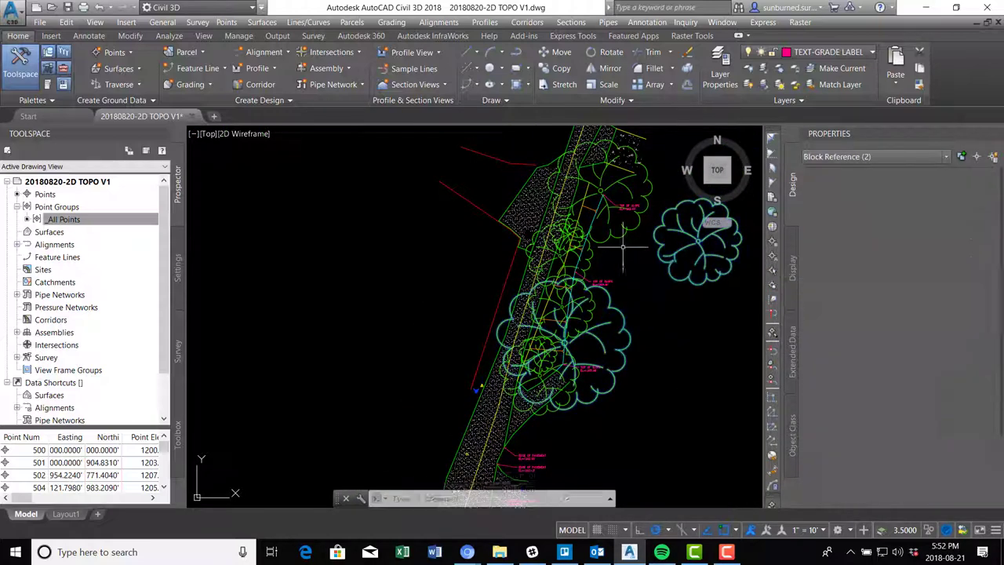
left_click(582, 244)
left_click(571, 361)
left_click(578, 404)
left_click(509, 342)
right_click(569, 396)
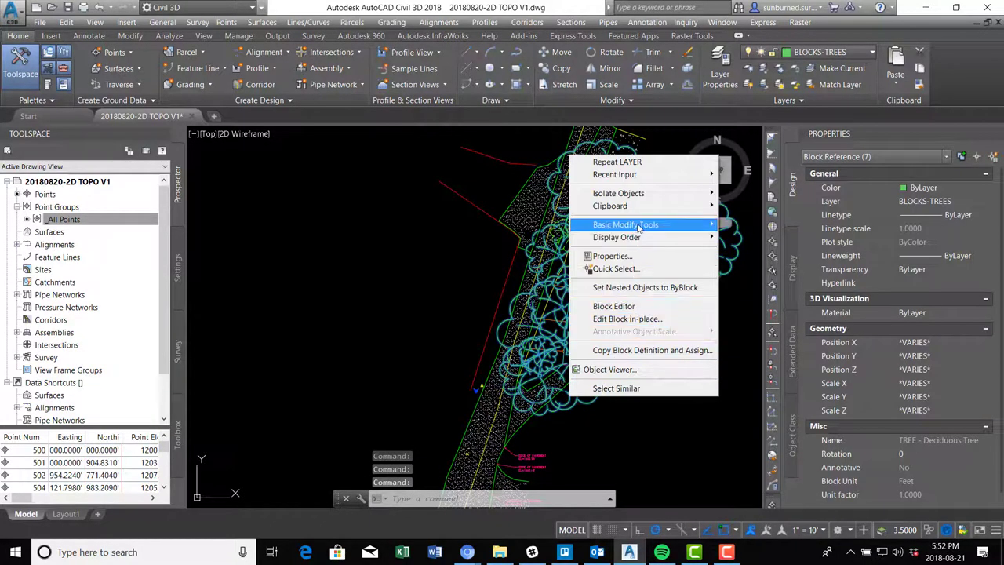
mouse_move(640, 237)
left_click(768, 254)
key("Escape")
Step: Examine the finished topo drawing along the whole road, including the trees, pavement, driveways and grade labels
scroll(604, 233, "up", 4)
scroll(604, 234, "down", 1)
middle_click_drag(633, 387, 624, 317)
scroll(624, 317, "down", 1)
middle_click_drag(639, 490, 585, 291)
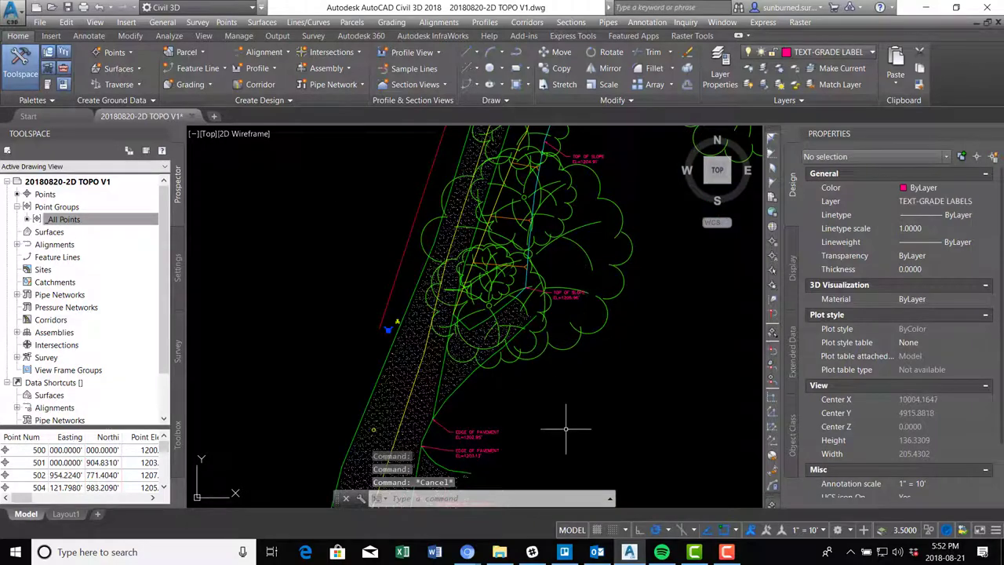
scroll(634, 348, "down", 3)
scroll(511, 213, "down", 1)
scroll(510, 211, "up", 5)
scroll(510, 222, "down", 4)
middle_click_drag(551, 415, 562, 310)
scroll(561, 310, "down", 4)
scroll(527, 370, "up", 2)
middle_click_drag(449, 366, 462, 409)
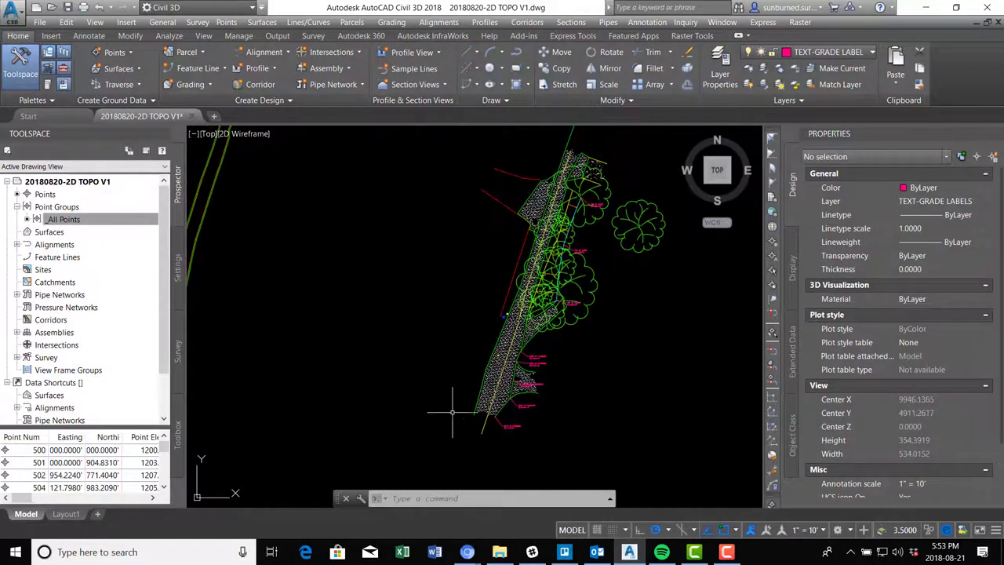
scroll(546, 191, "up", 4)
middle_click_drag(408, 436, 462, 134)
scroll(454, 279, "down", 2)
middle_click_drag(464, 190, 461, 361)
scroll(540, 180, "down", 3)
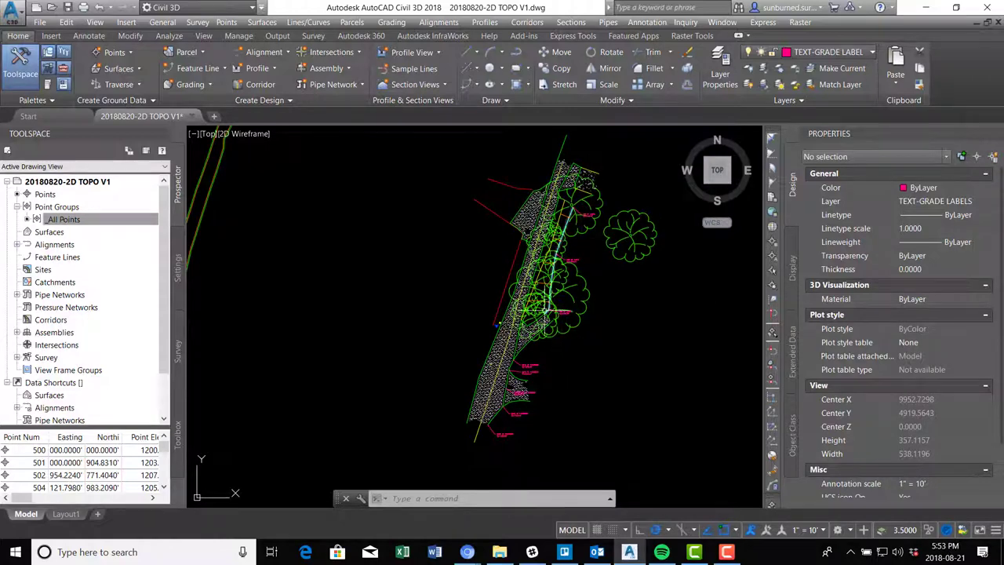
scroll(509, 419, "up", 2)
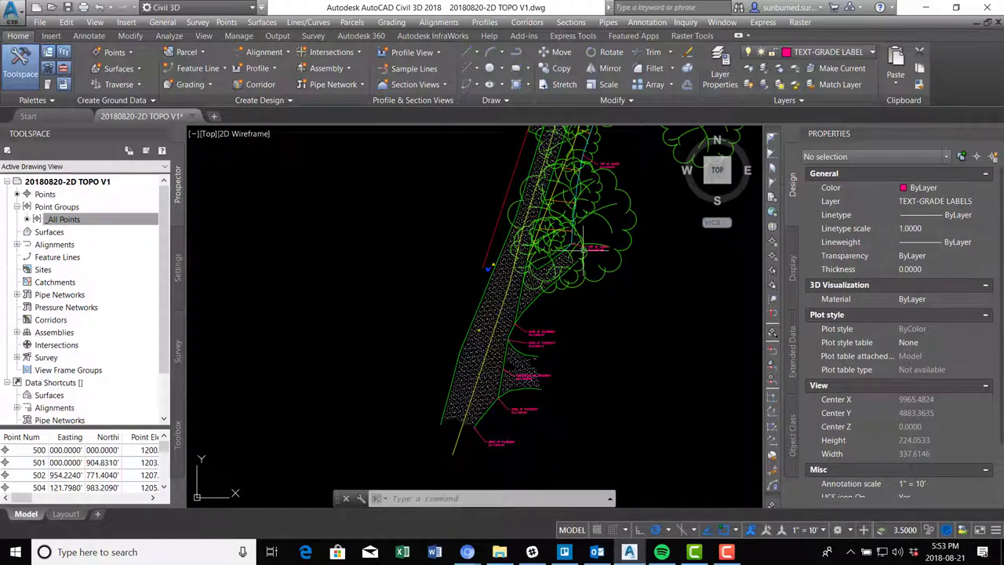
mouse_move(632, 275)
middle_mouse_down()
mouse_move(577, 431)
mouse_move(584, 346)
middle_mouse_up()
scroll(588, 381, "down", 1)
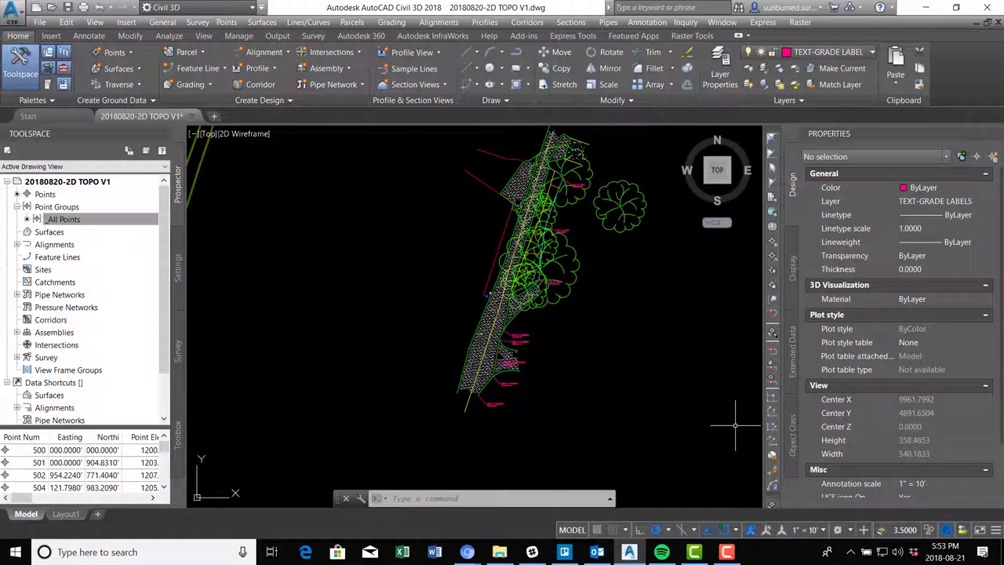